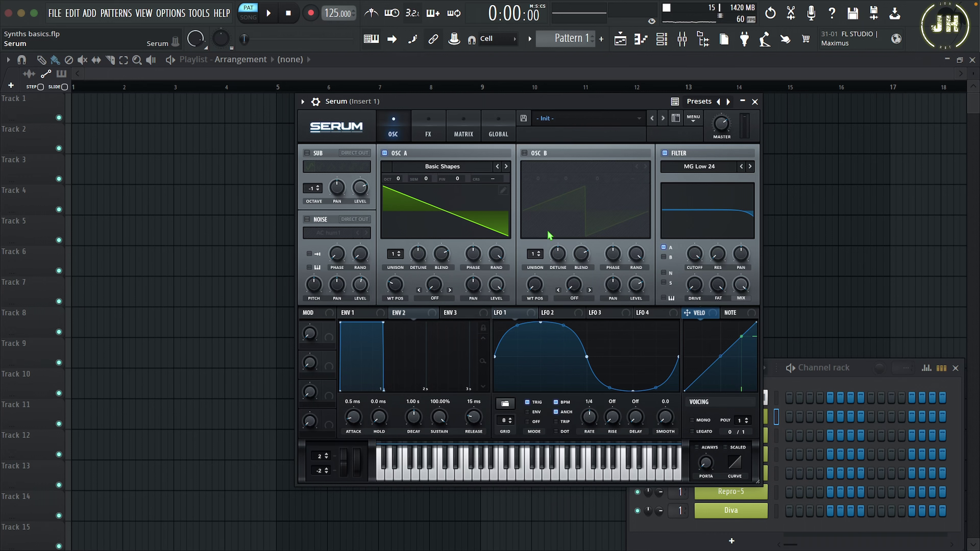
- Close Serum and open Sylenth1, Mini V3, Jup-8 V4, Repro-5, Diva and the Basic Routing patch in turn to view their interfaces
{"action": "left_click", "coordinate": [755, 101]}
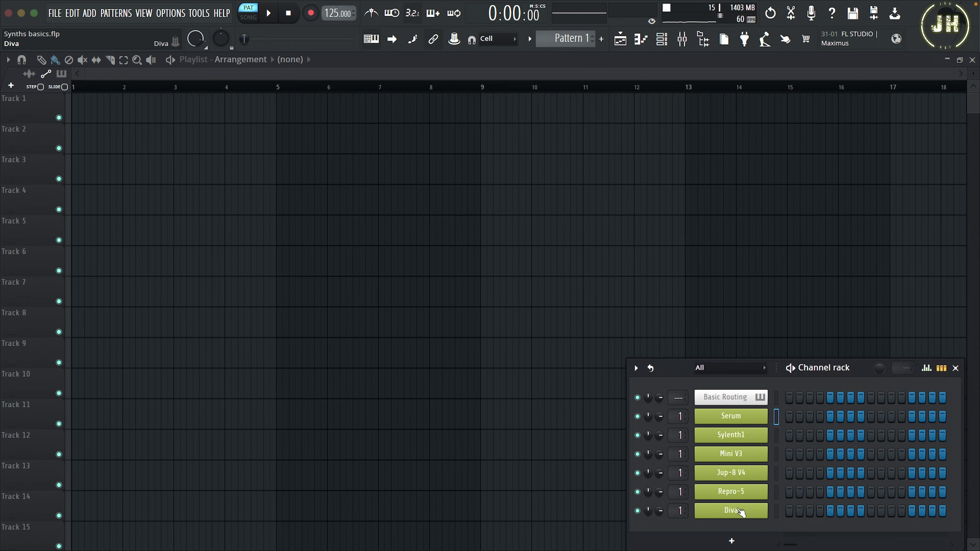
{"action": "left_click", "coordinate": [741, 439]}
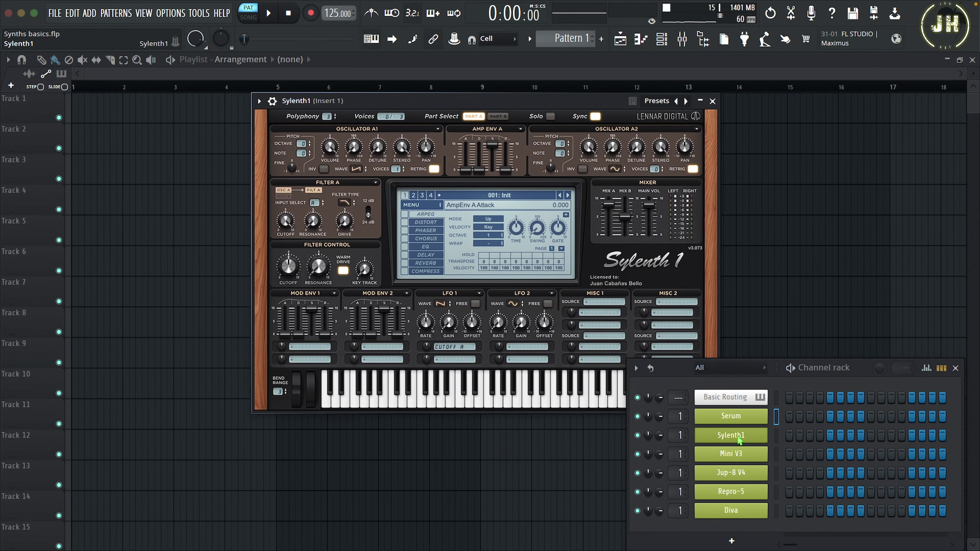
{"action": "left_click", "coordinate": [734, 457]}
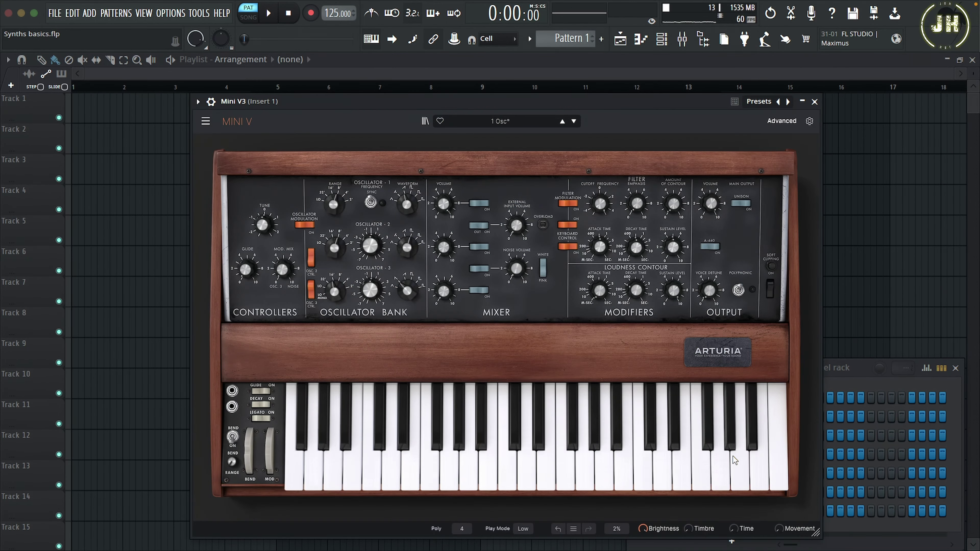
{"action": "key", "text": "Down"}
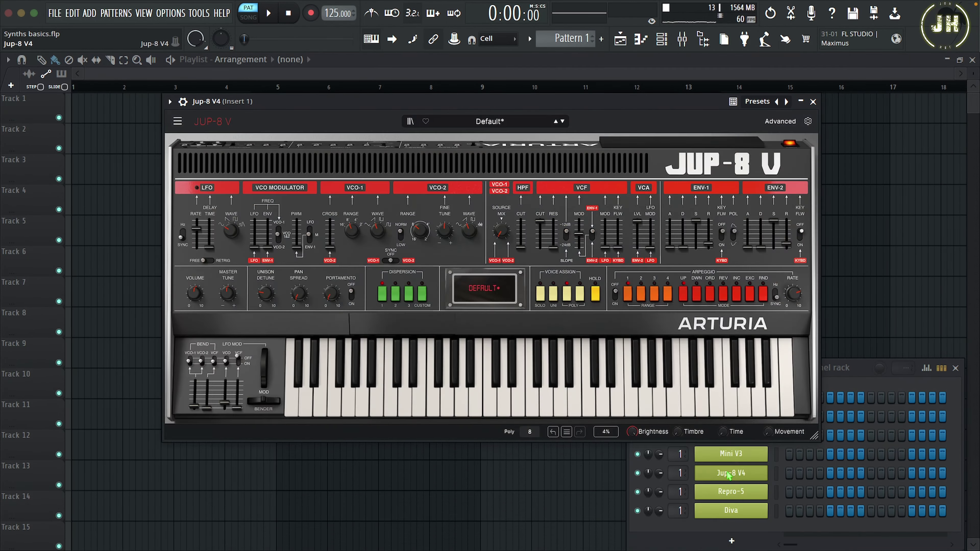
{"action": "left_click", "coordinate": [731, 491]}
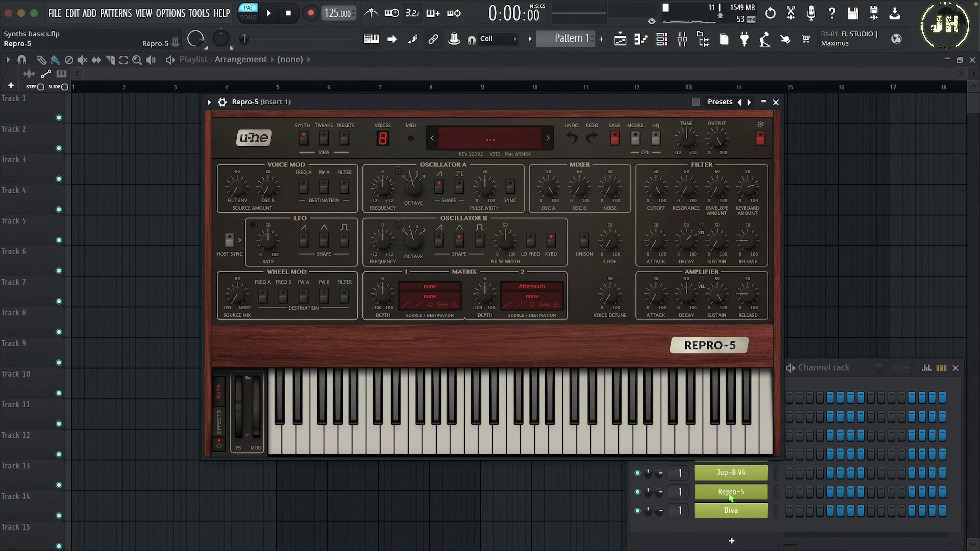
{"action": "left_click", "coordinate": [733, 512]}
{"action": "left_click", "coordinate": [733, 511]}
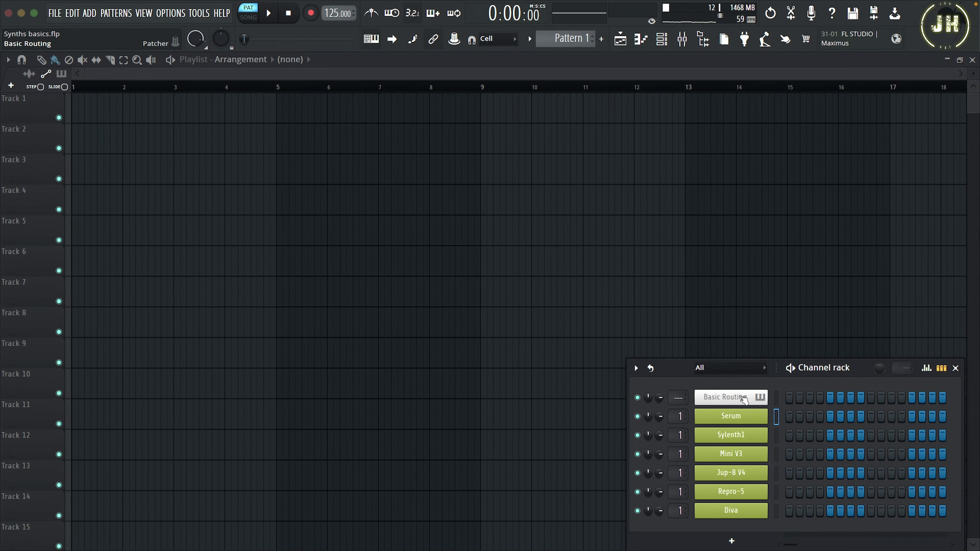
{"action": "left_click", "coordinate": [737, 399]}
{"action": "left_click", "coordinate": [522, 107]}
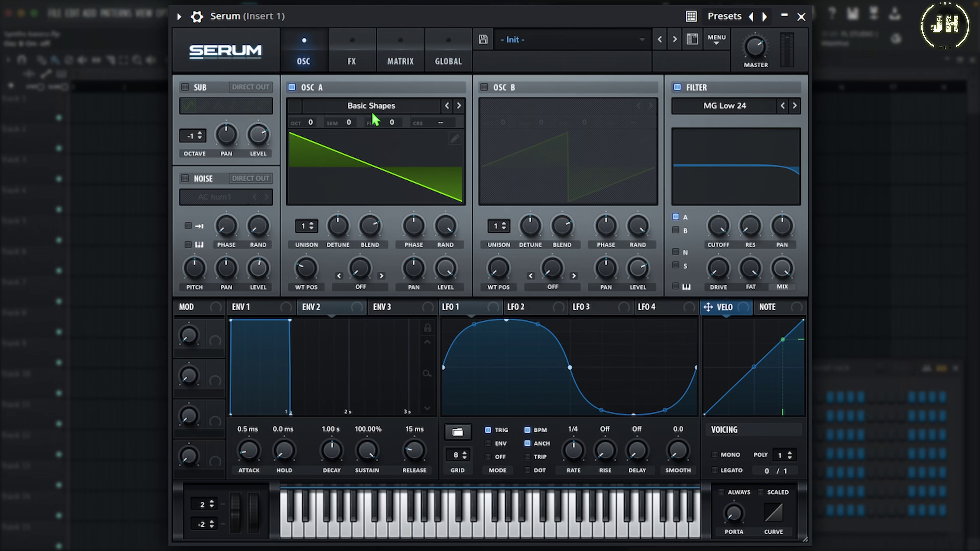
- Inspect frames 2 to 6 of the Basic Shapes wavetable in Serum's oscillator A table editor and close the editor
{"action": "left_click", "coordinate": [434, 166]}
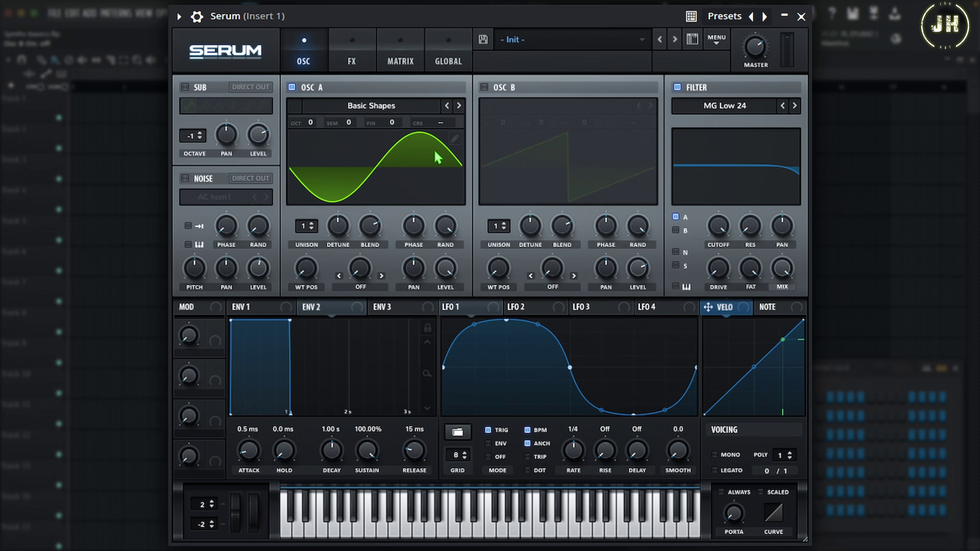
{"action": "left_click", "coordinate": [456, 139]}
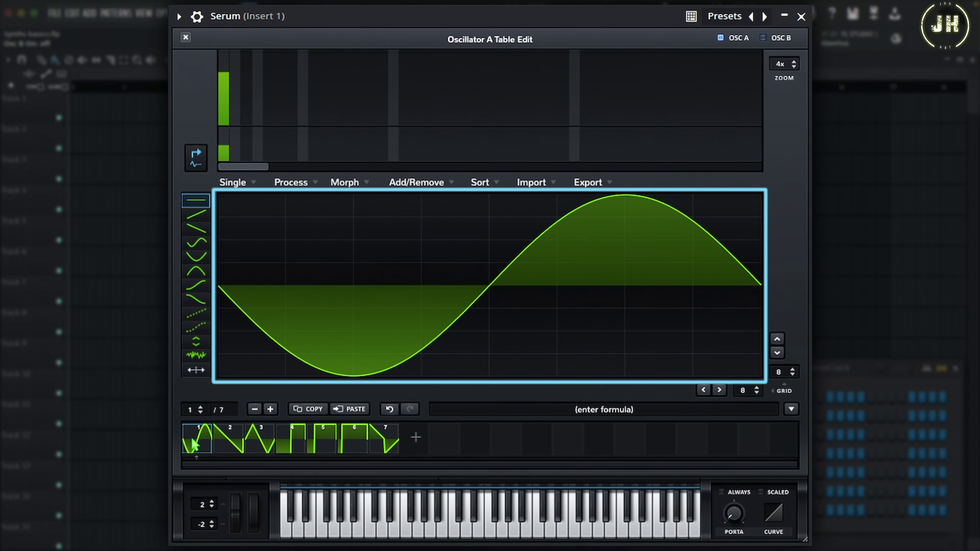
{"action": "left_click", "coordinate": [227, 439]}
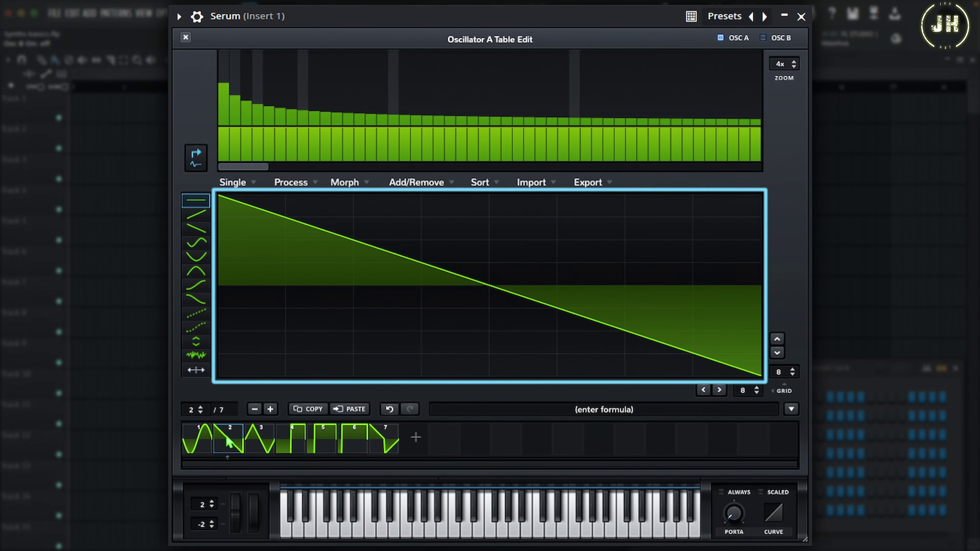
{"action": "left_click", "coordinate": [266, 443]}
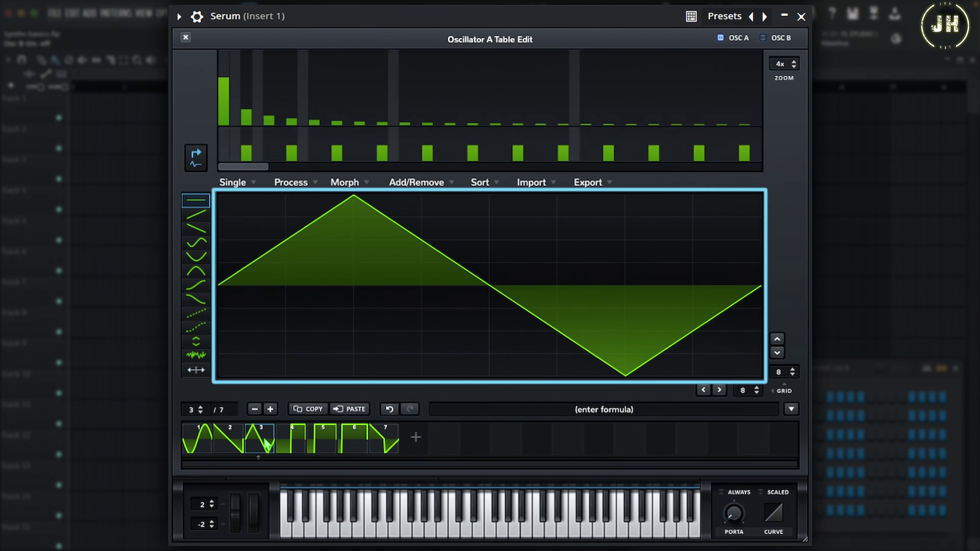
{"action": "left_click", "coordinate": [294, 440]}
{"action": "left_click", "coordinate": [319, 435]}
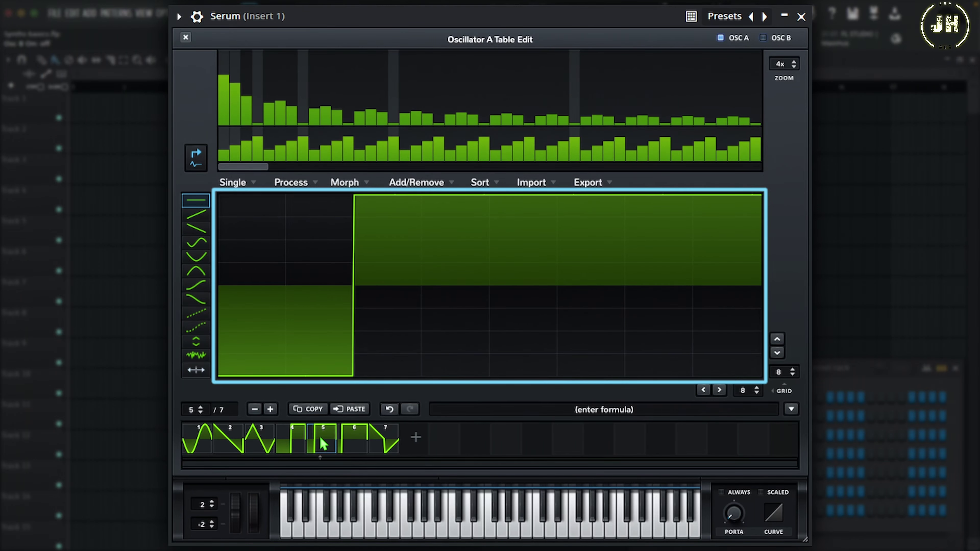
{"action": "left_click", "coordinate": [359, 448]}
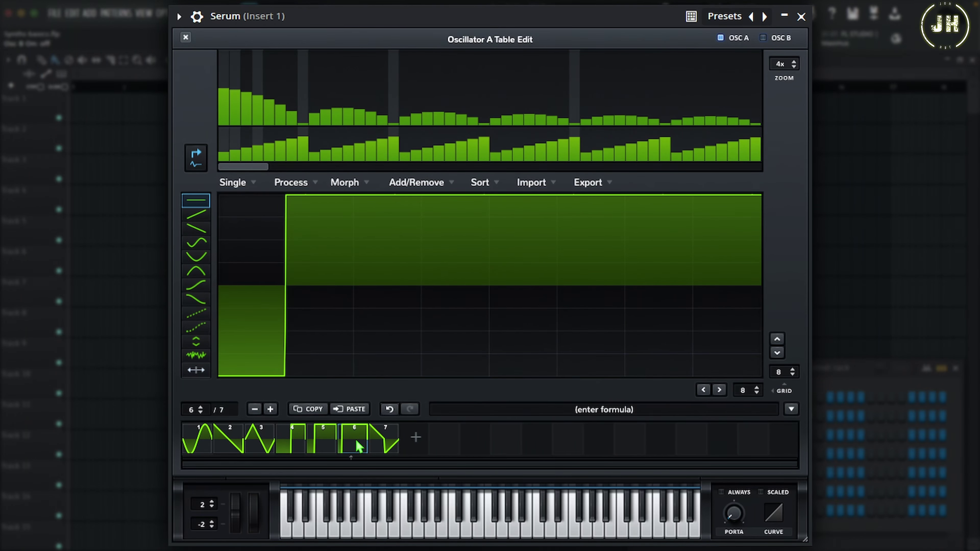
{"action": "left_click", "coordinate": [323, 437]}
{"action": "left_click", "coordinate": [185, 37]}
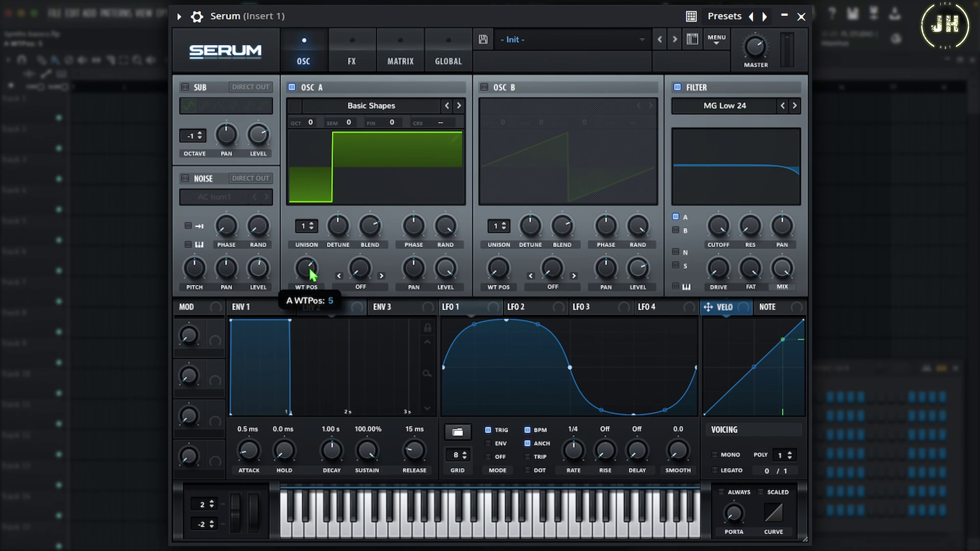
- Audition oscillator A's sine, saw, triangle, square and pulse shapes with a held note, finishing on the saw at wavetable position 2
{"action": "left_click_drag", "start_coordinate": [308, 274], "coordinate": [287, 402]}
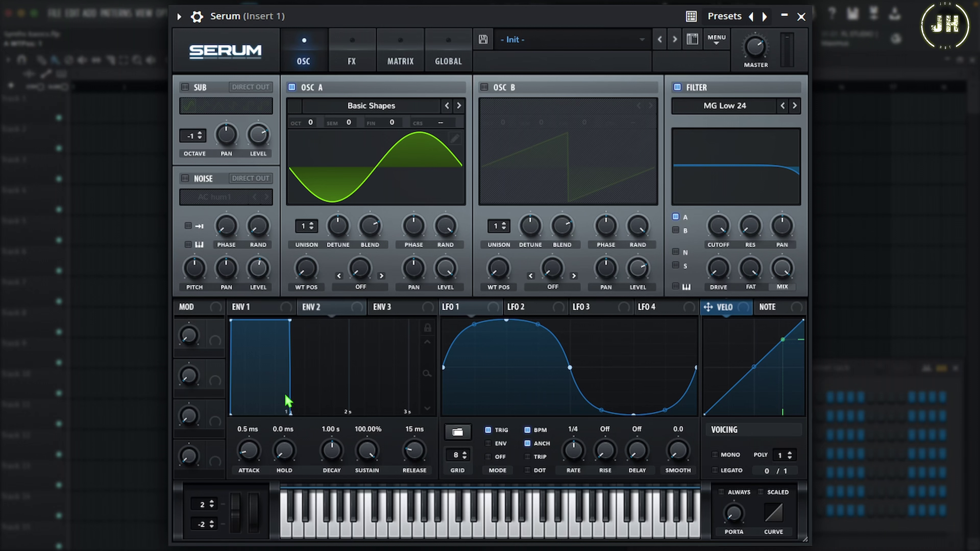
{"action": "key", "text": "z"}
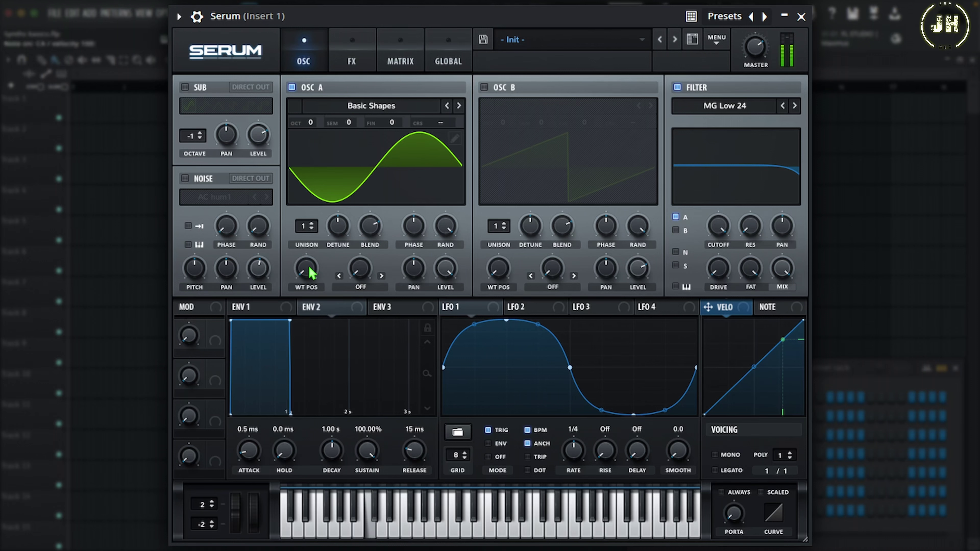
{"action": "left_click_drag", "start_coordinate": [309, 267], "coordinate": [313, 240]}
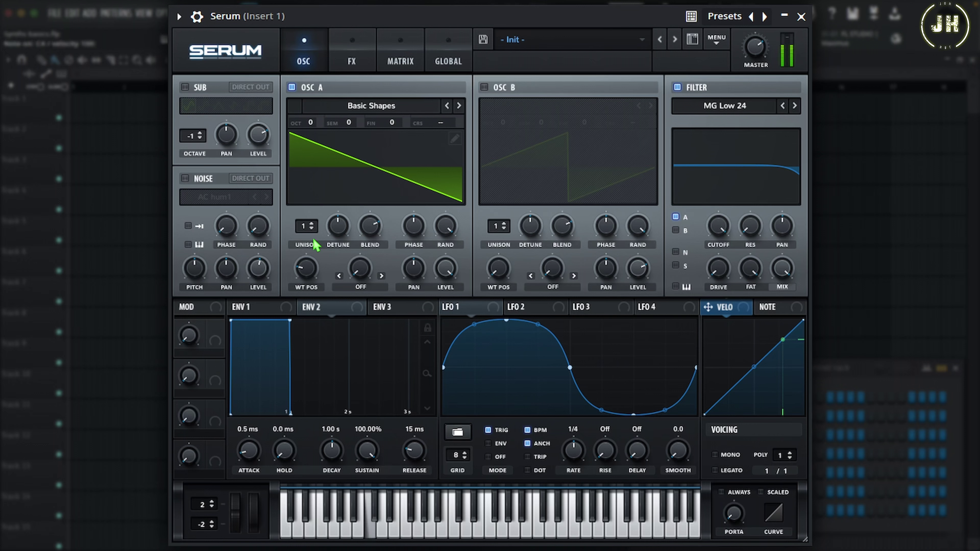
{"action": "left_click_drag", "start_coordinate": [306, 271], "coordinate": [312, 251]}
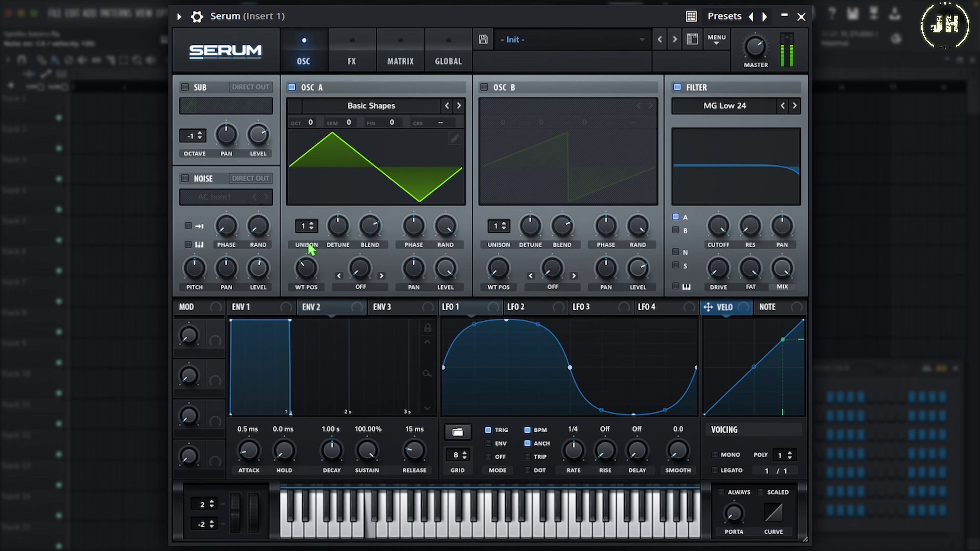
{"action": "left_click_drag", "start_coordinate": [306, 271], "coordinate": [313, 251]}
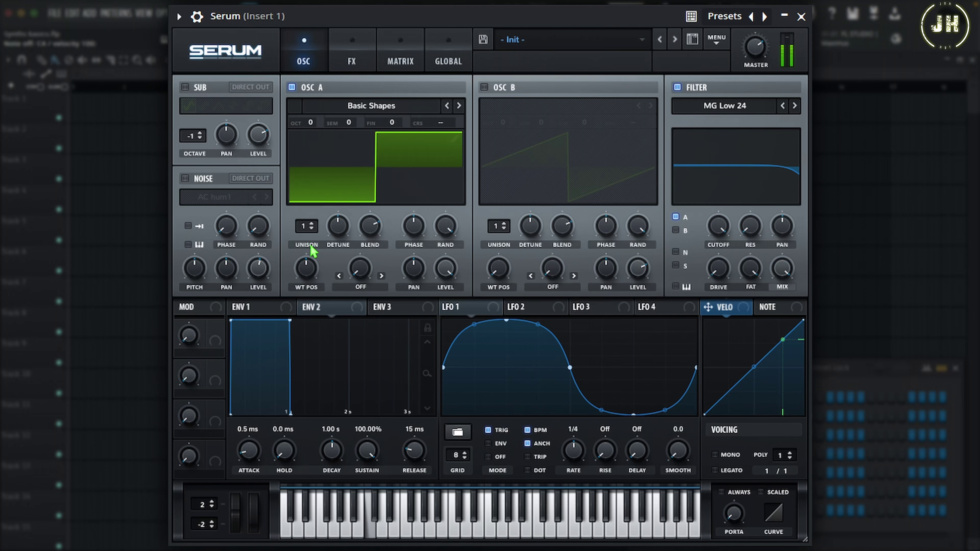
{"action": "left_click_drag", "start_coordinate": [313, 252], "coordinate": [309, 251]}
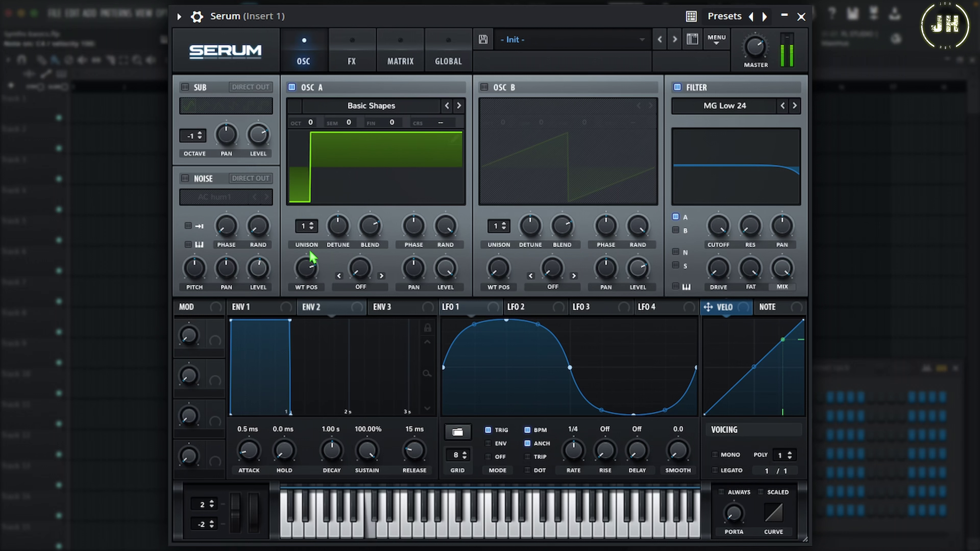
{"action": "left_click_drag", "start_coordinate": [308, 275], "coordinate": [292, 334]}
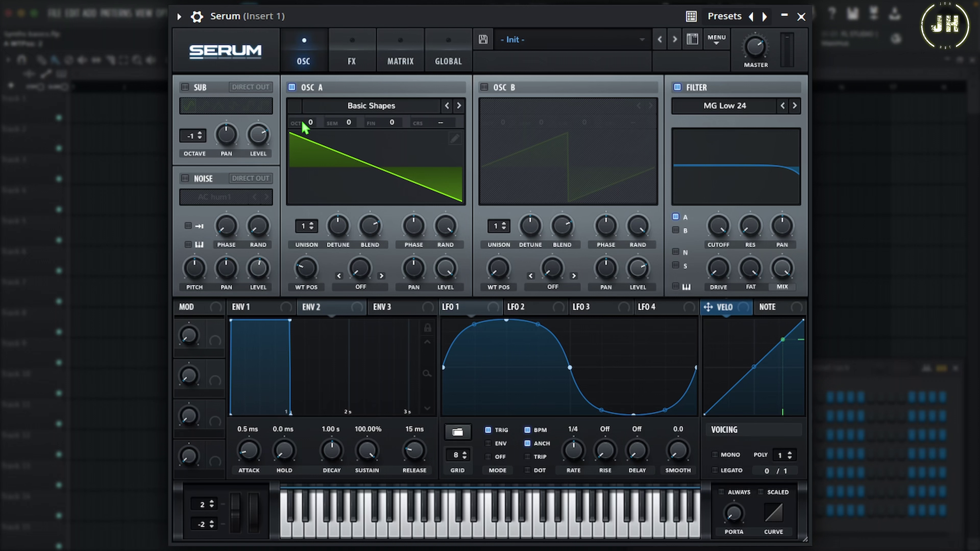
- Try out oscillator A's octave, semitone and fine pitch controls in Serum, returning all of them to 0
{"action": "mouse_move", "coordinate": [303, 126]}
{"action": "mouse_move", "coordinate": [304, 125]}
{"action": "left_mouse_down"}
{"action": "mouse_move", "coordinate": [311, 93]}
{"action": "mouse_move", "coordinate": [300, 162]}
{"action": "mouse_move", "coordinate": [304, 131]}
{"action": "left_mouse_up"}
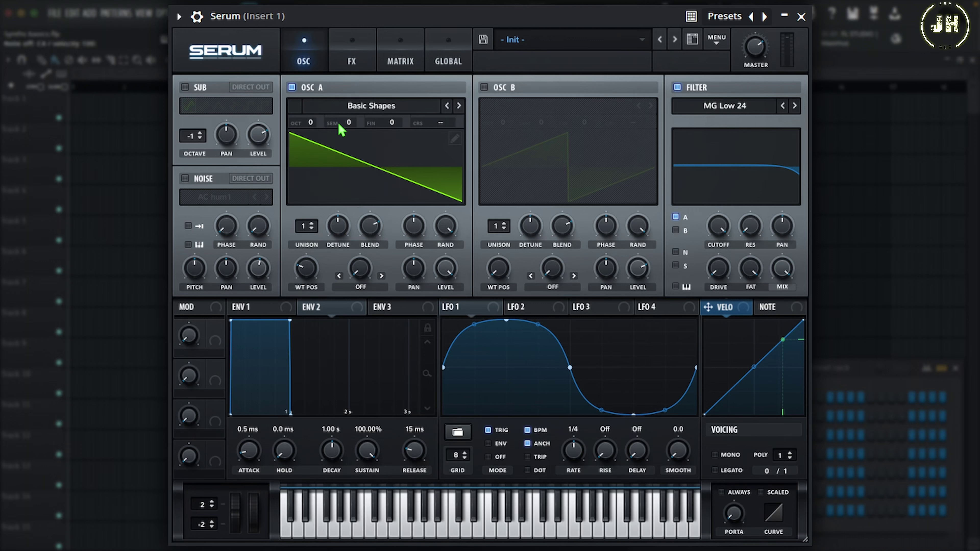
{"action": "mouse_move", "coordinate": [339, 128]}
{"action": "left_mouse_down"}
{"action": "mouse_move", "coordinate": [341, 86]}
{"action": "mouse_move", "coordinate": [342, 129]}
{"action": "left_mouse_up"}
{"action": "left_click_drag", "start_coordinate": [381, 117], "coordinate": [381, 89]}
{"action": "left_click_drag", "start_coordinate": [387, 7], "coordinate": [382, 172]}
{"action": "left_click_drag", "start_coordinate": [381, 211], "coordinate": [388, 134]}
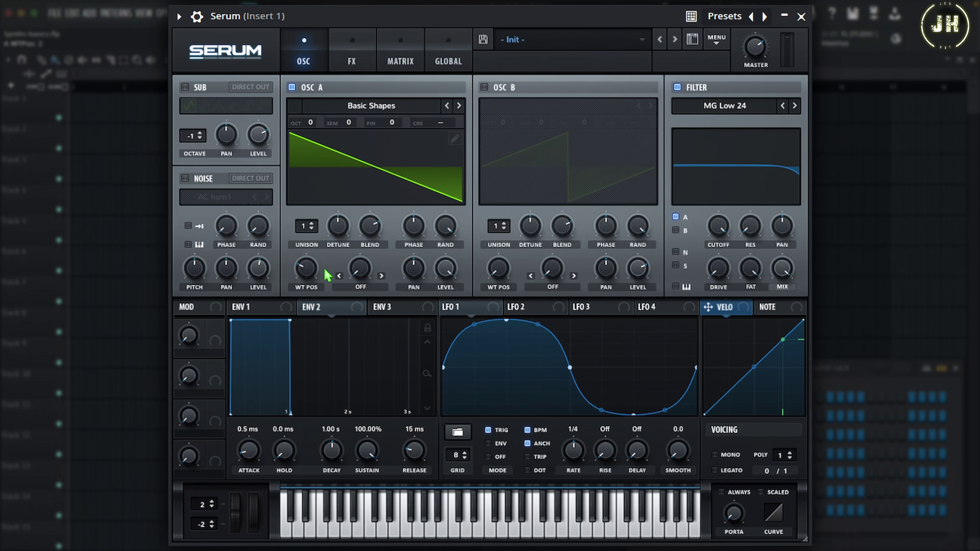
{"action": "left_click_drag", "start_coordinate": [327, 275], "coordinate": [354, 174]}
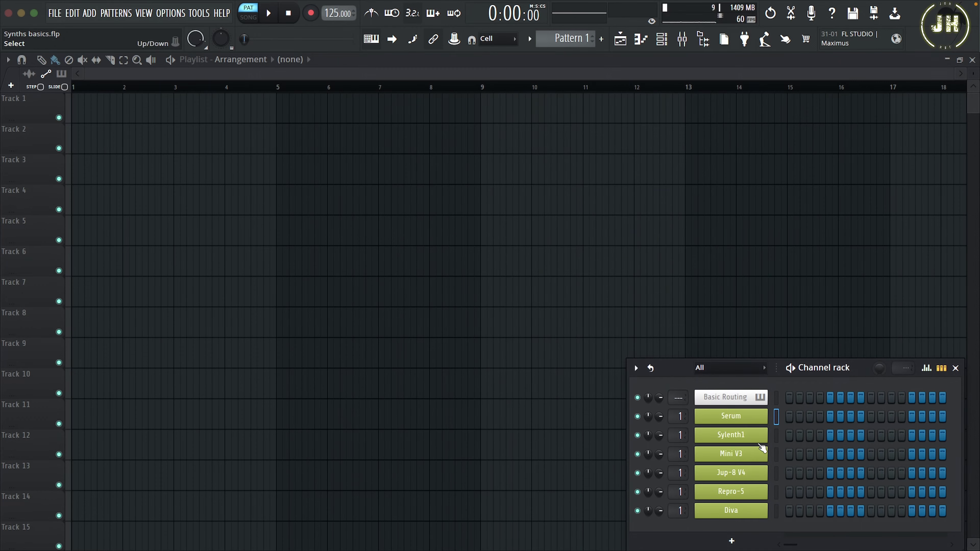
- Open Sylenth1 and view the oscillators of Part B, returning to Part A
{"action": "left_click", "coordinate": [731, 437]}
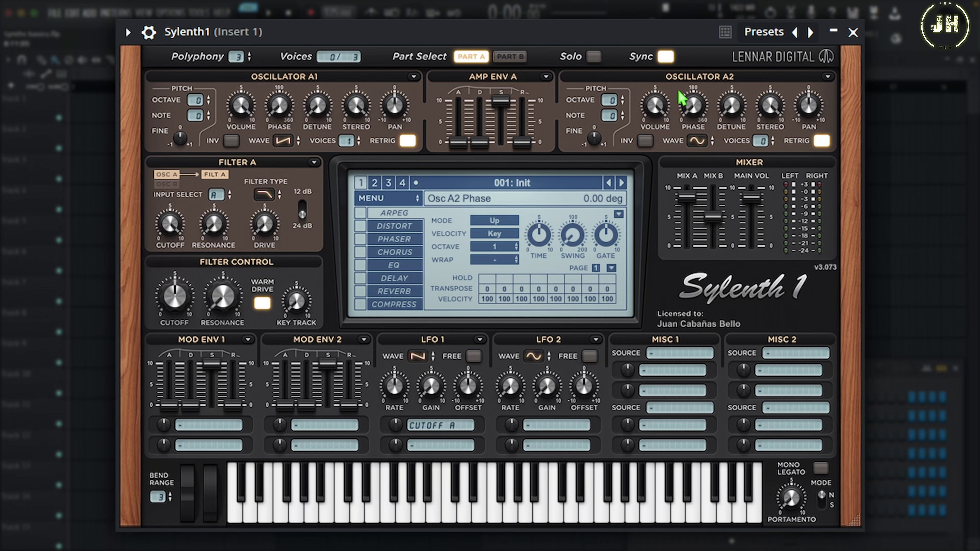
{"action": "left_click", "coordinate": [509, 57]}
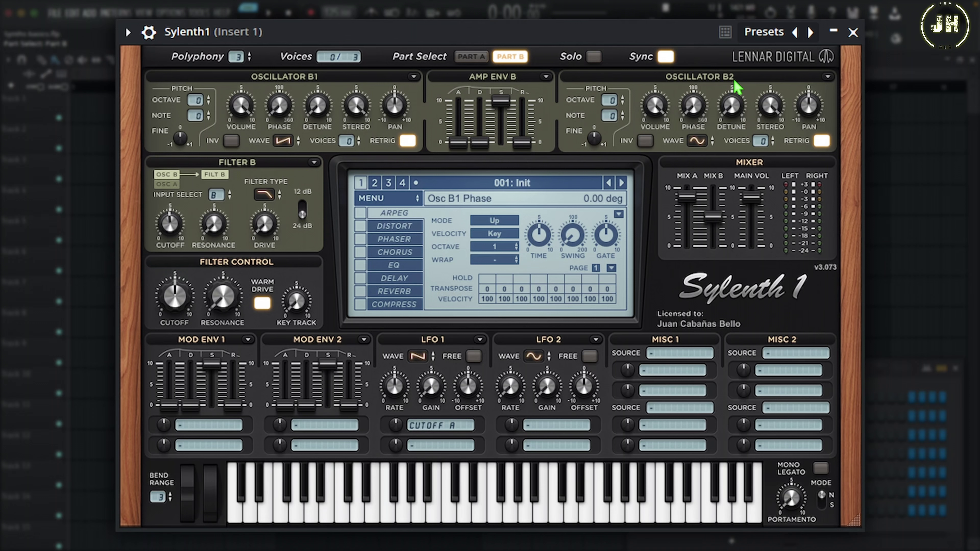
{"action": "left_click", "coordinate": [471, 56]}
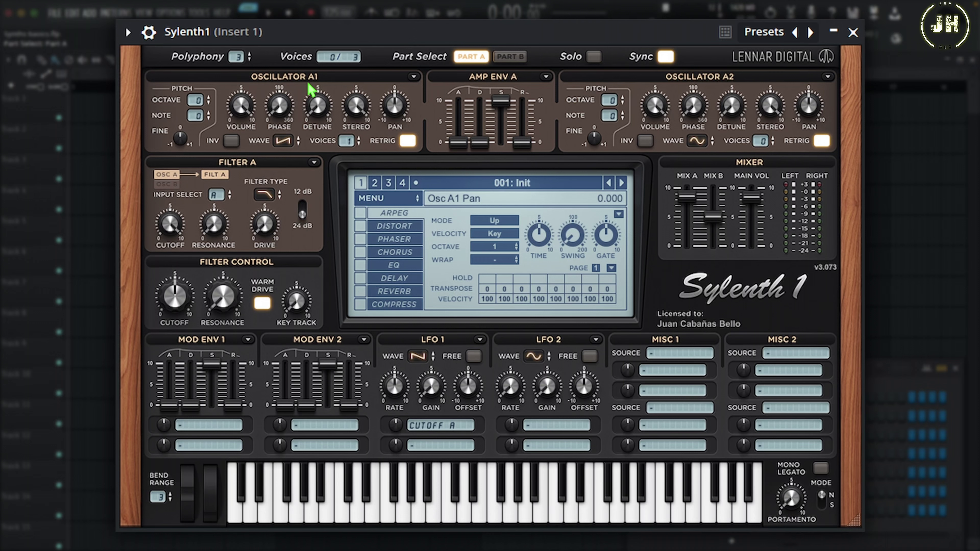
- Examine oscillator A1's waveform choices and octave control in Sylenth1 and close the synth window
{"action": "left_click", "coordinate": [284, 141]}
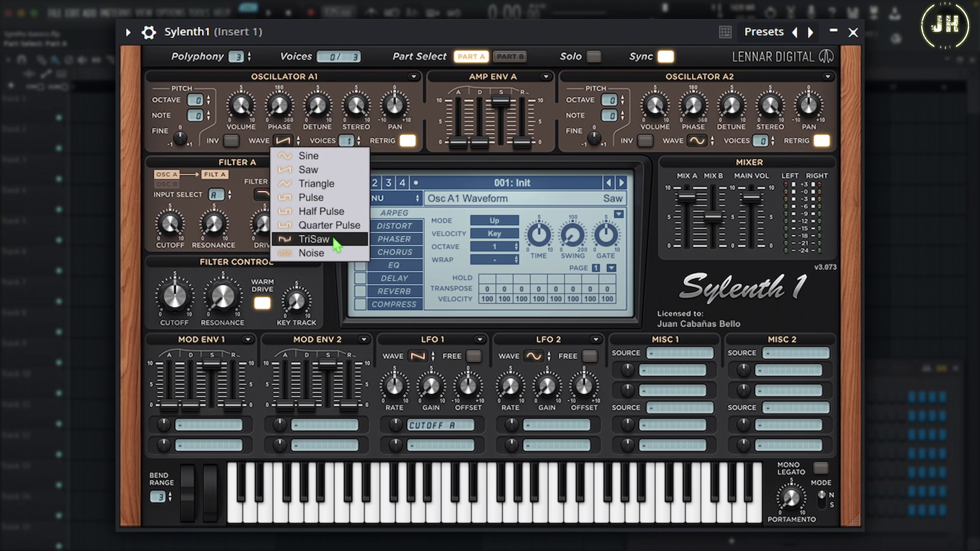
{"action": "left_click", "coordinate": [285, 140]}
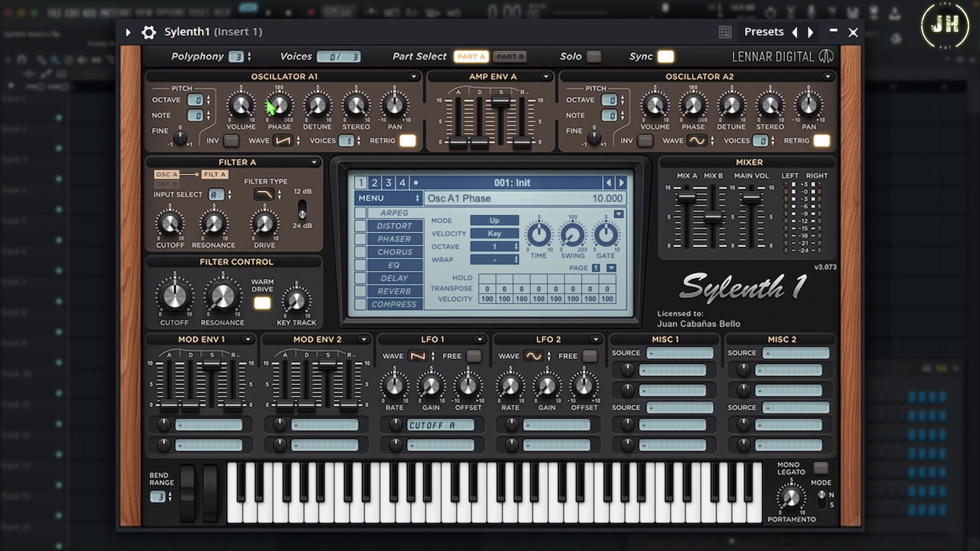
{"action": "left_click_drag", "start_coordinate": [197, 101], "coordinate": [188, 146]}
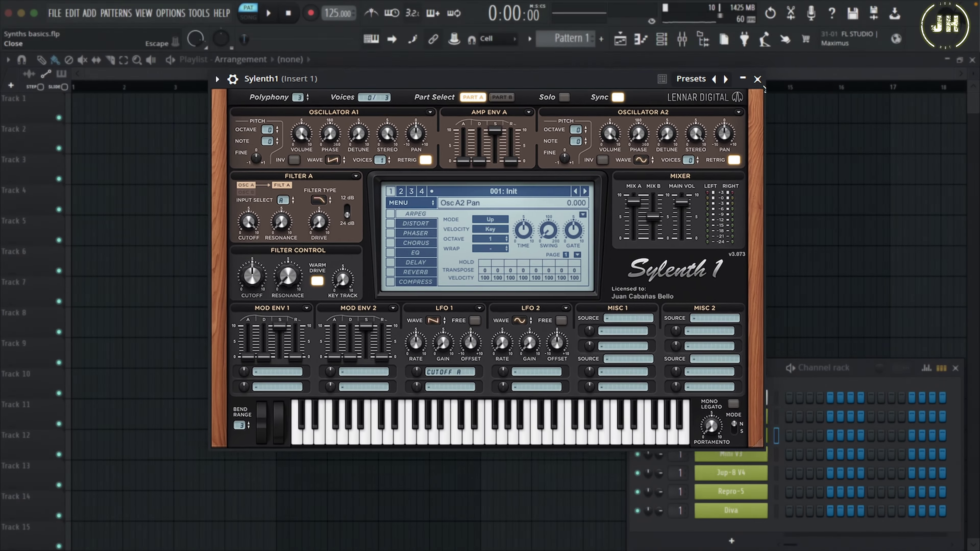
{"action": "left_click", "coordinate": [853, 32]}
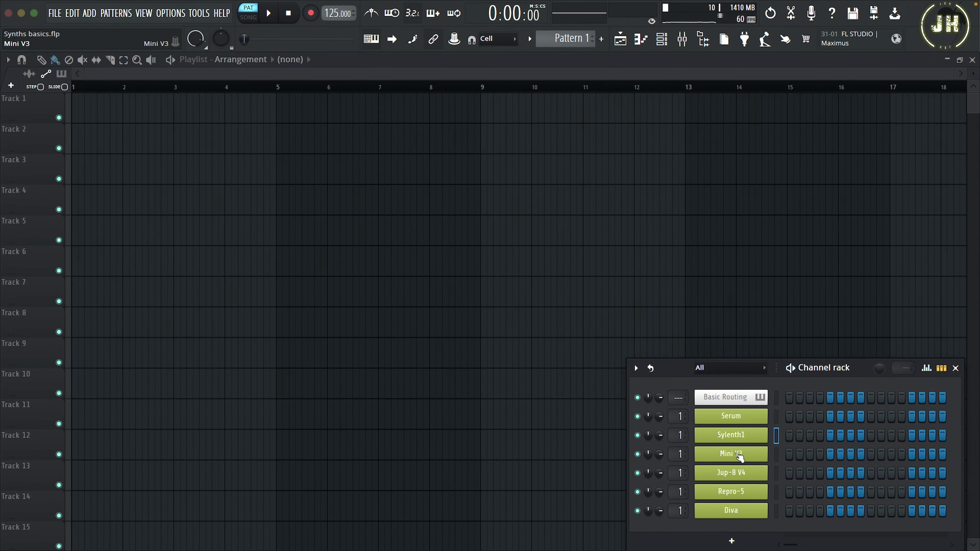
- Open Mini V3, try out the waveform and range selectors of oscillator 1, and close the synth window
{"action": "left_click", "coordinate": [749, 456]}
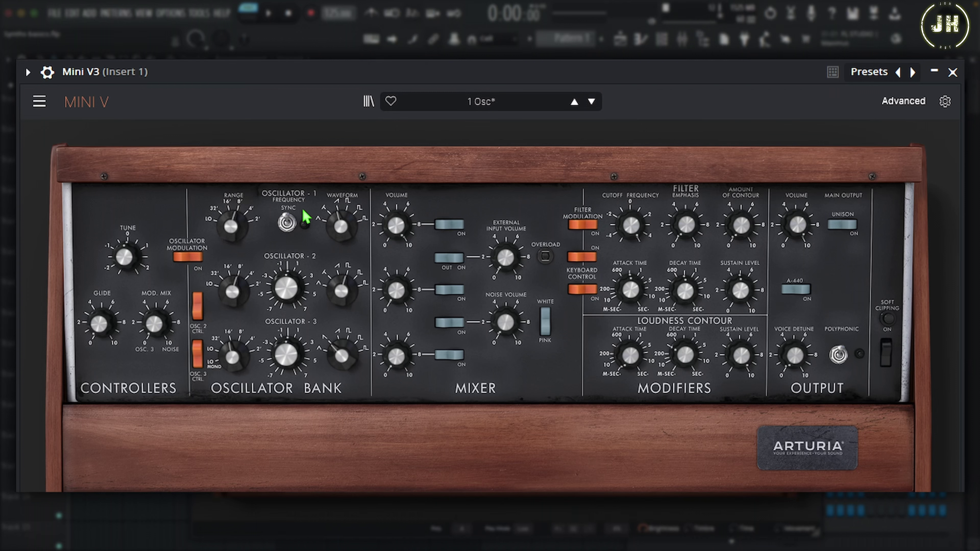
{"action": "mouse_move", "coordinate": [345, 221]}
{"action": "left_mouse_down"}
{"action": "mouse_move", "coordinate": [345, 229]}
{"action": "mouse_move", "coordinate": [345, 215]}
{"action": "left_mouse_up"}
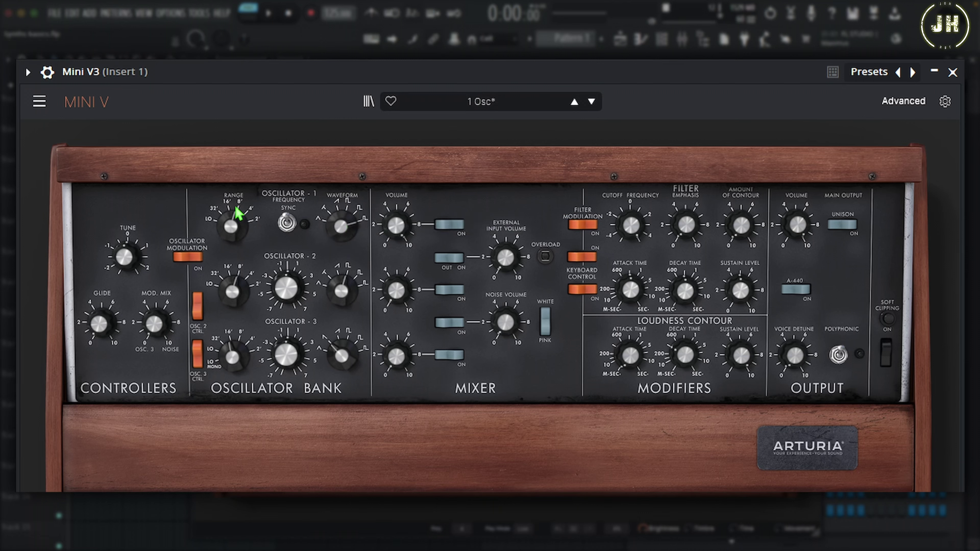
{"action": "left_click", "coordinate": [240, 221]}
{"action": "left_click_drag", "start_coordinate": [239, 221], "coordinate": [238, 233]}
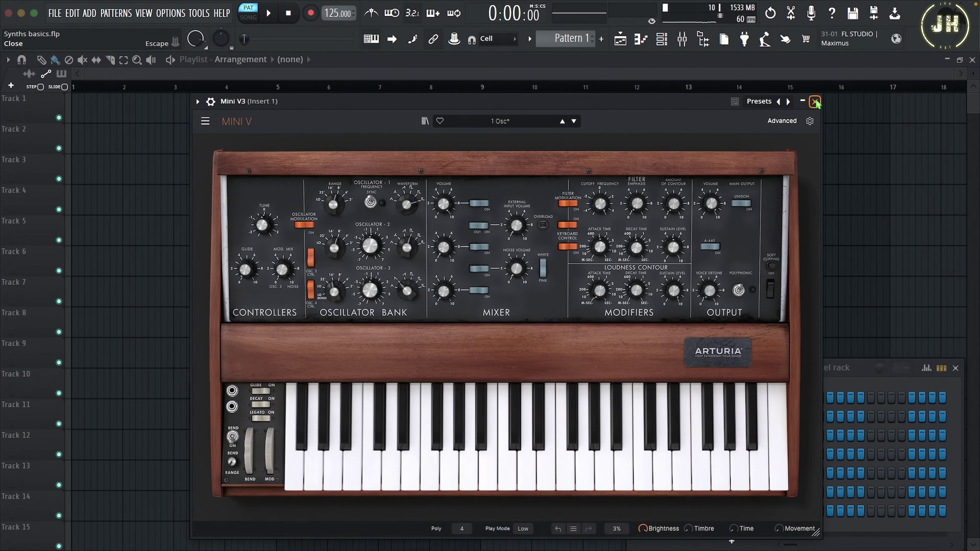
{"action": "left_click", "coordinate": [953, 72]}
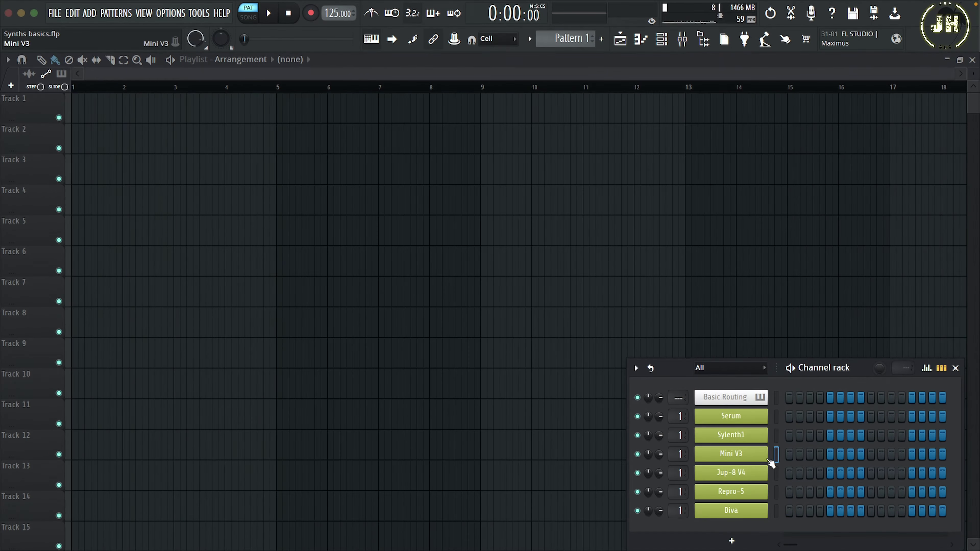
- Open Jup-8 V4 and try out the waveform and range controls of VCO-1
{"action": "left_click", "coordinate": [731, 479]}
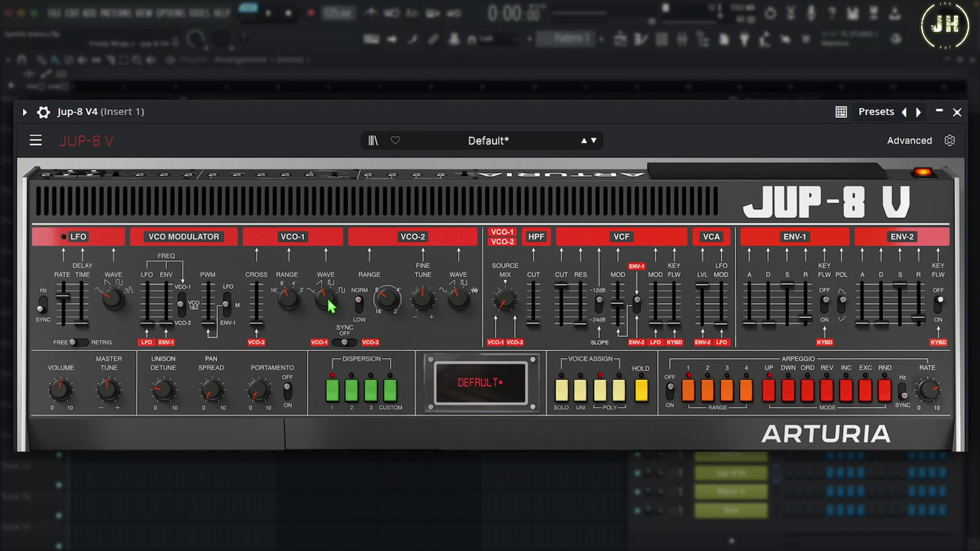
{"action": "left_click_drag", "start_coordinate": [324, 293], "coordinate": [324, 303]}
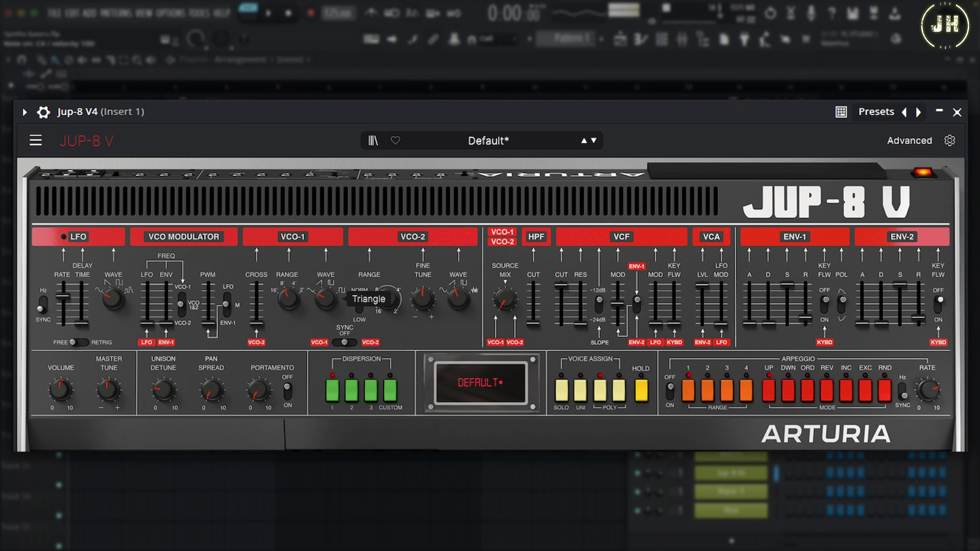
{"action": "left_click_drag", "start_coordinate": [324, 303], "coordinate": [325, 292]}
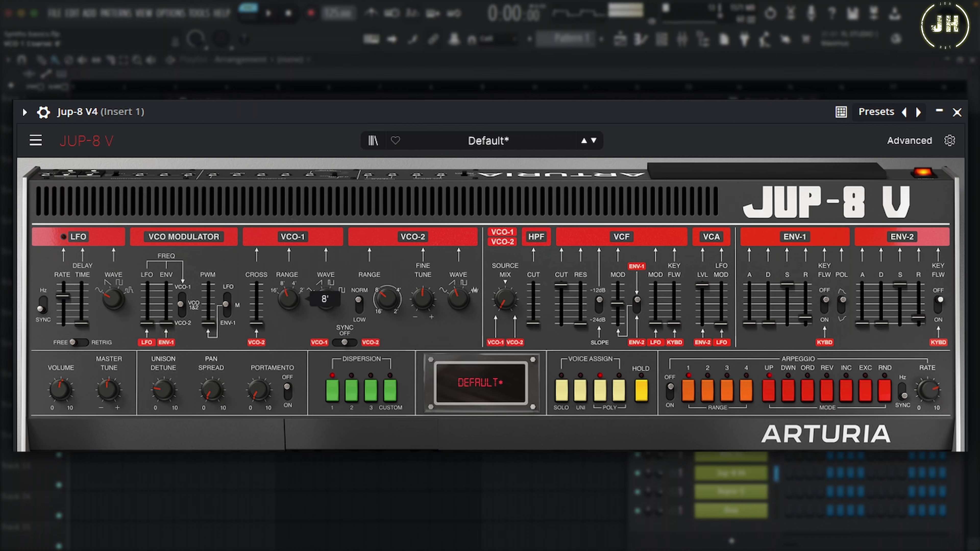
{"action": "left_click_drag", "start_coordinate": [288, 299], "coordinate": [288, 294]}
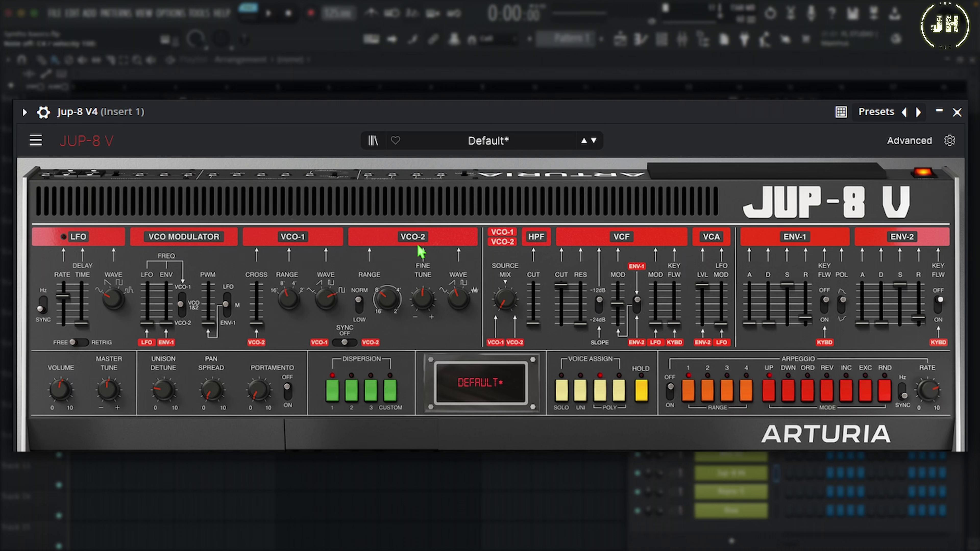
- Turn the source mix fully to VCO-2 and try out its waveforms, including Sine and Rectangle, ending on Saw
{"action": "left_click_drag", "start_coordinate": [506, 301], "coordinate": [505, 288]}
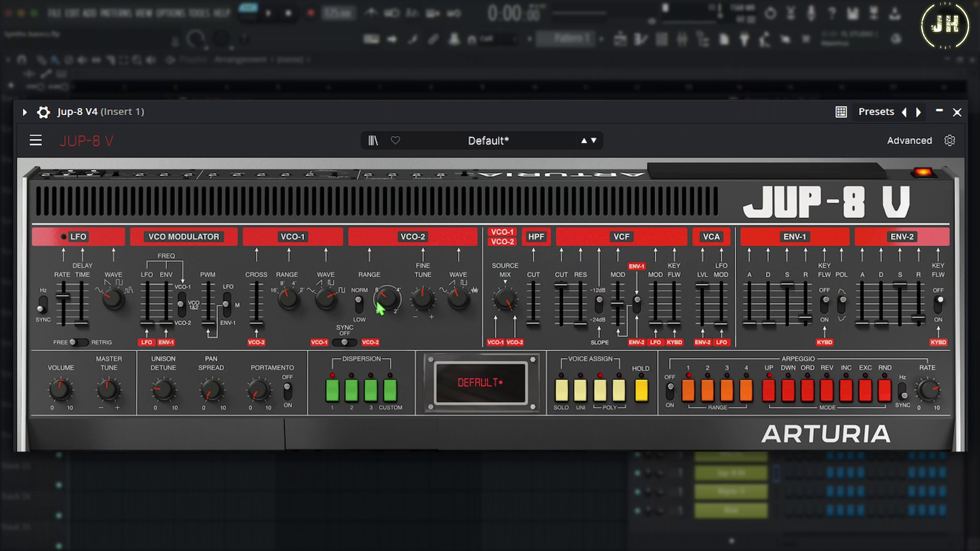
{"action": "mouse_move", "coordinate": [460, 303]}
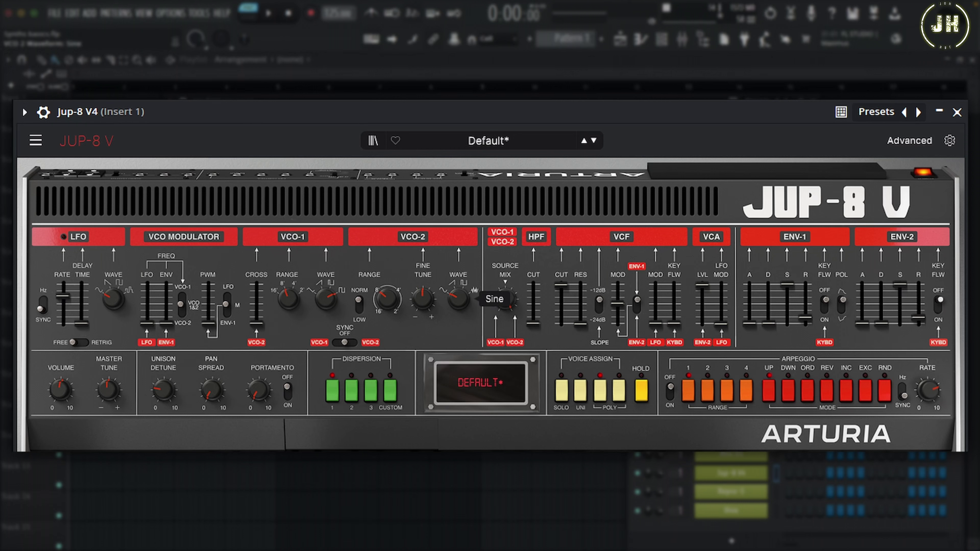
{"action": "left_click_drag", "start_coordinate": [459, 299], "coordinate": [458, 294]}
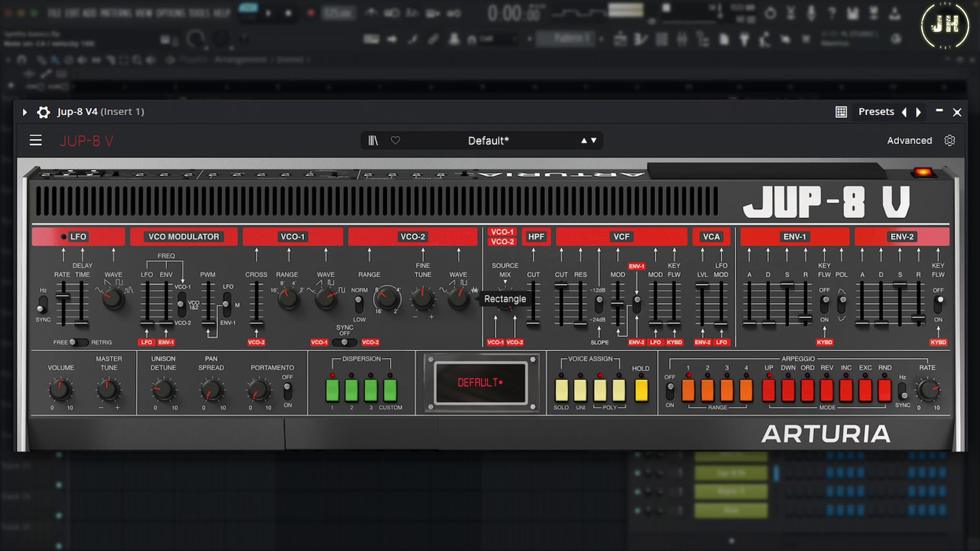
{"action": "left_click_drag", "start_coordinate": [458, 299], "coordinate": [463, 305]}
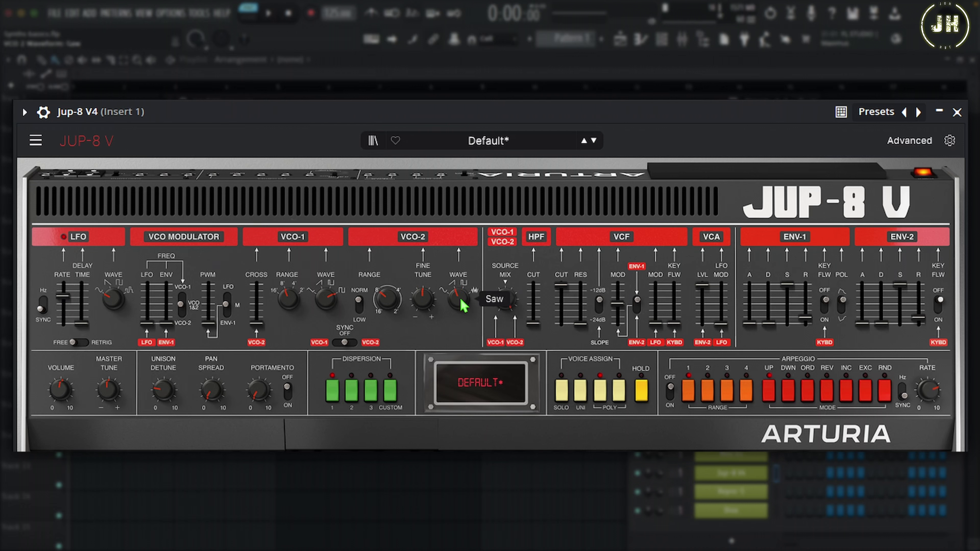
- Try out VCO-2's fine tune and range, returning both to 0 st, and close the Jup-8 V4 window
{"action": "mouse_move", "coordinate": [427, 306]}
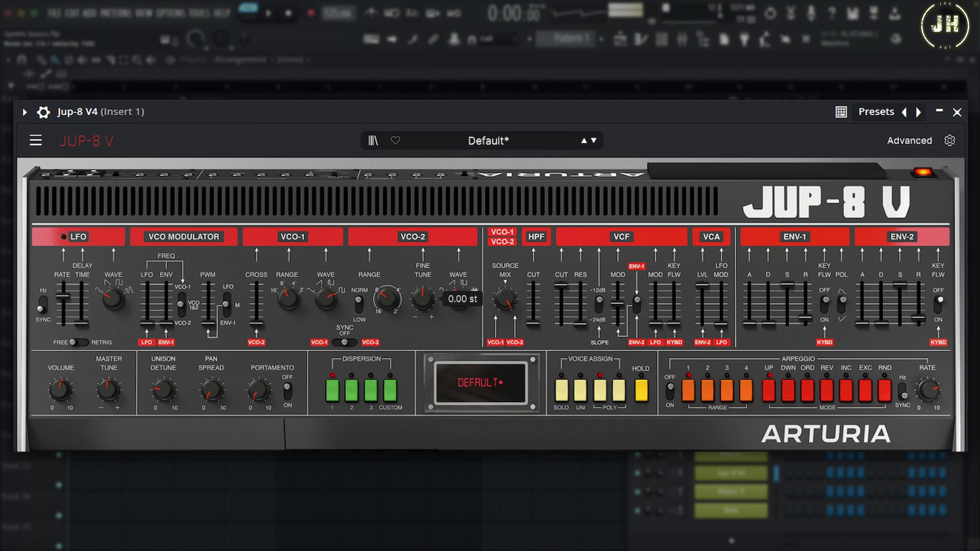
{"action": "left_click_drag", "start_coordinate": [427, 306], "coordinate": [423, 300]}
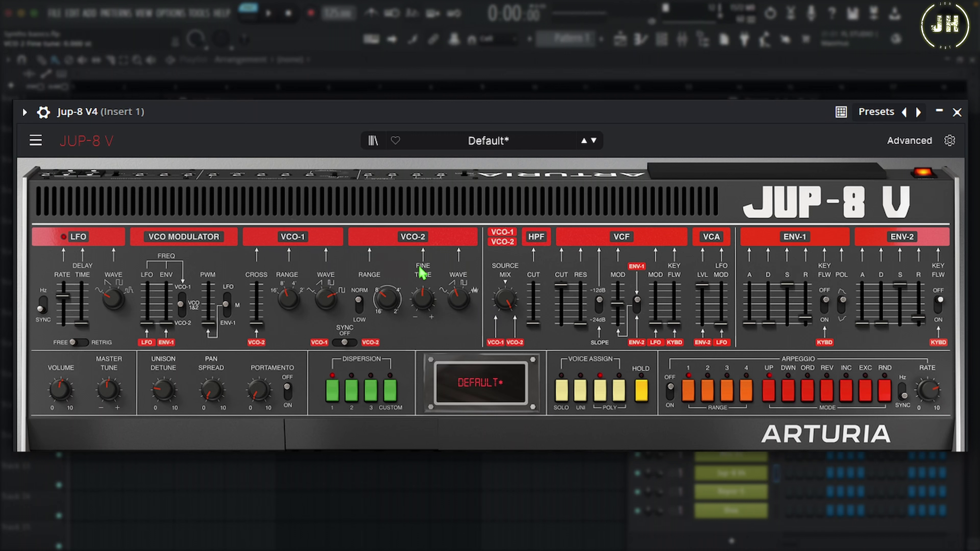
{"action": "mouse_move", "coordinate": [391, 304]}
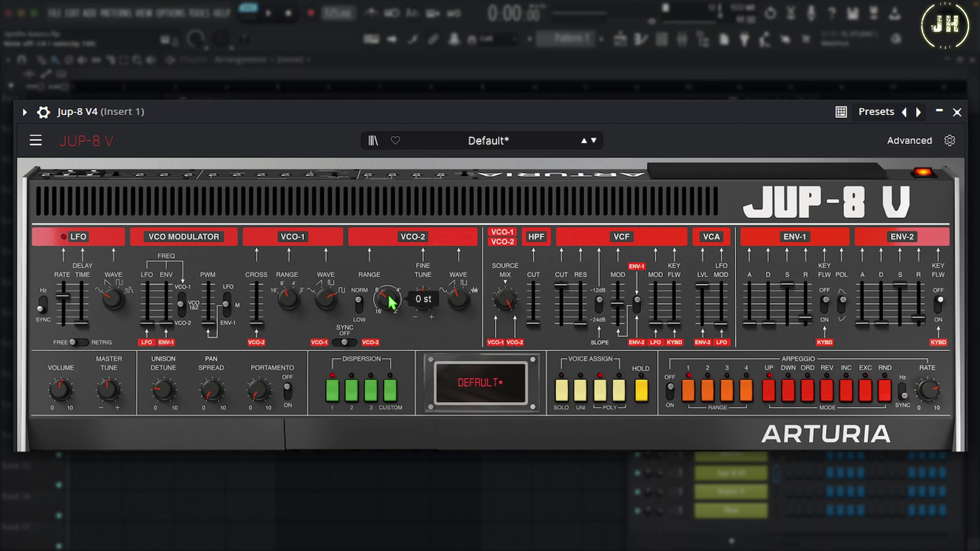
{"action": "mouse_move", "coordinate": [391, 304]}
{"action": "left_mouse_down"}
{"action": "mouse_move", "coordinate": [391, 316]}
{"action": "mouse_move", "coordinate": [391, 292]}
{"action": "mouse_move", "coordinate": [391, 303]}
{"action": "left_mouse_up"}
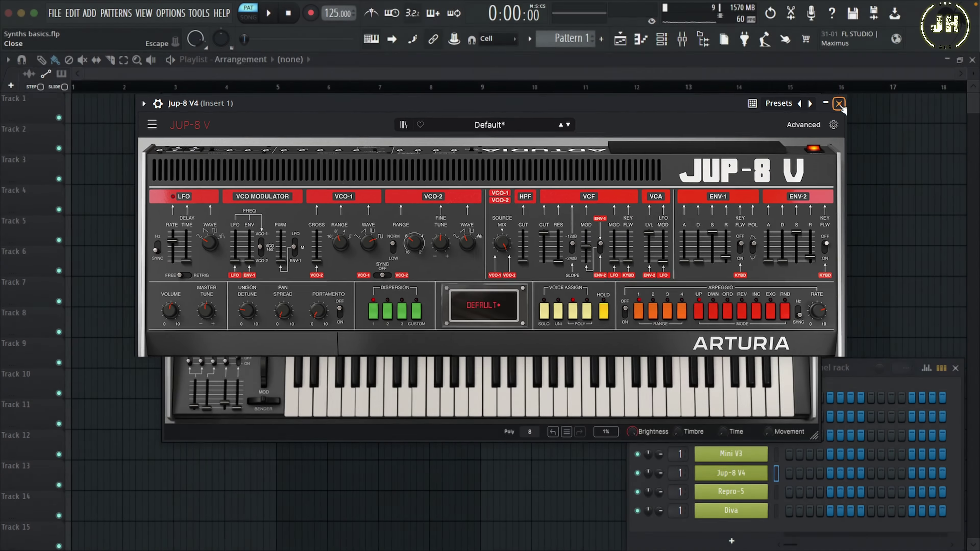
{"action": "left_click", "coordinate": [957, 112]}
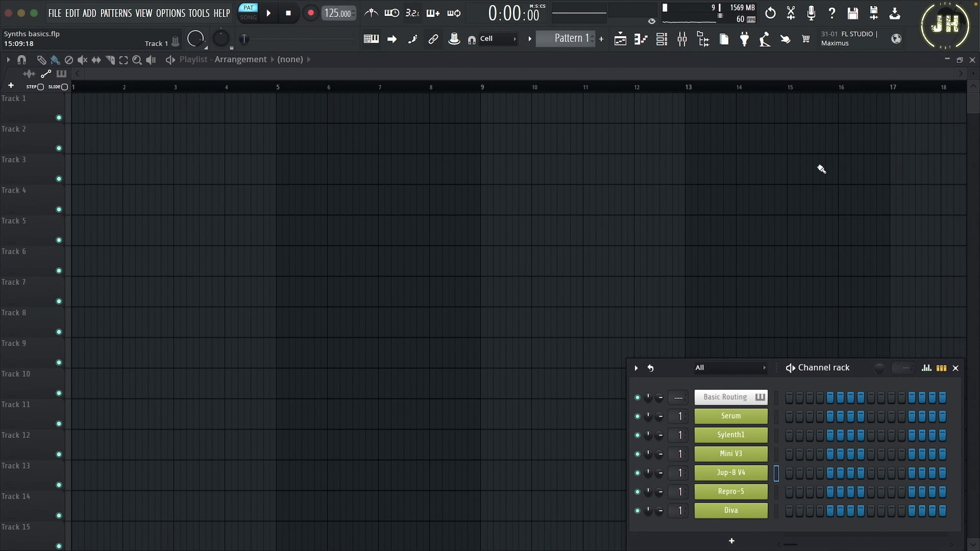
- Open Repro-5 and toggle oscillator A's saw and pulse shapes, leaving only the saw on
{"action": "left_click", "coordinate": [745, 494]}
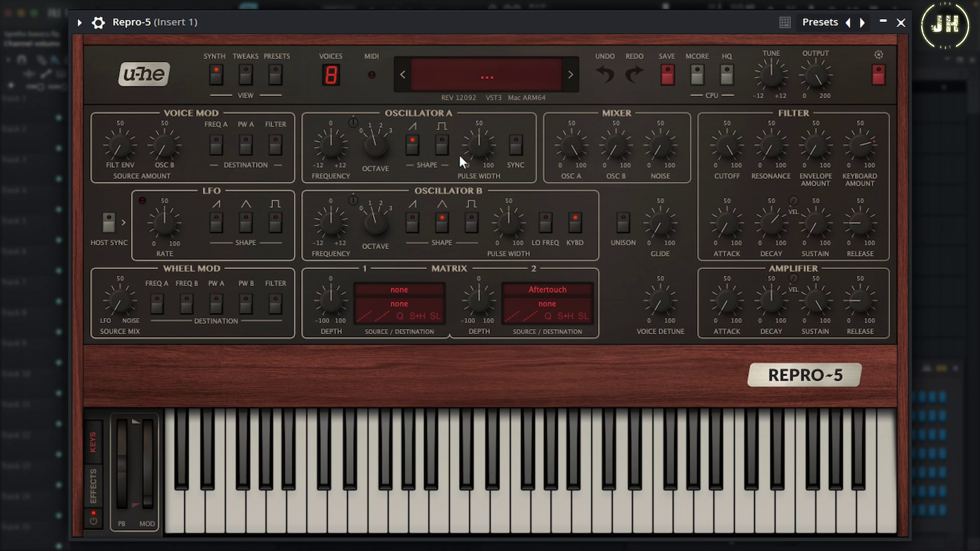
{"action": "left_click", "coordinate": [413, 154]}
{"action": "left_click", "coordinate": [412, 153]}
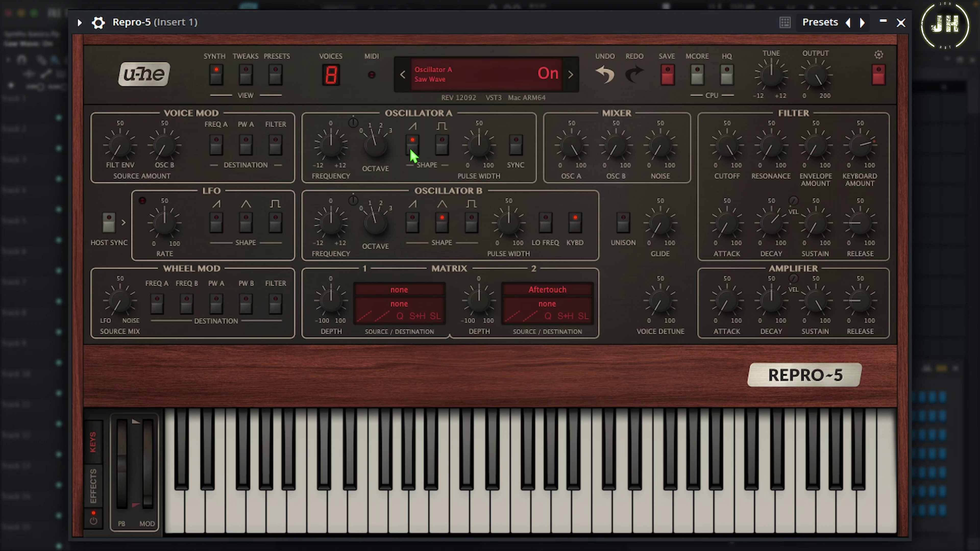
{"action": "left_click", "coordinate": [413, 153]}
{"action": "left_click", "coordinate": [444, 150]}
{"action": "left_click", "coordinate": [412, 148]}
{"action": "left_click", "coordinate": [446, 149]}
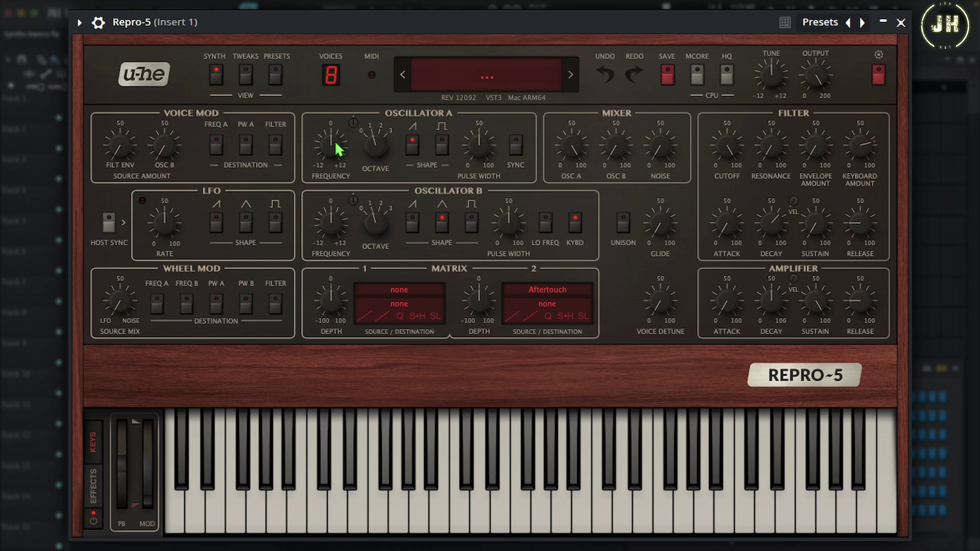
- Try out oscillator A's frequency and octave, returning the octave to 1, and close the Repro-5 window
{"action": "mouse_move", "coordinate": [337, 149]}
{"action": "left_mouse_down"}
{"action": "mouse_move", "coordinate": [367, 29]}
{"action": "mouse_move", "coordinate": [337, 252]}
{"action": "mouse_move", "coordinate": [350, 148]}
{"action": "left_mouse_up"}
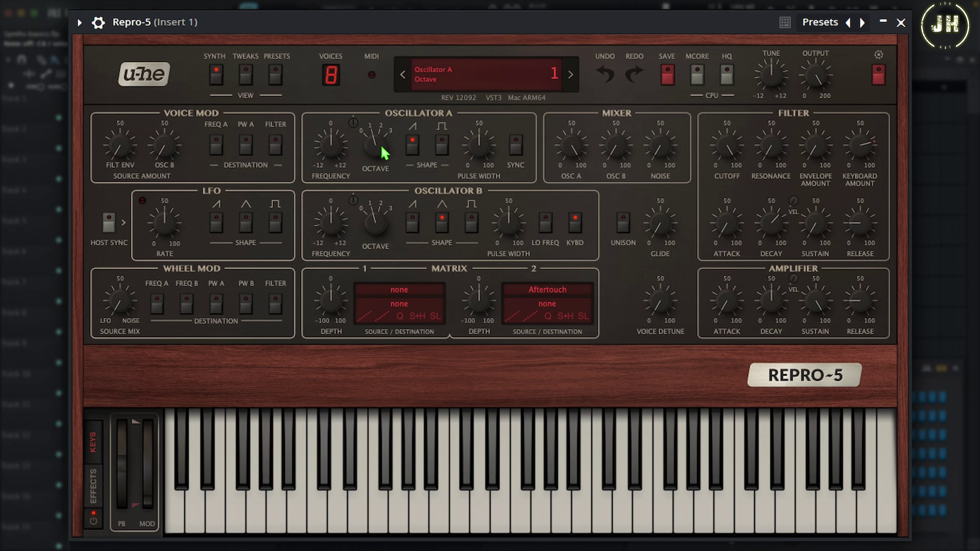
{"action": "mouse_move", "coordinate": [385, 154]}
{"action": "left_mouse_down"}
{"action": "mouse_move", "coordinate": [390, 100]}
{"action": "mouse_move", "coordinate": [384, 155]}
{"action": "left_mouse_up"}
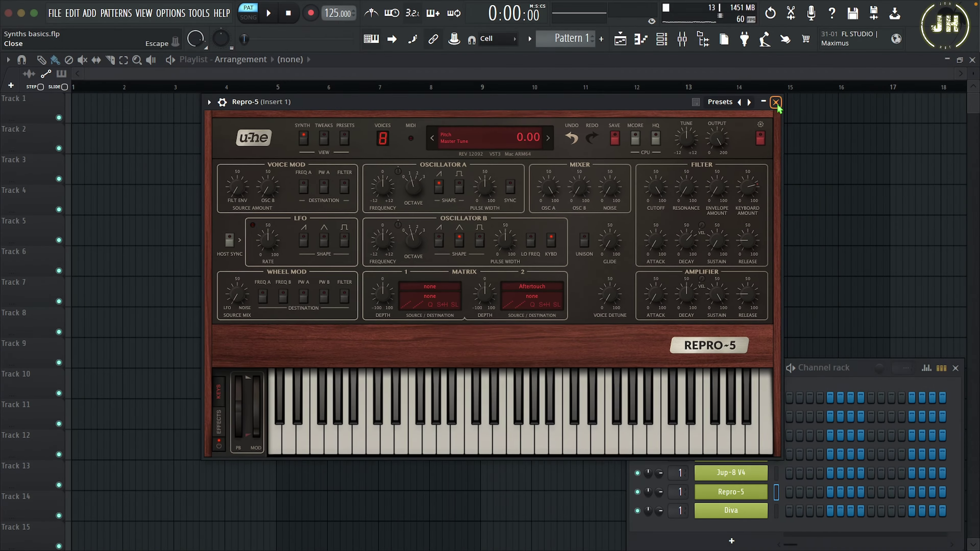
{"action": "left_click", "coordinate": [901, 22]}
- Open Diva and view the available oscillator models, keeping Triple VCO
{"action": "left_click", "coordinate": [741, 511]}
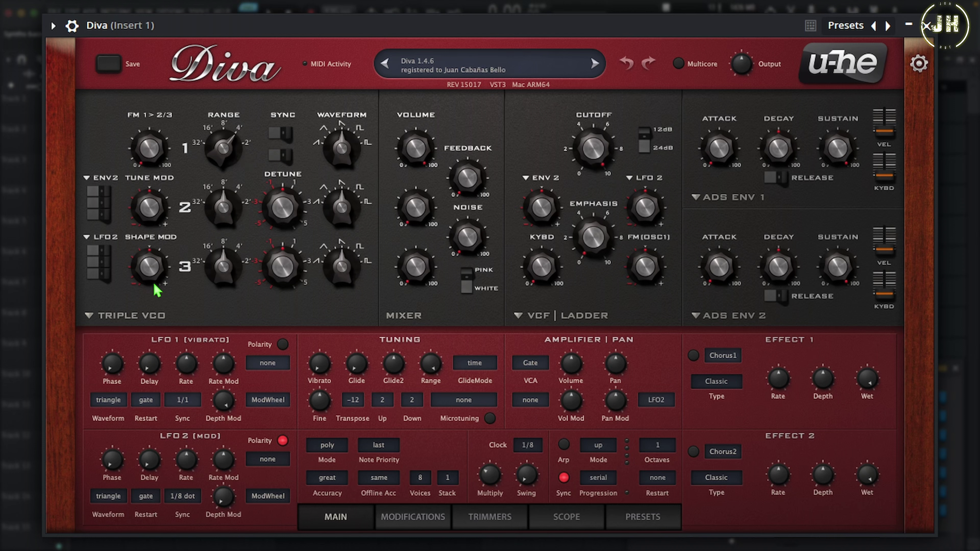
{"action": "left_click", "coordinate": [91, 316]}
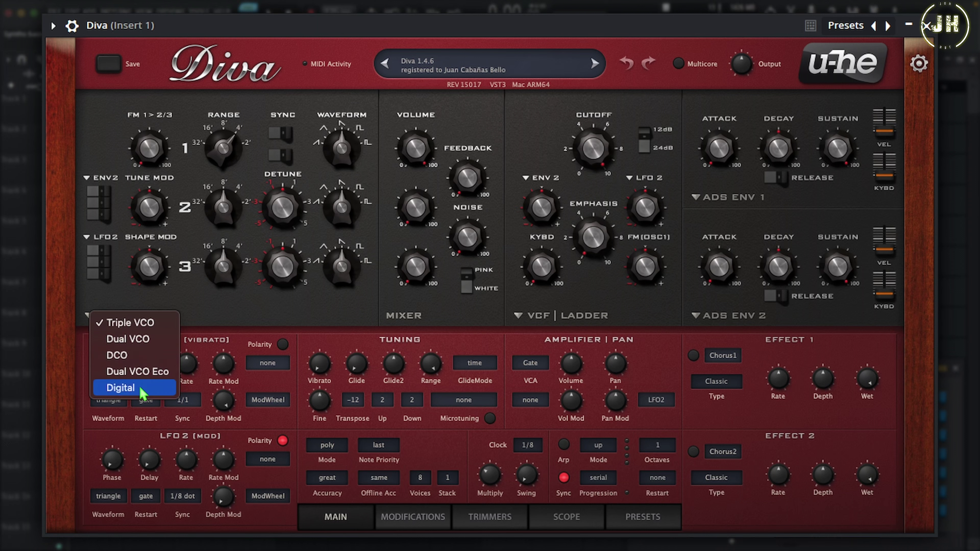
{"action": "left_click", "coordinate": [130, 323]}
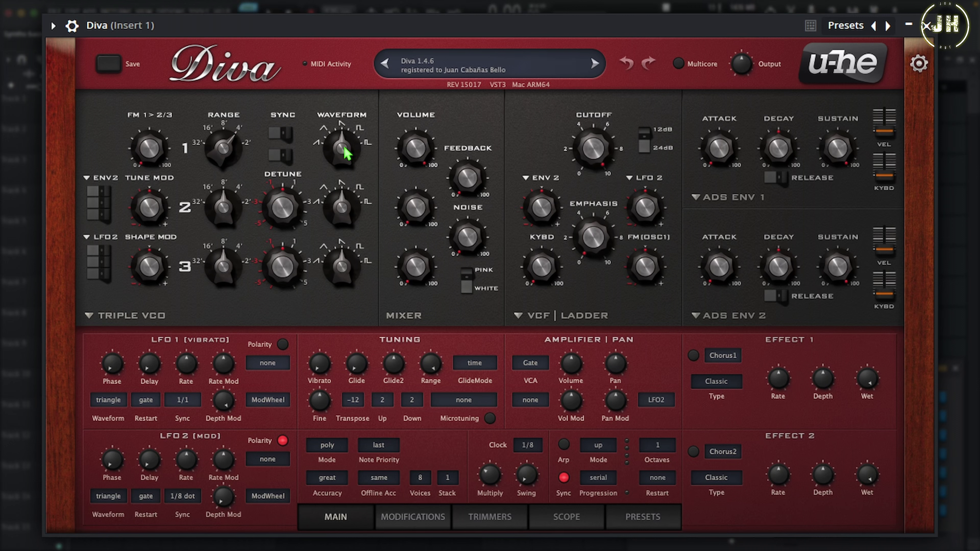
- Try out oscillator 1's waveform selector, returning the shape to 5.00, and set its range to 8'
{"action": "mouse_move", "coordinate": [345, 153]}
{"action": "left_mouse_down"}
{"action": "mouse_move", "coordinate": [344, 187]}
{"action": "mouse_move", "coordinate": [361, 117]}
{"action": "mouse_move", "coordinate": [352, 145]}
{"action": "left_mouse_up"}
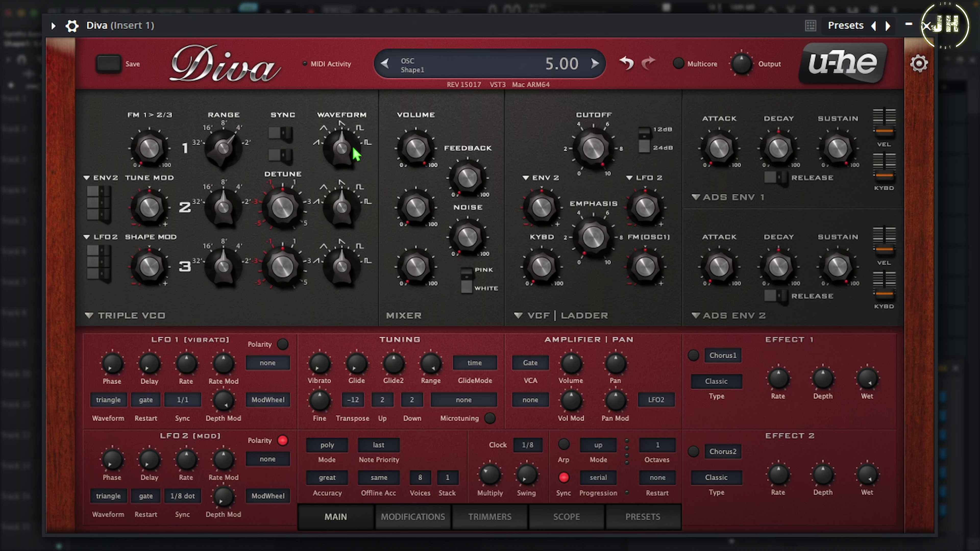
{"action": "mouse_move", "coordinate": [227, 151]}
{"action": "left_click_drag", "start_coordinate": [227, 151], "coordinate": [229, 206]}
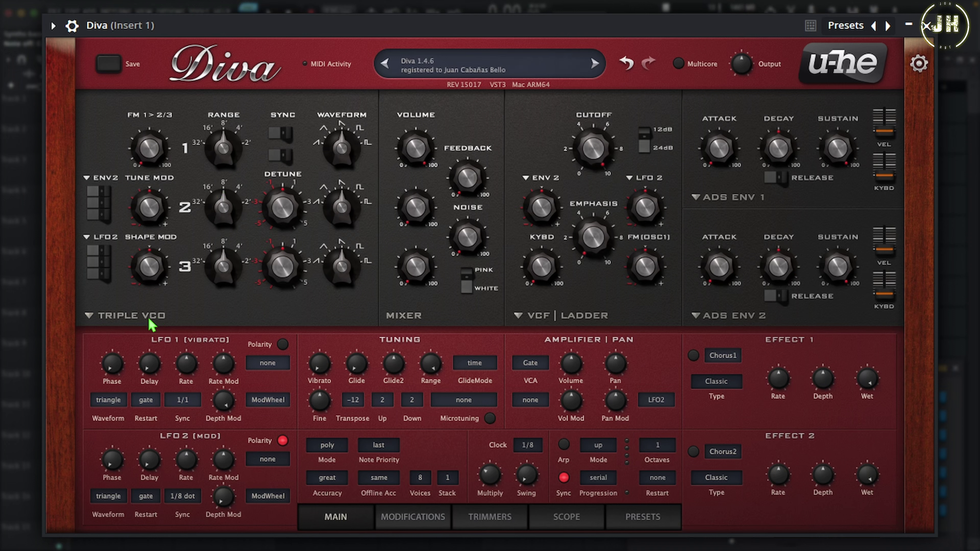
- Raise oscillator 2's volume and try out its detune against oscillator 1, returning the detune and volume to 0.00
{"action": "mouse_move", "coordinate": [312, 147]}
{"action": "mouse_move", "coordinate": [340, 177]}
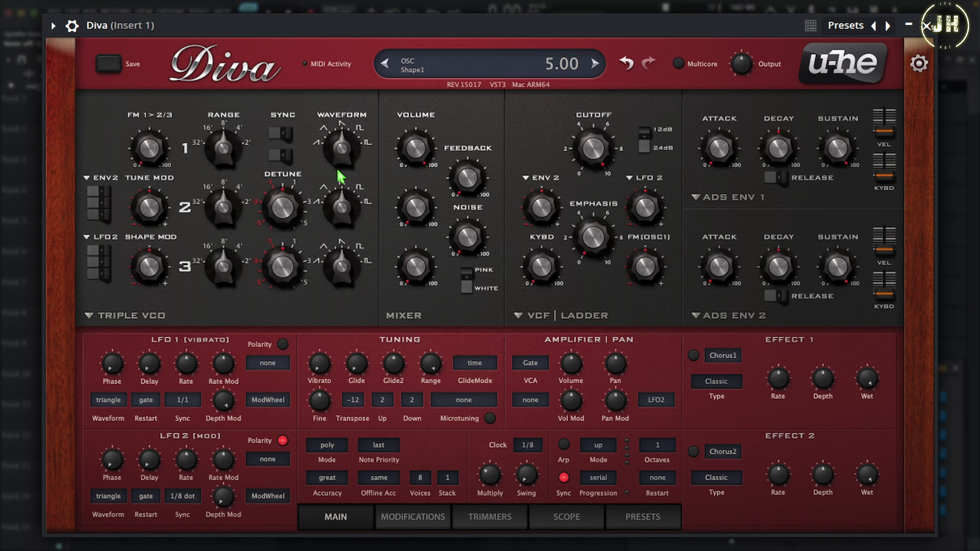
{"action": "mouse_move", "coordinate": [284, 210]}
{"action": "mouse_move", "coordinate": [417, 220]}
{"action": "left_click_drag", "start_coordinate": [418, 220], "coordinate": [456, 17]}
{"action": "mouse_move", "coordinate": [419, 148]}
{"action": "mouse_move", "coordinate": [301, 220]}
{"action": "mouse_move", "coordinate": [285, 210]}
{"action": "left_mouse_down"}
{"action": "mouse_move", "coordinate": [336, 30]}
{"action": "mouse_move", "coordinate": [413, 4]}
{"action": "mouse_move", "coordinate": [350, 14]}
{"action": "mouse_move", "coordinate": [278, 376]}
{"action": "mouse_move", "coordinate": [260, 243]}
{"action": "mouse_move", "coordinate": [274, 58]}
{"action": "mouse_move", "coordinate": [382, 6]}
{"action": "mouse_move", "coordinate": [293, 127]}
{"action": "mouse_move", "coordinate": [289, 191]}
{"action": "left_mouse_up"}
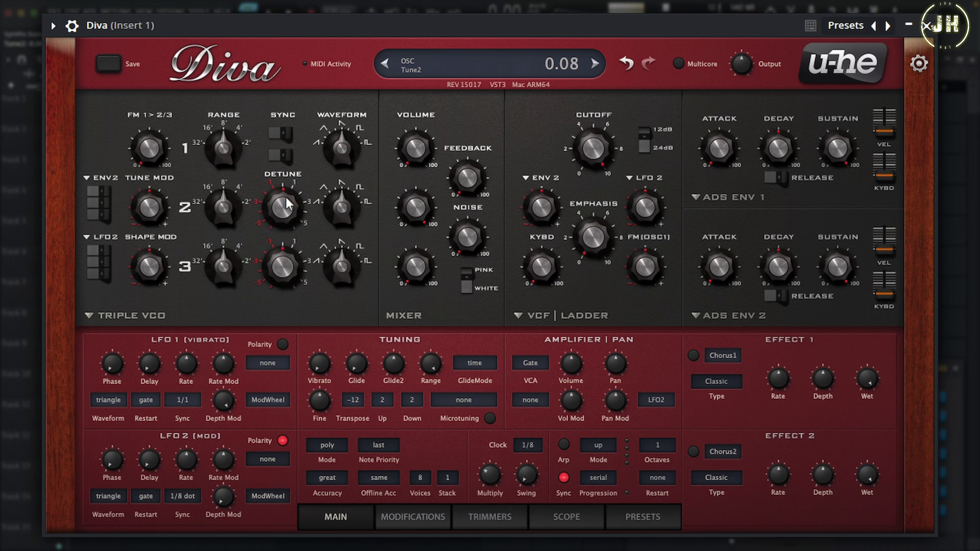
{"action": "double_click", "coordinate": [286, 196]}
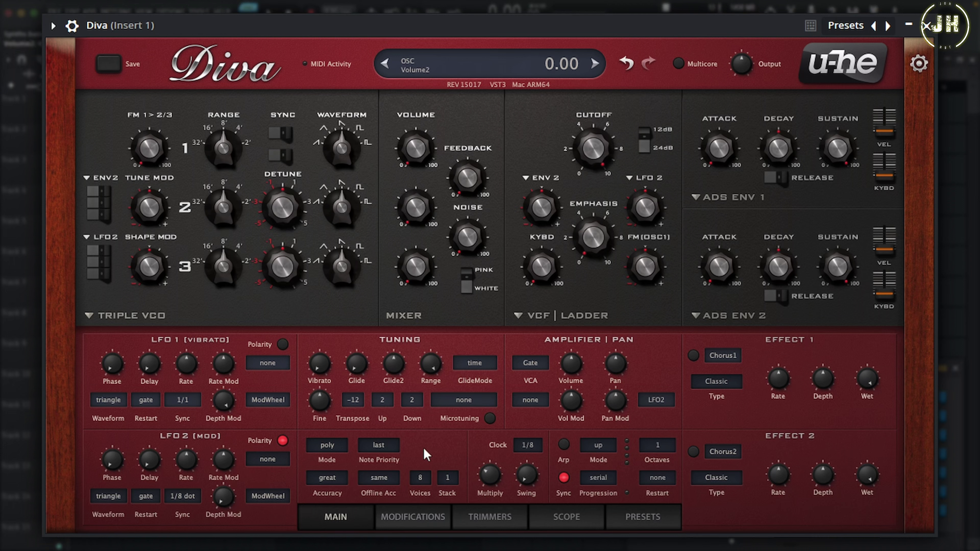
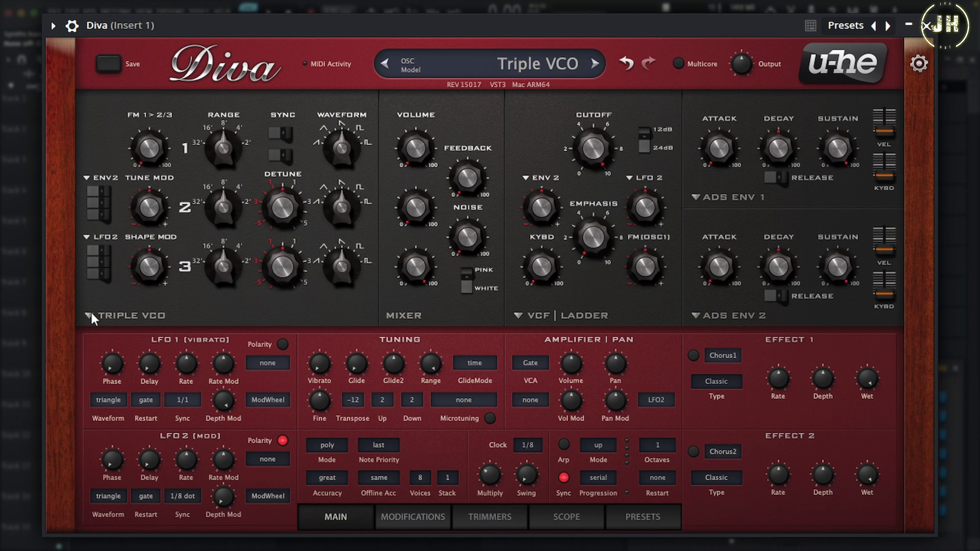
- Switch the oscillator model to Dual VCO and toggle VCO 1's triangle and pulse waves on and off
{"action": "left_click", "coordinate": [133, 339]}
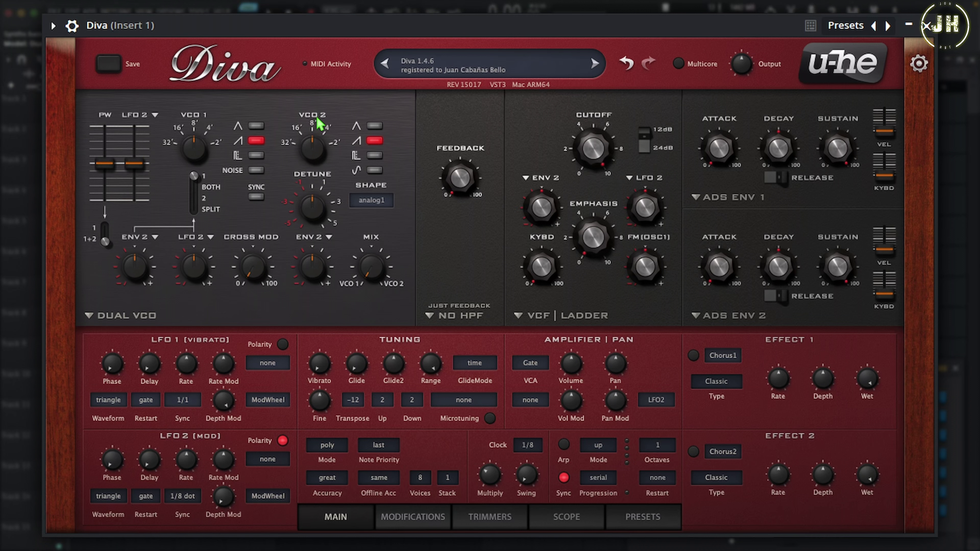
{"action": "left_click", "coordinate": [257, 128]}
{"action": "left_click", "coordinate": [258, 129]}
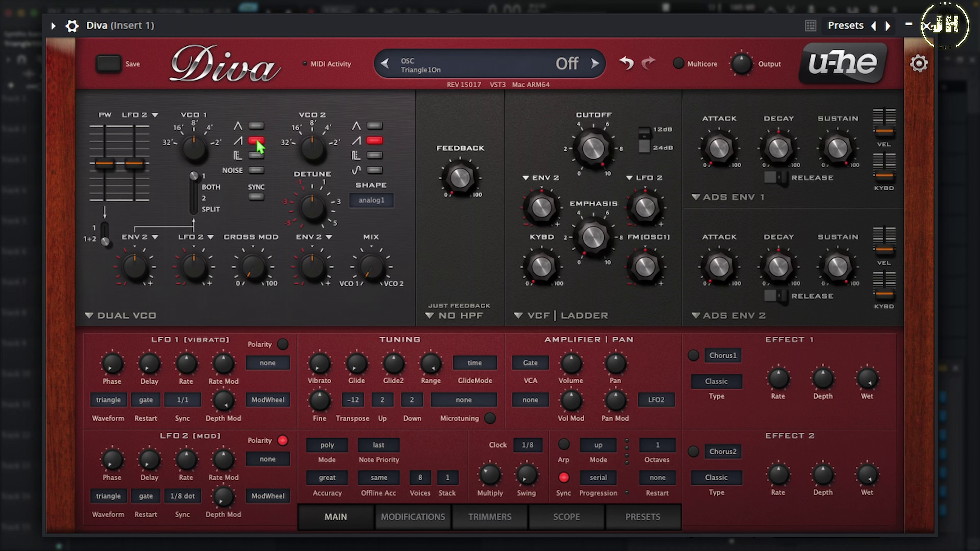
{"action": "left_click", "coordinate": [256, 155]}
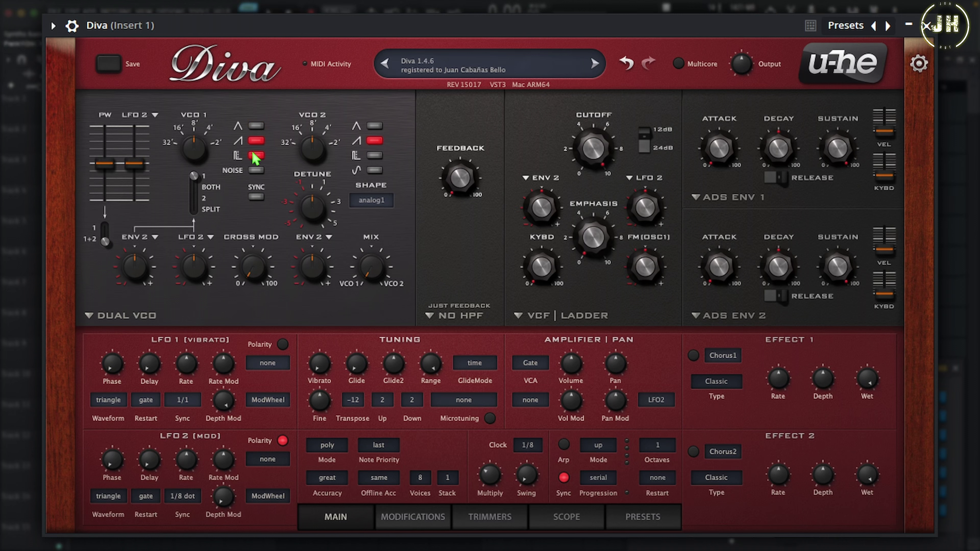
{"action": "left_click", "coordinate": [255, 156]}
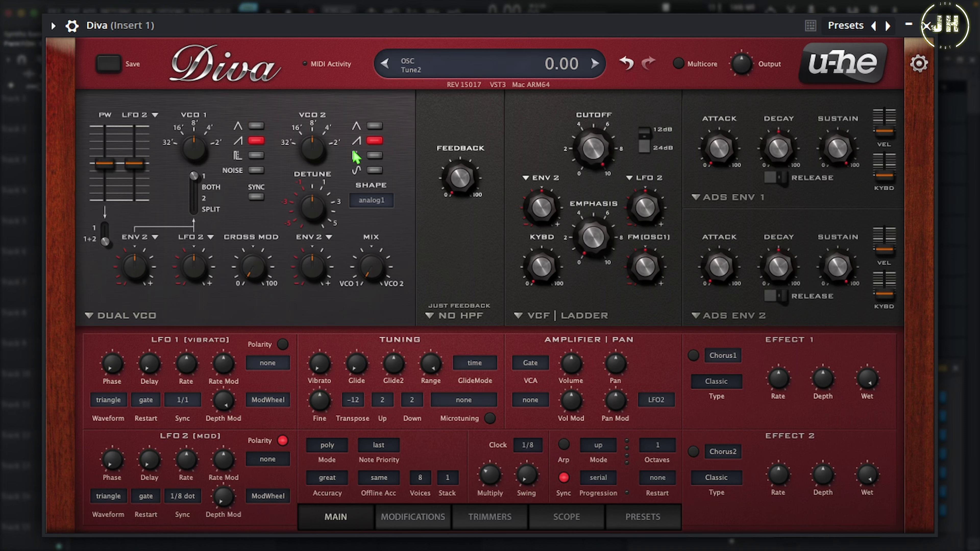
- Toggle VCO 1's noise and VCO 2's sine wave on and back off
{"action": "left_click", "coordinate": [256, 171]}
{"action": "left_click", "coordinate": [256, 171]}
{"action": "left_click", "coordinate": [372, 171]}
{"action": "left_click", "coordinate": [372, 171]}
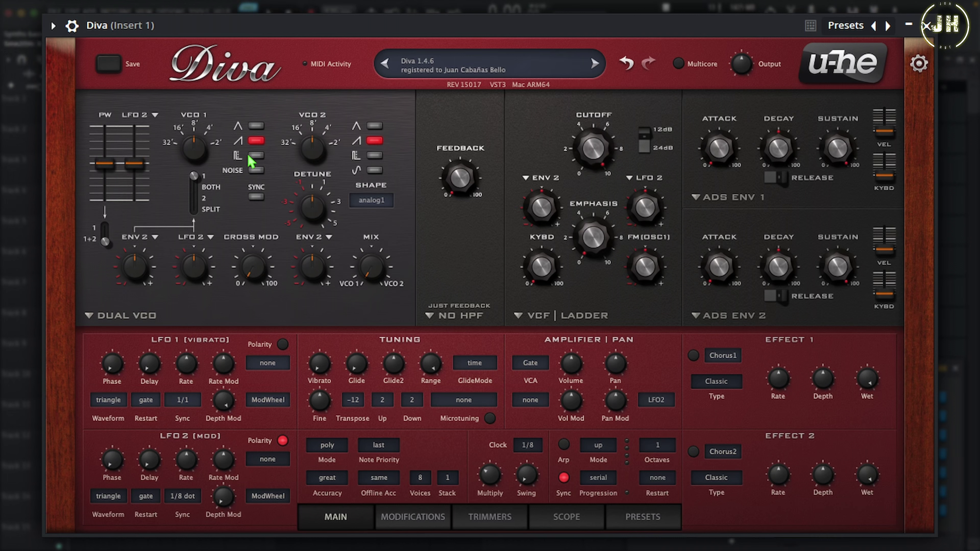
- Try out VCO 1's triangle wave and return VCO 1 to the saw wave
{"action": "mouse_move", "coordinate": [215, 131]}
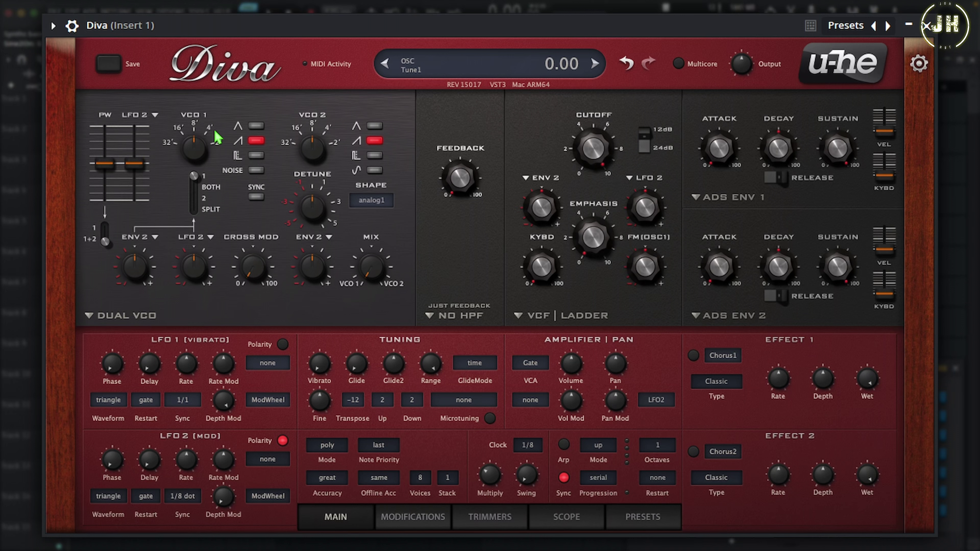
{"action": "left_click", "coordinate": [255, 127]}
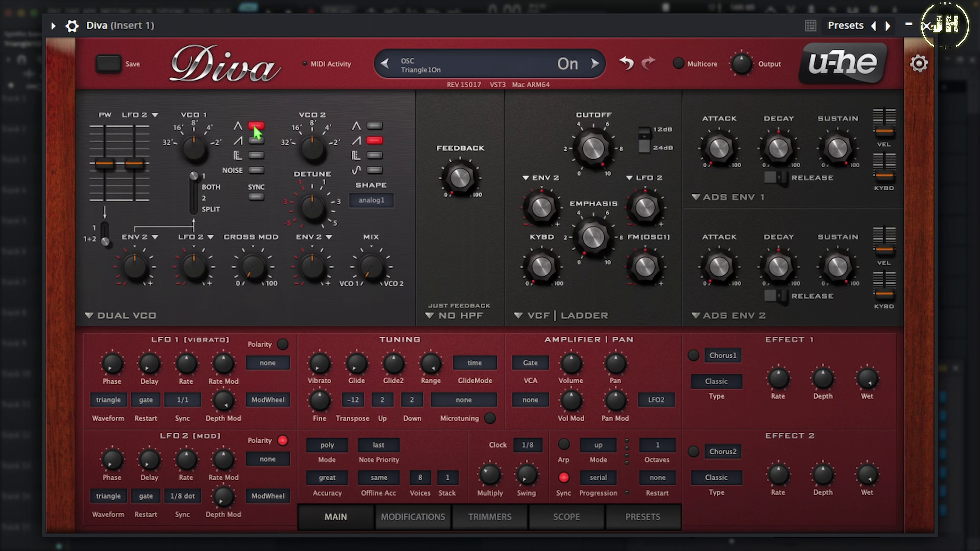
{"action": "left_click", "coordinate": [255, 127]}
{"action": "left_click", "coordinate": [257, 141]}
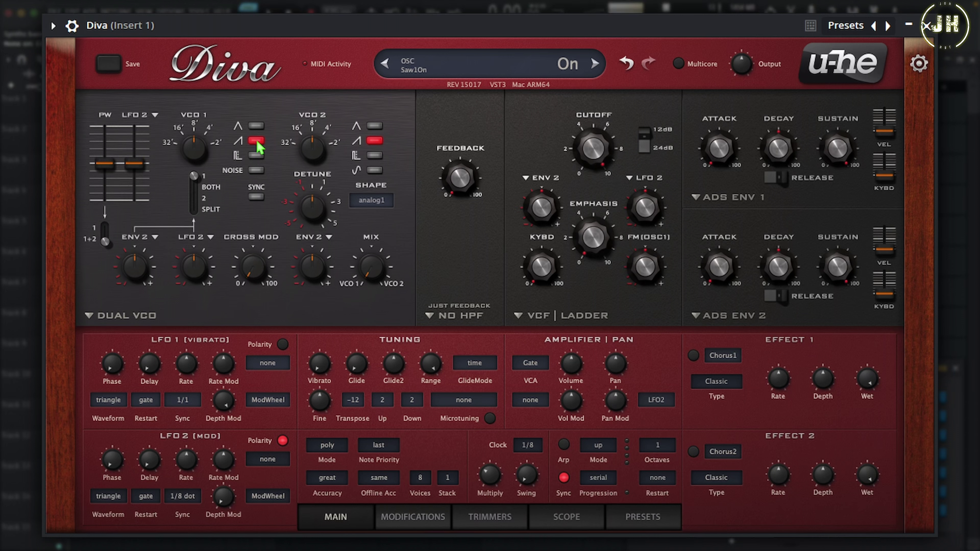
- Try out VCO 1's pulse wave and noise, returning VCO 1 to the saw wave
{"action": "left_click", "coordinate": [257, 142]}
{"action": "left_click", "coordinate": [256, 156]}
{"action": "left_click", "coordinate": [255, 155]}
{"action": "left_click", "coordinate": [255, 171]}
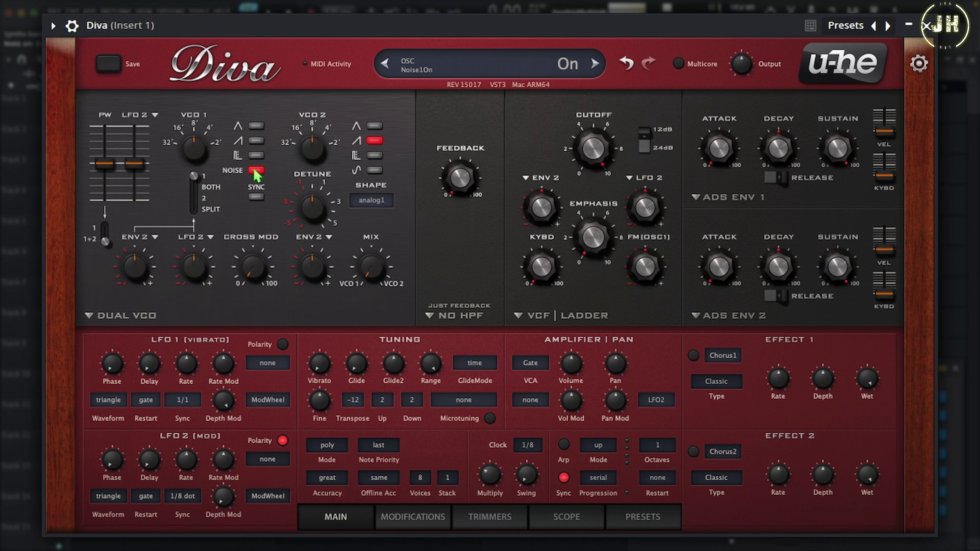
{"action": "left_click", "coordinate": [254, 172]}
{"action": "left_click", "coordinate": [255, 142]}
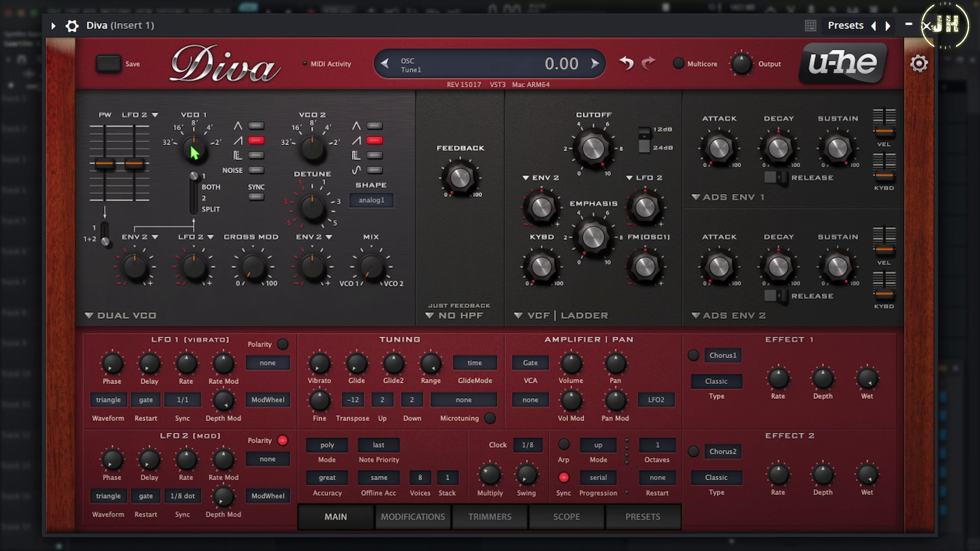
- Try out VCO 1's range and VCO 2's detune, returning both to 0.00
{"action": "left_click_drag", "start_coordinate": [189, 188], "coordinate": [204, 162]}
{"action": "mouse_move", "coordinate": [306, 210]}
{"action": "left_mouse_down"}
{"action": "mouse_move", "coordinate": [318, 194]}
{"action": "mouse_move", "coordinate": [318, 154]}
{"action": "mouse_move", "coordinate": [318, 272]}
{"action": "mouse_move", "coordinate": [316, 212]}
{"action": "left_mouse_up"}
- Switch the oscillator model to DCO and lower the suboscillator volume to zero
{"action": "left_click", "coordinate": [92, 316]}
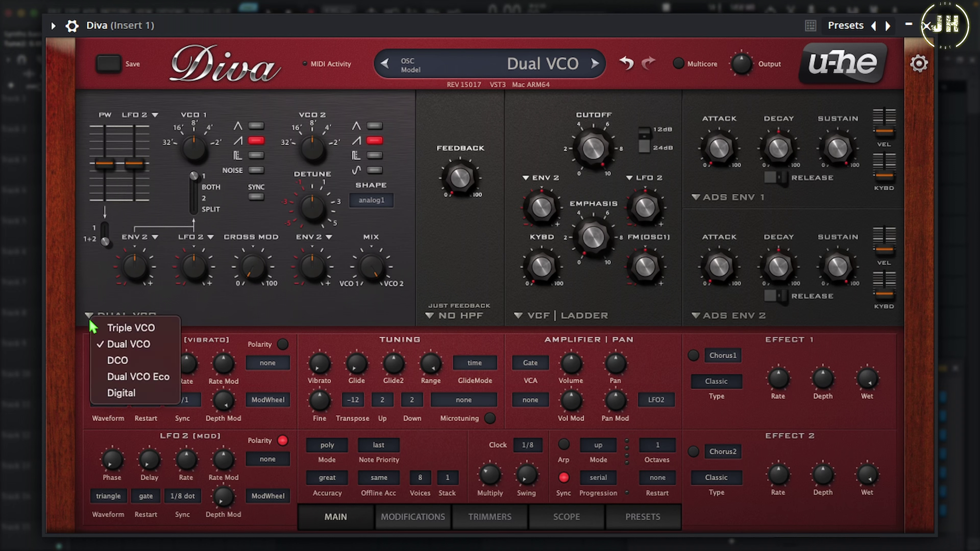
{"action": "left_click", "coordinate": [116, 360]}
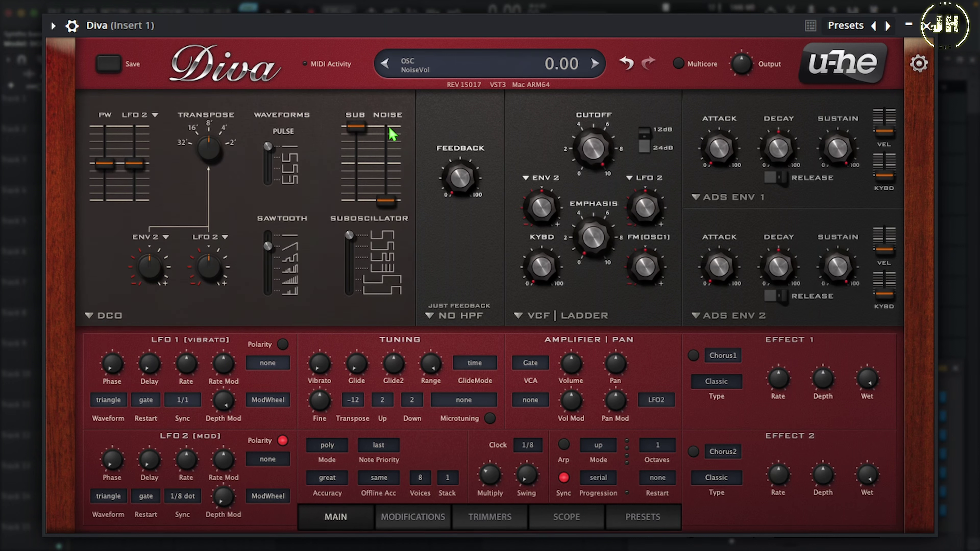
{"action": "left_click_drag", "start_coordinate": [357, 133], "coordinate": [359, 213]}
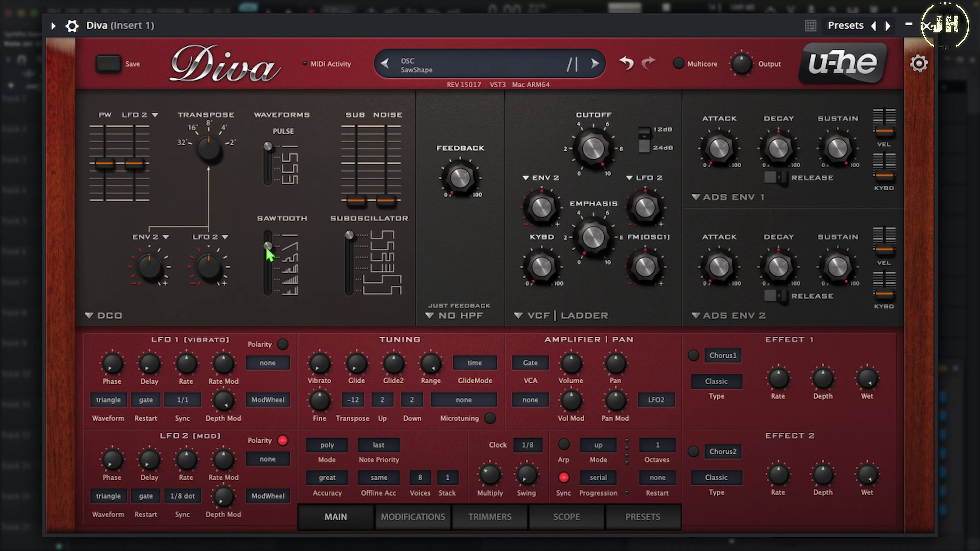
- Turn the DCO's sawtooth off, set the pulse to its last shape, and try out the transpose, returning it to 0.00
{"action": "left_click_drag", "start_coordinate": [269, 246], "coordinate": [274, 218]}
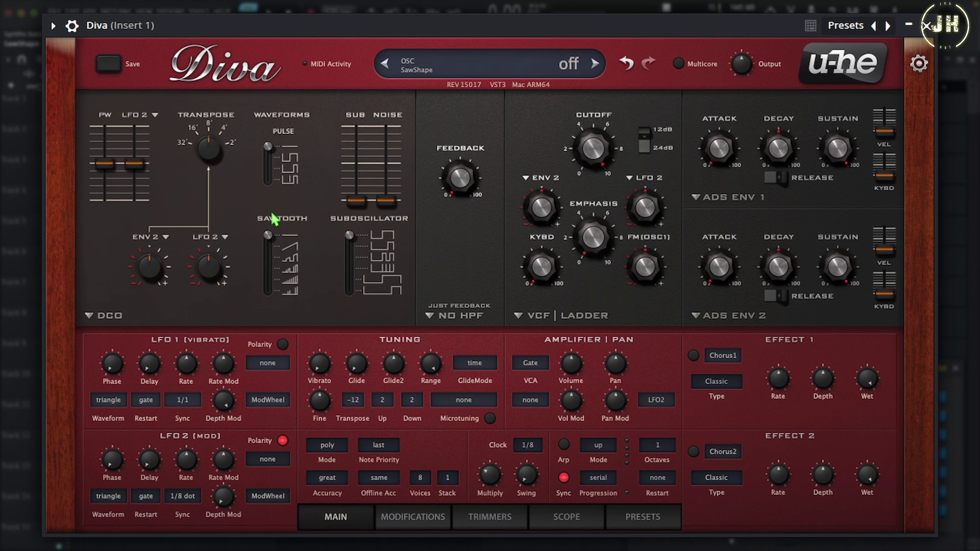
{"action": "mouse_move", "coordinate": [262, 151]}
{"action": "left_click_drag", "start_coordinate": [269, 152], "coordinate": [268, 180]}
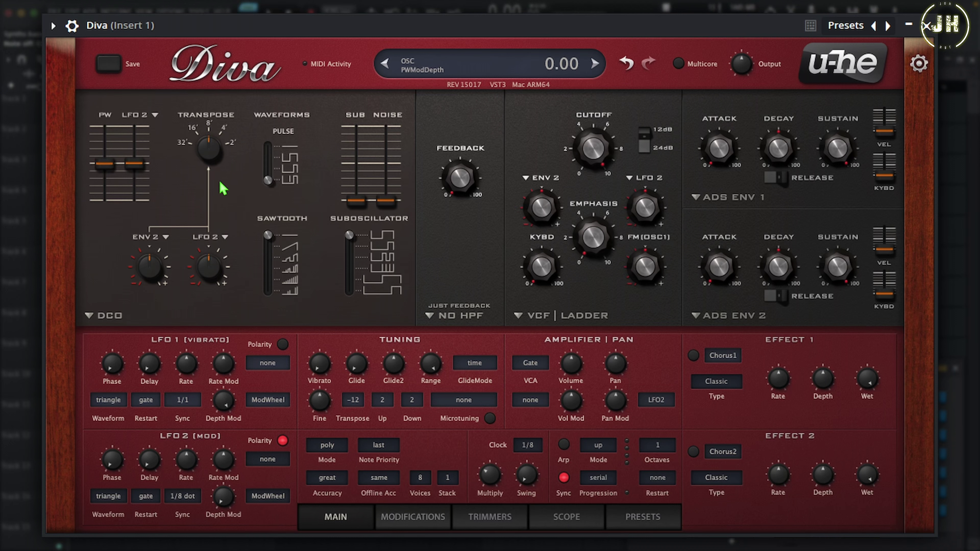
{"action": "mouse_move", "coordinate": [217, 152]}
{"action": "left_mouse_down"}
{"action": "mouse_move", "coordinate": [189, 296]}
{"action": "mouse_move", "coordinate": [235, 49]}
{"action": "mouse_move", "coordinate": [224, 157]}
{"action": "left_mouse_up"}
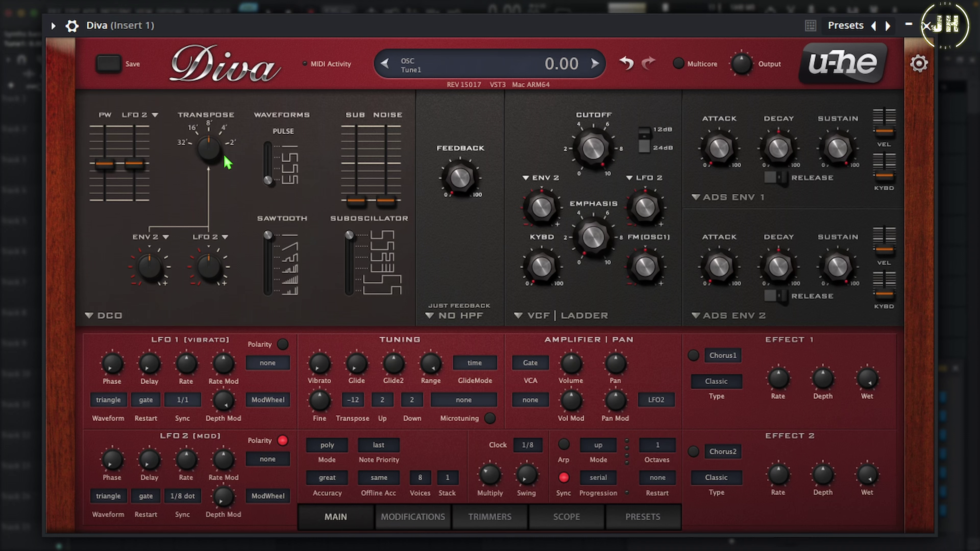
- Switch the oscillator model to Dual VCO Eco and step oscillator 1's waveform through to noise at full volume
{"action": "left_click", "coordinate": [89, 316]}
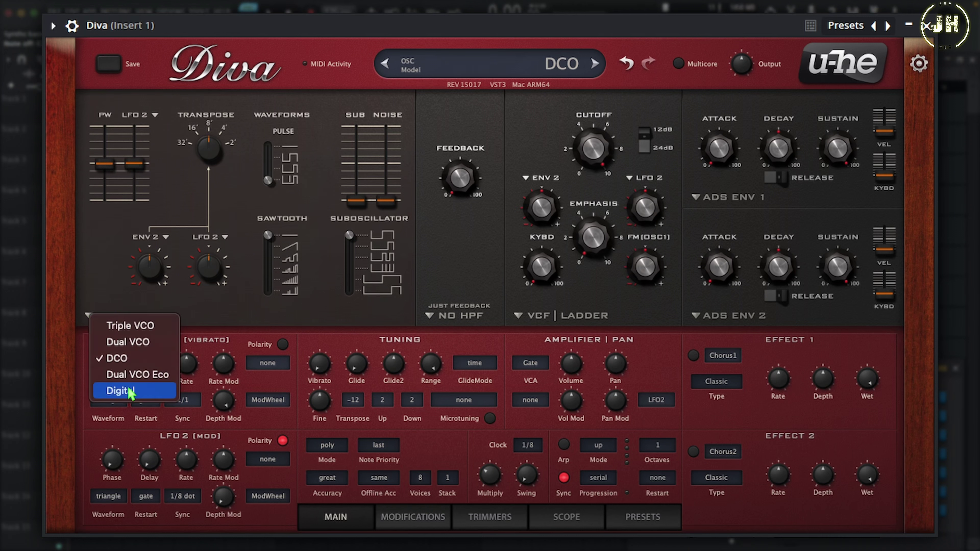
{"action": "left_click", "coordinate": [140, 374]}
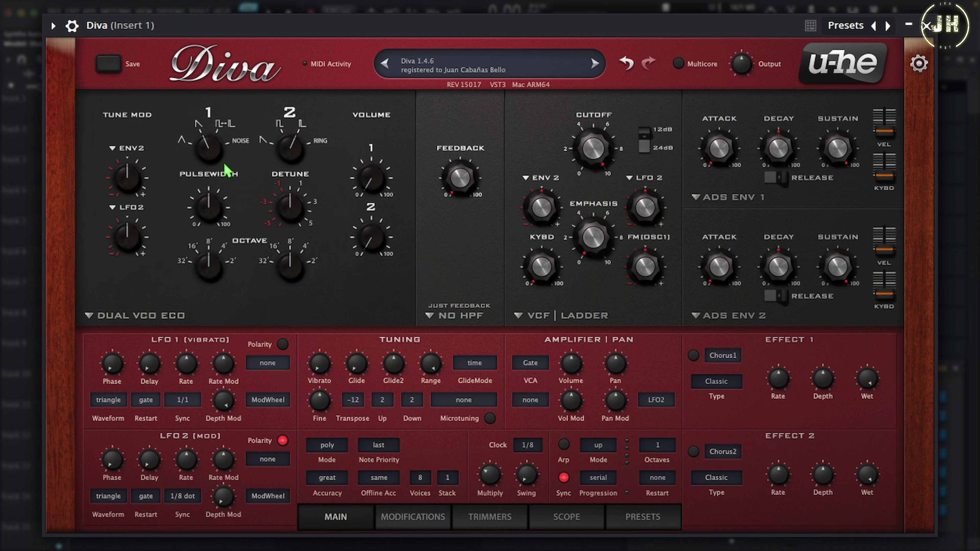
{"action": "left_click_drag", "start_coordinate": [231, 156], "coordinate": [216, 152]}
{"action": "left_click_drag", "start_coordinate": [212, 148], "coordinate": [224, 105]}
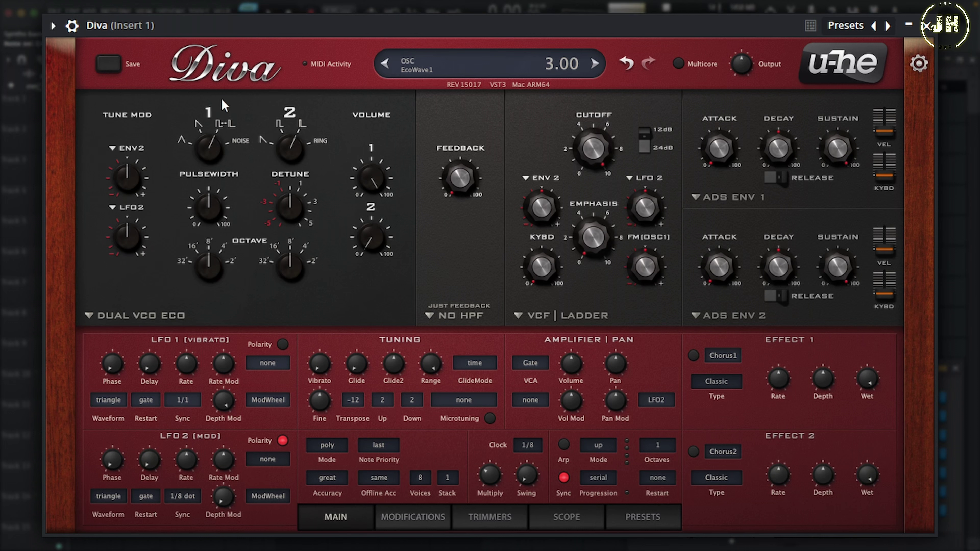
{"action": "left_click_drag", "start_coordinate": [208, 144], "coordinate": [218, 90]}
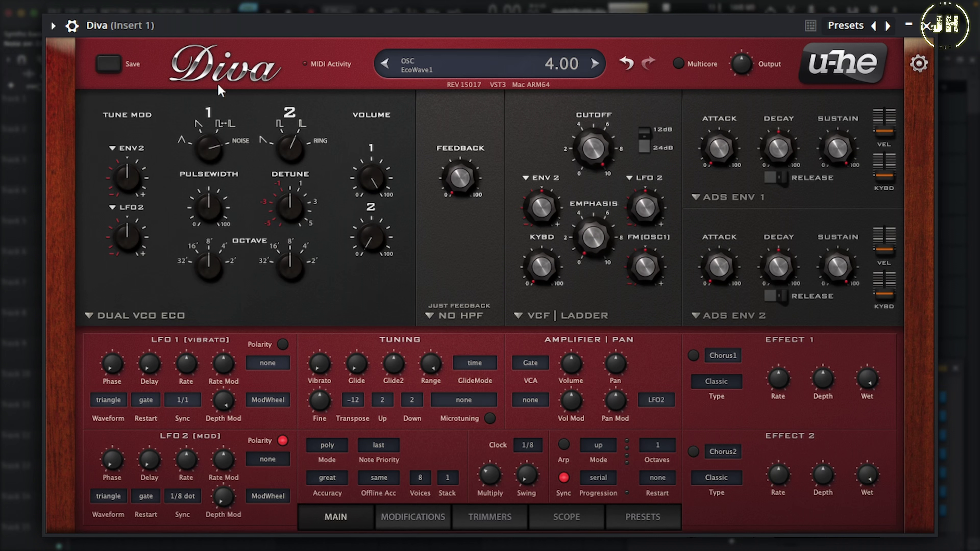
- Bring up oscillator 2's volume and step its waveform from saw through the pulse waves to ring
{"action": "left_click_drag", "start_coordinate": [372, 245], "coordinate": [386, 201]}
{"action": "left_click_drag", "start_coordinate": [282, 150], "coordinate": [294, 165]}
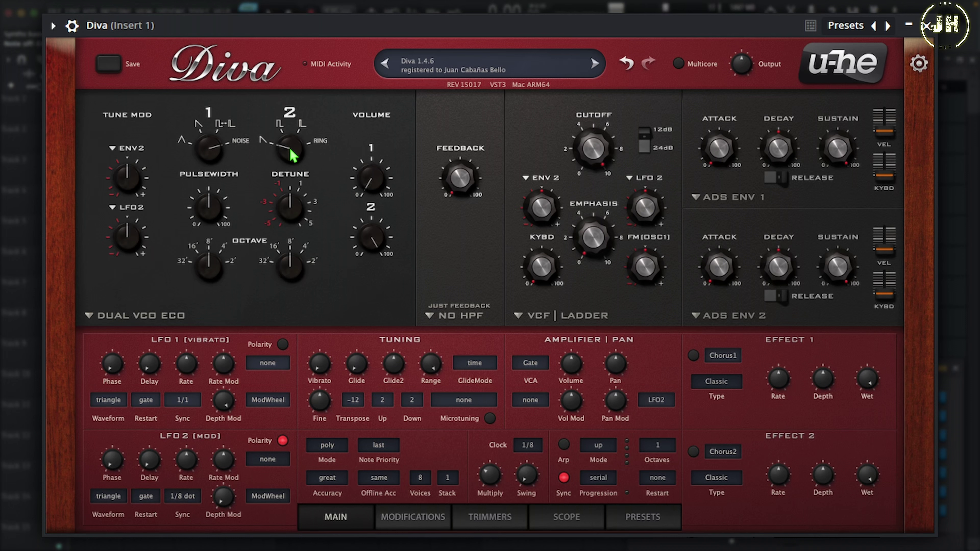
{"action": "left_click_drag", "start_coordinate": [296, 147], "coordinate": [301, 111]}
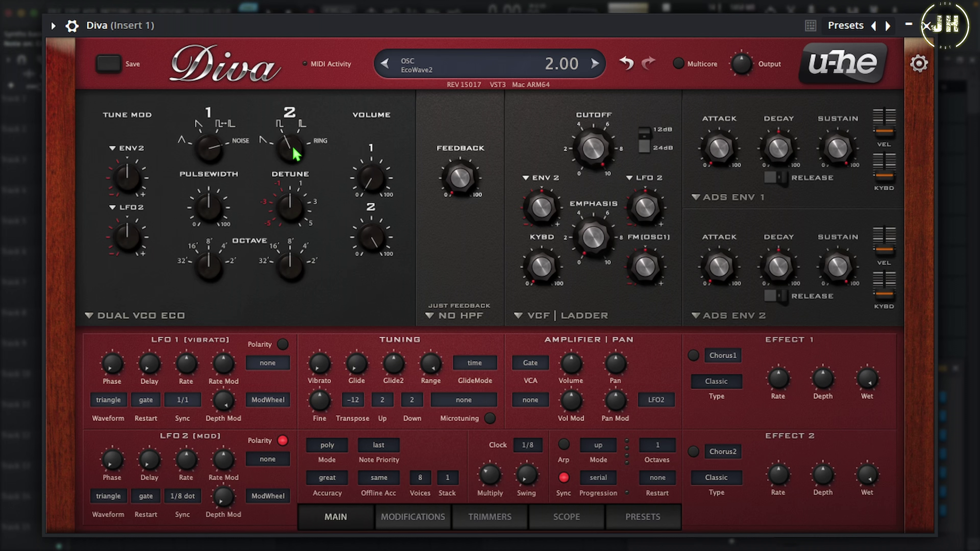
{"action": "left_click_drag", "start_coordinate": [295, 153], "coordinate": [309, 93]}
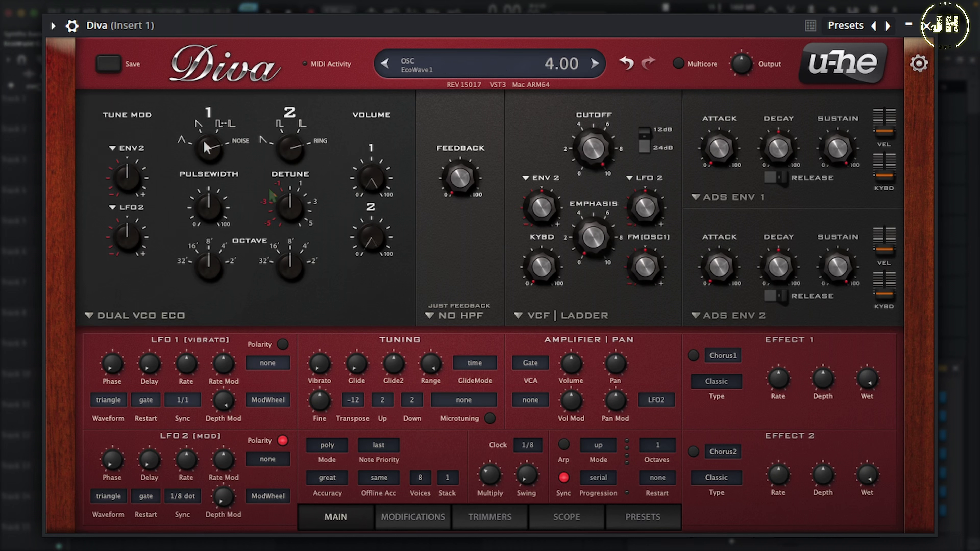
- Set oscillator 1 to the pulse wave (3.00) and try out its pulse width
{"action": "left_click_drag", "start_coordinate": [211, 137], "coordinate": [212, 143]}
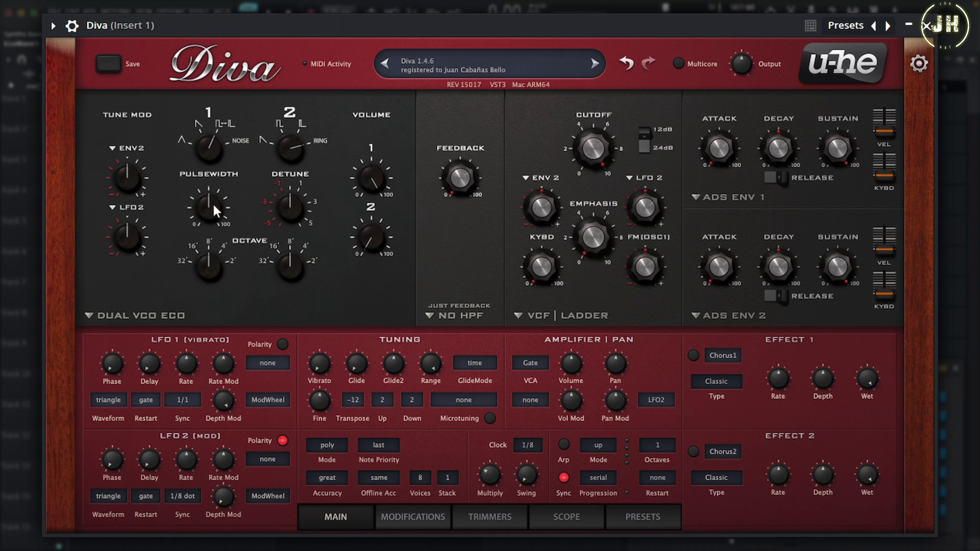
{"action": "mouse_move", "coordinate": [212, 208]}
{"action": "left_mouse_down"}
{"action": "mouse_move", "coordinate": [213, 263]}
{"action": "mouse_move", "coordinate": [235, 144]}
{"action": "mouse_move", "coordinate": [228, 205]}
{"action": "mouse_move", "coordinate": [215, 217]}
{"action": "left_mouse_up"}
- Try out oscillator 1's octave and oscillator 2's detune and octave, returning the tuning to 0.00
{"action": "left_click_drag", "start_coordinate": [214, 295], "coordinate": [215, 268]}
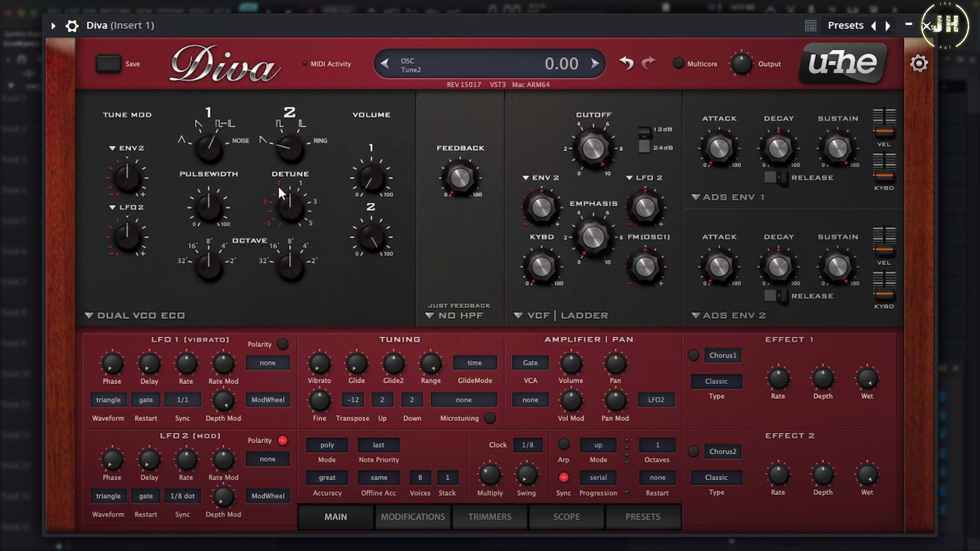
{"action": "left_click_drag", "start_coordinate": [292, 206], "coordinate": [311, 201]}
{"action": "mouse_move", "coordinate": [293, 264]}
{"action": "left_mouse_down"}
{"action": "mouse_move", "coordinate": [295, 253]}
{"action": "mouse_move", "coordinate": [290, 286]}
{"action": "mouse_move", "coordinate": [291, 259]}
{"action": "left_mouse_up"}
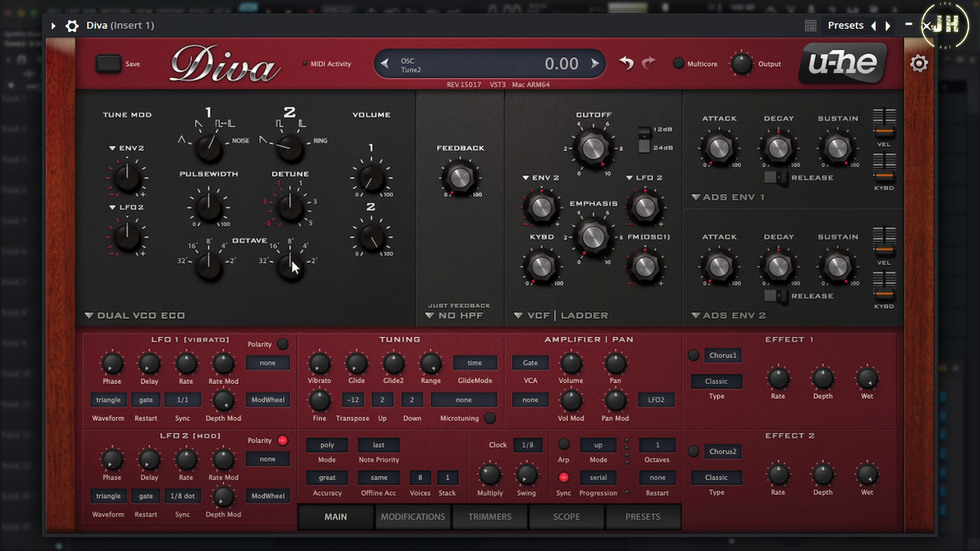
- Switch the oscillator model to Digital and step oscillator 1 through its waves, including Noise, Feedback and Saw, to the last one
{"action": "left_click", "coordinate": [86, 316]}
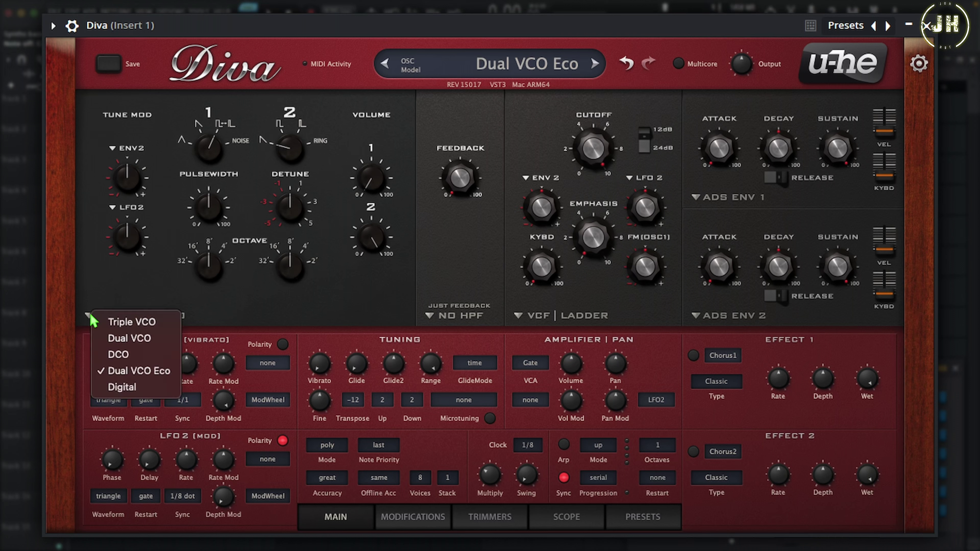
{"action": "left_click", "coordinate": [136, 387]}
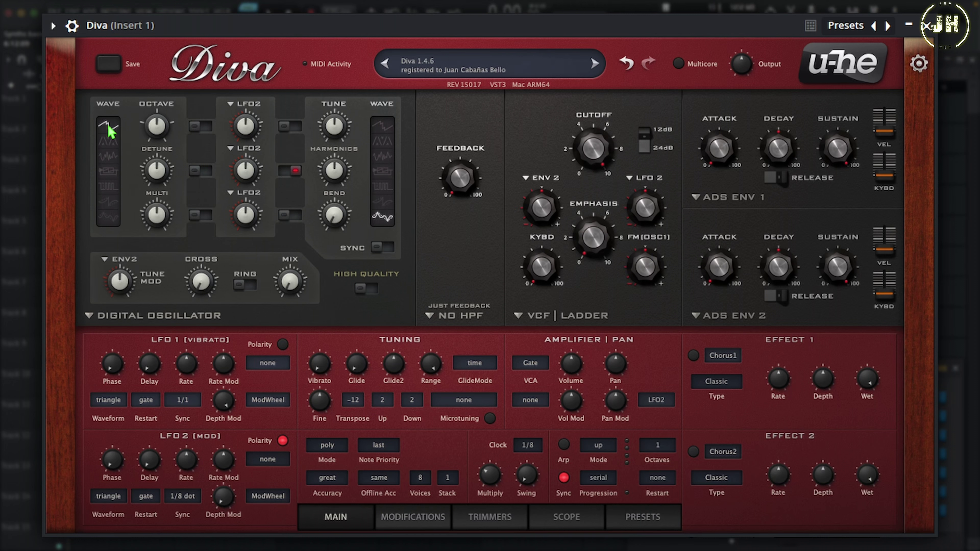
{"action": "left_click", "coordinate": [110, 141]}
{"action": "left_click", "coordinate": [108, 156]}
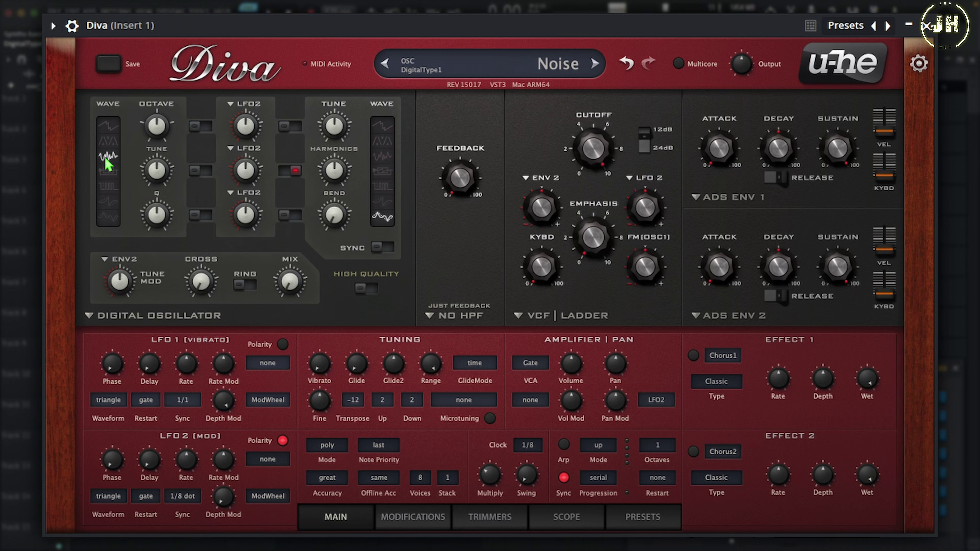
{"action": "left_click", "coordinate": [108, 171]}
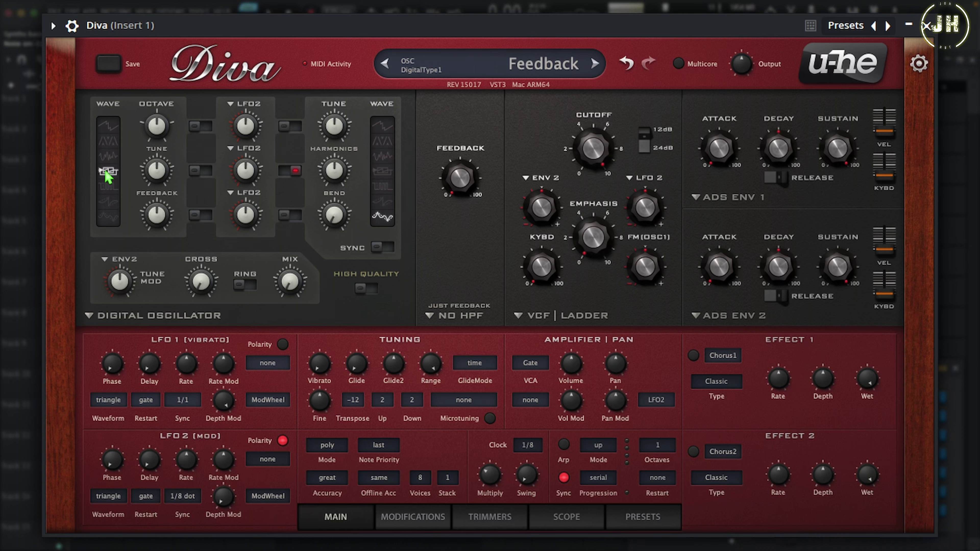
{"action": "left_click", "coordinate": [108, 187]}
{"action": "left_click", "coordinate": [108, 200]}
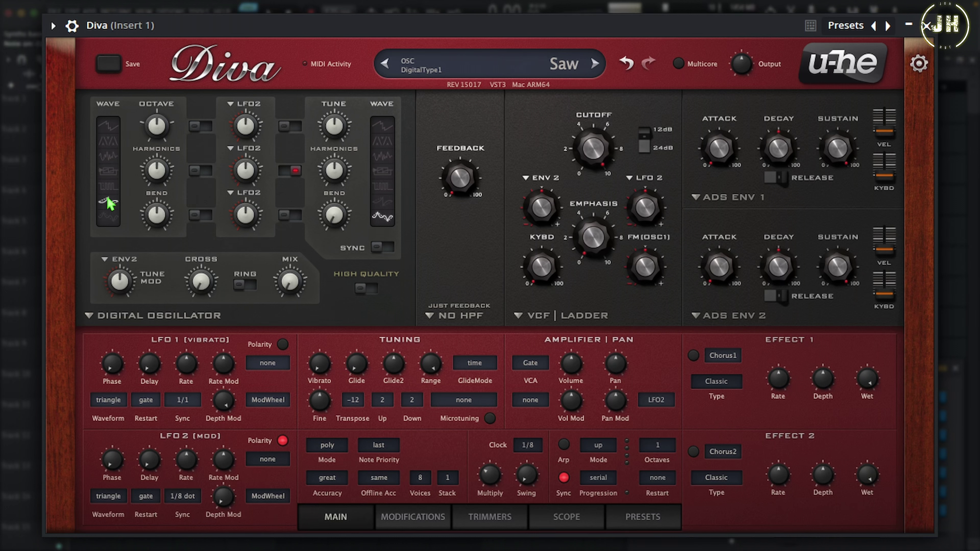
{"action": "left_click", "coordinate": [109, 216]}
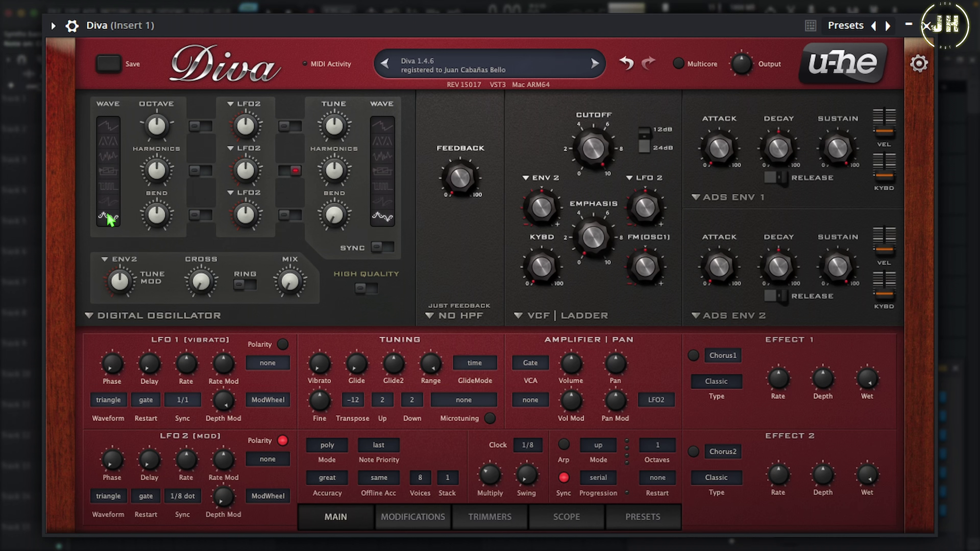
- Step digital oscillator 1 from its first wave through Noise and Feedback to the pulse wave, comparing each wave's own controls
{"action": "left_click", "coordinate": [105, 128]}
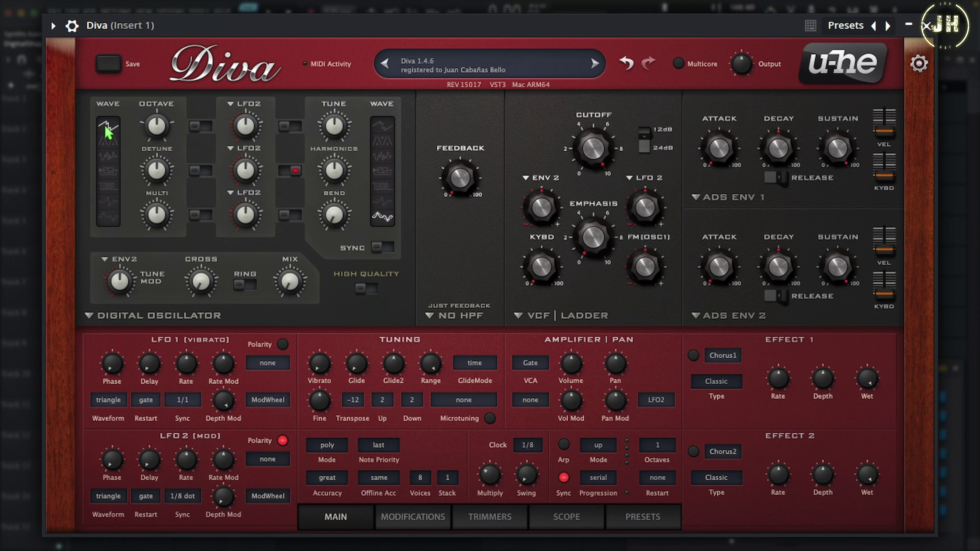
{"action": "left_click", "coordinate": [108, 141]}
{"action": "left_click", "coordinate": [109, 155]}
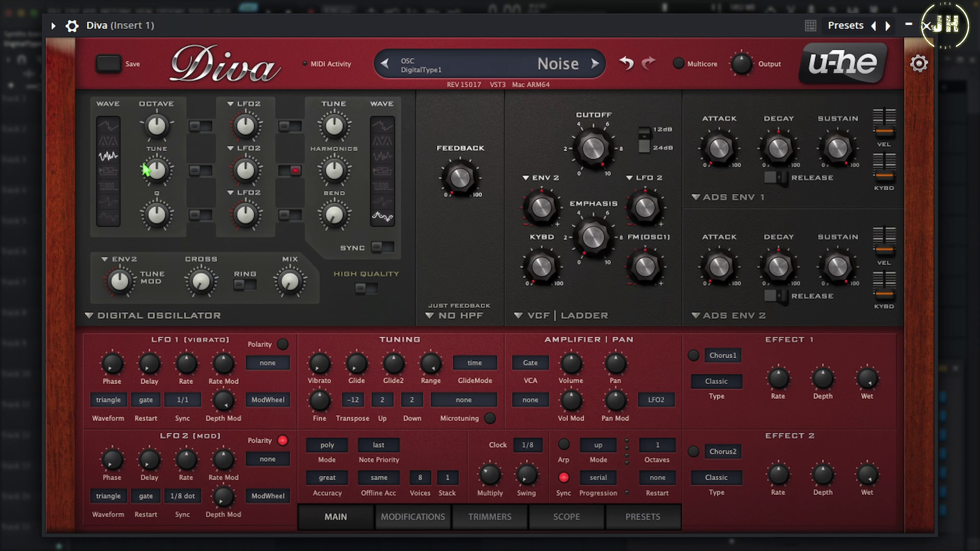
{"action": "mouse_move", "coordinate": [157, 213]}
{"action": "left_click", "coordinate": [107, 171]}
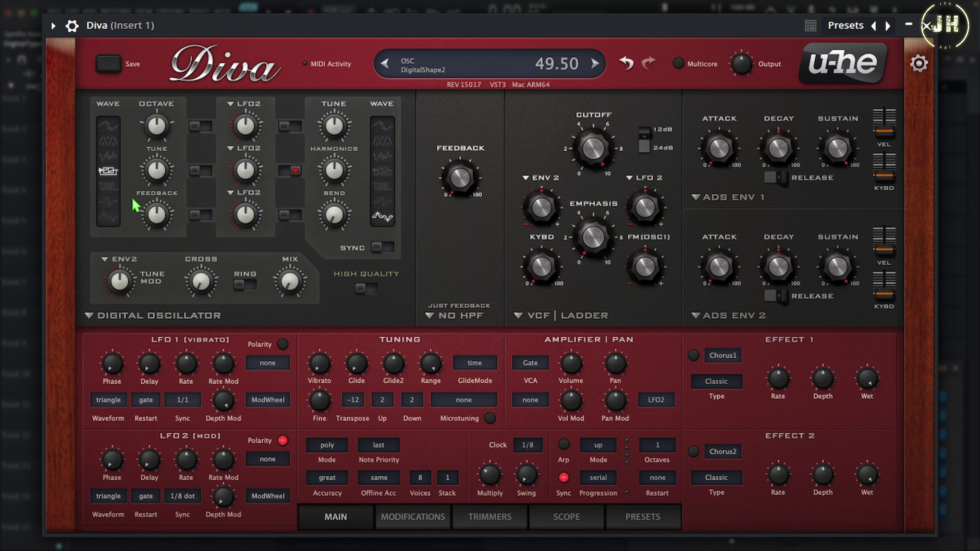
{"action": "left_click", "coordinate": [107, 187]}
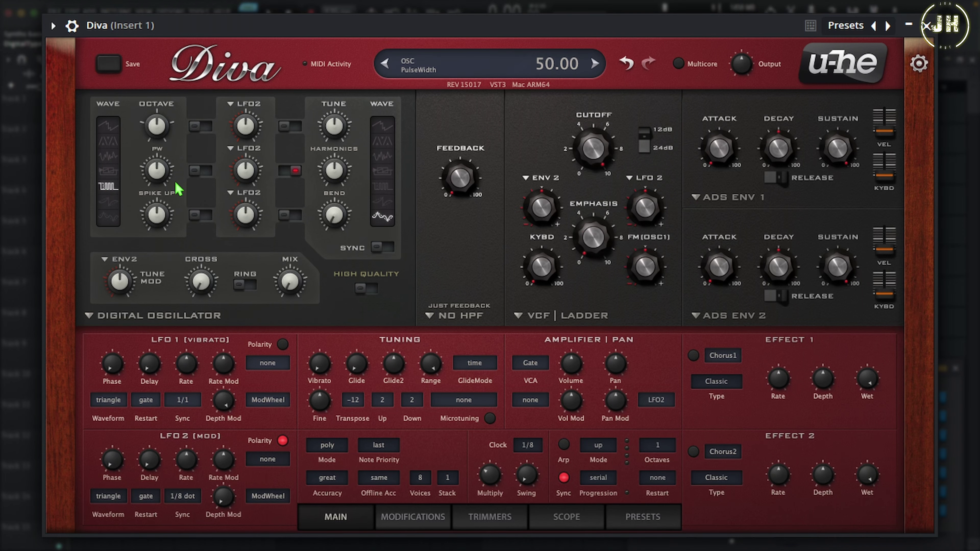
{"action": "scroll", "coordinate": [168, 176], "scroll_direction": "down", "scroll_amount": 1}
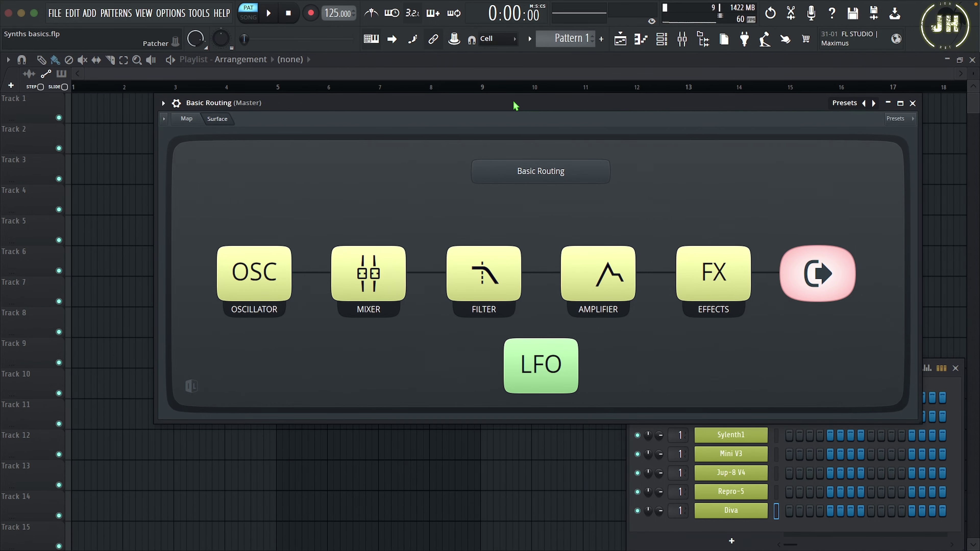
- Close the Basic Routing window, open Serum, and try out OSC A's level, ending at 100%
{"action": "left_click", "coordinate": [913, 103]}
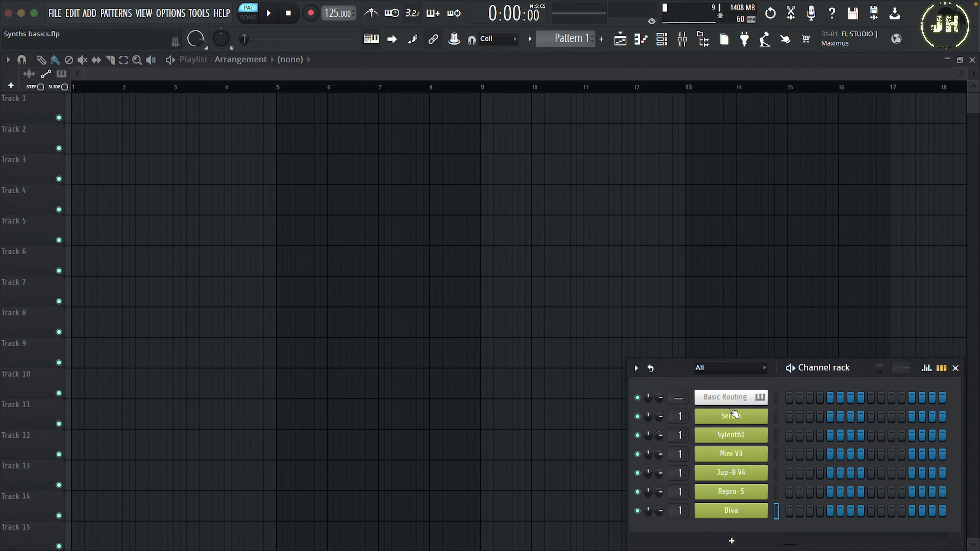
{"action": "left_click", "coordinate": [733, 423]}
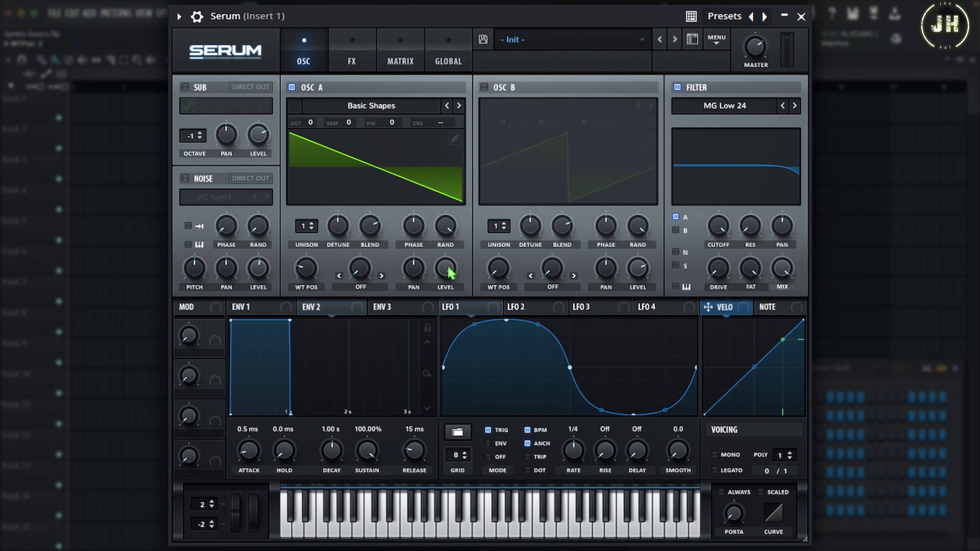
{"action": "left_click_drag", "start_coordinate": [445, 269], "coordinate": [466, 274]}
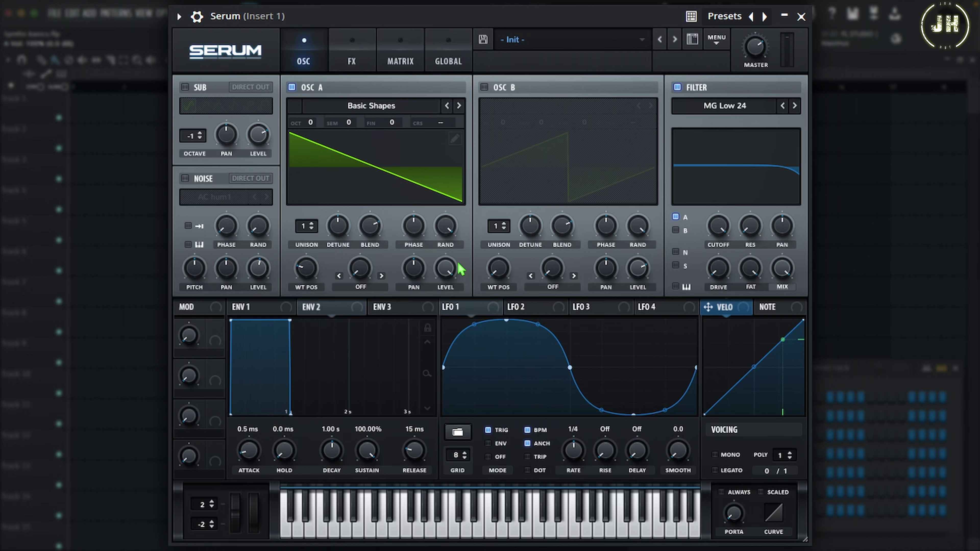
- Turn on OSC B and adjust its level
{"action": "left_click", "coordinate": [484, 87]}
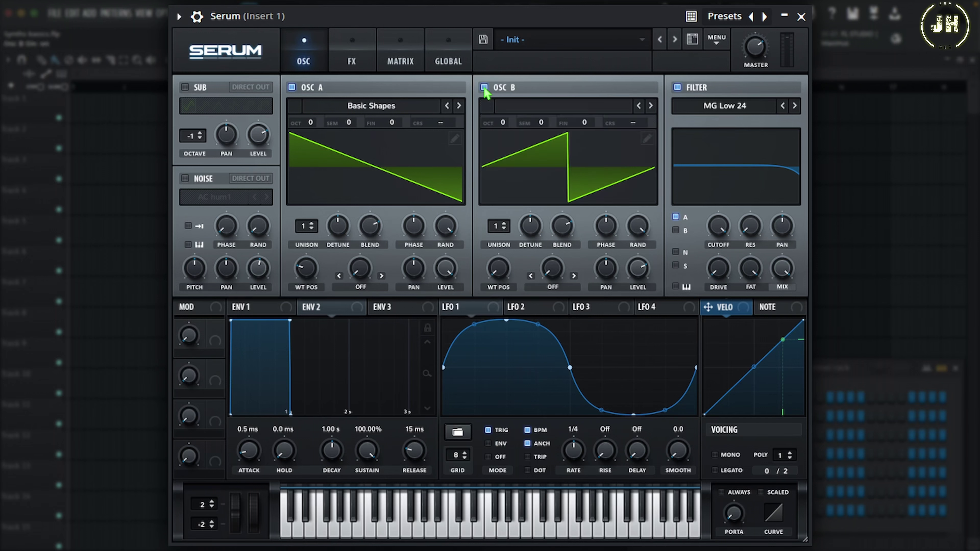
{"action": "left_click", "coordinate": [640, 276]}
{"action": "mouse_move", "coordinate": [639, 275]}
{"action": "left_mouse_down"}
{"action": "mouse_move", "coordinate": [634, 323]}
{"action": "mouse_move", "coordinate": [654, 270]}
{"action": "left_mouse_up"}
- Turn on the sub oscillator and set its level to about 76%
{"action": "left_click", "coordinate": [185, 87]}
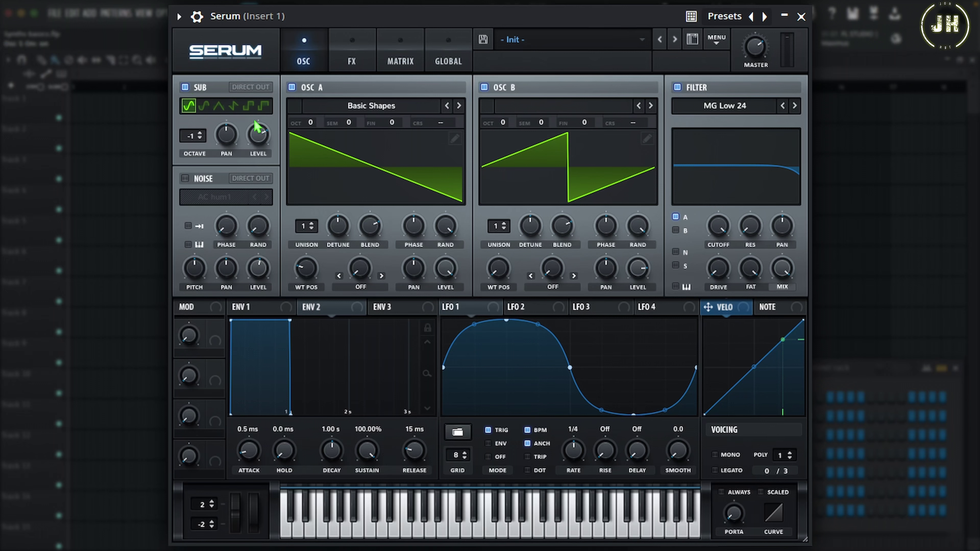
{"action": "left_click", "coordinate": [261, 139]}
{"action": "mouse_move", "coordinate": [259, 144]}
{"action": "left_mouse_down"}
{"action": "mouse_move", "coordinate": [256, 202]}
{"action": "mouse_move", "coordinate": [262, 140]}
{"action": "left_mouse_up"}
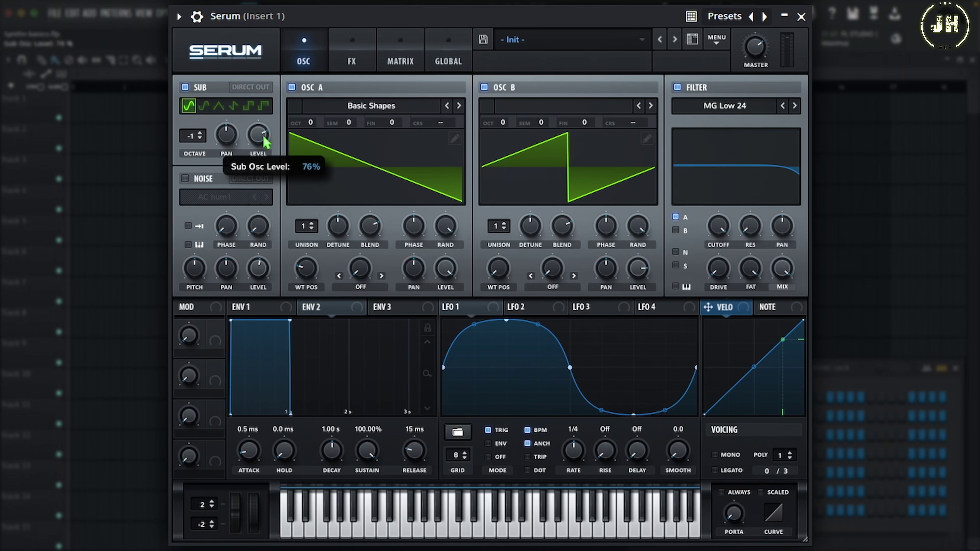
- Turn on the noise oscillator, raise its level, and close Serum
{"action": "left_click", "coordinate": [185, 179]}
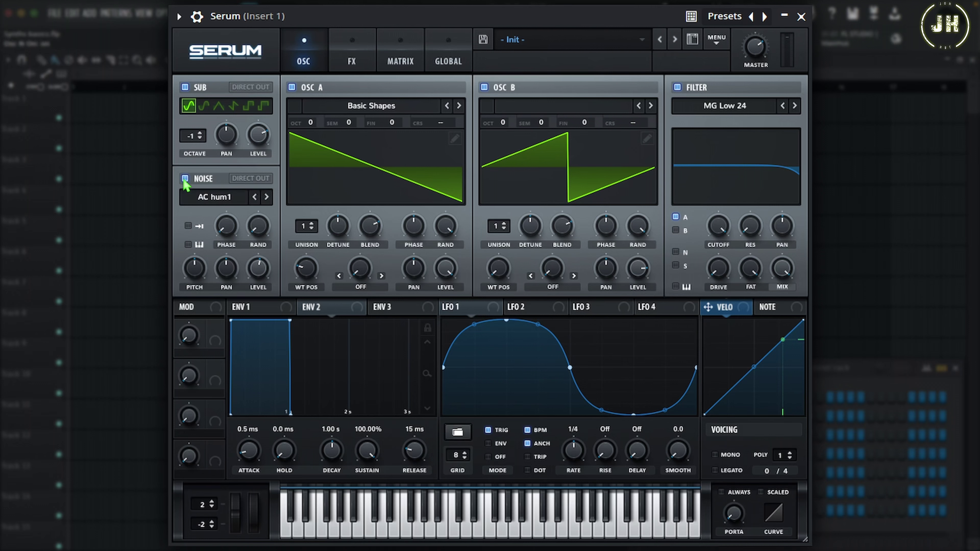
{"action": "mouse_move", "coordinate": [258, 271]}
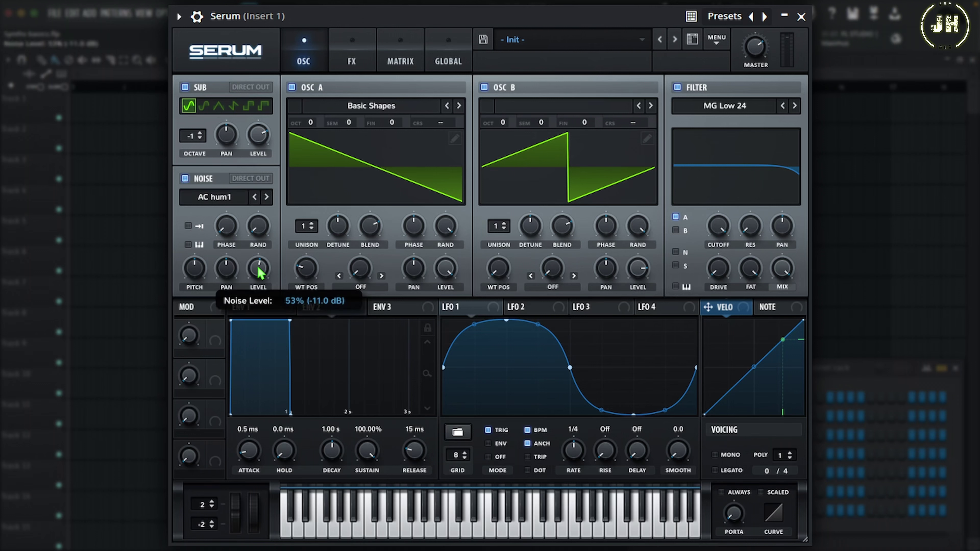
{"action": "left_click_drag", "start_coordinate": [259, 272], "coordinate": [265, 249]}
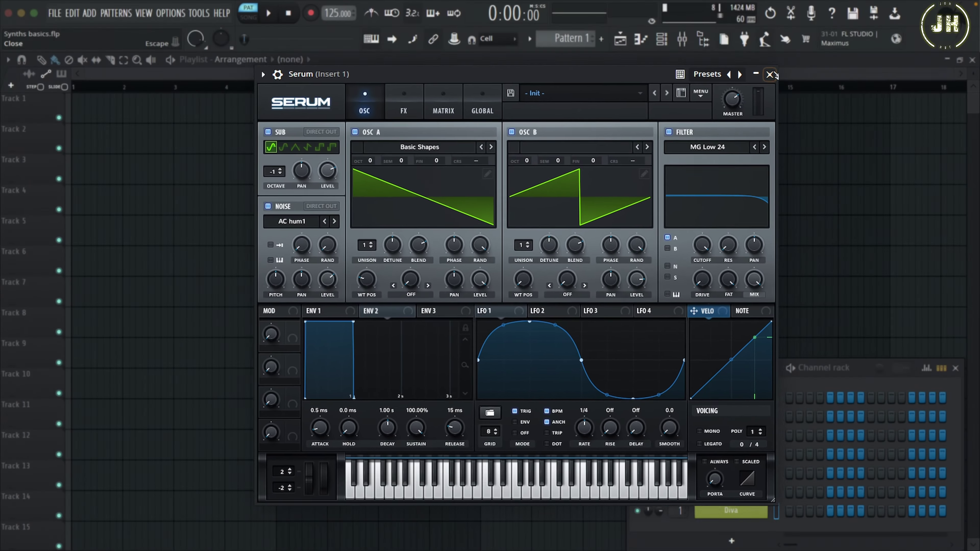
{"action": "left_click", "coordinate": [801, 16]}
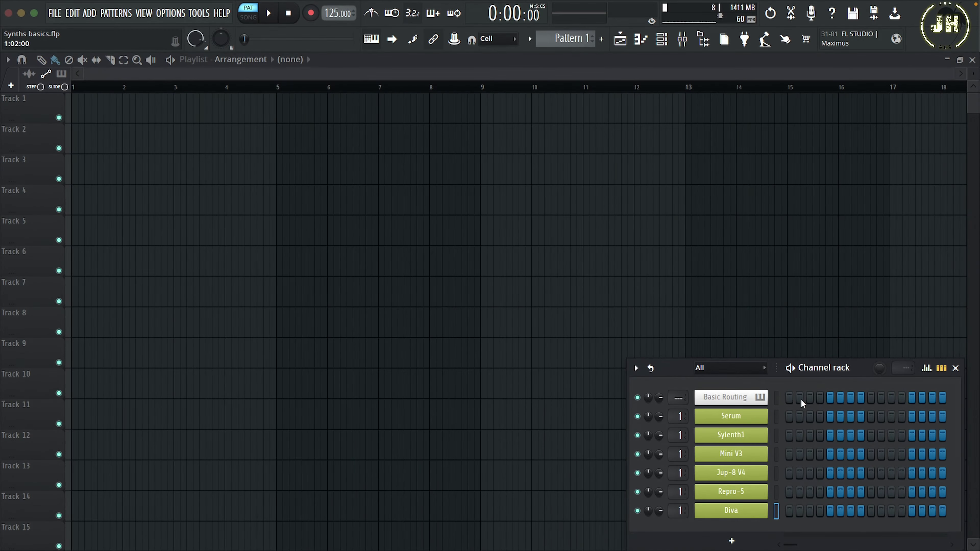
- Open Sylenth1 and compare the oscillators of Part A and Part B, ending on Part A
{"action": "left_click", "coordinate": [730, 436]}
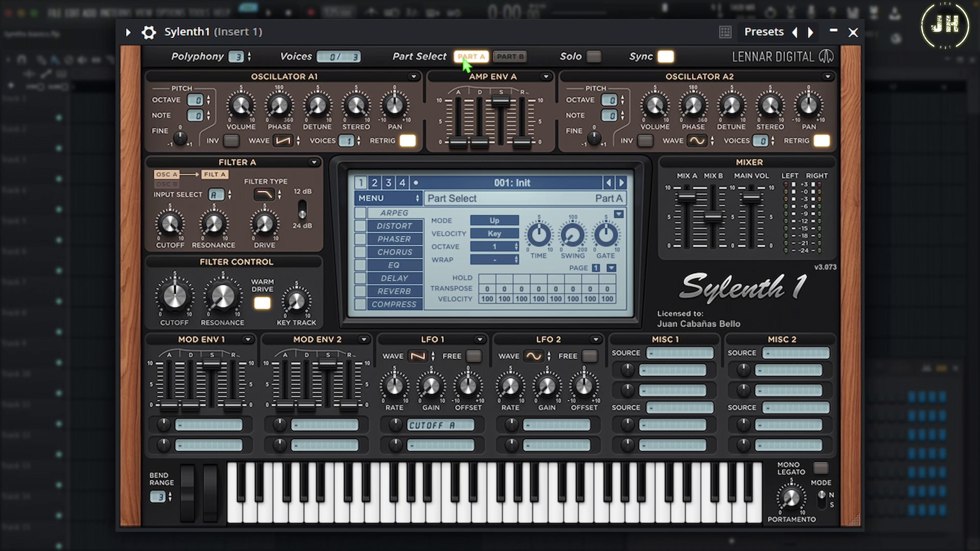
{"action": "left_click", "coordinate": [516, 61]}
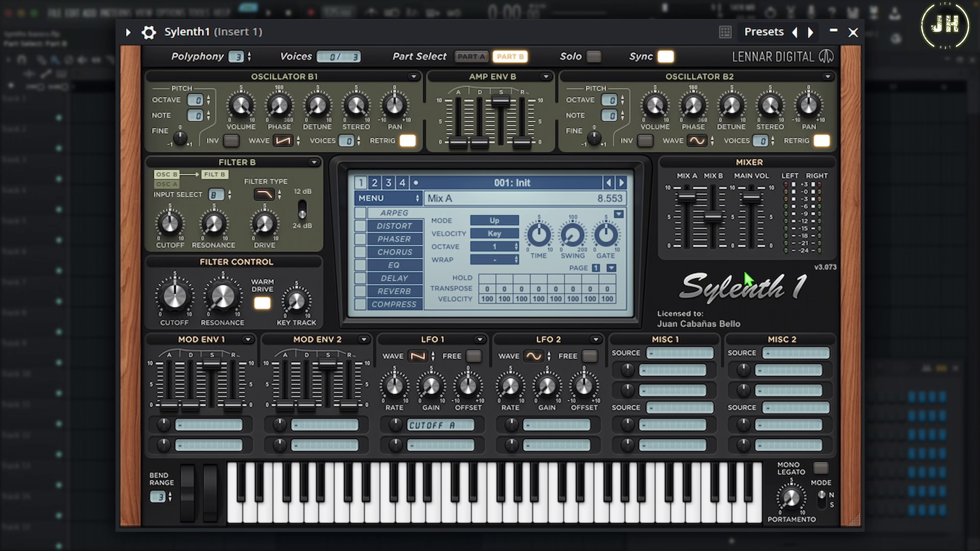
{"action": "left_click", "coordinate": [472, 58]}
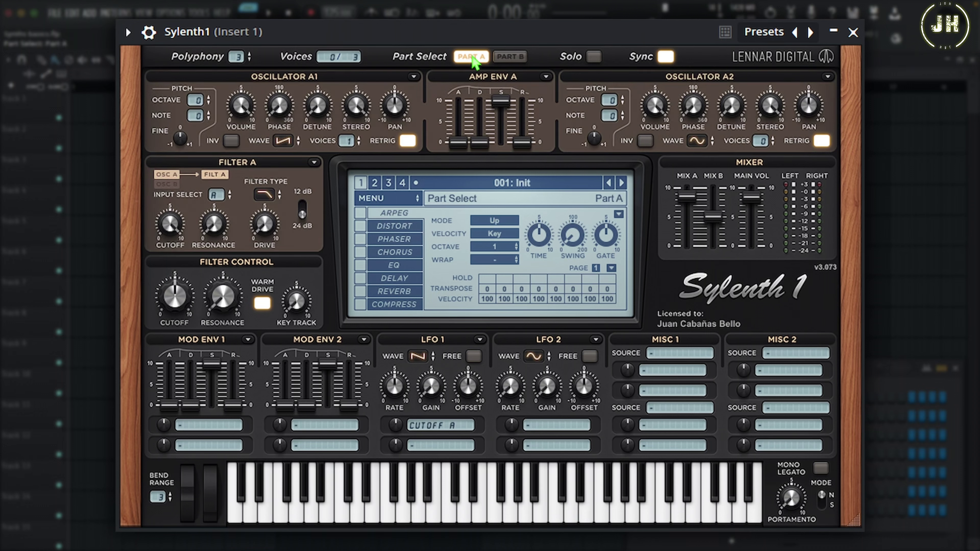
{"action": "left_click", "coordinate": [521, 56]}
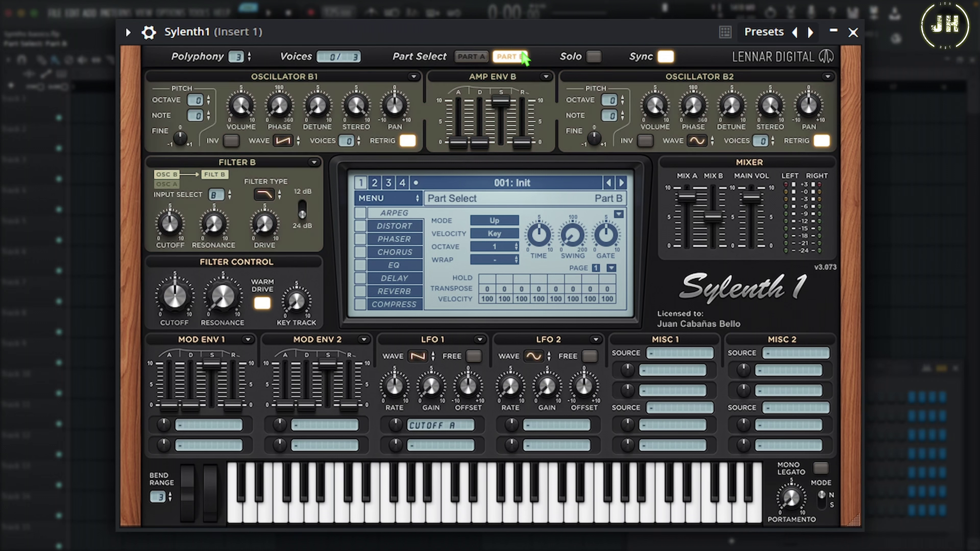
{"action": "left_click", "coordinate": [476, 59]}
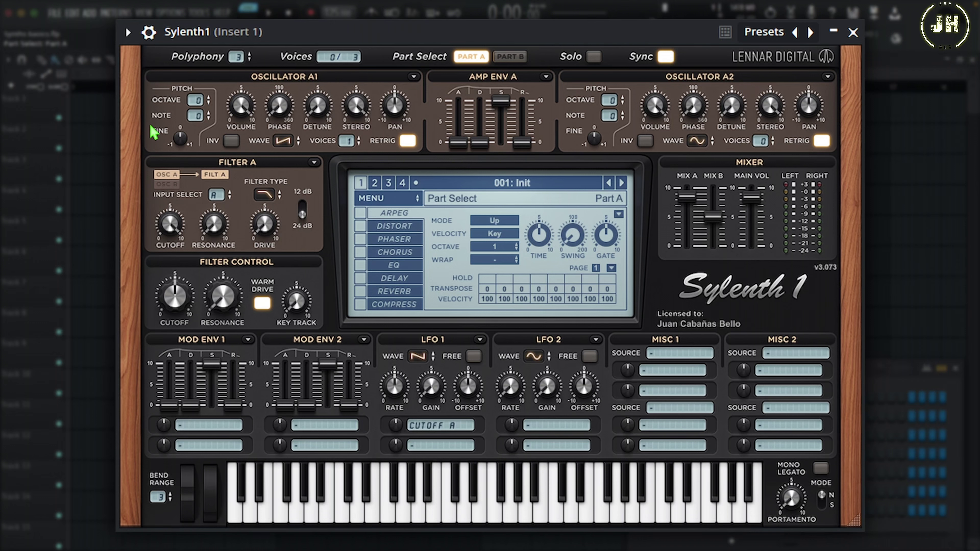
- Try out the volumes of oscillators A1 and A2, ending both at 10, and close Sylenth1
{"action": "left_click_drag", "start_coordinate": [243, 110], "coordinate": [274, 140]}
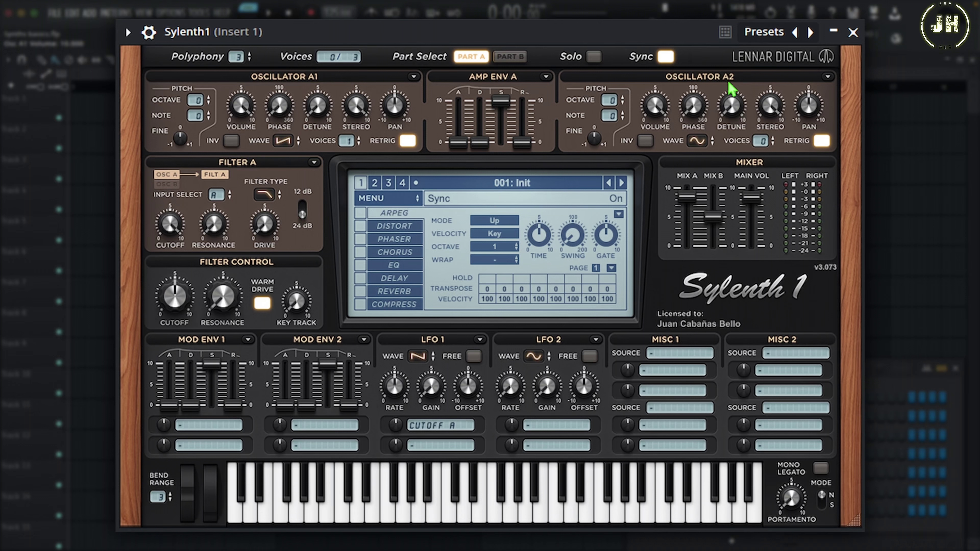
{"action": "left_click_drag", "start_coordinate": [658, 110], "coordinate": [680, 99]}
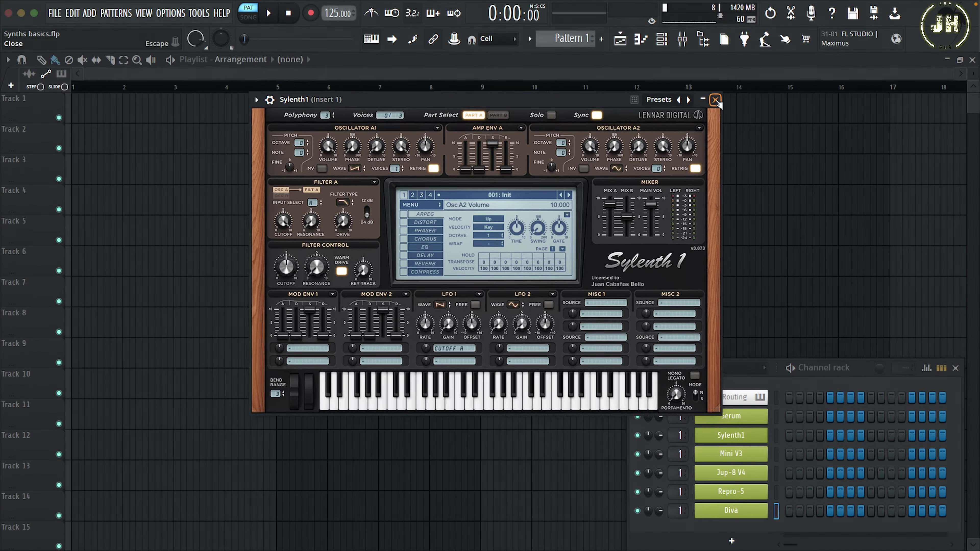
{"action": "left_click", "coordinate": [808, 54]}
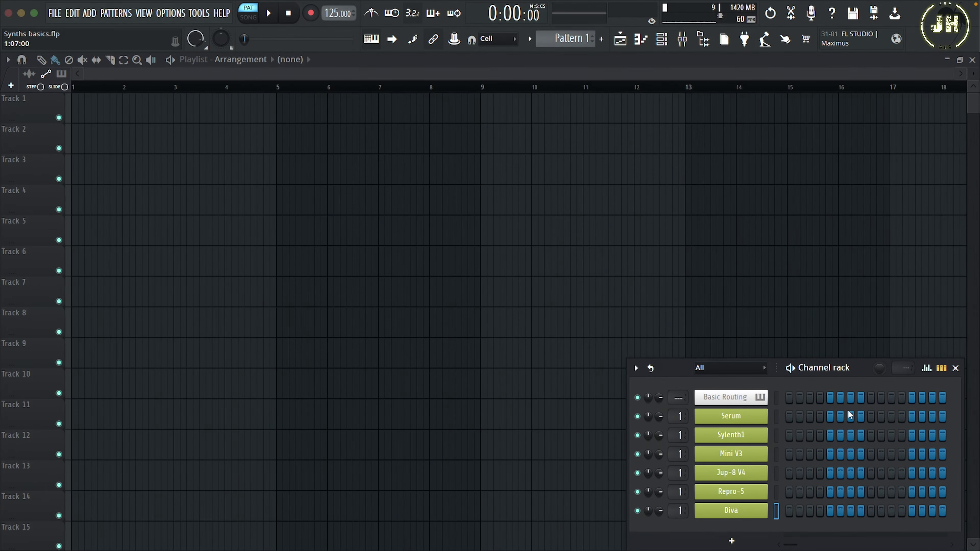
- Open Mini V3 and try out the mixer volumes of oscillators 1, 2 and 3
{"action": "left_click", "coordinate": [722, 394]}
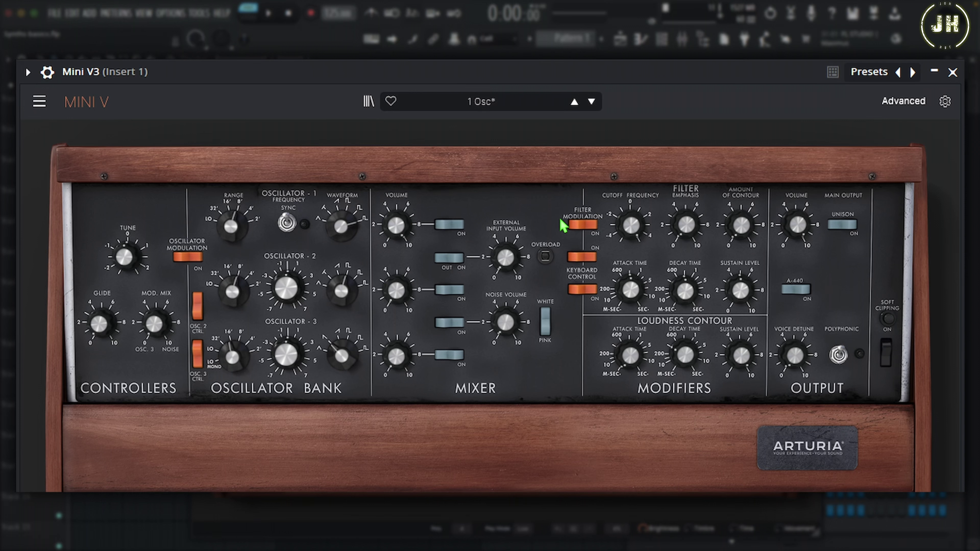
{"action": "mouse_move", "coordinate": [396, 226]}
{"action": "mouse_move", "coordinate": [396, 226]}
{"action": "left_mouse_down"}
{"action": "mouse_move", "coordinate": [396, 253]}
{"action": "mouse_move", "coordinate": [396, 234]}
{"action": "left_mouse_up"}
{"action": "mouse_move", "coordinate": [396, 291]}
{"action": "left_mouse_down"}
{"action": "mouse_move", "coordinate": [396, 272]}
{"action": "mouse_move", "coordinate": [396, 282]}
{"action": "left_mouse_up"}
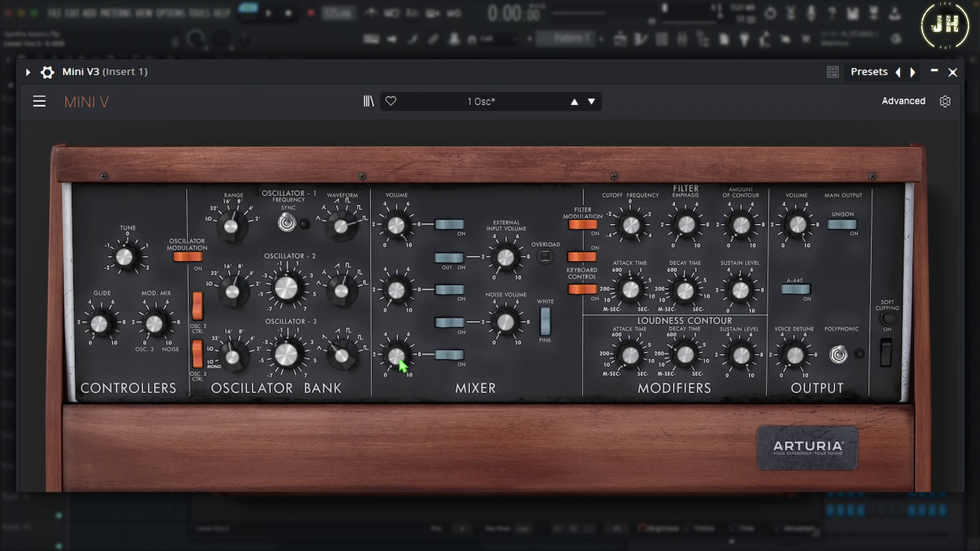
{"action": "mouse_move", "coordinate": [399, 359]}
{"action": "mouse_move", "coordinate": [395, 357]}
{"action": "left_mouse_down"}
{"action": "mouse_move", "coordinate": [396, 342]}
{"action": "mouse_move", "coordinate": [400, 360]}
{"action": "left_mouse_up"}
- Try out the noise volume and the white/pink noise selection, and close Mini V3
{"action": "mouse_move", "coordinate": [507, 329]}
{"action": "left_click_drag", "start_coordinate": [506, 328], "coordinate": [507, 324]}
{"action": "left_click", "coordinate": [547, 322]}
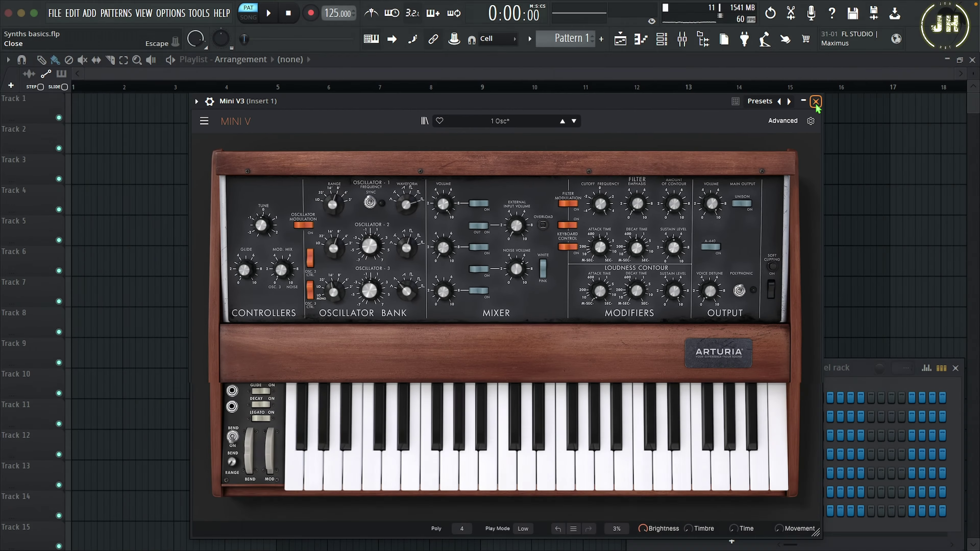
{"action": "left_click", "coordinate": [953, 73]}
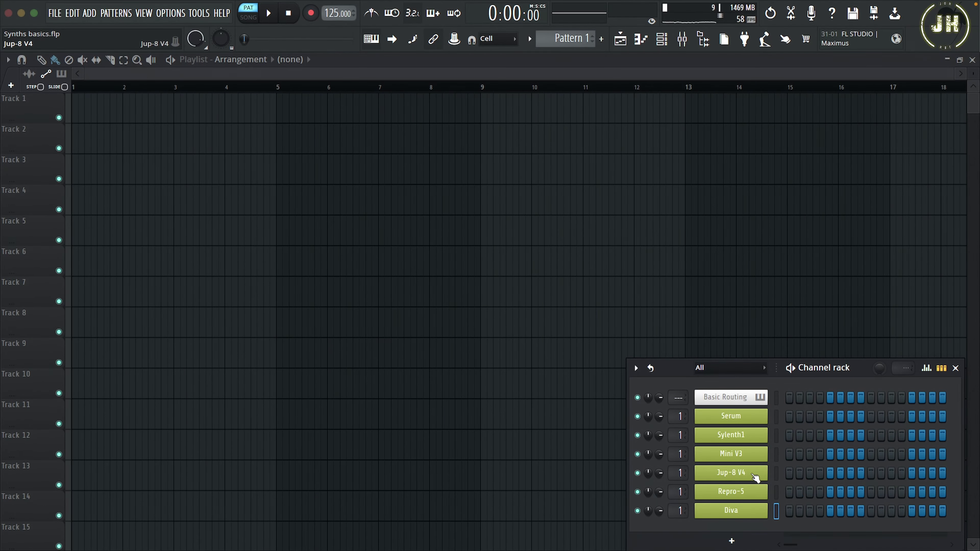
- Open Jup-8 V4, sweep the source mix between 100% VCO 1 and 100% VCO 2, and close it
{"action": "left_click", "coordinate": [732, 473]}
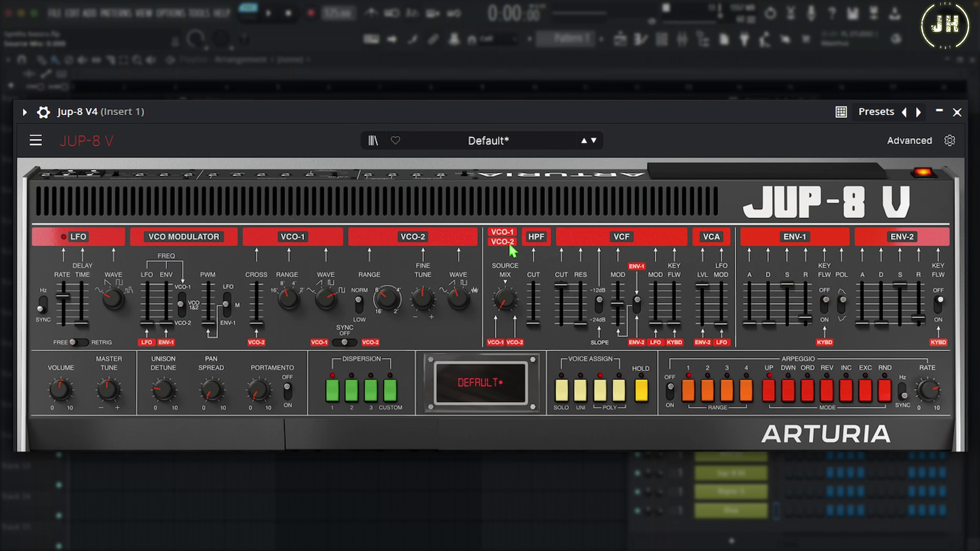
{"action": "left_click_drag", "start_coordinate": [505, 300], "coordinate": [505, 300]}
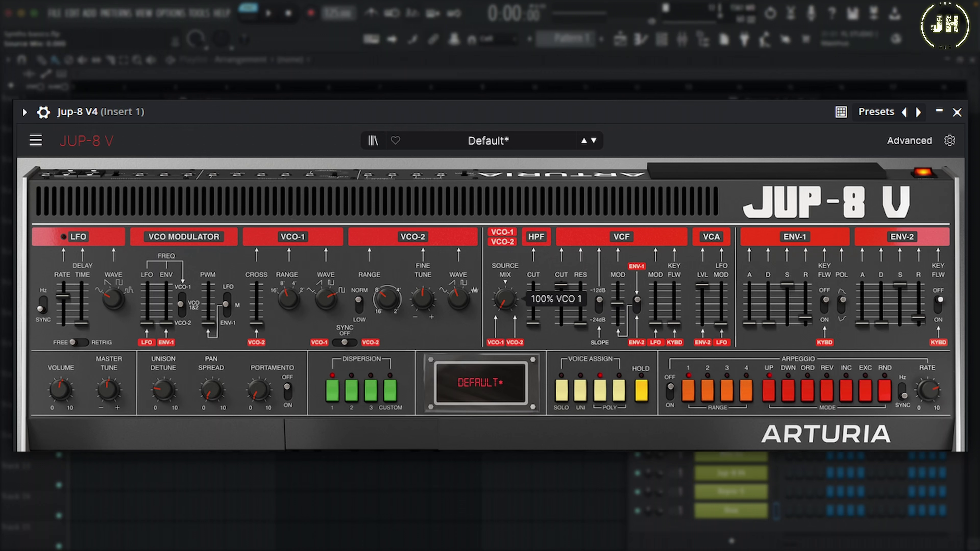
{"action": "left_click_drag", "start_coordinate": [505, 300], "coordinate": [505, 289]}
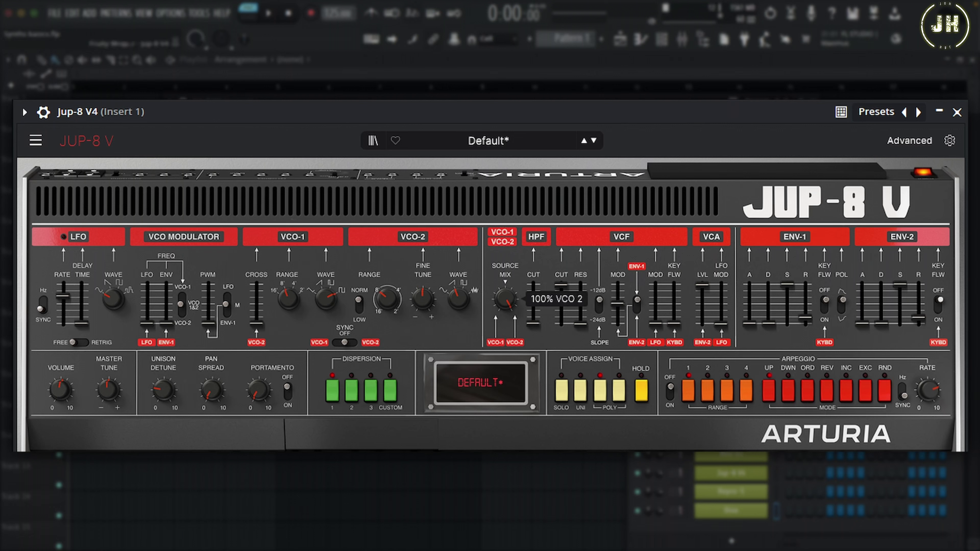
{"action": "left_click_drag", "start_coordinate": [510, 300], "coordinate": [510, 305]}
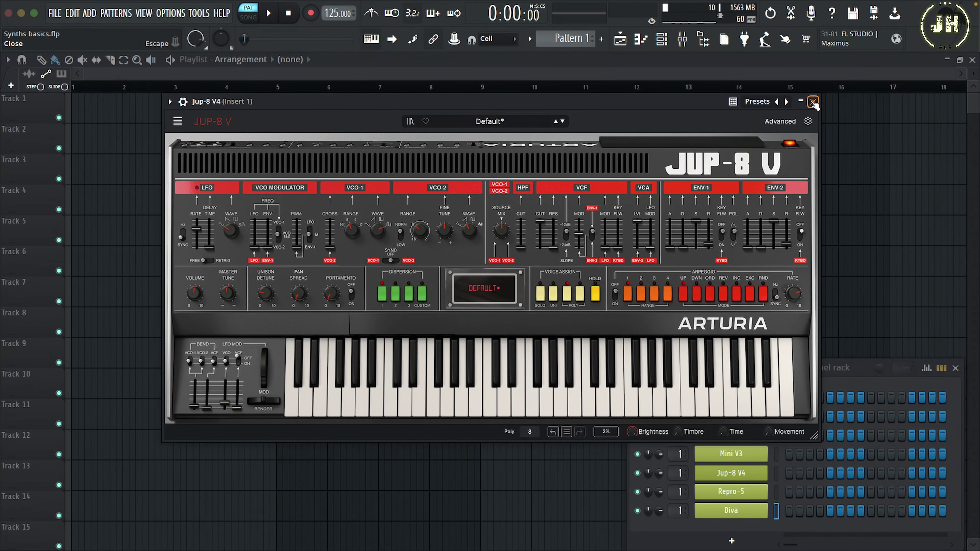
{"action": "left_click", "coordinate": [957, 112]}
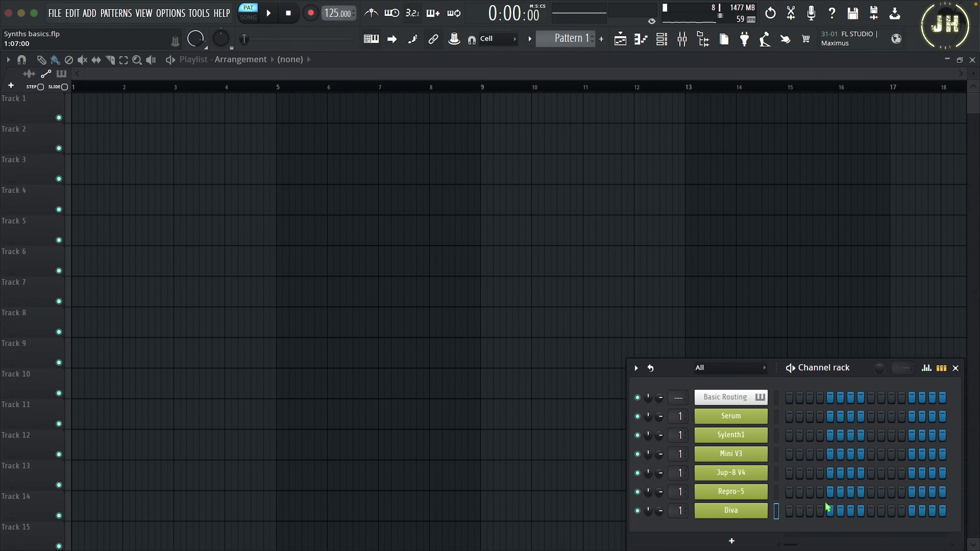
- Open Repro-5, try out the mixer levels of Osc A, Osc B and Noise, and close it
{"action": "left_click", "coordinate": [727, 492]}
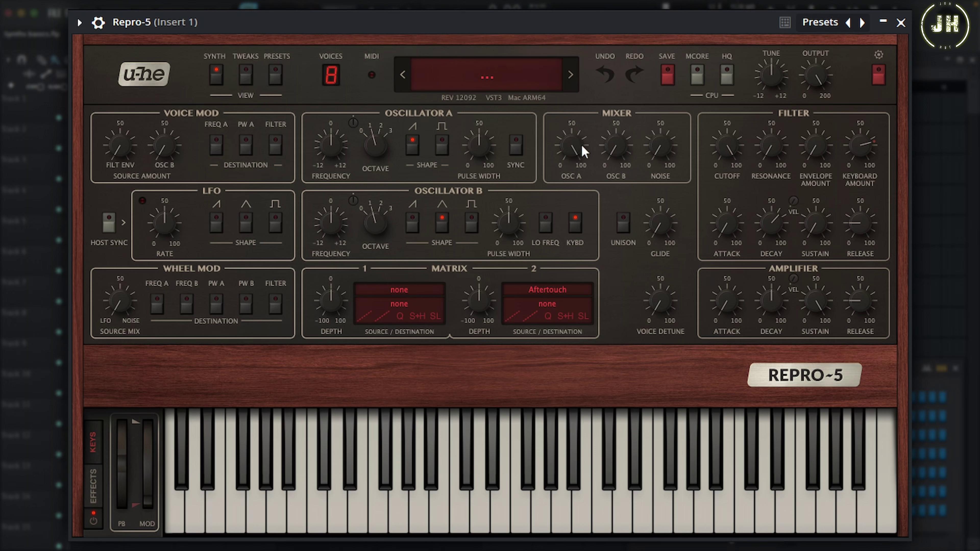
{"action": "left_click", "coordinate": [573, 150]}
{"action": "mouse_move", "coordinate": [573, 150]}
{"action": "left_mouse_down"}
{"action": "mouse_move", "coordinate": [575, 302]}
{"action": "mouse_move", "coordinate": [583, 138]}
{"action": "left_mouse_up"}
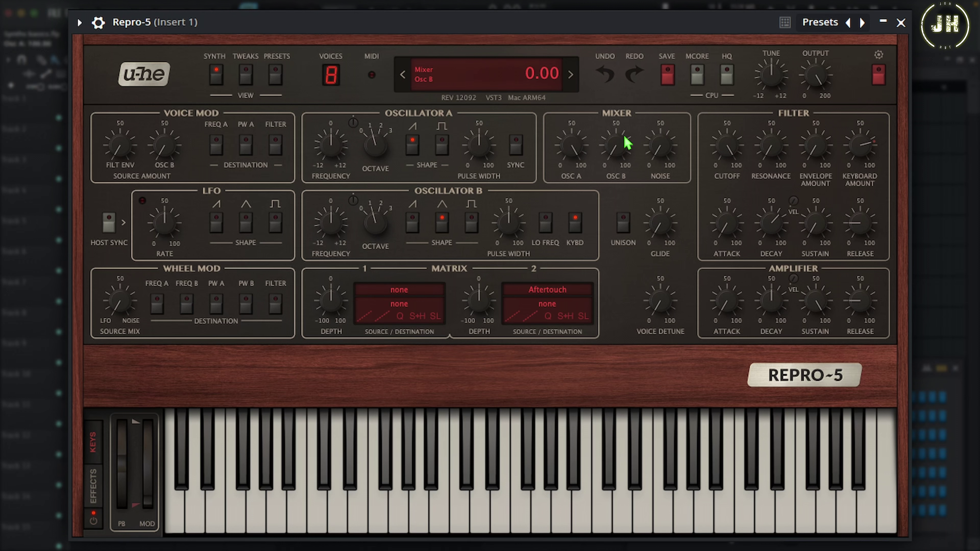
{"action": "left_click", "coordinate": [625, 62]}
{"action": "left_click_drag", "start_coordinate": [665, 149], "coordinate": [673, 83]}
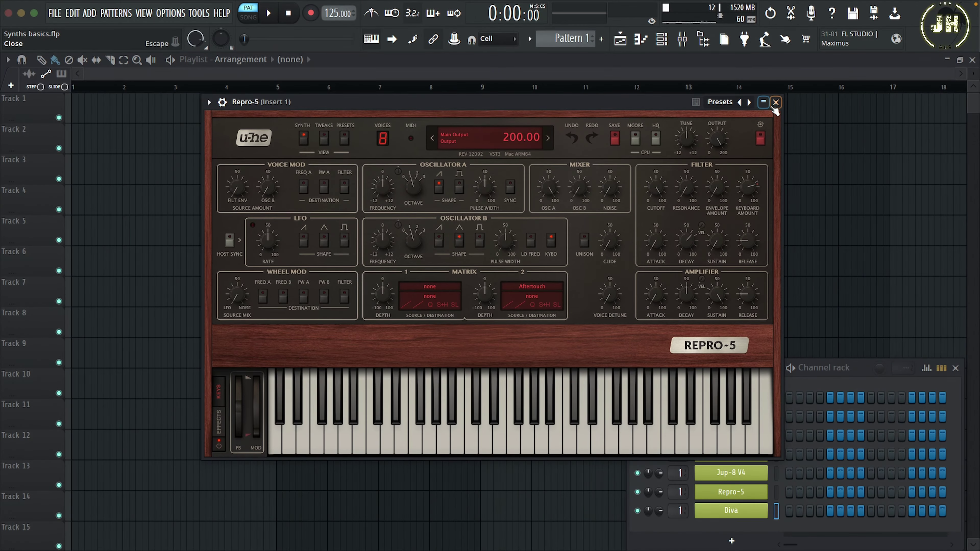
{"action": "left_click", "coordinate": [901, 22]}
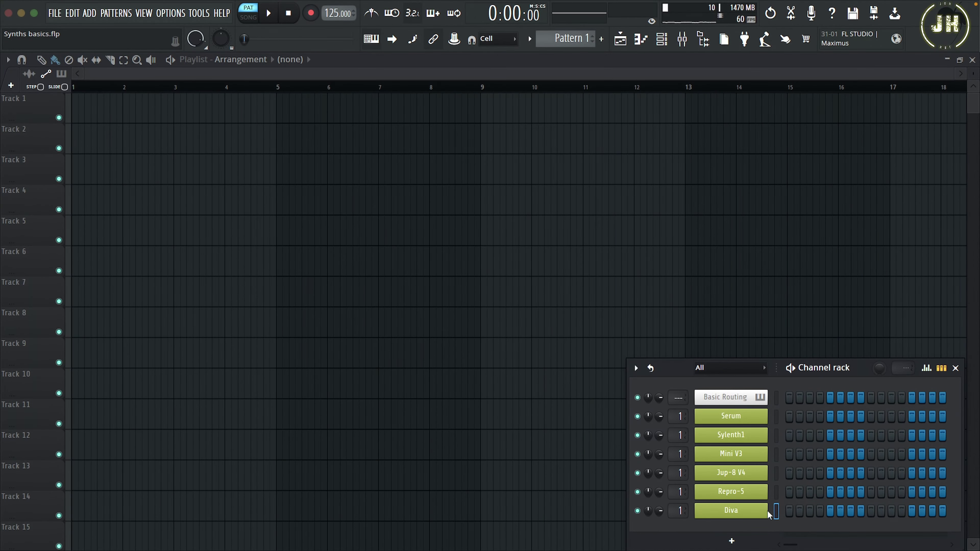
- Open Diva and try out the mixer volumes of the Triple VCO oscillators
{"action": "left_click", "coordinate": [733, 511]}
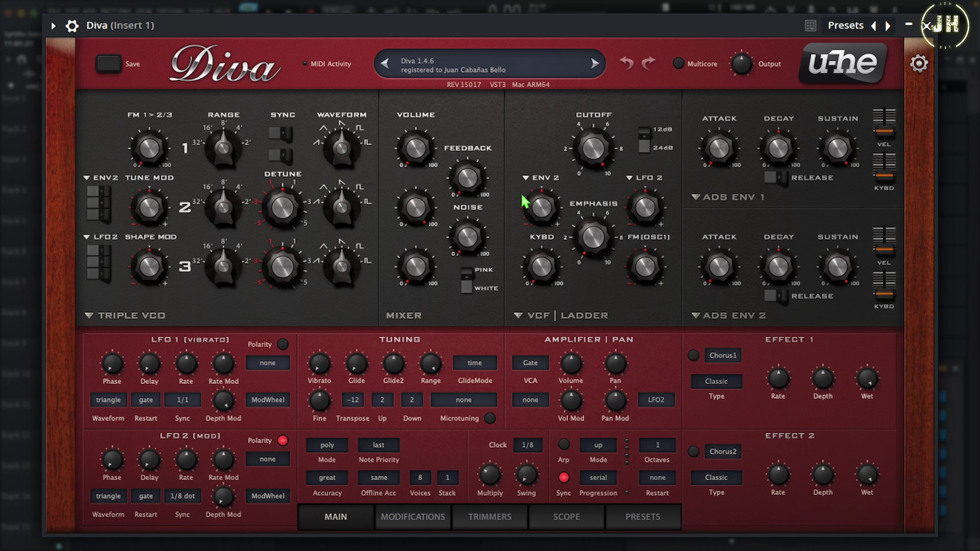
{"action": "left_click_drag", "start_coordinate": [422, 153], "coordinate": [439, 142]}
{"action": "left_click_drag", "start_coordinate": [415, 208], "coordinate": [436, 285]}
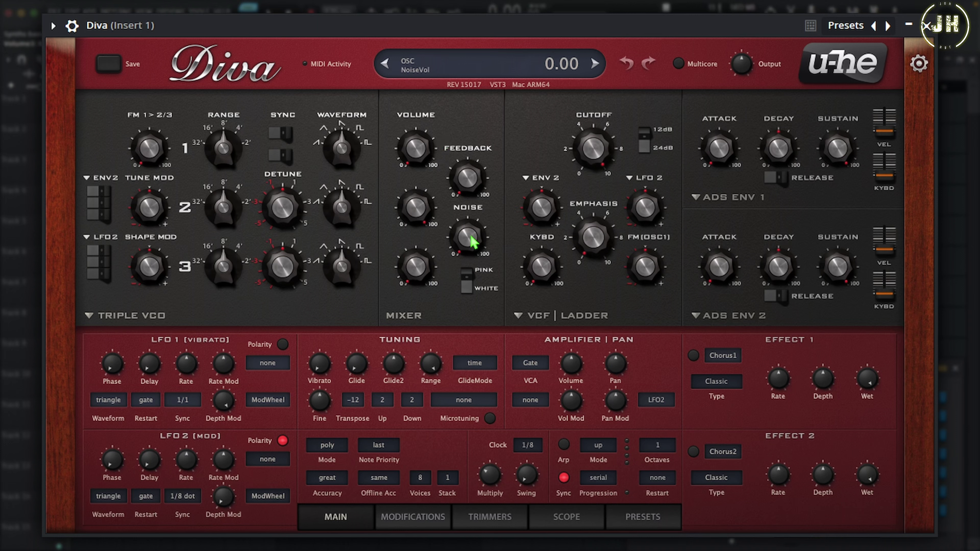
- Try out the noise volume and toggle the noise colour between pink and white, ending on white
{"action": "left_click_drag", "start_coordinate": [474, 242], "coordinate": [470, 278]}
{"action": "left_click", "coordinate": [469, 284]}
{"action": "left_click", "coordinate": [469, 284]}
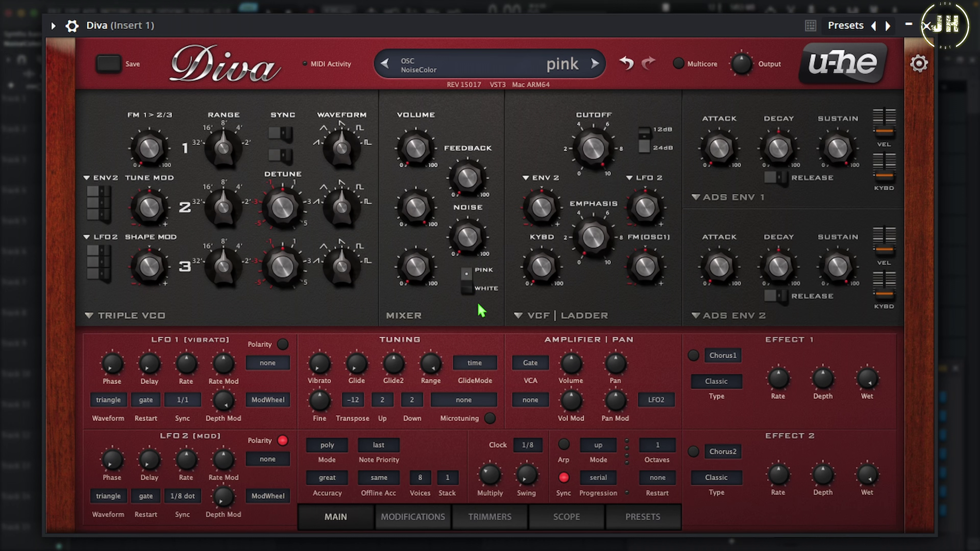
{"action": "left_click", "coordinate": [471, 286]}
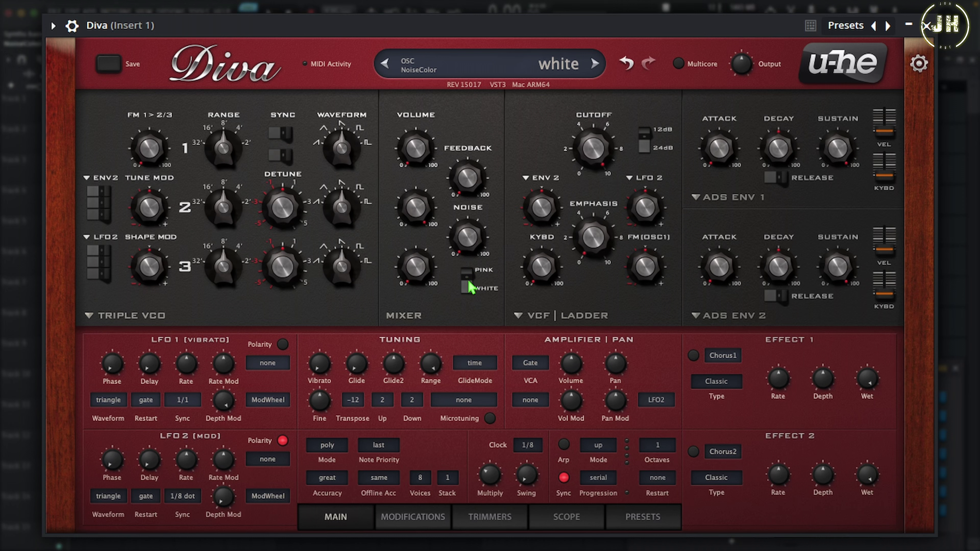
- Switch the oscillator model to Dual VCO, sweep the mix between VCO 1 and VCO 2, and reset it
{"action": "left_click", "coordinate": [91, 319]}
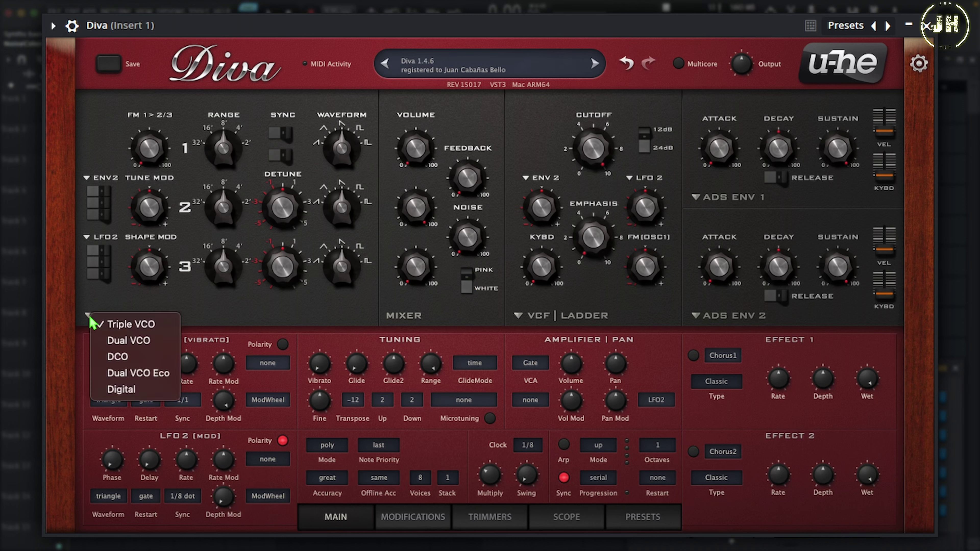
{"action": "left_click", "coordinate": [149, 343]}
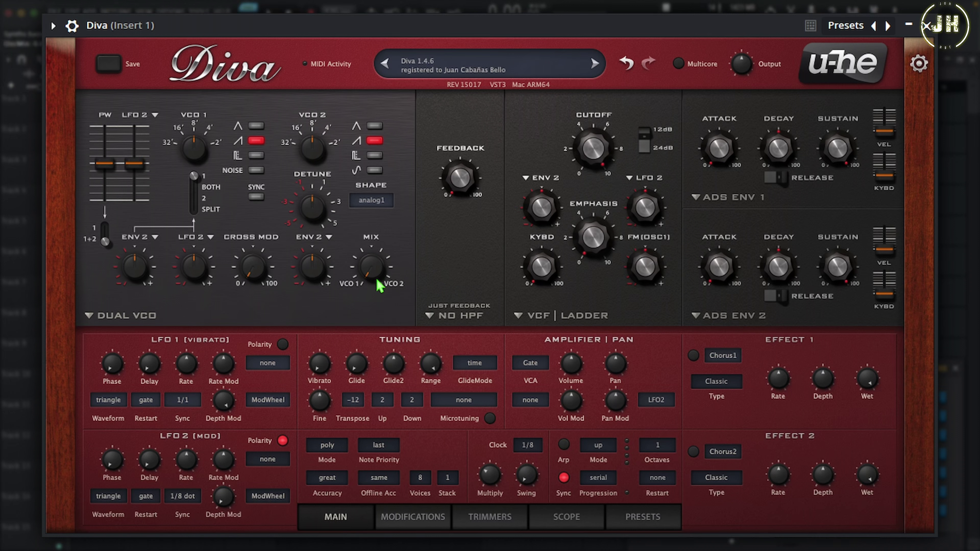
{"action": "left_click_drag", "start_coordinate": [378, 284], "coordinate": [444, 116]}
{"action": "left_click_drag", "start_coordinate": [444, 117], "coordinate": [438, 199]}
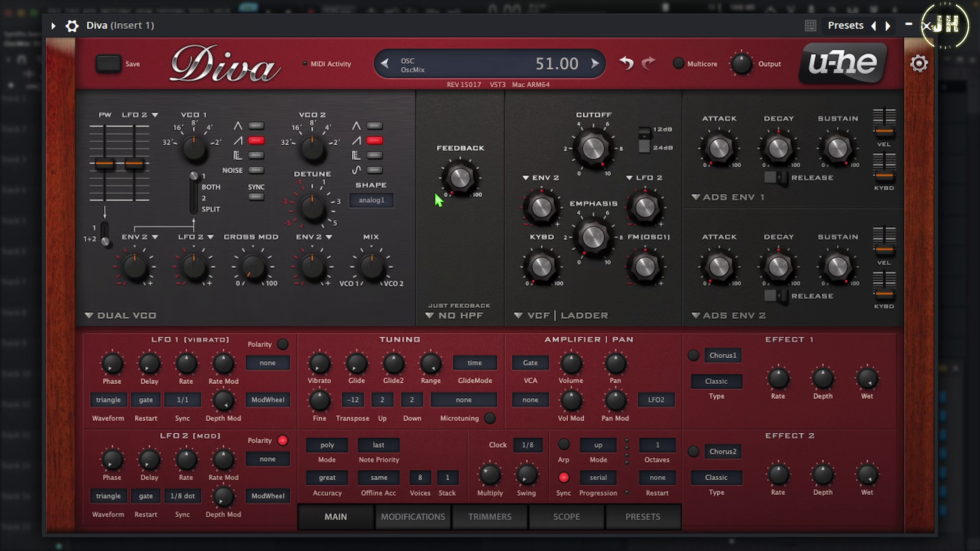
{"action": "double_click", "coordinate": [375, 271]}
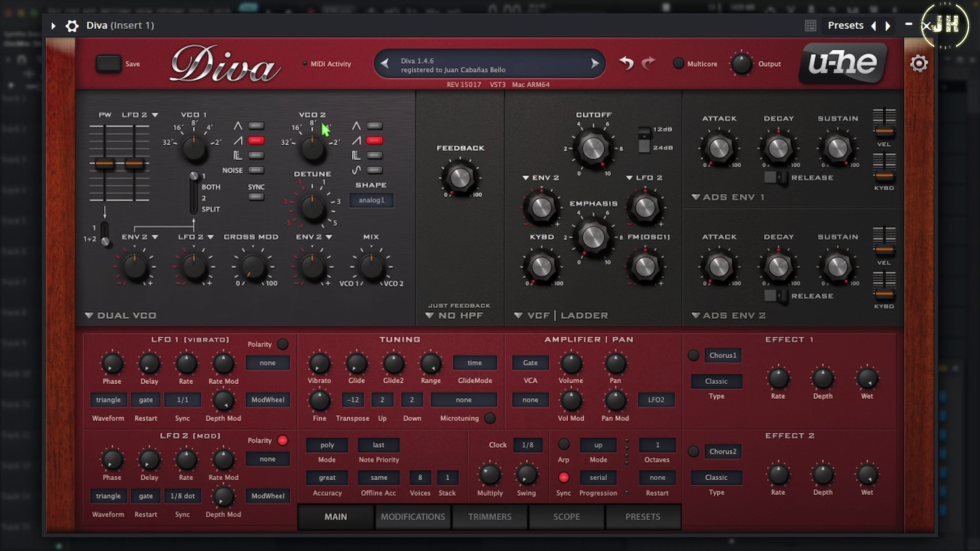
- Switch the oscillator model to DCO
{"action": "left_click", "coordinate": [89, 315]}
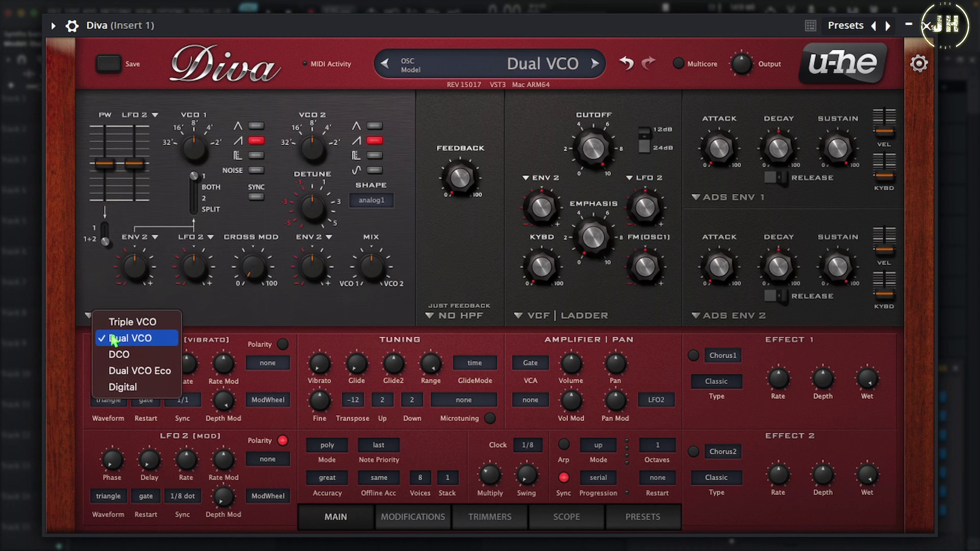
{"action": "left_click", "coordinate": [123, 357]}
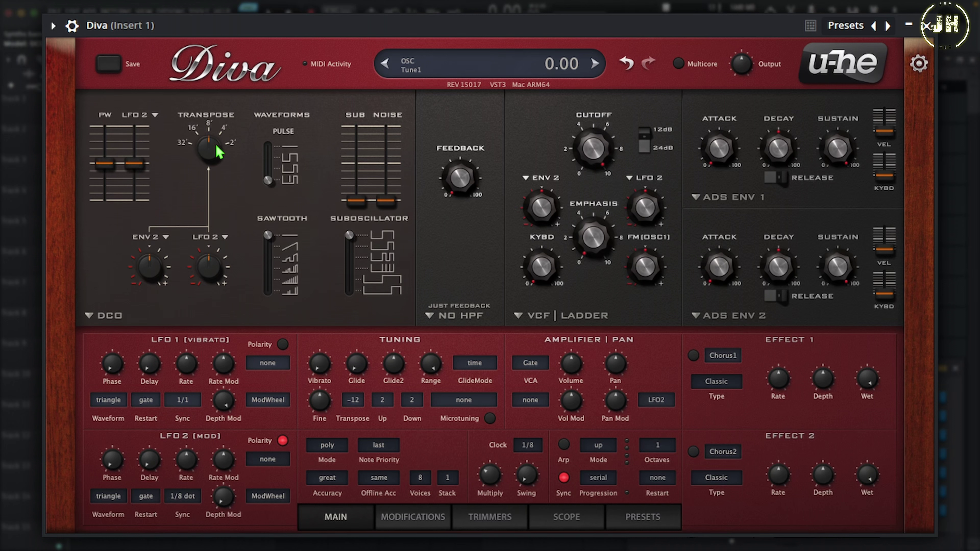
- Raise the DCO's sub oscillator level to about 70 and its noise volume to 71.50
{"action": "left_click_drag", "start_coordinate": [358, 207], "coordinate": [357, 112]}
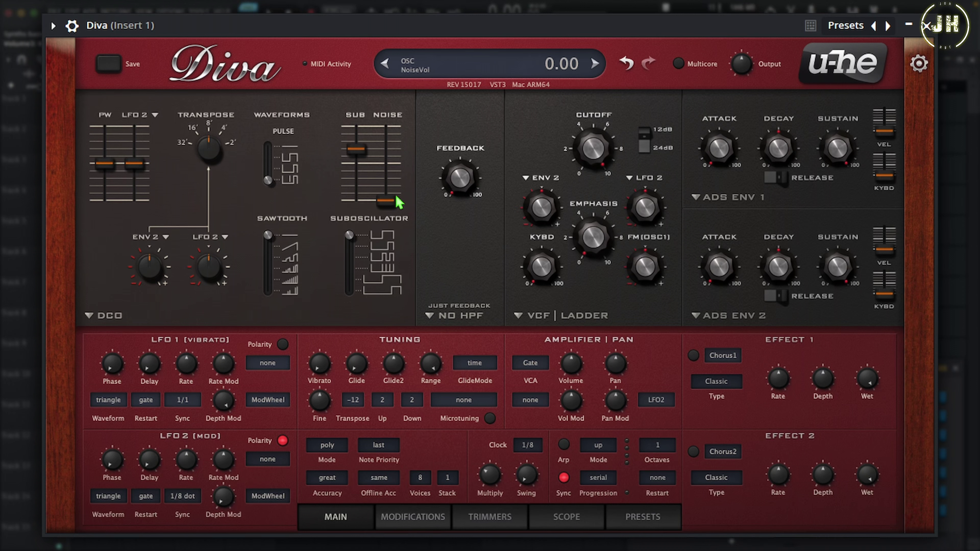
{"action": "left_click_drag", "start_coordinate": [389, 201], "coordinate": [390, 103]}
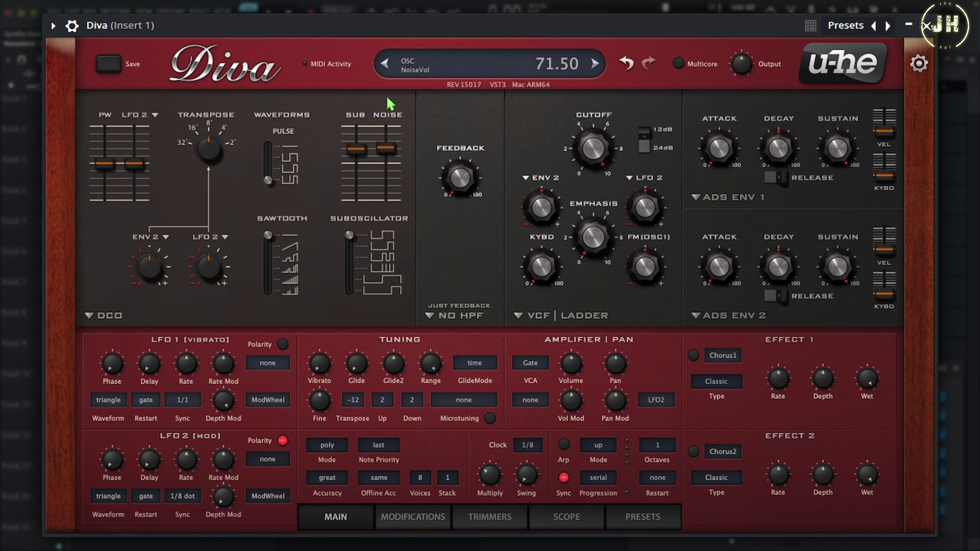
- Switch the oscillator model to Dual VCO Eco and try out the volumes of oscillators 1 and 2
{"action": "left_click", "coordinate": [93, 316]}
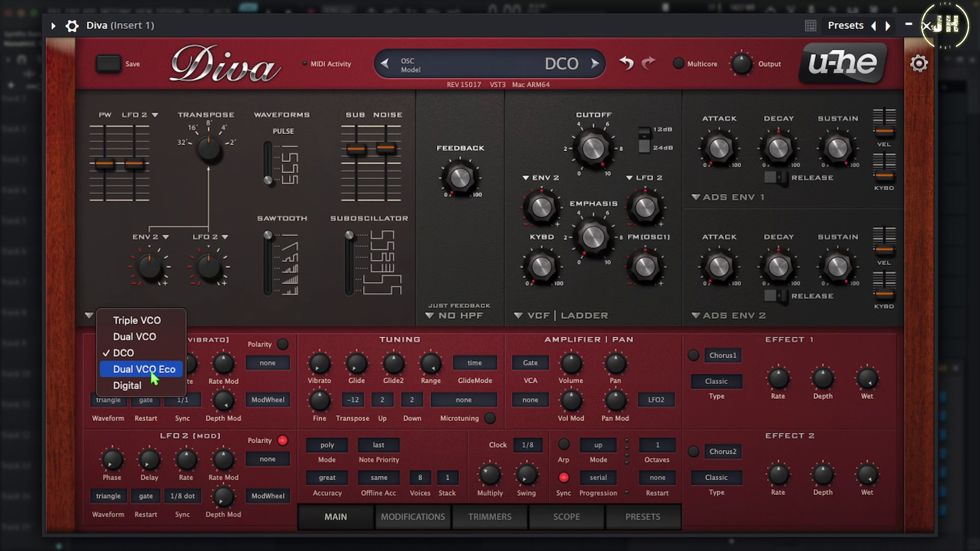
{"action": "left_click", "coordinate": [144, 370]}
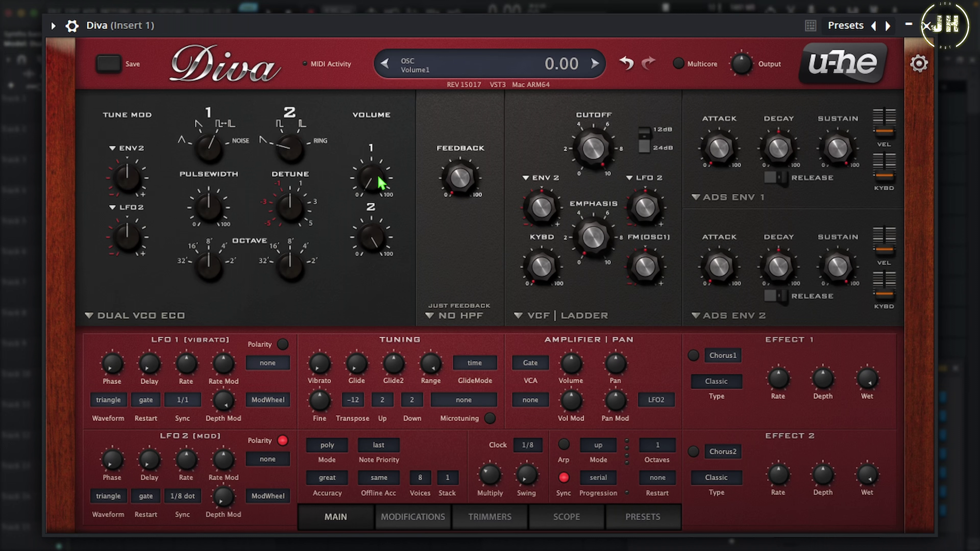
{"action": "mouse_move", "coordinate": [376, 184]}
{"action": "left_mouse_down"}
{"action": "mouse_move", "coordinate": [401, 25]}
{"action": "mouse_move", "coordinate": [389, 175]}
{"action": "left_mouse_up"}
{"action": "mouse_move", "coordinate": [379, 231]}
{"action": "left_mouse_down"}
{"action": "mouse_move", "coordinate": [353, 373]}
{"action": "mouse_move", "coordinate": [364, 221]}
{"action": "left_mouse_up"}
- Switch the oscillator model to Digital, sweep the mix between its two oscillators, and reset the mix to 50
{"action": "left_click", "coordinate": [88, 315]}
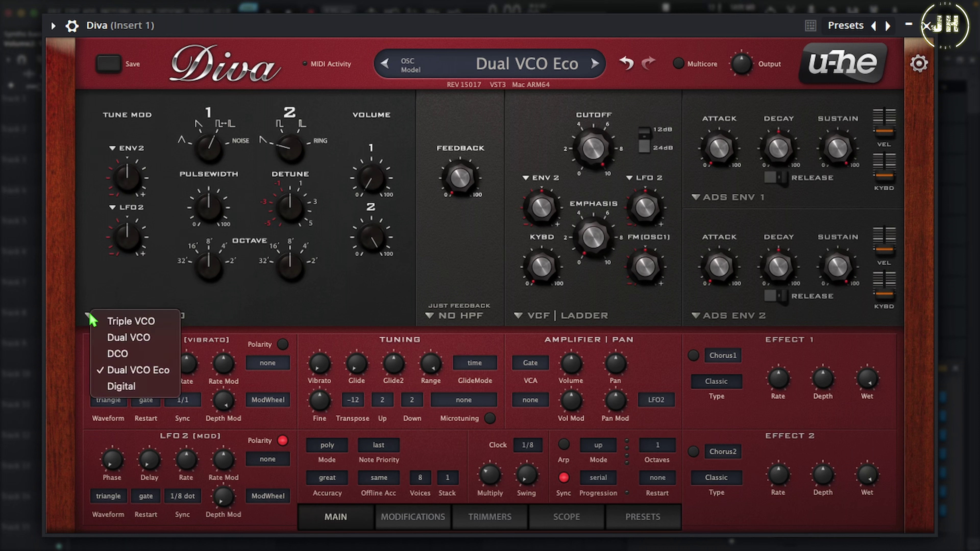
{"action": "left_click", "coordinate": [130, 387]}
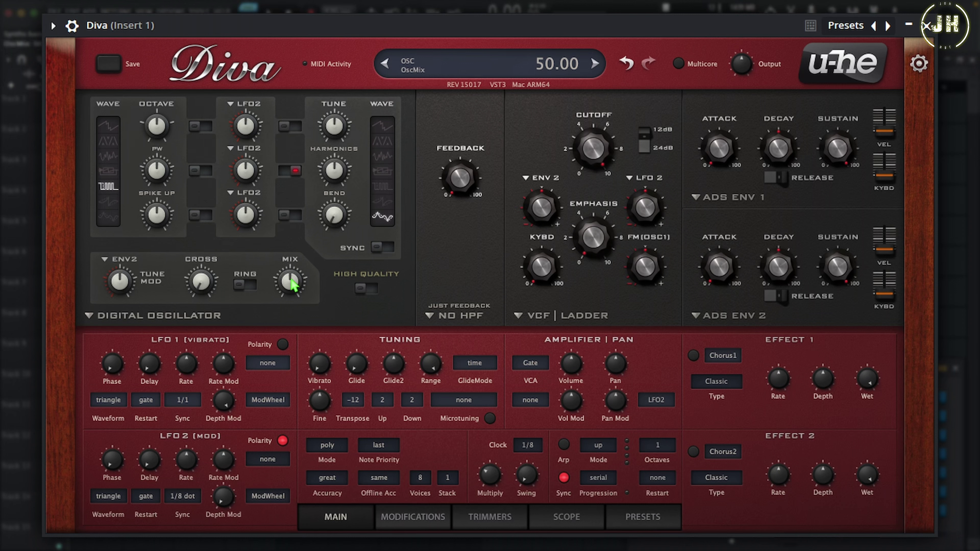
{"action": "left_click_drag", "start_coordinate": [294, 286], "coordinate": [291, 366]}
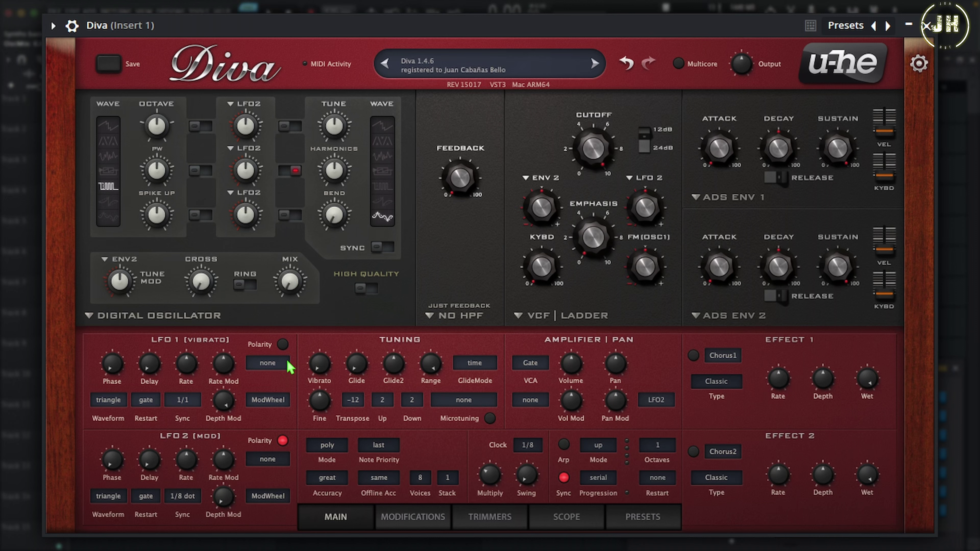
{"action": "left_click_drag", "start_coordinate": [291, 366], "coordinate": [334, 168]}
{"action": "left_click_drag", "start_coordinate": [335, 197], "coordinate": [333, 286]}
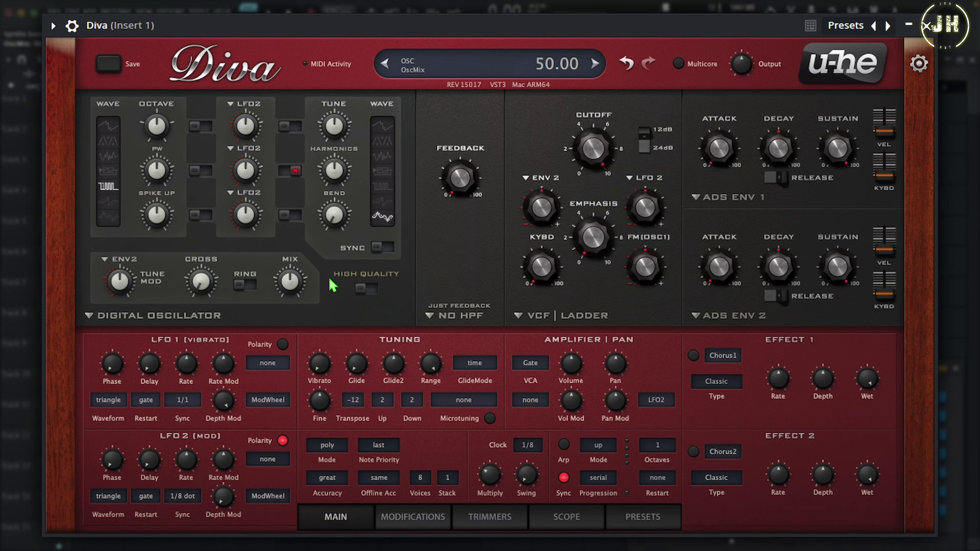
{"action": "mouse_move", "coordinate": [131, 118]}
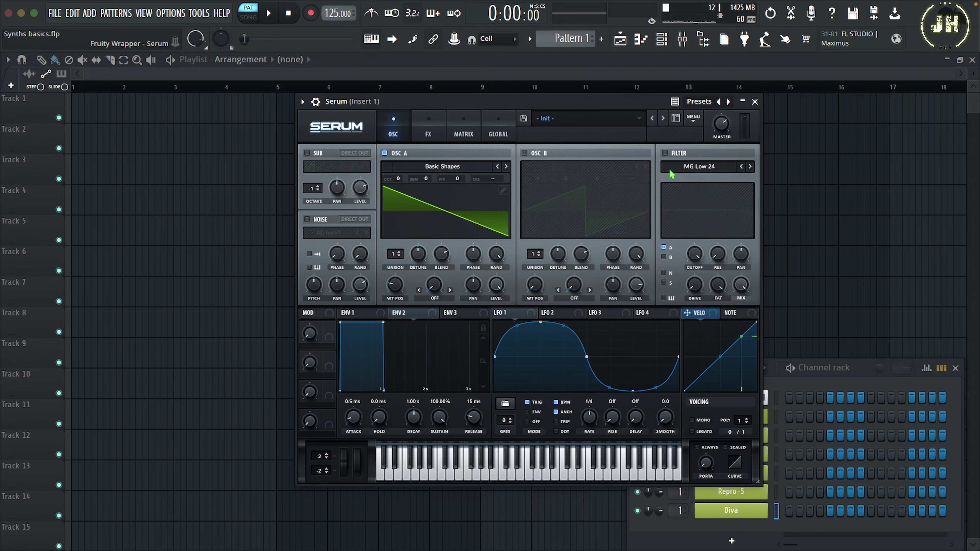
- Turn on the filter in Serum and look through the Normal and Flanges groups of filter types
{"action": "left_click", "coordinate": [665, 153]}
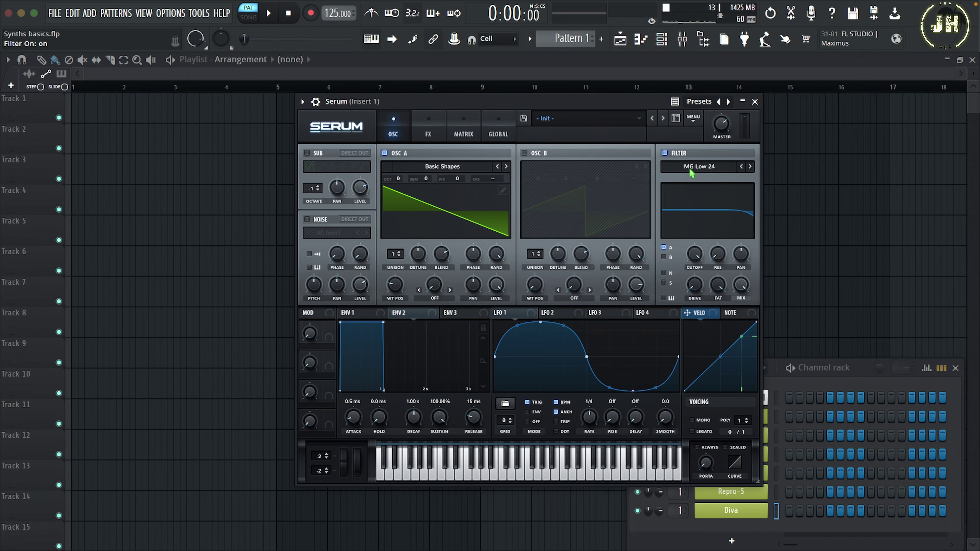
{"action": "left_click", "coordinate": [704, 171]}
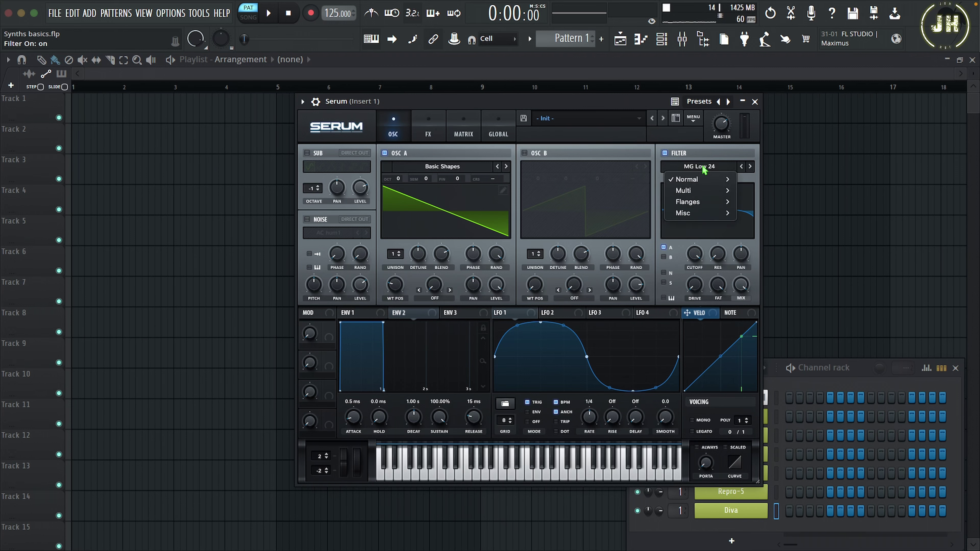
{"action": "mouse_move", "coordinate": [705, 181]}
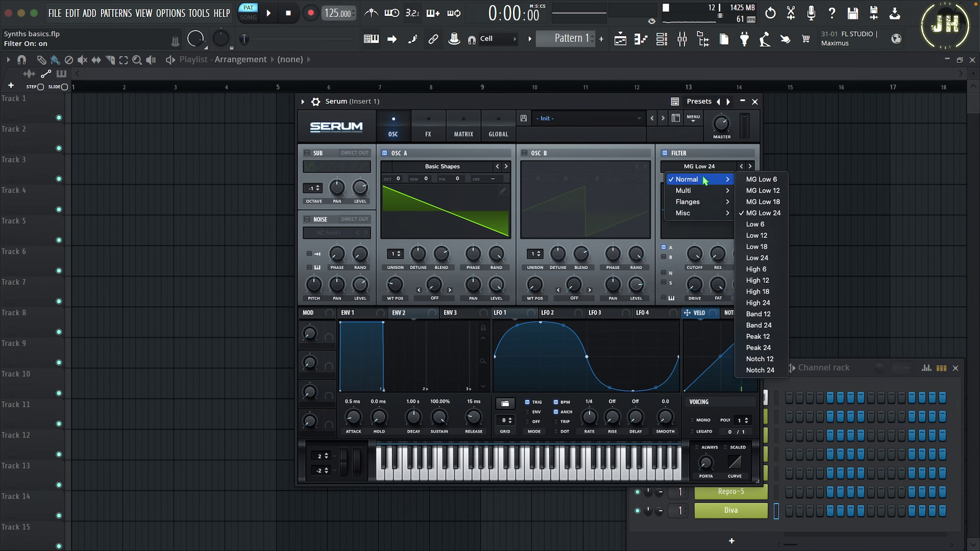
{"action": "mouse_move", "coordinate": [706, 208]}
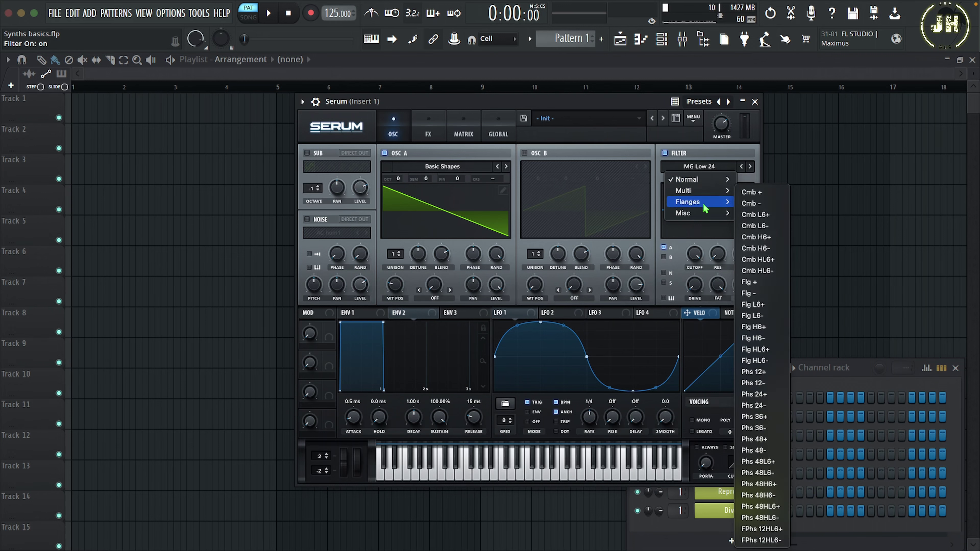
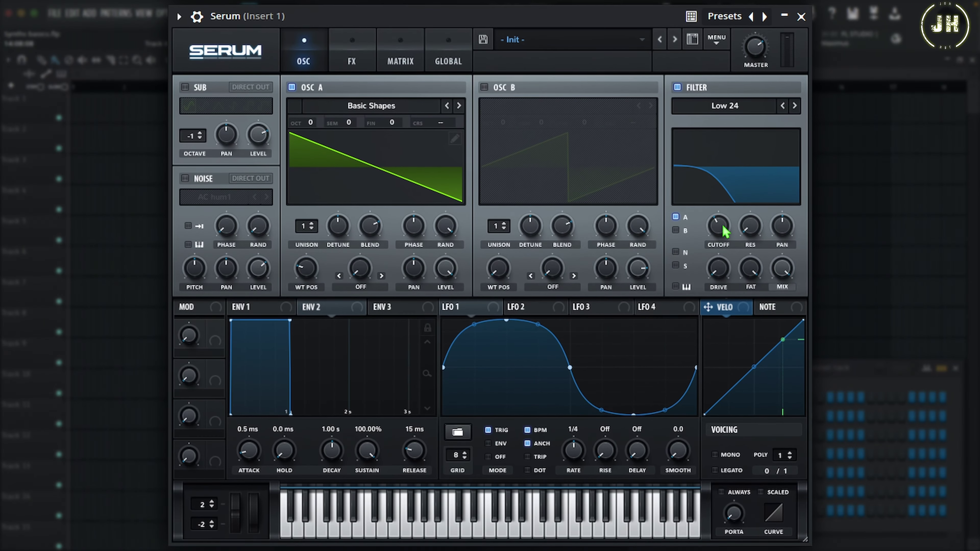
- Sweep the cutoff of Serum's Low 24 filter and raise its resonance to form a peak at the cutoff
{"action": "mouse_move", "coordinate": [698, 258]}
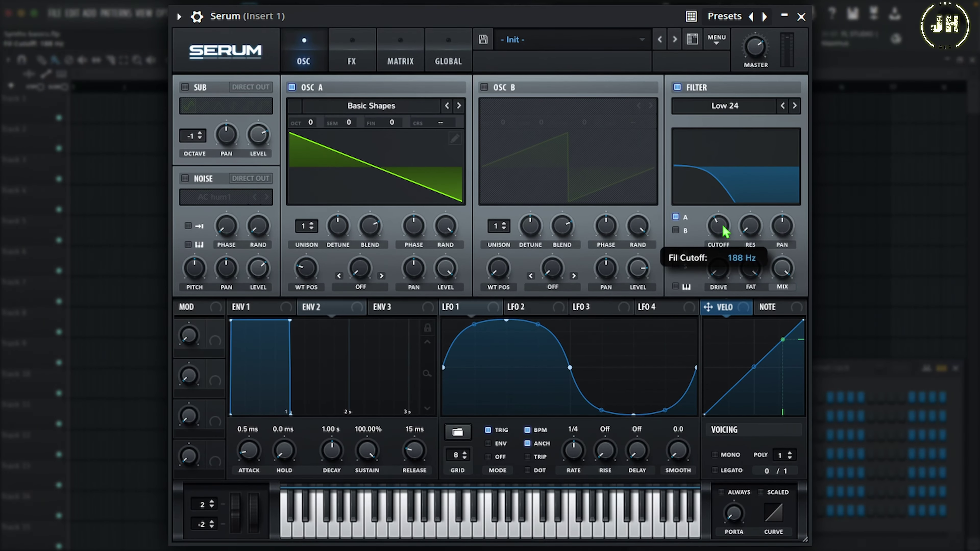
{"action": "left_click_drag", "start_coordinate": [723, 226], "coordinate": [763, 160]}
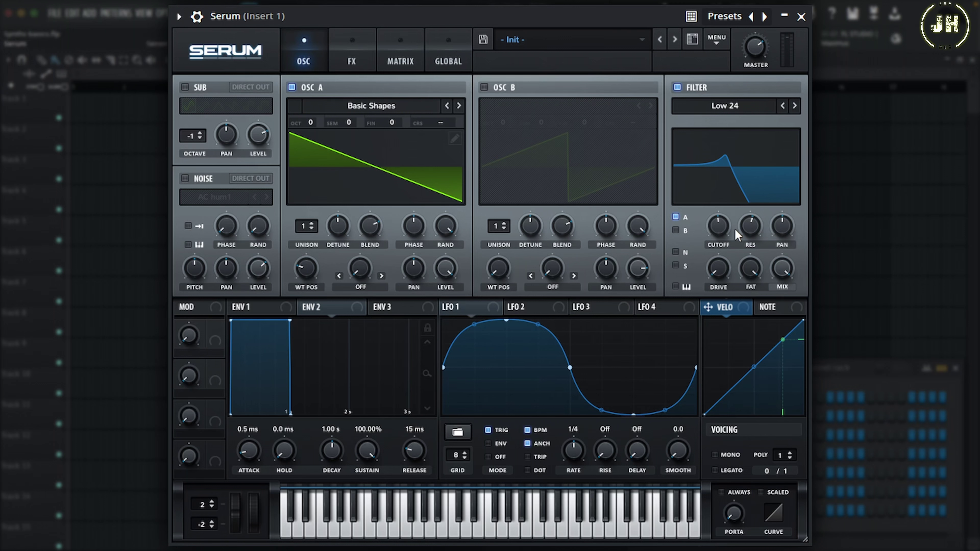
{"action": "left_click_drag", "start_coordinate": [726, 227], "coordinate": [747, 235]}
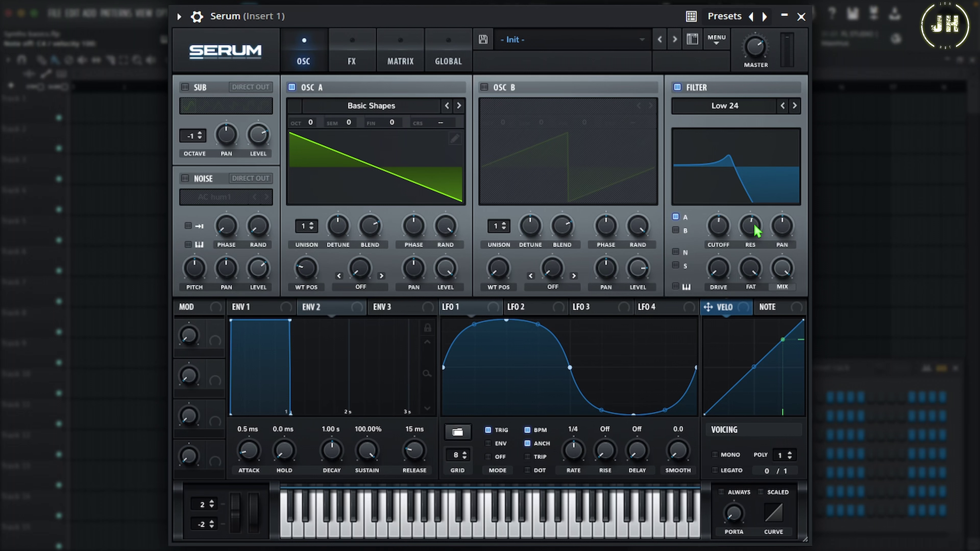
- Change the filter type to High 24 and sweep its cutoff
{"action": "left_click", "coordinate": [735, 110]}
{"action": "mouse_move", "coordinate": [736, 123]}
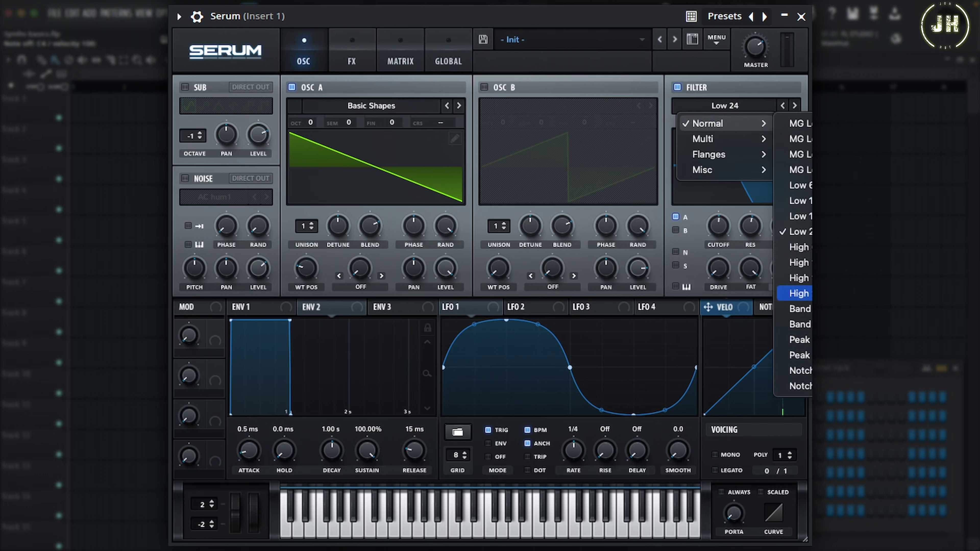
{"action": "left_click", "coordinate": [799, 293]}
{"action": "left_click_drag", "start_coordinate": [720, 226], "coordinate": [737, 240]}
- Change the filter type to Band 24 and sweep its cutoff
{"action": "left_click", "coordinate": [722, 106]}
{"action": "mouse_move", "coordinate": [725, 124]}
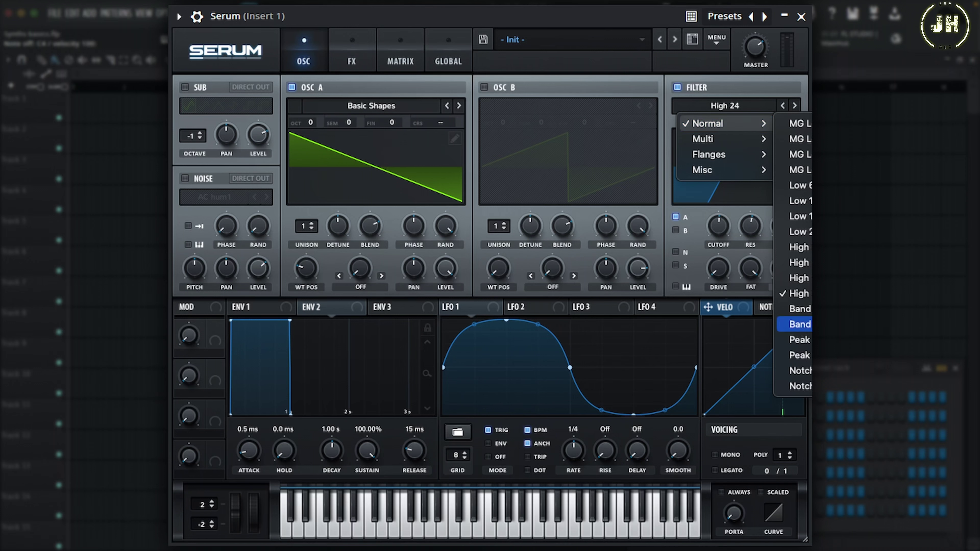
{"action": "left_click", "coordinate": [800, 324]}
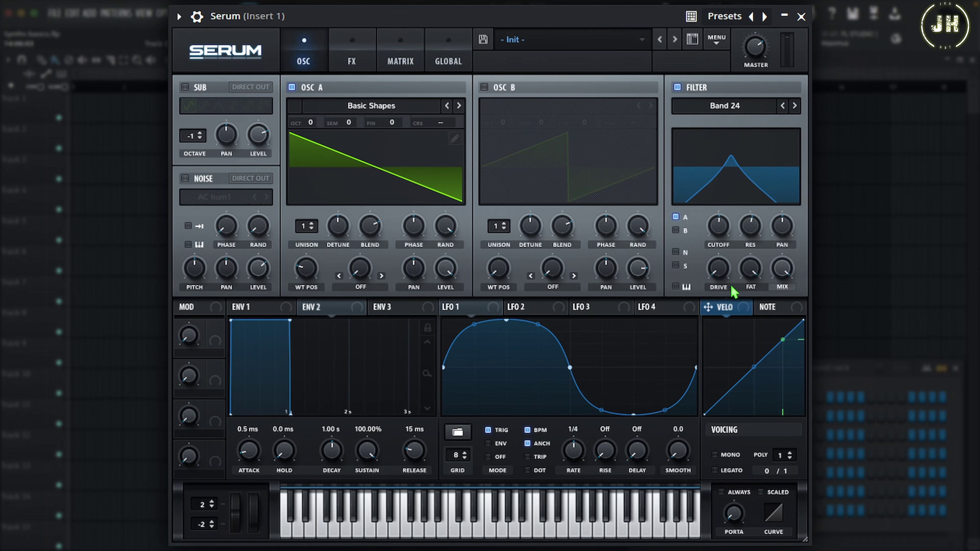
{"action": "mouse_move", "coordinate": [719, 226]}
{"action": "left_mouse_down"}
{"action": "mouse_move", "coordinate": [713, 286]}
{"action": "mouse_move", "coordinate": [735, 201]}
{"action": "mouse_move", "coordinate": [731, 238]}
{"action": "left_mouse_up"}
- Change the filter type to Peak 24, raise the resonance, and sweep the cutoff, ending at 405 Hz
{"action": "left_click", "coordinate": [724, 108]}
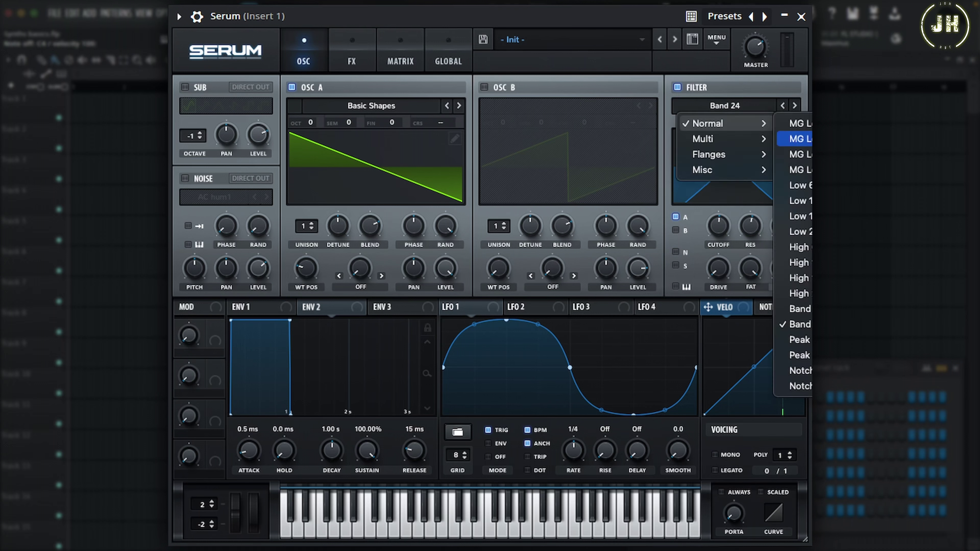
{"action": "left_click", "coordinate": [807, 356]}
{"action": "left_click_drag", "start_coordinate": [750, 228], "coordinate": [765, 142]}
{"action": "mouse_move", "coordinate": [724, 235]}
{"action": "left_mouse_down"}
{"action": "mouse_move", "coordinate": [722, 246]}
{"action": "mouse_move", "coordinate": [731, 193]}
{"action": "mouse_move", "coordinate": [725, 247]}
{"action": "mouse_move", "coordinate": [728, 235]}
{"action": "left_mouse_up"}
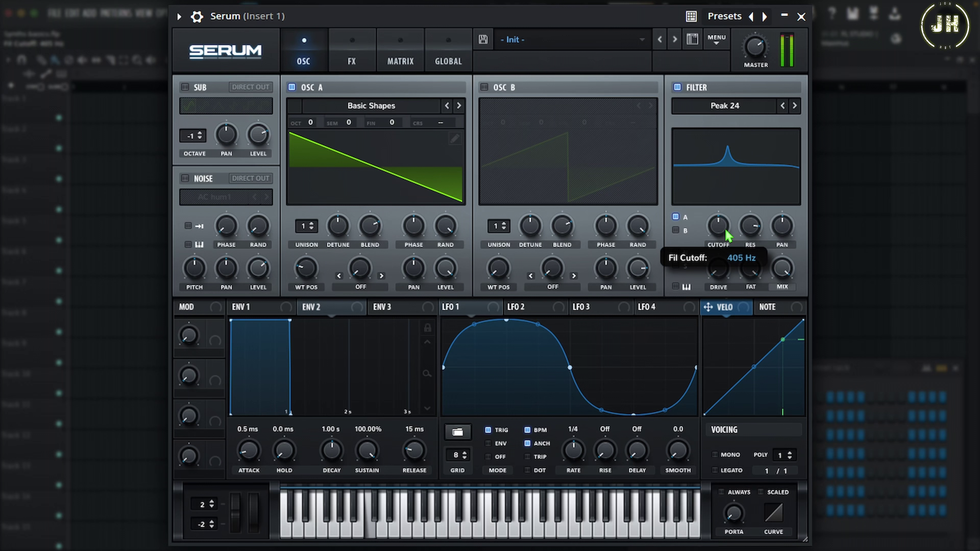
- Change the filter type to Notch 24 and sweep its cutoff
{"action": "left_click", "coordinate": [726, 106]}
{"action": "mouse_move", "coordinate": [722, 123]}
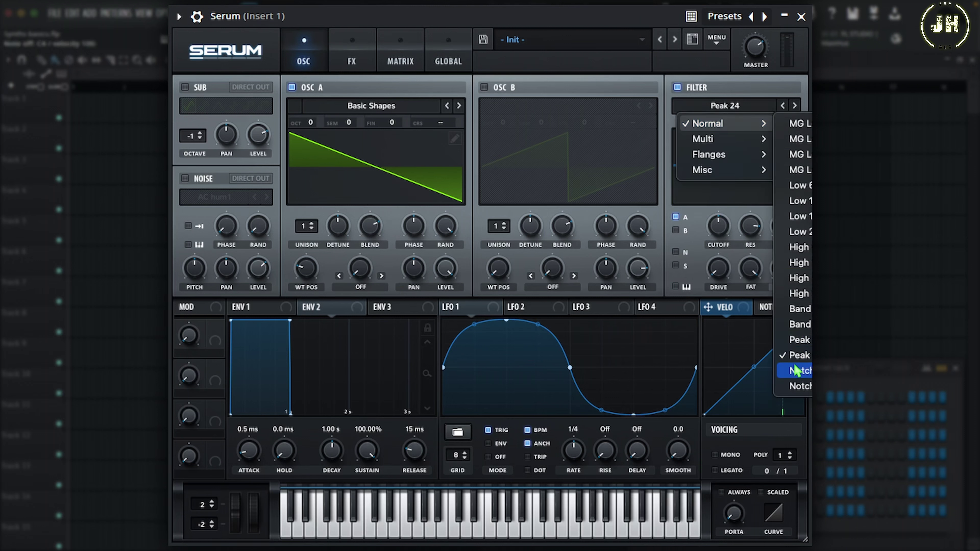
{"action": "left_click", "coordinate": [803, 386]}
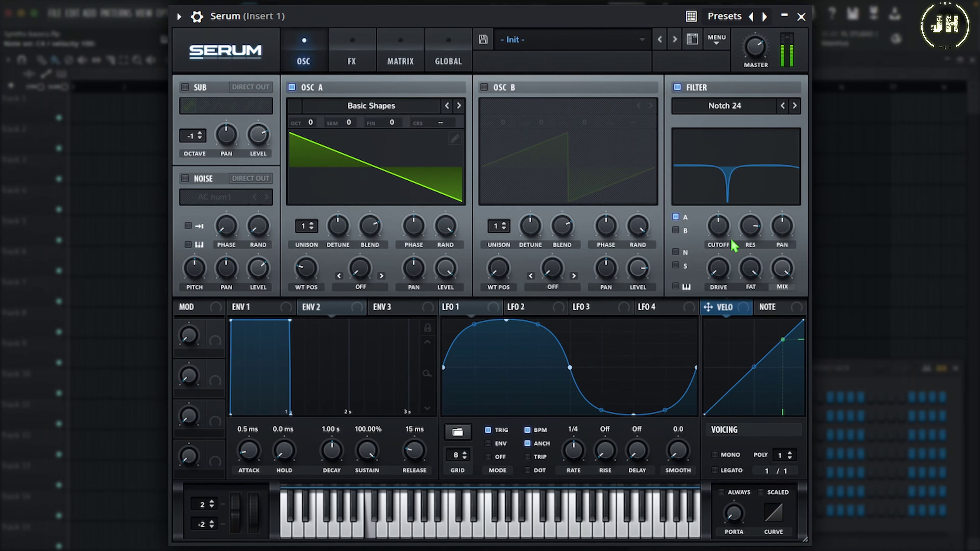
{"action": "left_click_drag", "start_coordinate": [720, 231], "coordinate": [735, 280]}
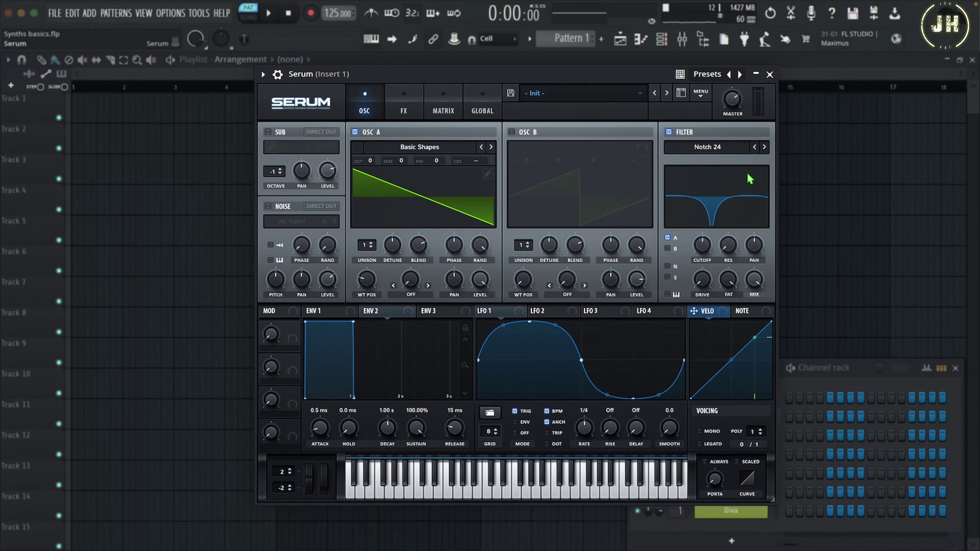
- Close Serum, open Sylenth1, and view the Part B filter before returning to Part A
{"action": "left_click", "coordinate": [755, 101]}
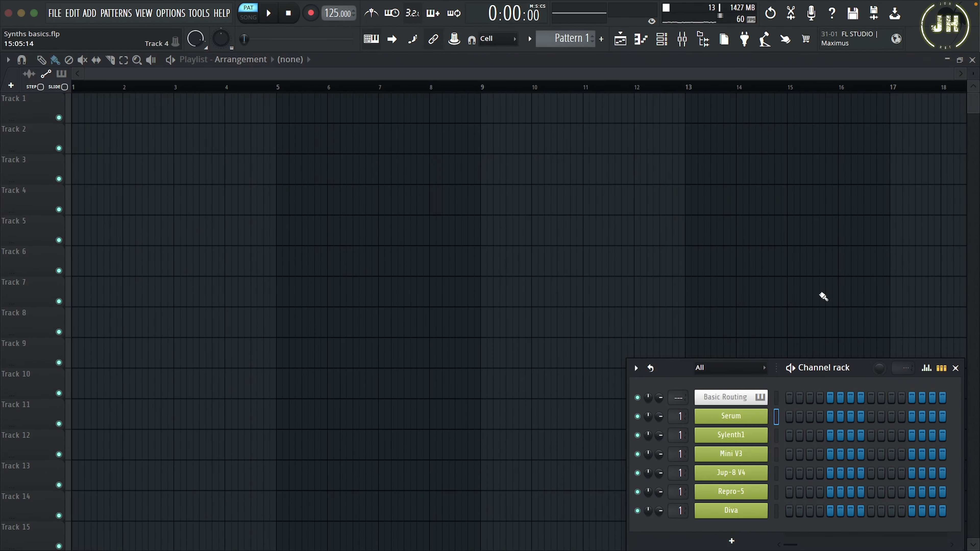
{"action": "left_click", "coordinate": [729, 436]}
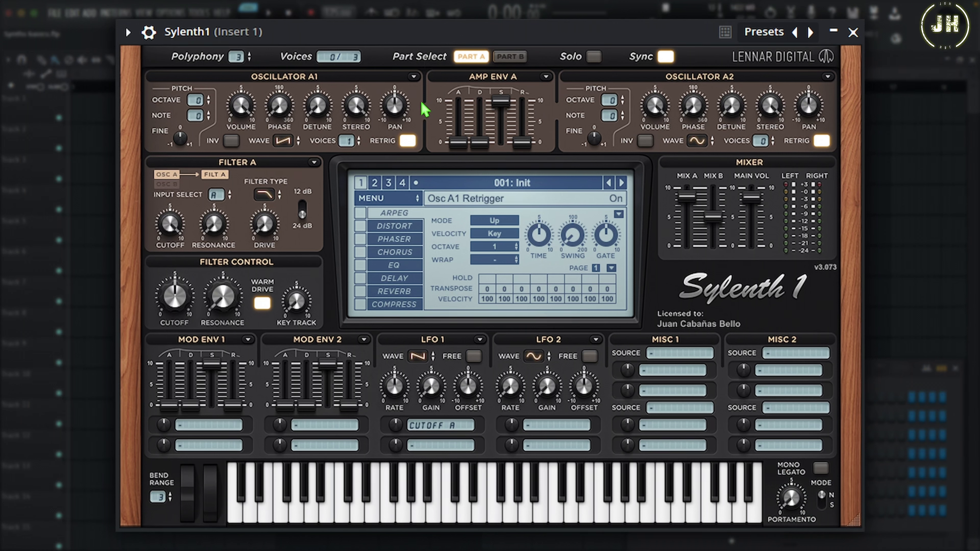
{"action": "left_click", "coordinate": [514, 57]}
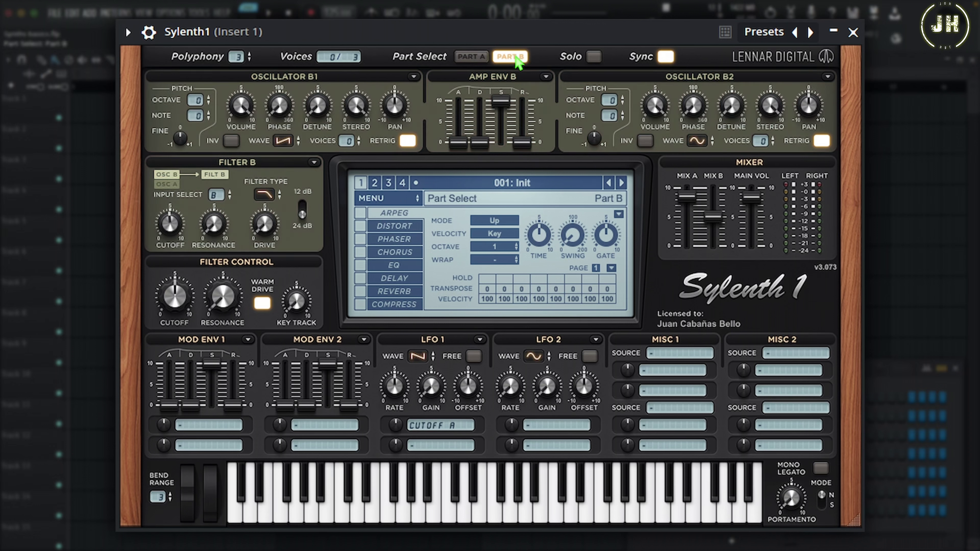
{"action": "left_click", "coordinate": [472, 58]}
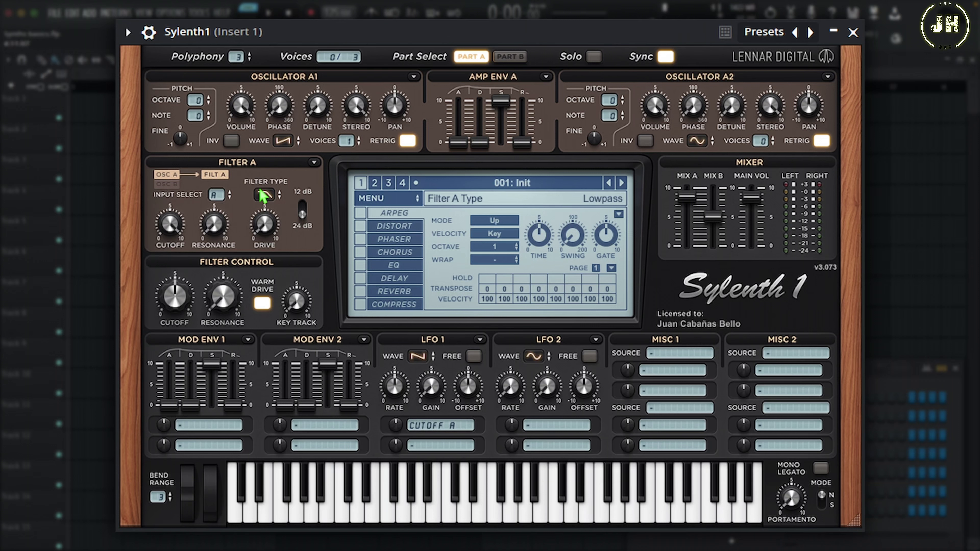
- Look through the types of Filter A, keeping Lowpass, and switch its slope to 12 dB and back to 24 dB
{"action": "left_click", "coordinate": [266, 201]}
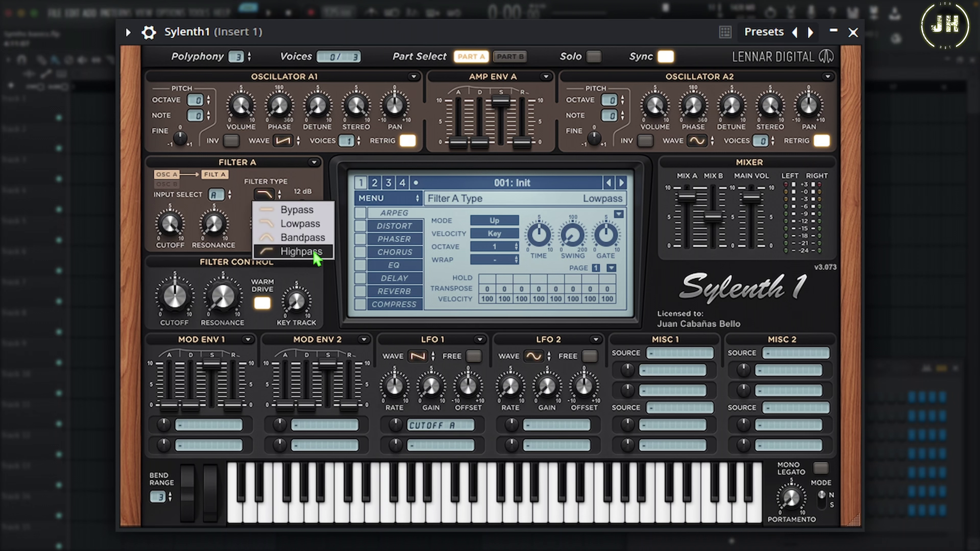
{"action": "left_click", "coordinate": [307, 232]}
{"action": "left_click", "coordinate": [308, 231]}
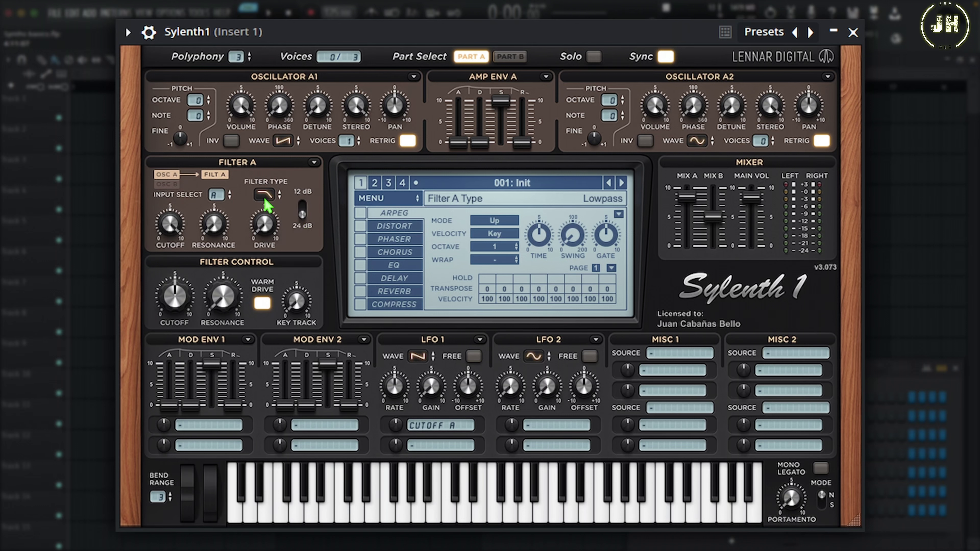
{"action": "left_click", "coordinate": [302, 215]}
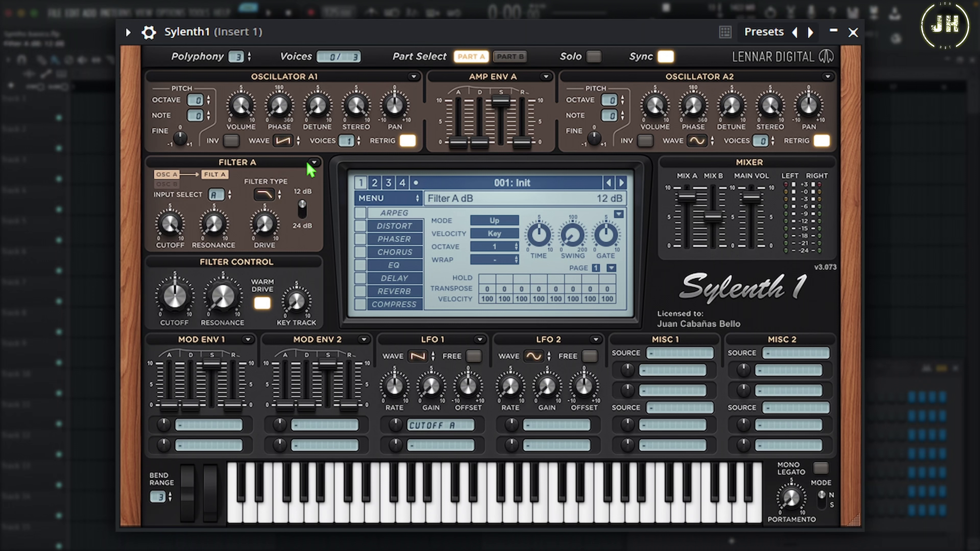
{"action": "left_click", "coordinate": [307, 209]}
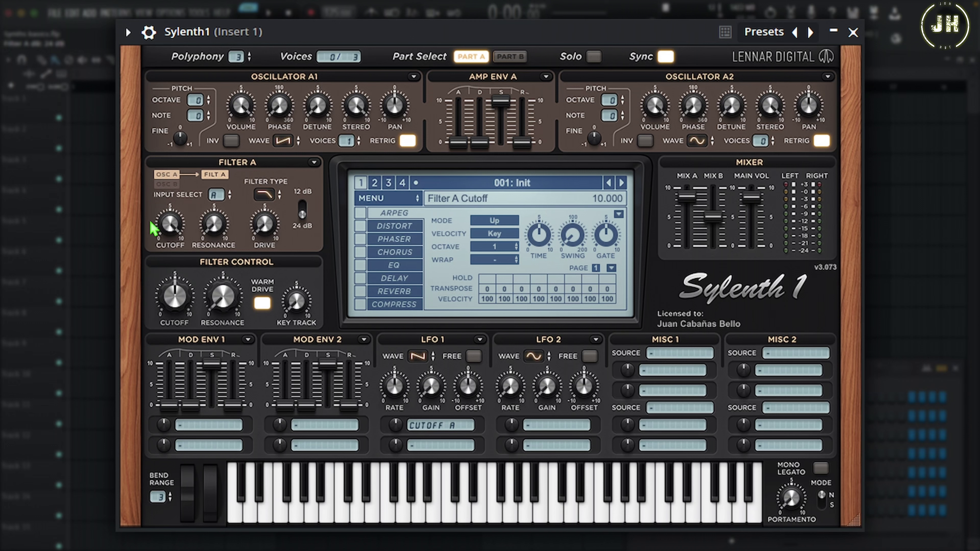
- Try out the cutoff and resonance of Filter A in Lowpass mode, with the cutoff returned to 10
{"action": "left_click_drag", "start_coordinate": [172, 226], "coordinate": [179, 196]}
{"action": "mouse_move", "coordinate": [218, 227]}
{"action": "left_mouse_down"}
{"action": "mouse_move", "coordinate": [222, 144]}
{"action": "mouse_move", "coordinate": [216, 220]}
{"action": "left_mouse_up"}
{"action": "mouse_move", "coordinate": [172, 232]}
{"action": "left_mouse_down"}
{"action": "mouse_move", "coordinate": [143, 318]}
{"action": "mouse_move", "coordinate": [131, 428]}
{"action": "mouse_move", "coordinate": [170, 251]}
{"action": "left_mouse_up"}
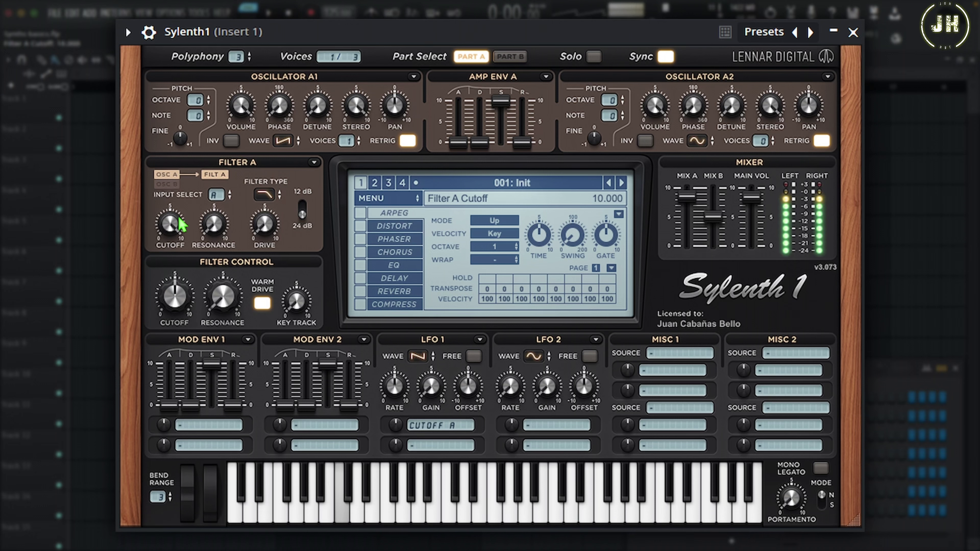
- Change the type of Filter A to Bandpass
{"action": "left_click", "coordinate": [265, 196]}
{"action": "left_click", "coordinate": [300, 237]}
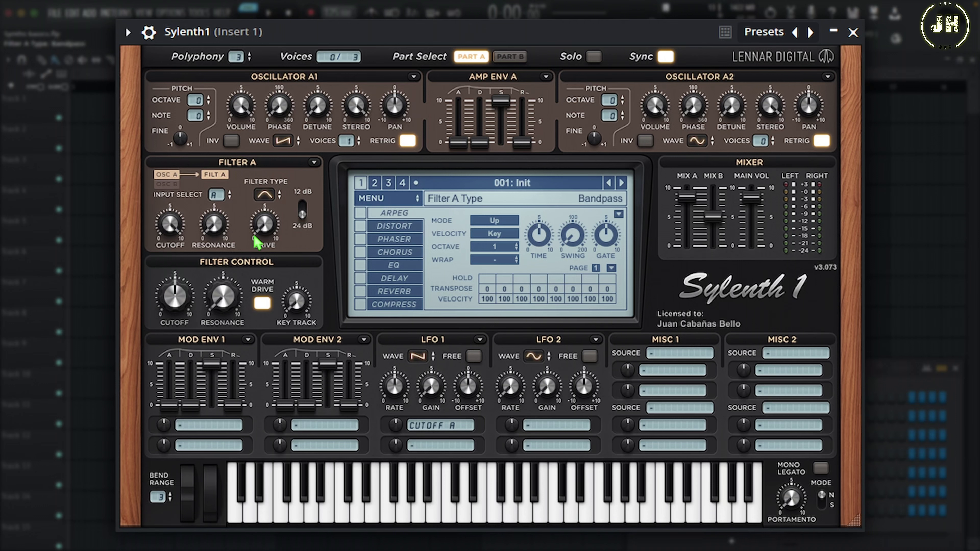
- Sweep the cutoff of Filter A in Bandpass mode, and set its type to Highpass to try the cutoff again
{"action": "left_click_drag", "start_coordinate": [171, 224], "coordinate": [195, 253]}
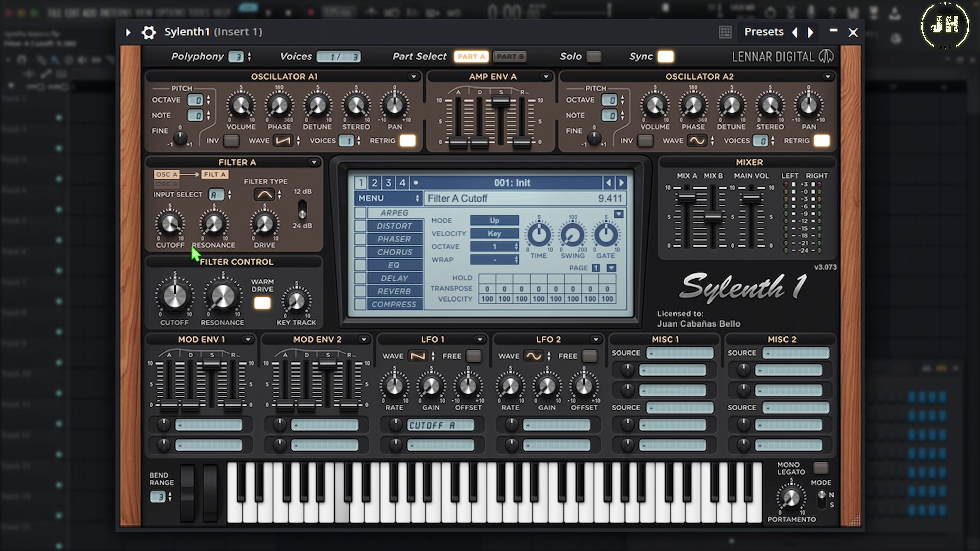
{"action": "left_click", "coordinate": [264, 195]}
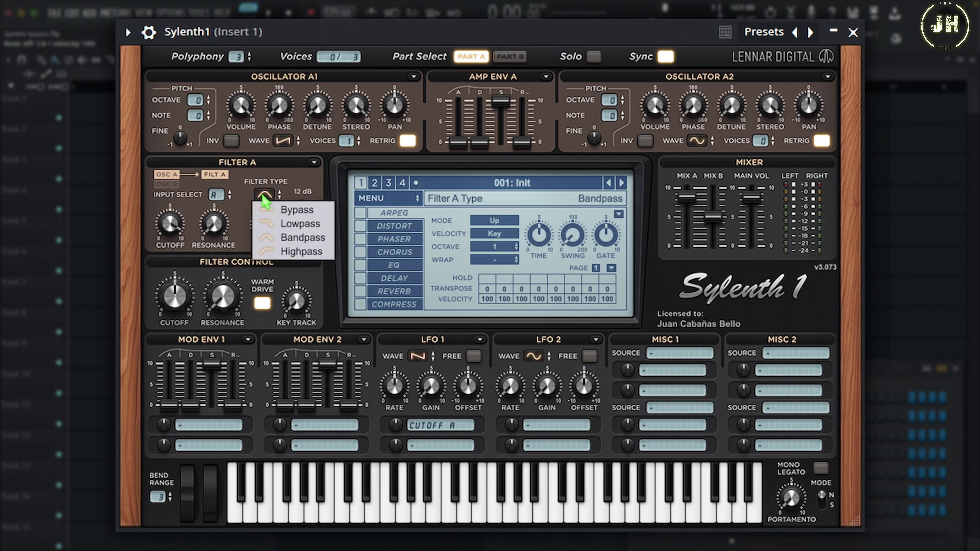
{"action": "left_click", "coordinate": [296, 251]}
{"action": "mouse_move", "coordinate": [170, 224]}
{"action": "left_mouse_down"}
{"action": "mouse_move", "coordinate": [132, 436]}
{"action": "mouse_move", "coordinate": [153, 307]}
{"action": "mouse_move", "coordinate": [188, 223]}
{"action": "left_mouse_up"}
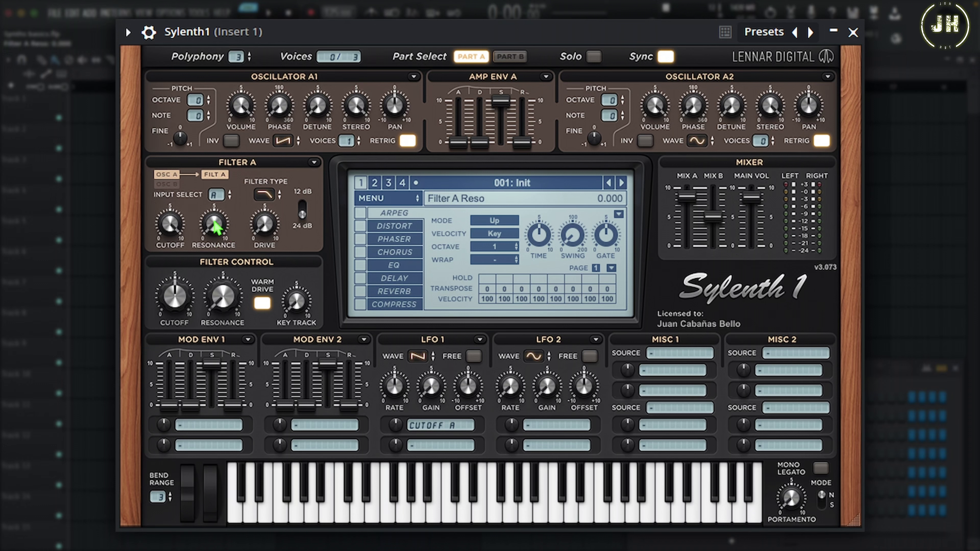
- Try out the resonance of Filter A together with sweeps of its cutoff
{"action": "left_click_drag", "start_coordinate": [219, 229], "coordinate": [217, 135]}
{"action": "left_click_drag", "start_coordinate": [173, 226], "coordinate": [141, 286]}
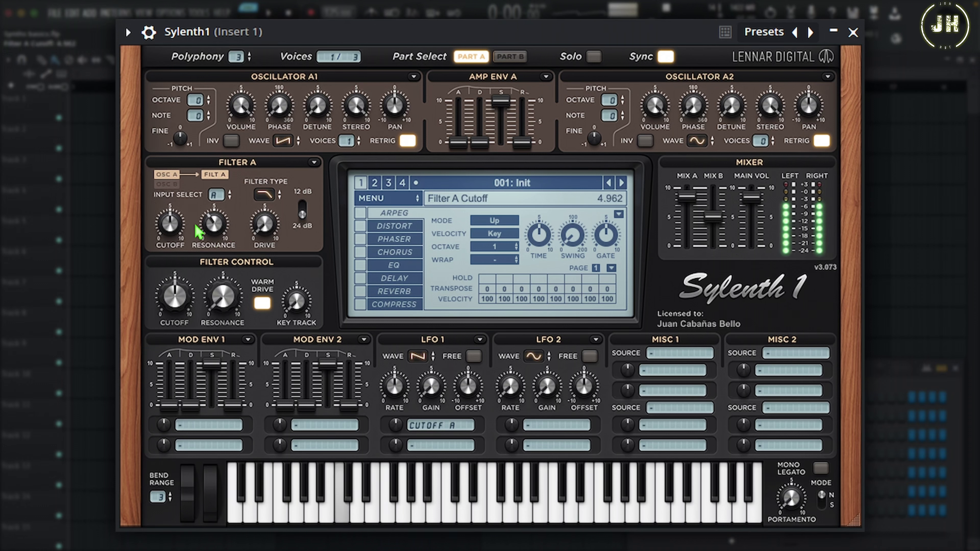
{"action": "left_click_drag", "start_coordinate": [169, 230], "coordinate": [164, 247]}
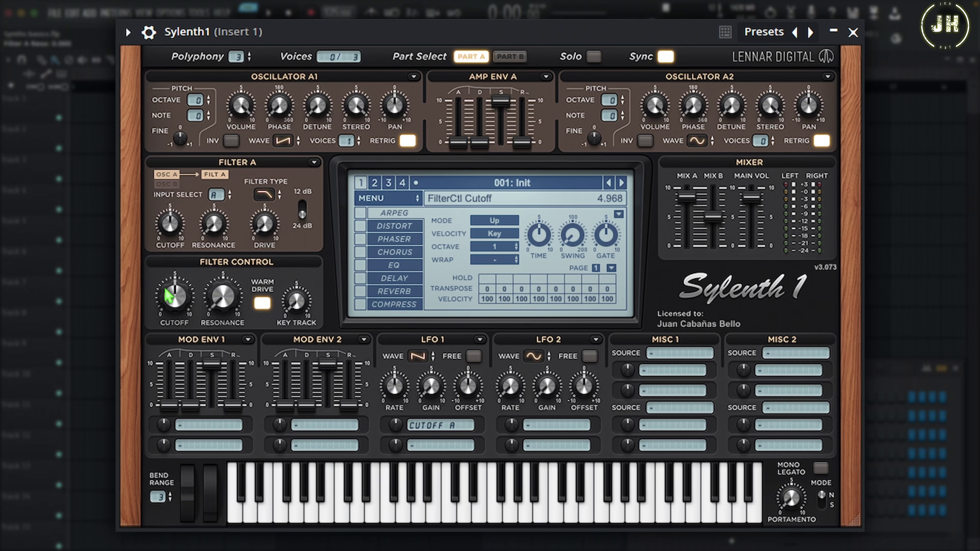
- View the Part B filter, return to Part A, and try out the cutoff in the Filter Control section
{"action": "left_click", "coordinate": [511, 56]}
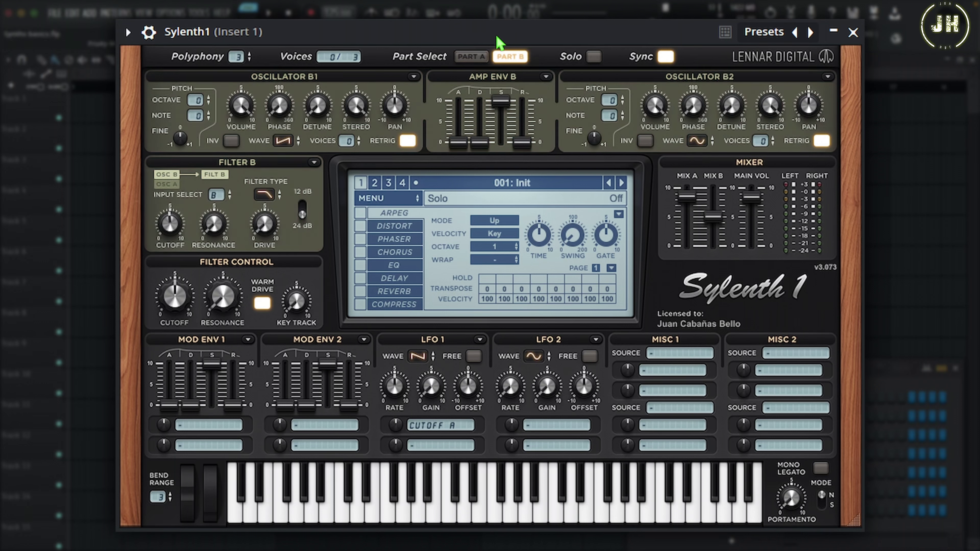
{"action": "left_click", "coordinate": [471, 56]}
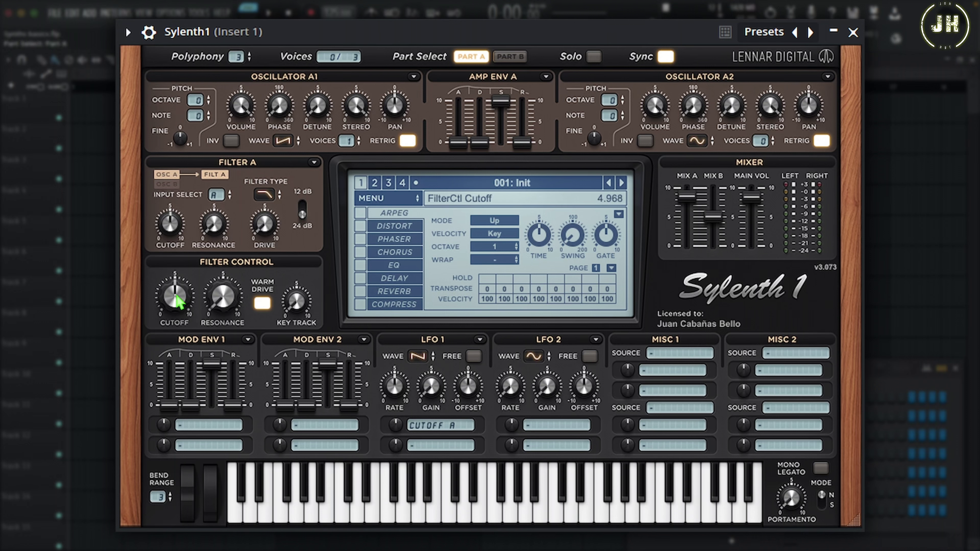
{"action": "left_click_drag", "start_coordinate": [180, 295], "coordinate": [240, 244]}
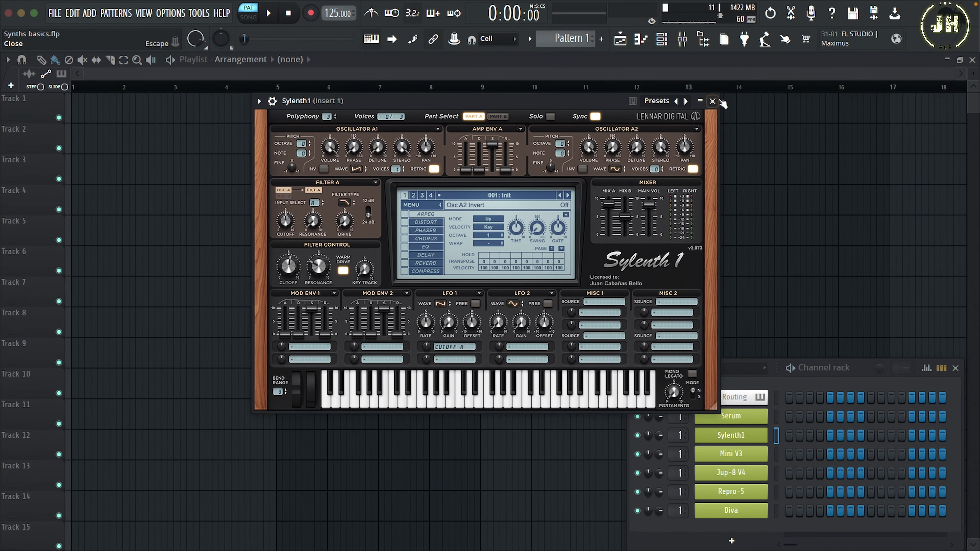
- Open Mini V3 in place of Sylenth1 and check its filter's cutoff frequency and emphasis
{"action": "left_click", "coordinate": [713, 102]}
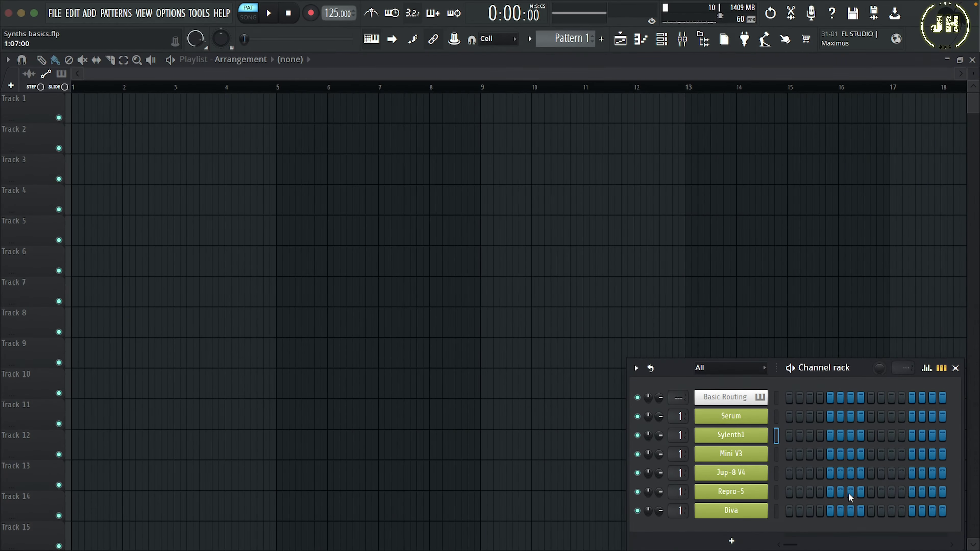
{"action": "left_click", "coordinate": [739, 457]}
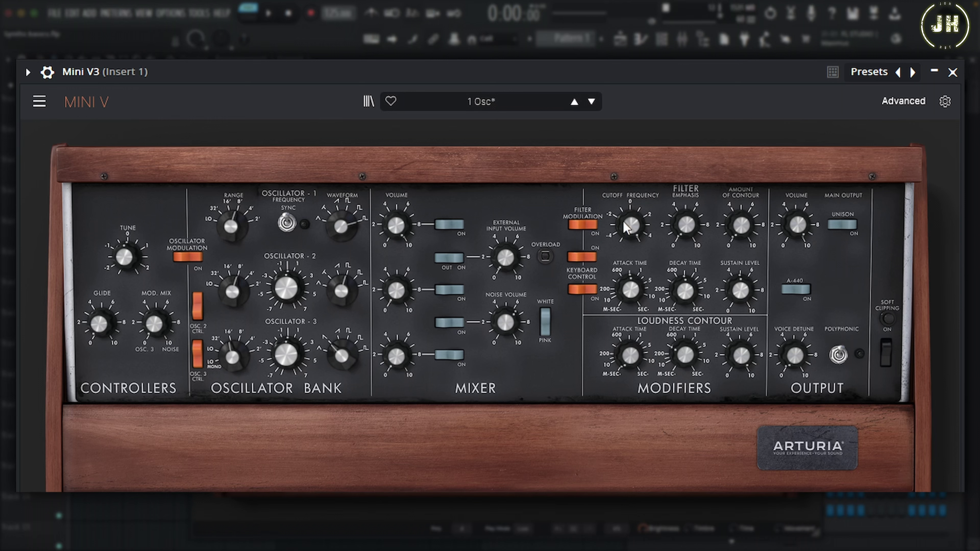
{"action": "mouse_move", "coordinate": [626, 232]}
{"action": "left_mouse_down"}
{"action": "mouse_move", "coordinate": [626, 216]}
{"action": "mouse_move", "coordinate": [626, 230]}
{"action": "left_mouse_up"}
{"action": "left_click", "coordinate": [687, 225]}
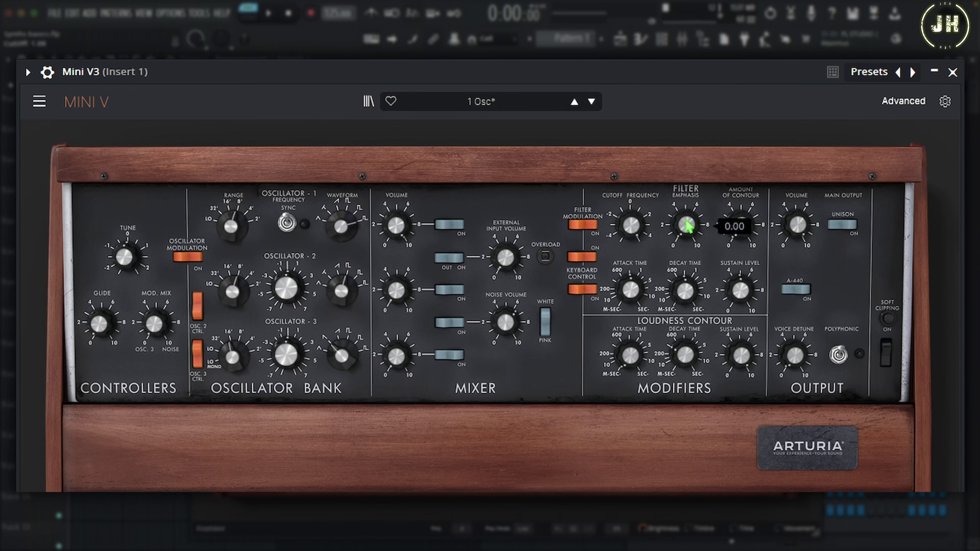
{"action": "left_click_drag", "start_coordinate": [687, 225], "coordinate": [686, 225]}
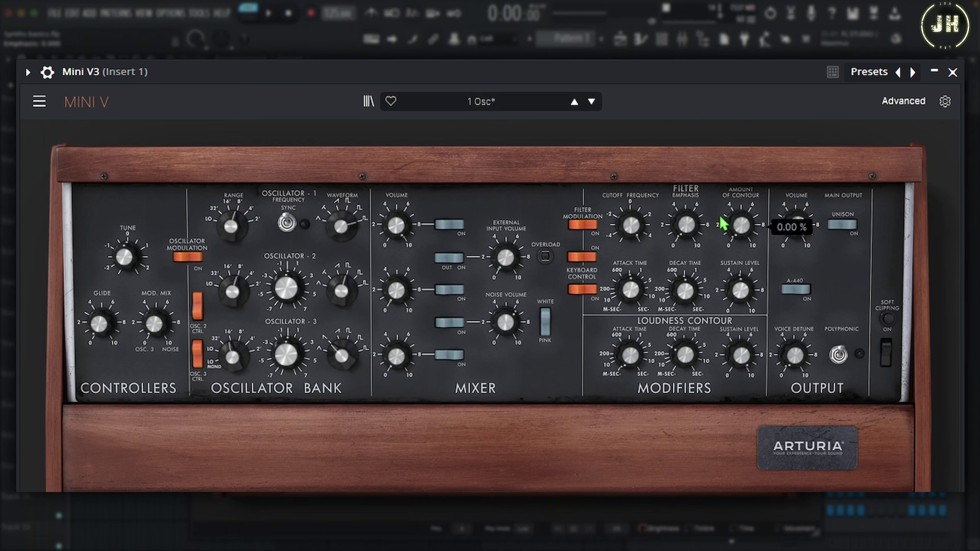
- Lower the filter's cutoff frequency from 20000 Hz, adjust the emphasis, and sweep the cutoff back up
{"action": "mouse_move", "coordinate": [630, 227]}
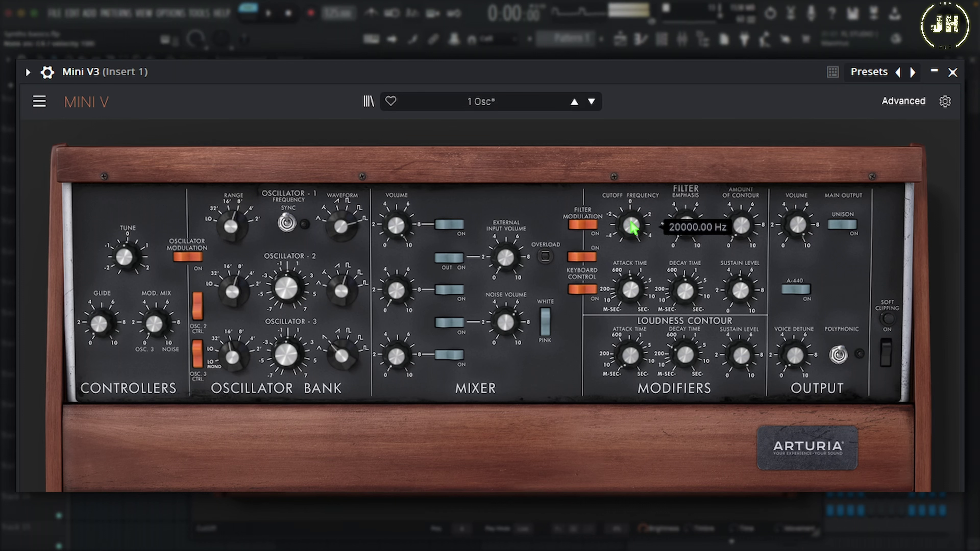
{"action": "left_click_drag", "start_coordinate": [633, 227], "coordinate": [632, 255]}
{"action": "left_click_drag", "start_coordinate": [686, 224], "coordinate": [686, 215]}
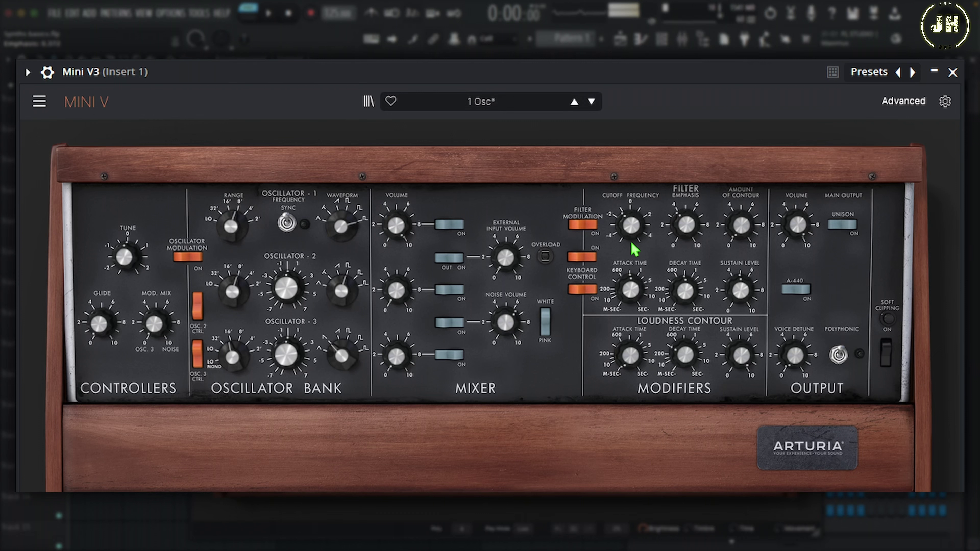
{"action": "left_click_drag", "start_coordinate": [633, 240], "coordinate": [632, 201]}
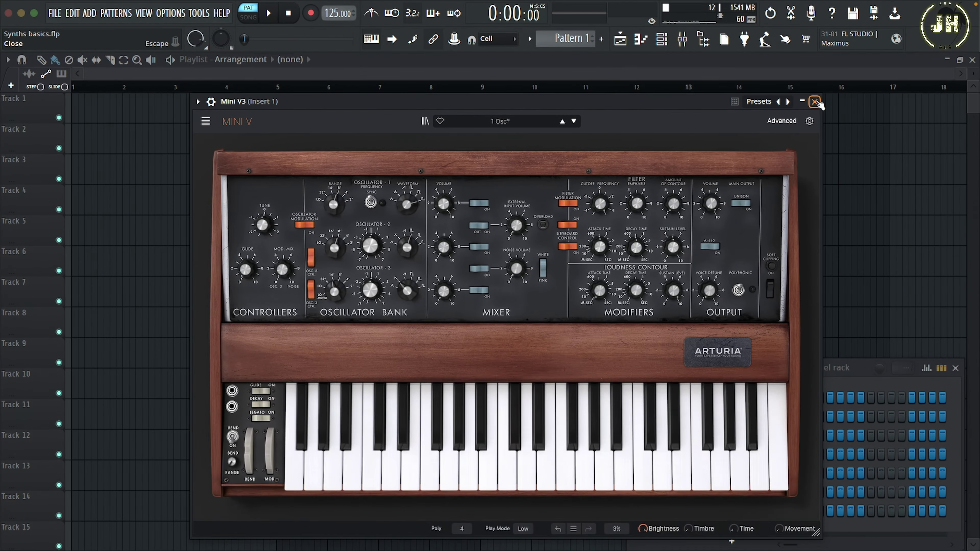
- Open Jup-8 V4 in place of Mini V3 and sweep its HPF cutoff up to 1950 Hz and back to 5 Hz
{"action": "left_click", "coordinate": [815, 99]}
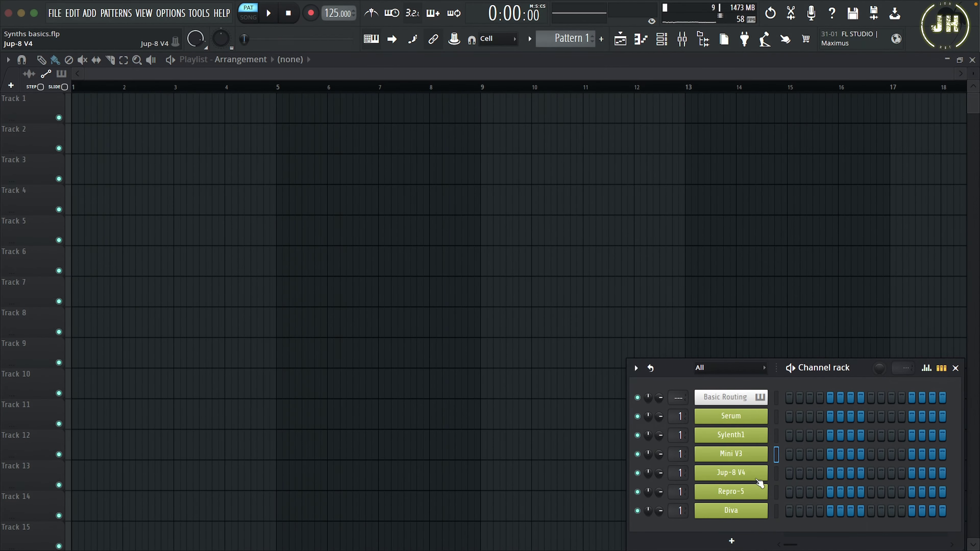
{"action": "left_click", "coordinate": [743, 473]}
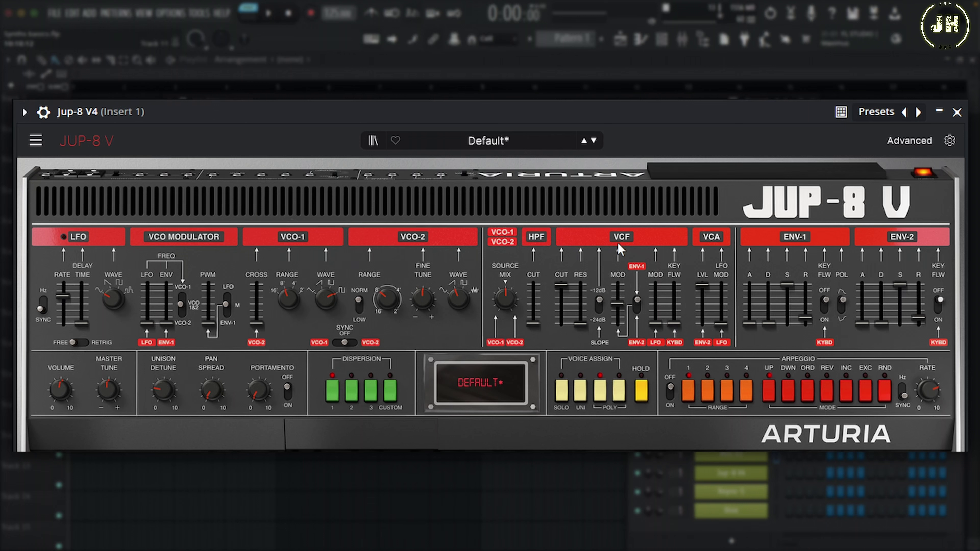
{"action": "mouse_move", "coordinate": [533, 324]}
{"action": "left_mouse_down"}
{"action": "mouse_move", "coordinate": [534, 284]}
{"action": "mouse_move", "coordinate": [536, 333]}
{"action": "left_mouse_up"}
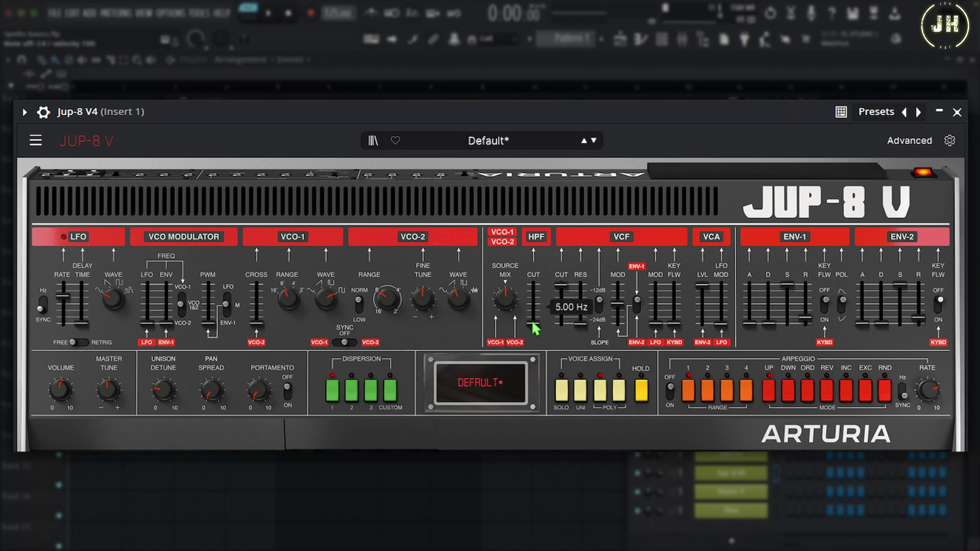
{"action": "left_click_drag", "start_coordinate": [532, 327], "coordinate": [533, 333]}
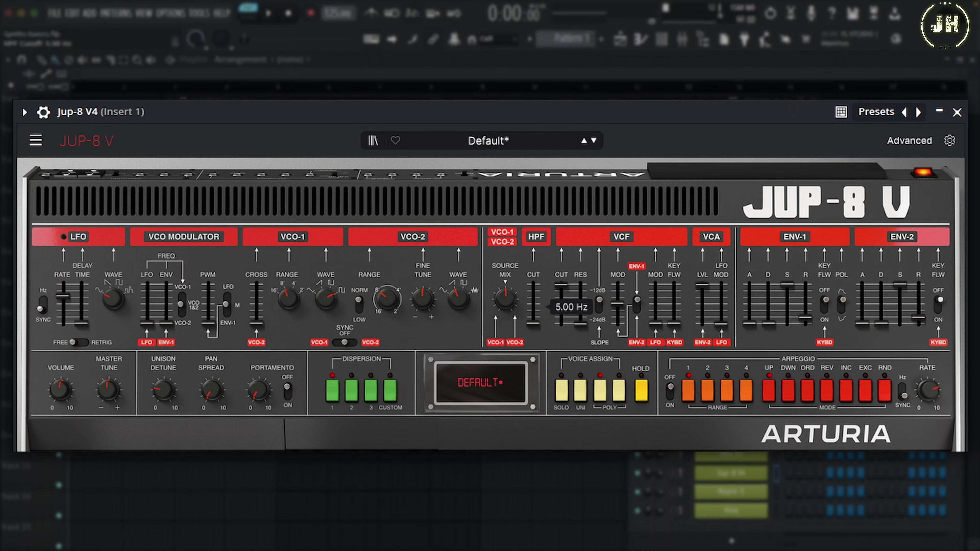
{"action": "left_click_drag", "start_coordinate": [533, 323], "coordinate": [533, 286]}
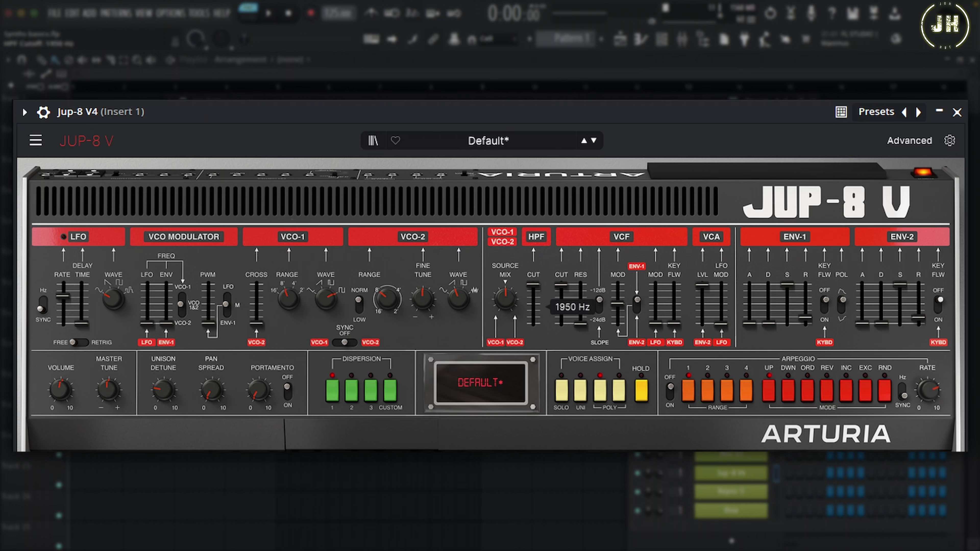
{"action": "left_click_drag", "start_coordinate": [534, 286], "coordinate": [533, 335]}
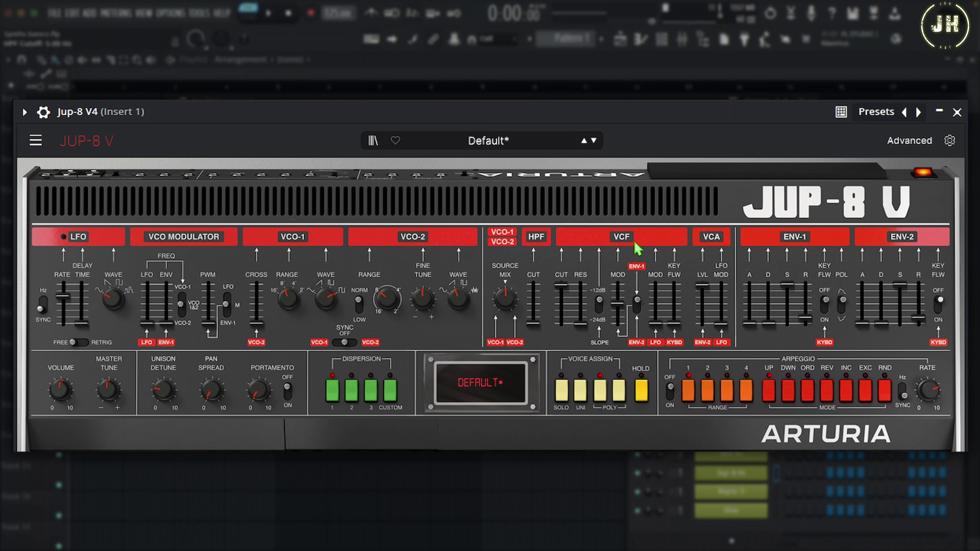
- Try out the cutoff, resonance and slope switch of the VCF section
{"action": "left_click_drag", "start_coordinate": [562, 287], "coordinate": [562, 286]}
{"action": "left_click_drag", "start_coordinate": [580, 324], "coordinate": [602, 320]}
{"action": "mouse_move", "coordinate": [603, 315]}
{"action": "left_click", "coordinate": [564, 292]}
{"action": "mouse_move", "coordinate": [561, 287]}
{"action": "left_mouse_down"}
{"action": "mouse_move", "coordinate": [562, 323]}
{"action": "mouse_move", "coordinate": [561, 289]}
{"action": "mouse_move", "coordinate": [562, 310]}
{"action": "mouse_move", "coordinate": [581, 312]}
{"action": "mouse_move", "coordinate": [581, 299]}
{"action": "mouse_move", "coordinate": [561, 301]}
{"action": "mouse_move", "coordinate": [588, 300]}
{"action": "mouse_move", "coordinate": [562, 313]}
{"action": "mouse_move", "coordinate": [607, 314]}
{"action": "mouse_move", "coordinate": [562, 306]}
{"action": "mouse_move", "coordinate": [562, 323]}
{"action": "mouse_move", "coordinate": [562, 284]}
{"action": "left_mouse_up"}
{"action": "left_click", "coordinate": [599, 309]}
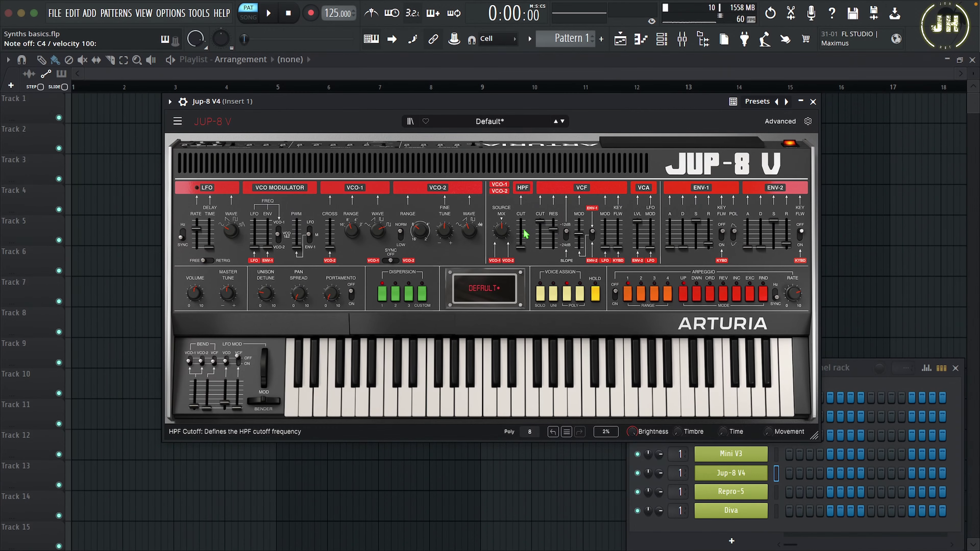
- Open Repro-5 in place of Jup-8 V4 and try out its filter cutoff and resonance, with the cutoff returned to 100
{"action": "left_click", "coordinate": [818, 103]}
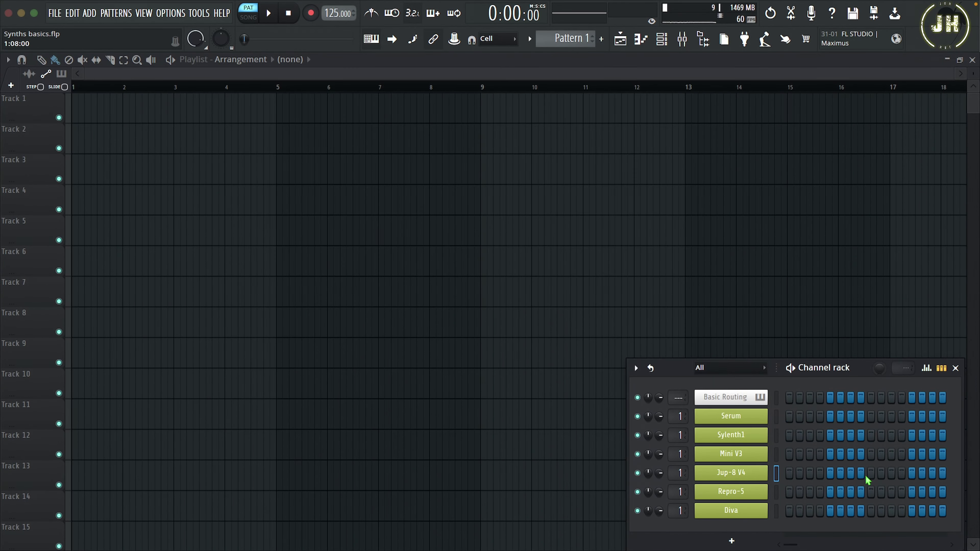
{"action": "left_click", "coordinate": [724, 492]}
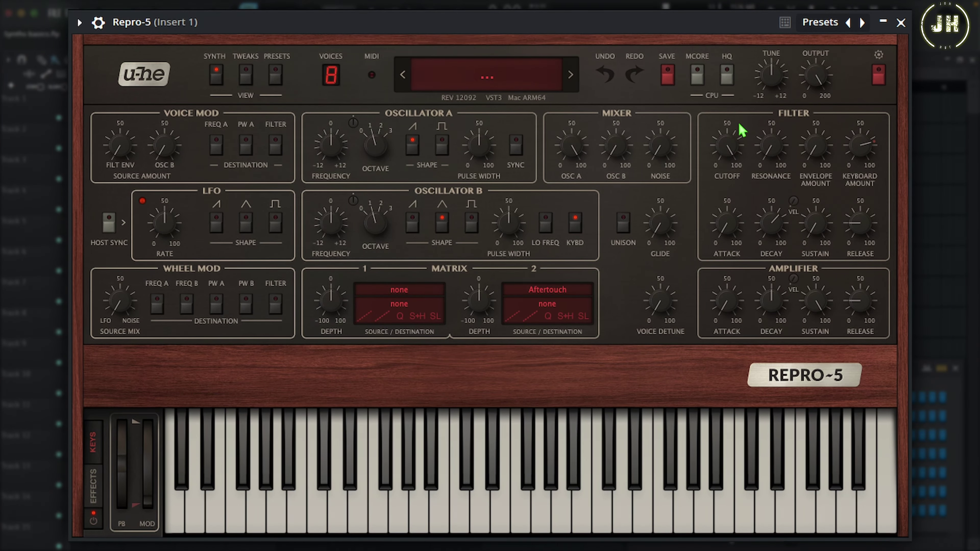
{"action": "left_click_drag", "start_coordinate": [731, 147], "coordinate": [763, 210]}
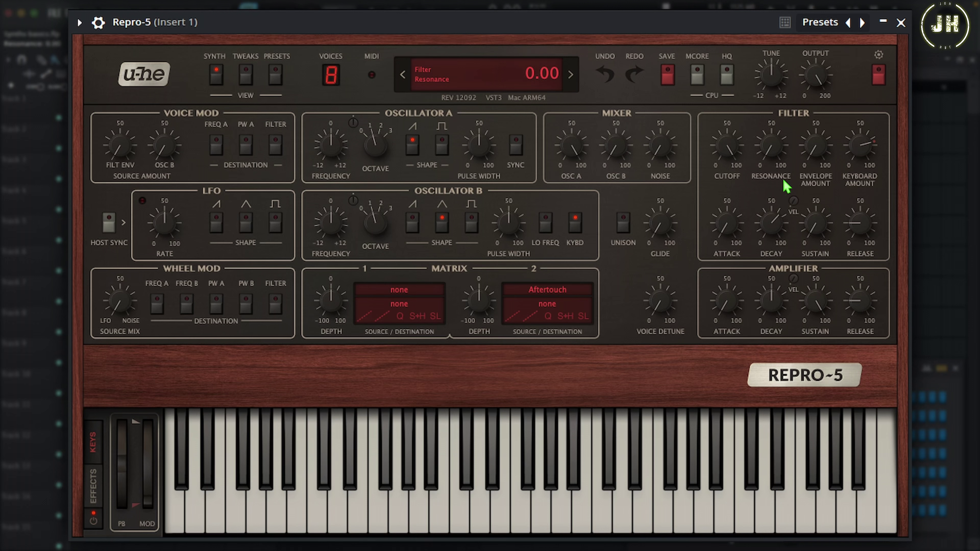
{"action": "left_click_drag", "start_coordinate": [817, 146], "coordinate": [838, 182]}
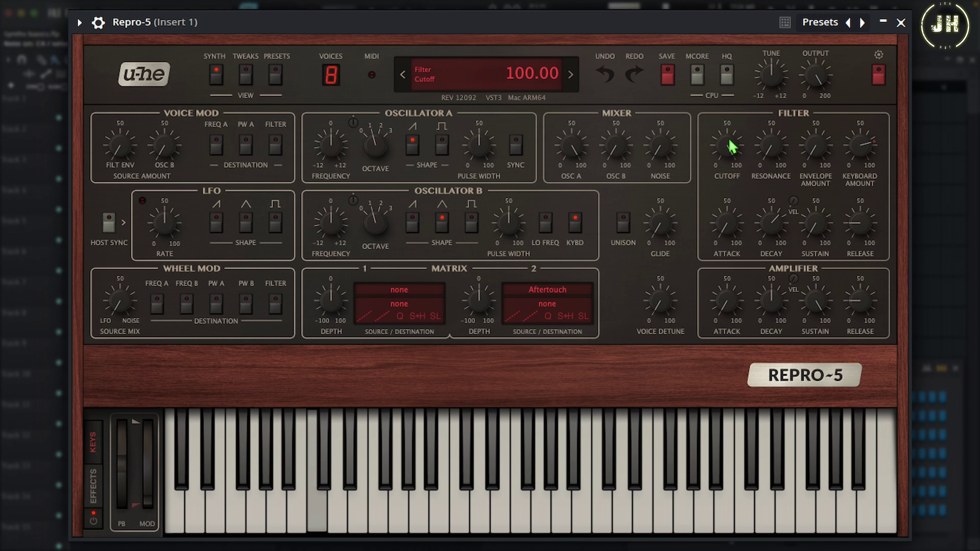
{"action": "left_click_drag", "start_coordinate": [728, 149], "coordinate": [762, 208]}
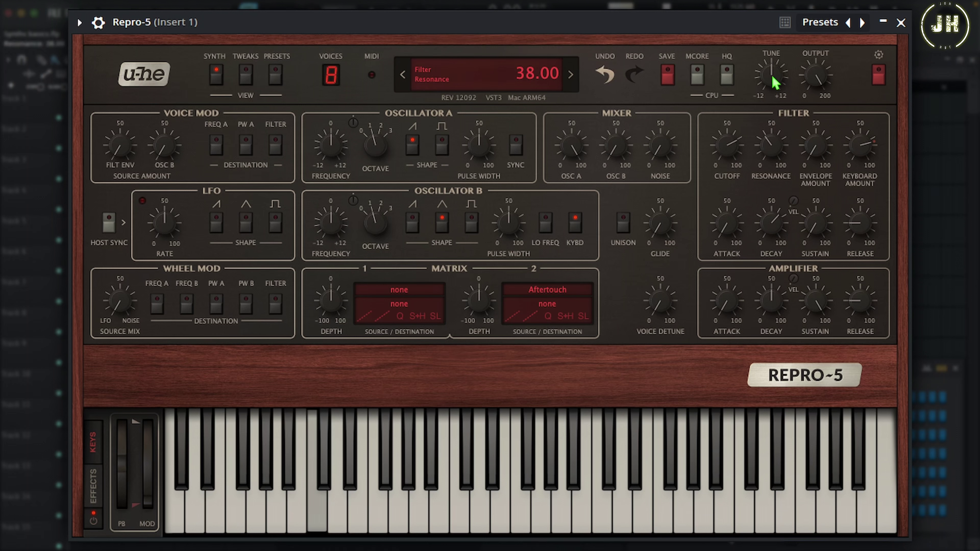
{"action": "left_click_drag", "start_coordinate": [729, 147], "coordinate": [740, 41]}
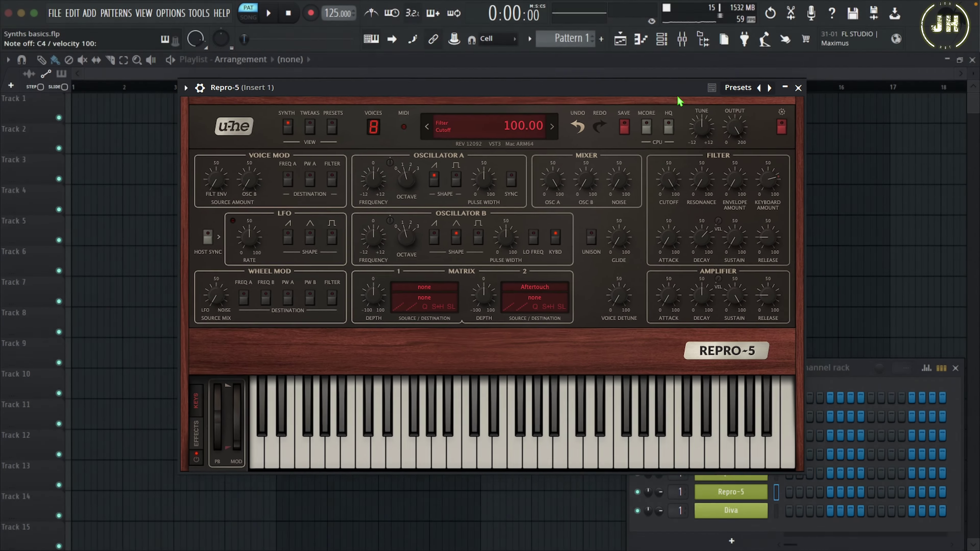
- Open Diva in place of Repro-5 and look through its VCF filter models, keeping Ladder
{"action": "left_click", "coordinate": [799, 87]}
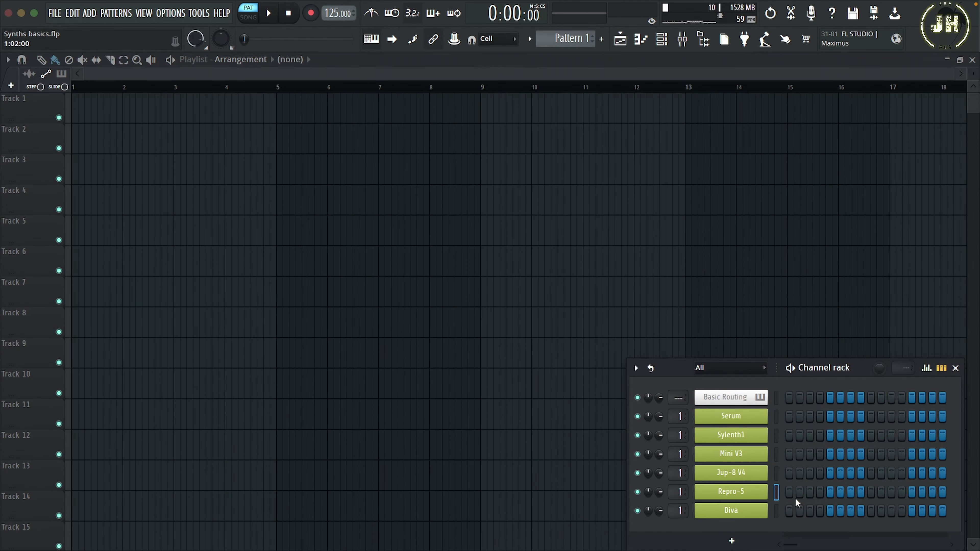
{"action": "left_click", "coordinate": [735, 512]}
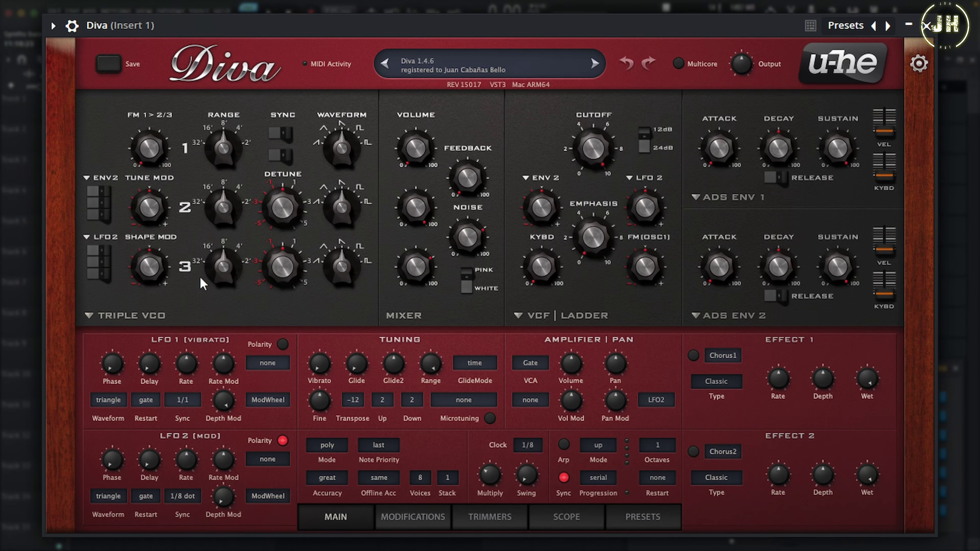
{"action": "left_click", "coordinate": [518, 317]}
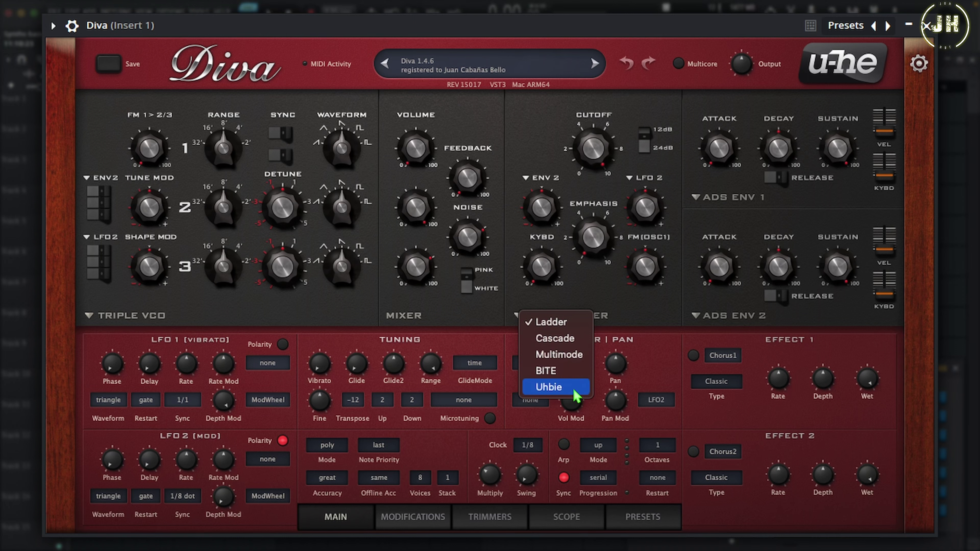
{"action": "left_click", "coordinate": [593, 297]}
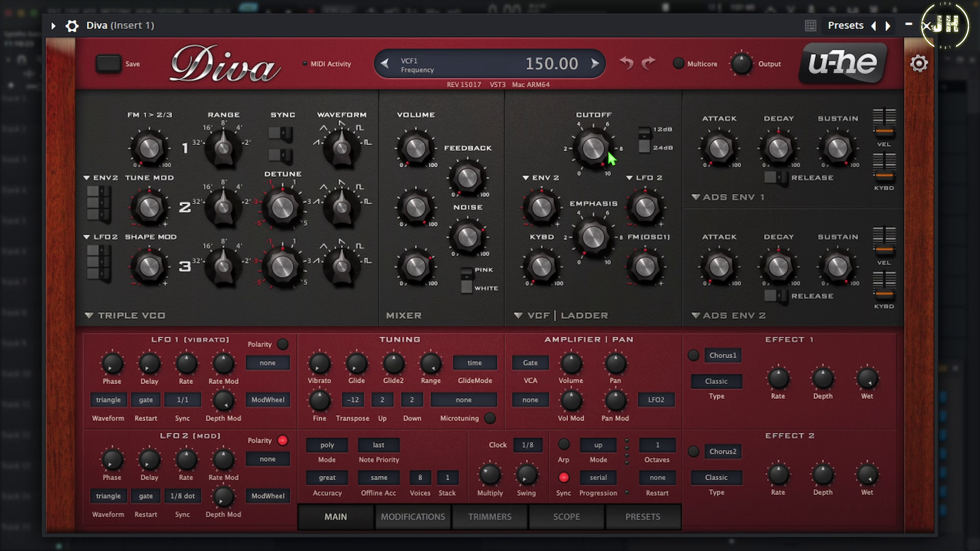
- Check the Ladder filter's cutoff at 150, and switch its slope to 12 dB and back to 24 dB
{"action": "left_click_drag", "start_coordinate": [594, 150], "coordinate": [610, 123]}
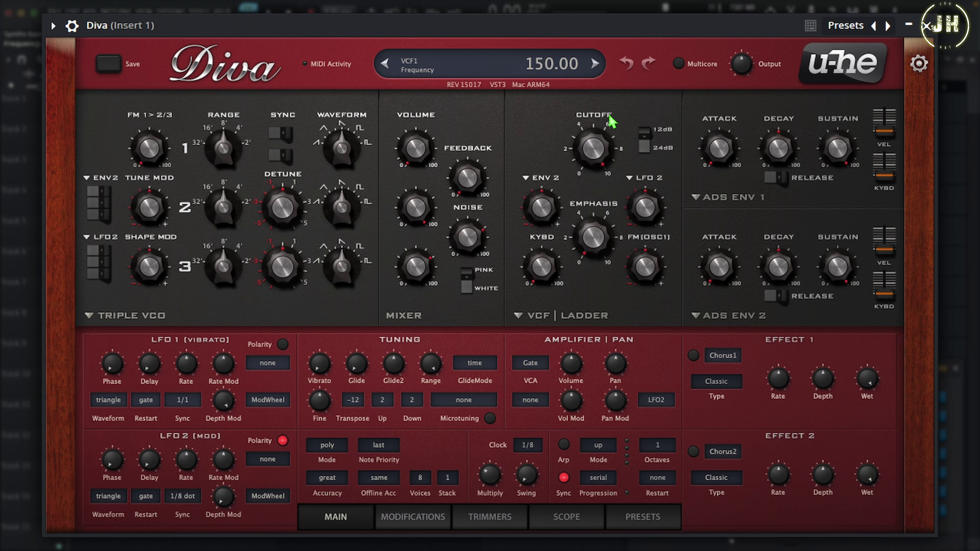
{"action": "left_click", "coordinate": [644, 137]}
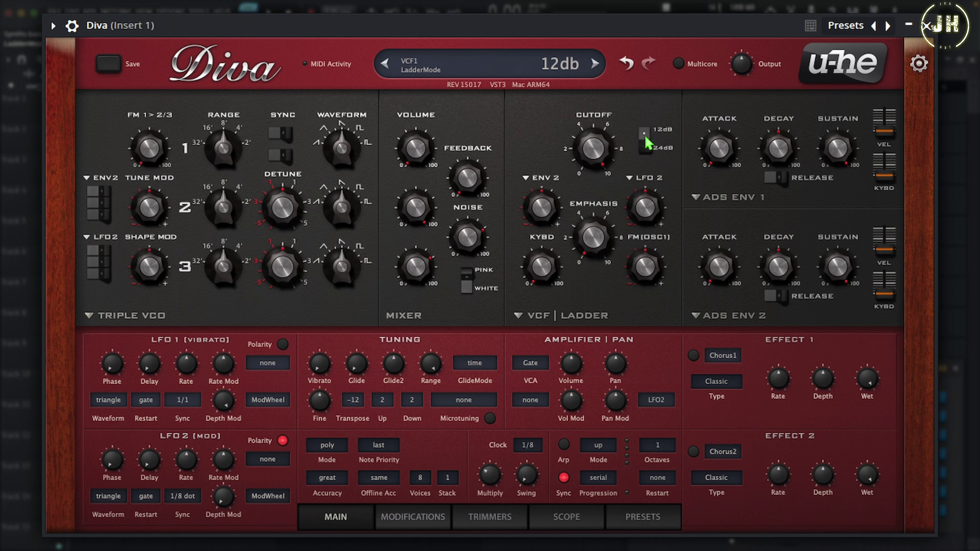
{"action": "left_click", "coordinate": [645, 137]}
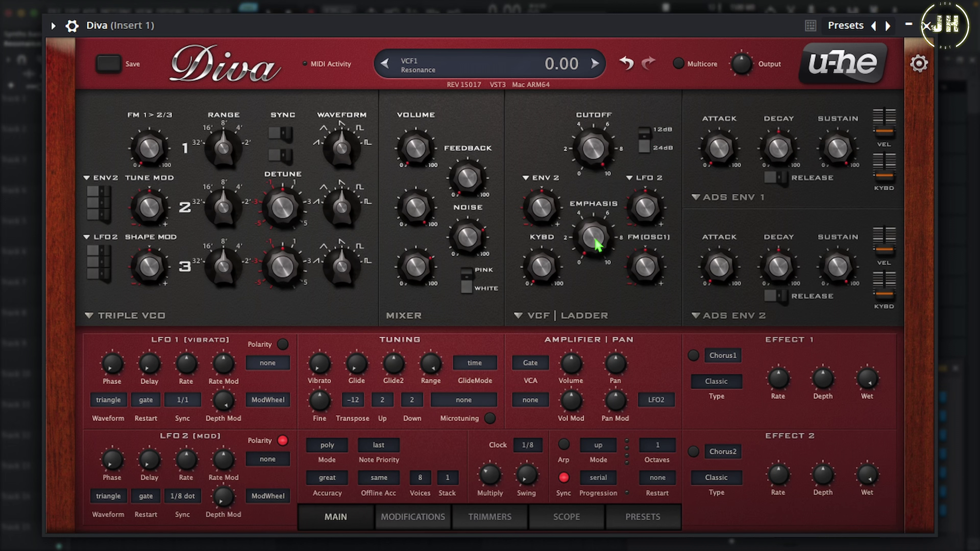
- Try out the Ladder filter's cutoff and emphasis, and toggle its slope between 12 dB and 24 dB
{"action": "left_click_drag", "start_coordinate": [597, 244], "coordinate": [613, 295]}
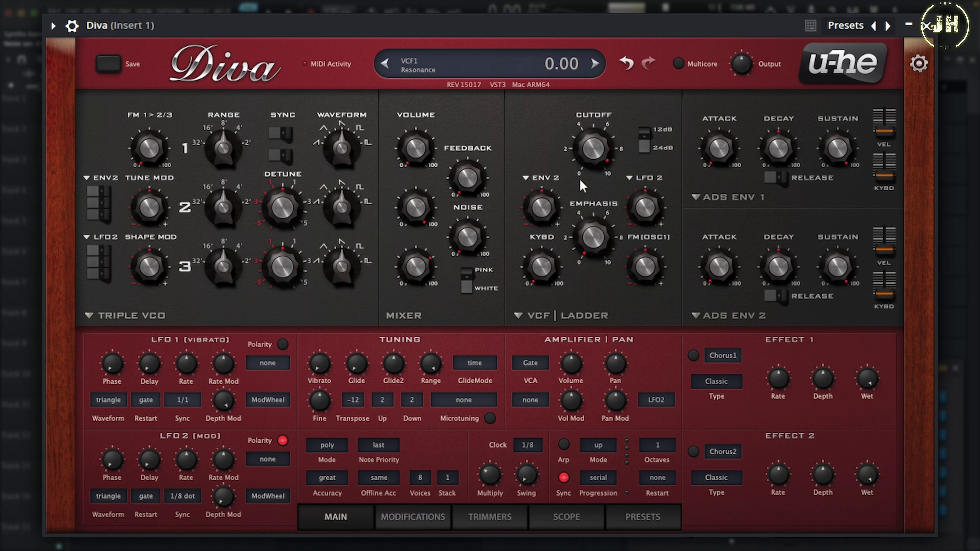
{"action": "left_click_drag", "start_coordinate": [592, 145], "coordinate": [590, 203]}
{"action": "left_click_drag", "start_coordinate": [593, 237], "coordinate": [603, 151]}
{"action": "left_click", "coordinate": [658, 132]}
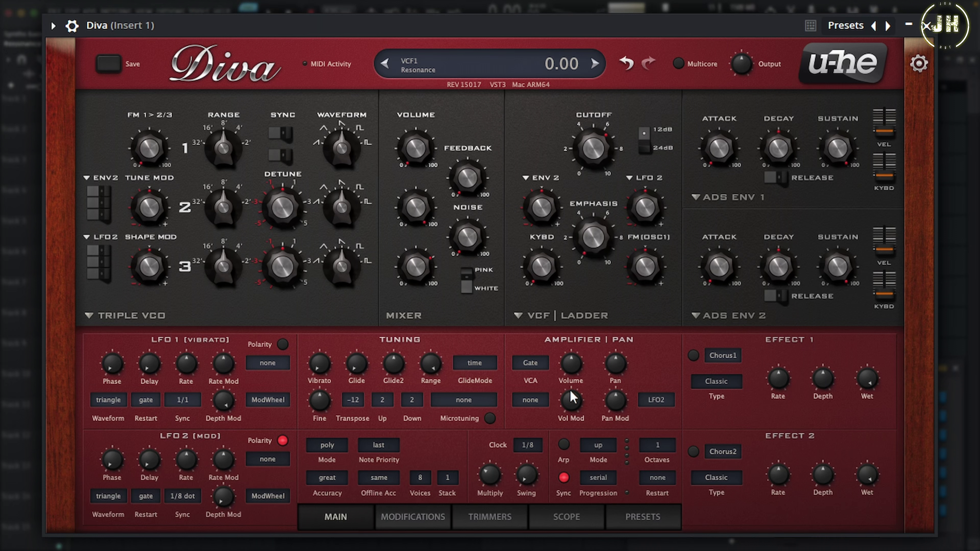
- Change the VCF model to Cascade, lower its cutoff, turn 12dB off, and switch its character to clean and back to rough
{"action": "left_click", "coordinate": [520, 318]}
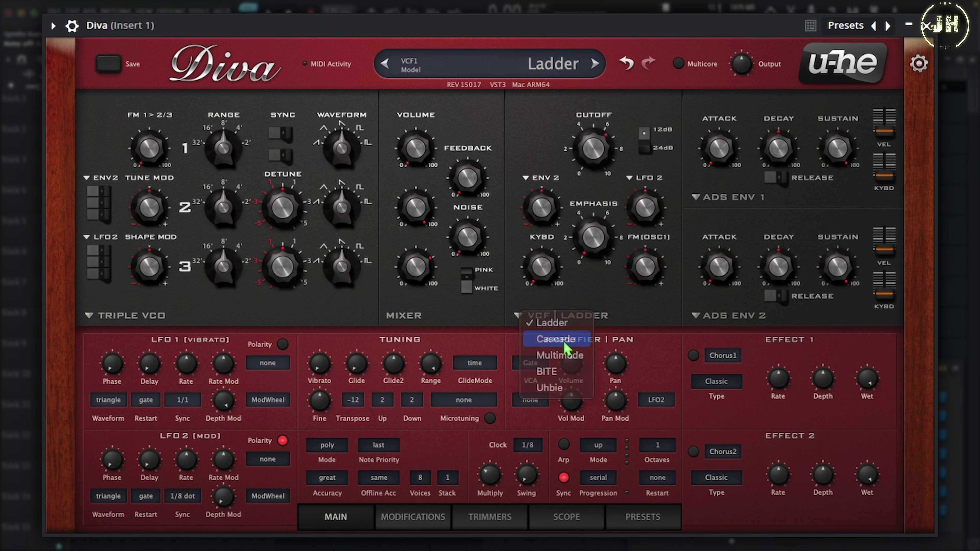
{"action": "left_click", "coordinate": [556, 339]}
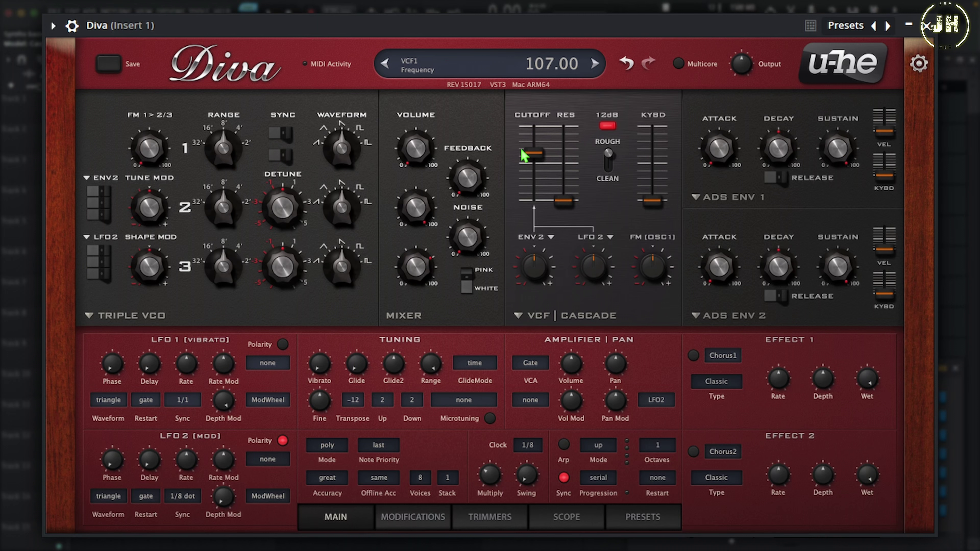
{"action": "left_click_drag", "start_coordinate": [538, 162], "coordinate": [566, 201]}
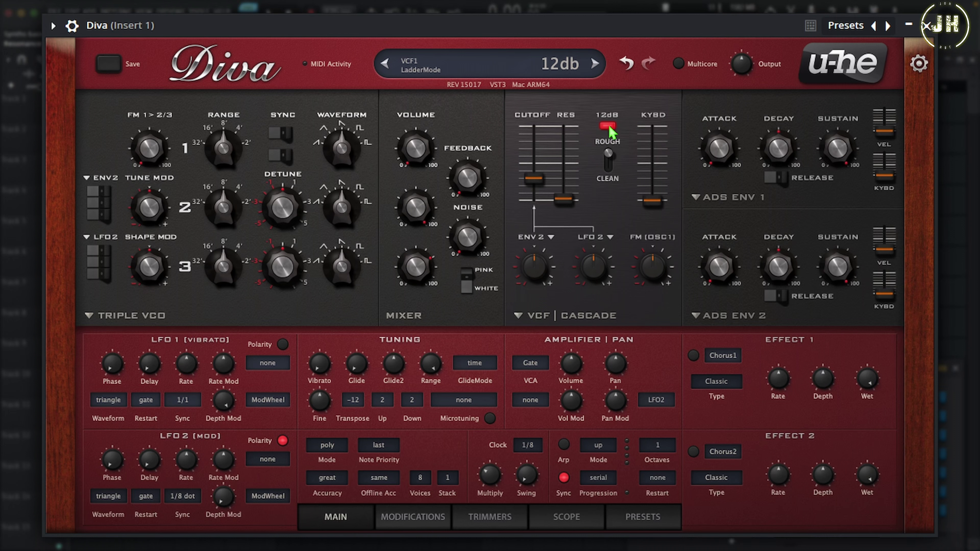
{"action": "left_click", "coordinate": [608, 127]}
{"action": "mouse_move", "coordinate": [607, 158]}
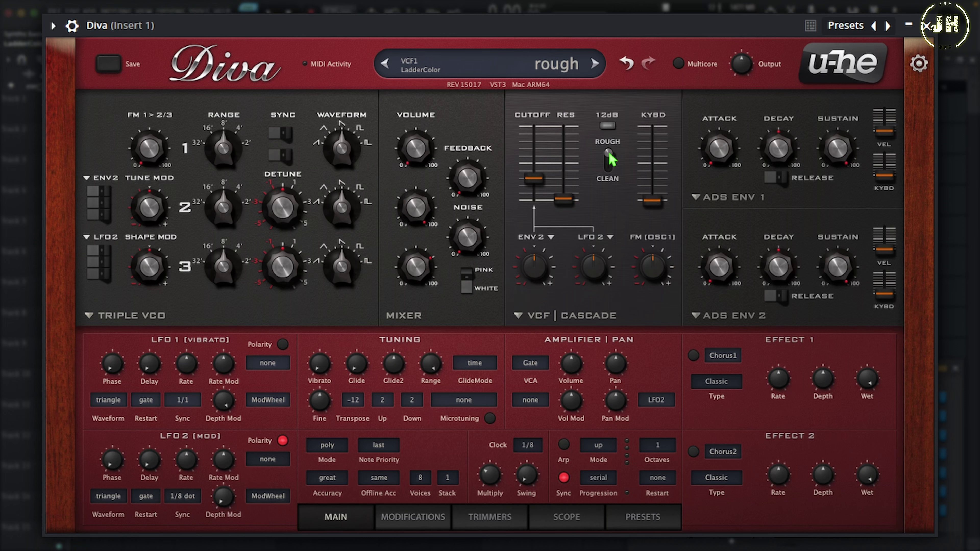
{"action": "left_click", "coordinate": [609, 158]}
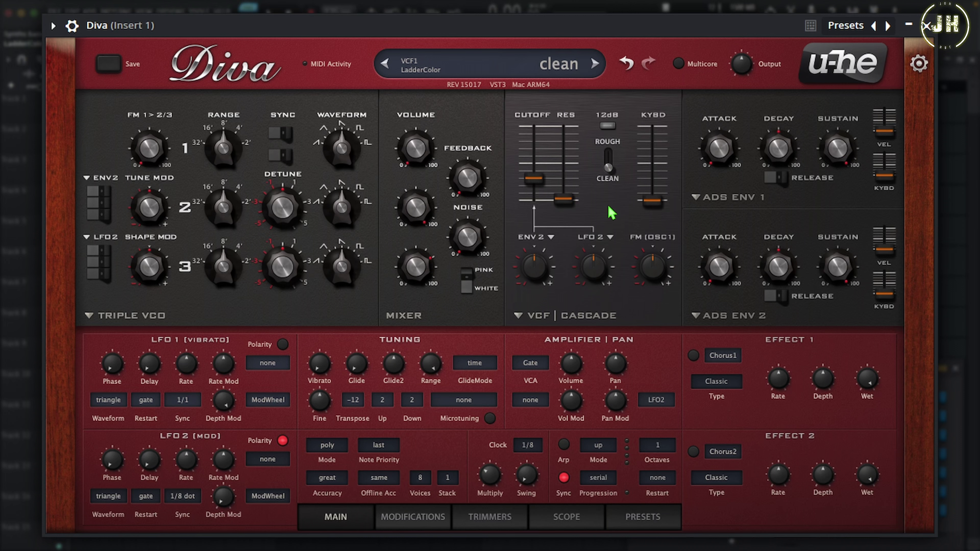
{"action": "left_click", "coordinate": [609, 162]}
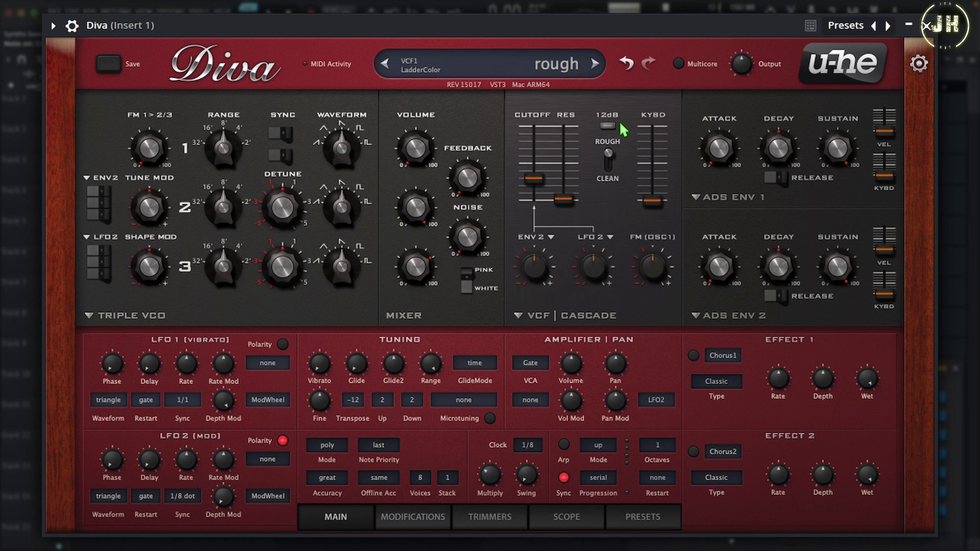
- Try out the Cascade filter's cutoff and raised resonance with the 12dB switch, ending with the cutoff at 92
{"action": "left_click_drag", "start_coordinate": [534, 179], "coordinate": [537, 149]}
{"action": "left_click_drag", "start_coordinate": [563, 199], "coordinate": [536, 156]}
{"action": "left_click", "coordinate": [608, 126]}
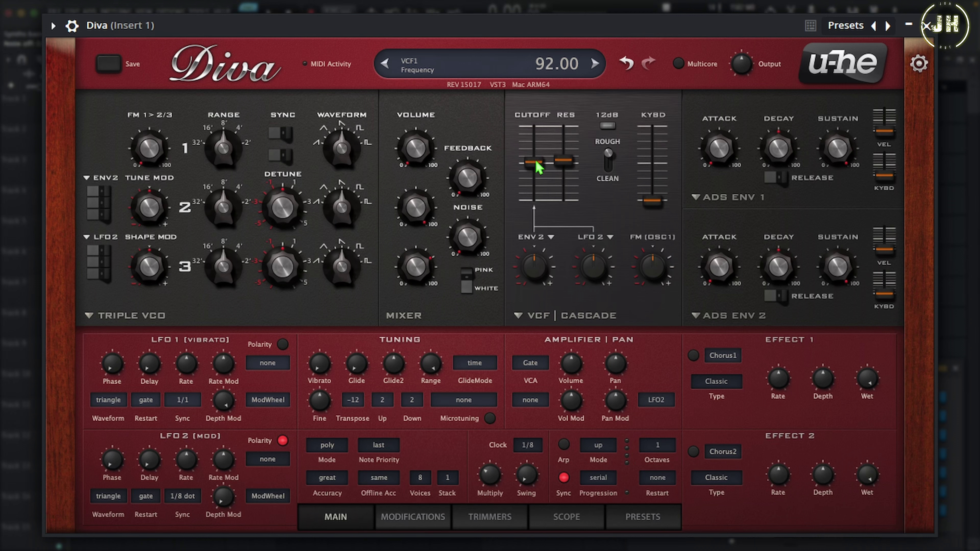
- Change the VCF model to Multimode and switch through its LP4, LP2, HP and BP modes, ending on BP
{"action": "left_click", "coordinate": [519, 317]}
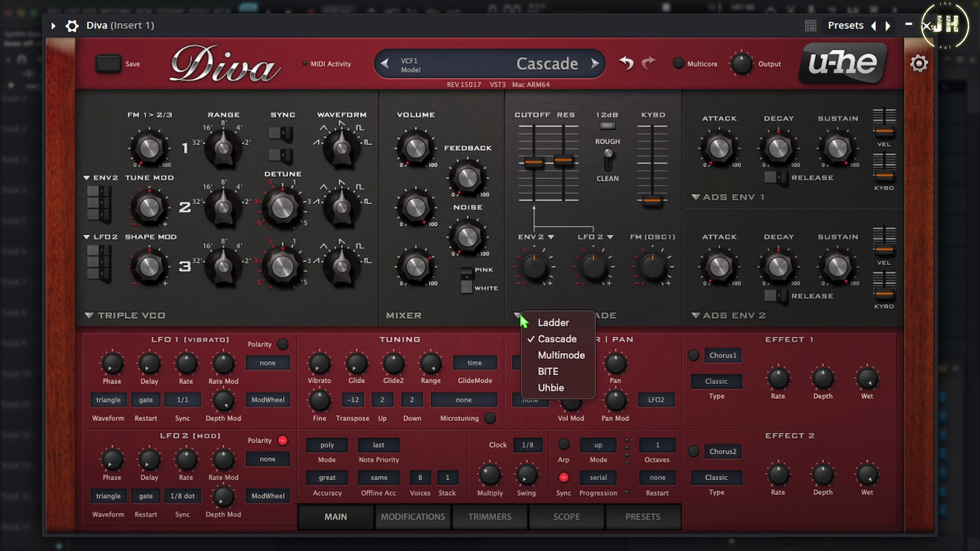
{"action": "left_click", "coordinate": [570, 360]}
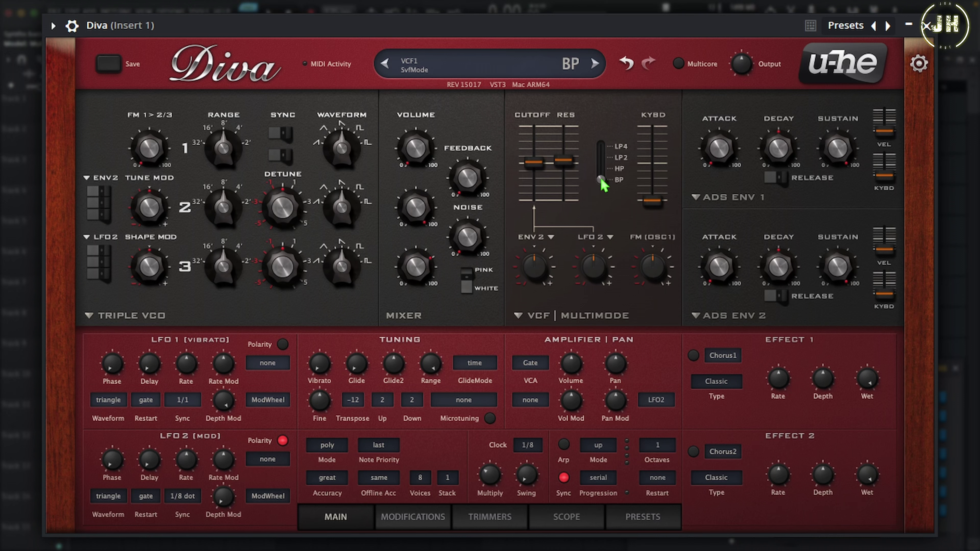
{"action": "left_click_drag", "start_coordinate": [602, 180], "coordinate": [603, 138]}
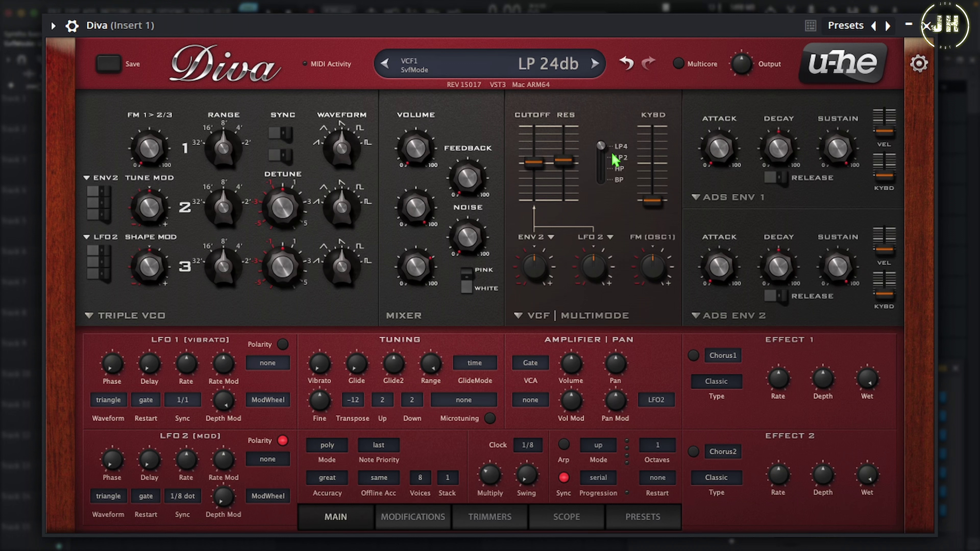
{"action": "left_click", "coordinate": [601, 157]}
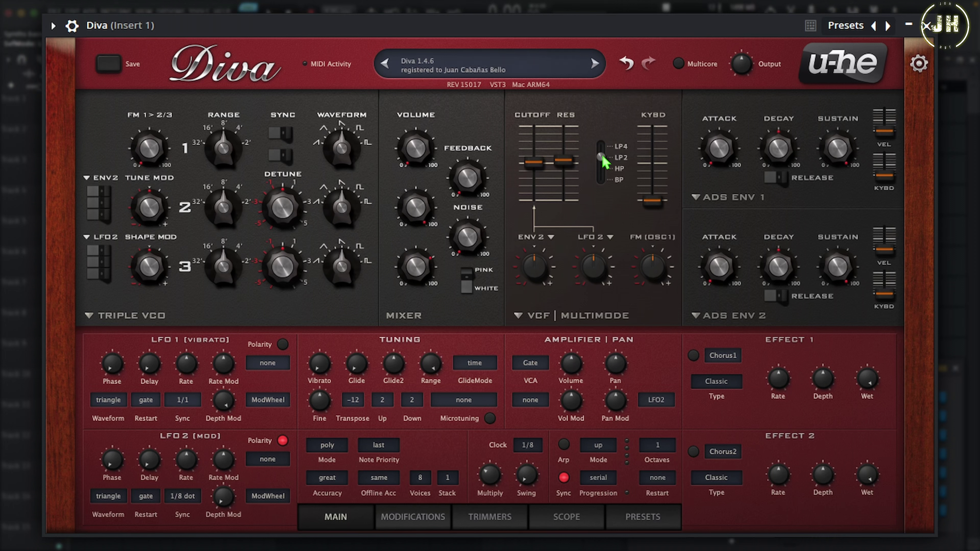
{"action": "left_click", "coordinate": [604, 158]}
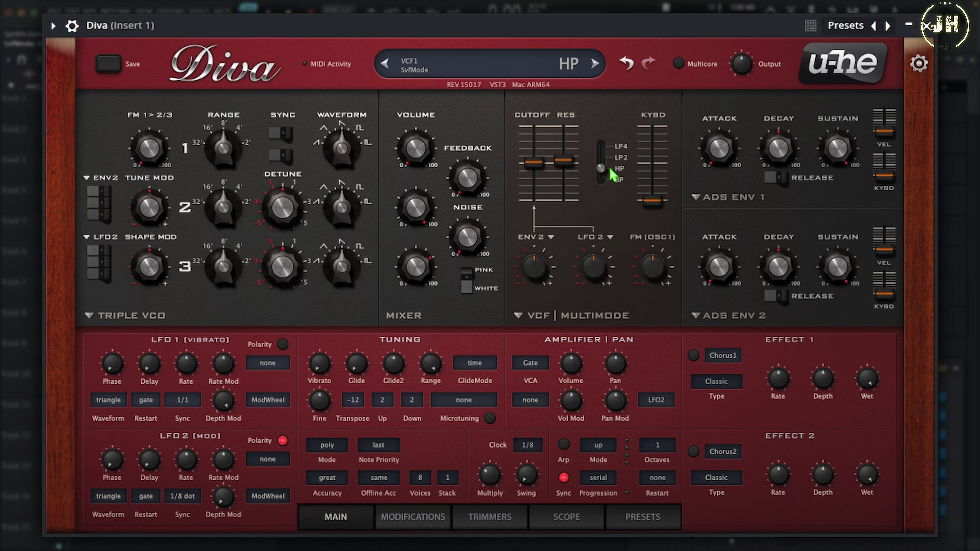
{"action": "left_click", "coordinate": [600, 180]}
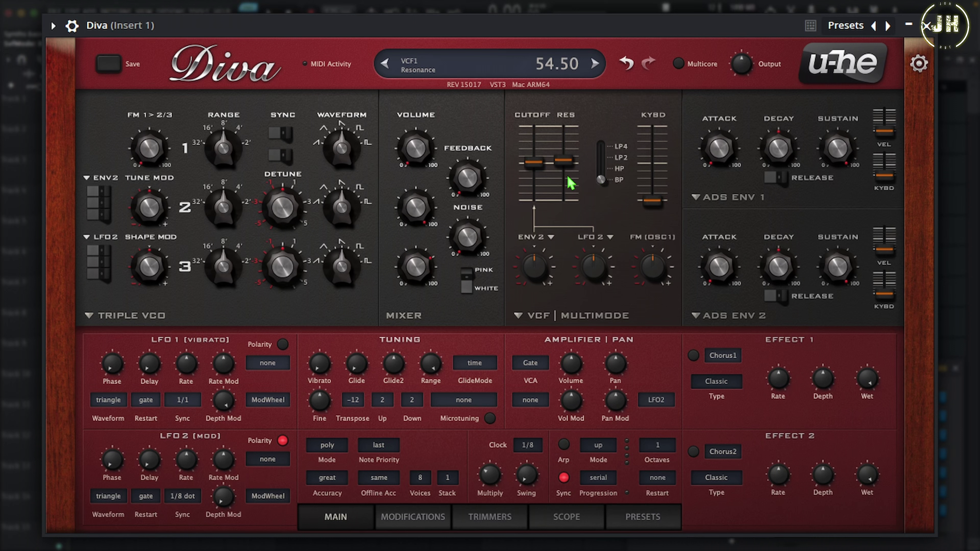
- Try out the Multimode filter's cutoff and resonance in the BP, HP, LP2 and LP4 modes, ending on LP4
{"action": "left_click_drag", "start_coordinate": [536, 181], "coordinate": [572, 130]}
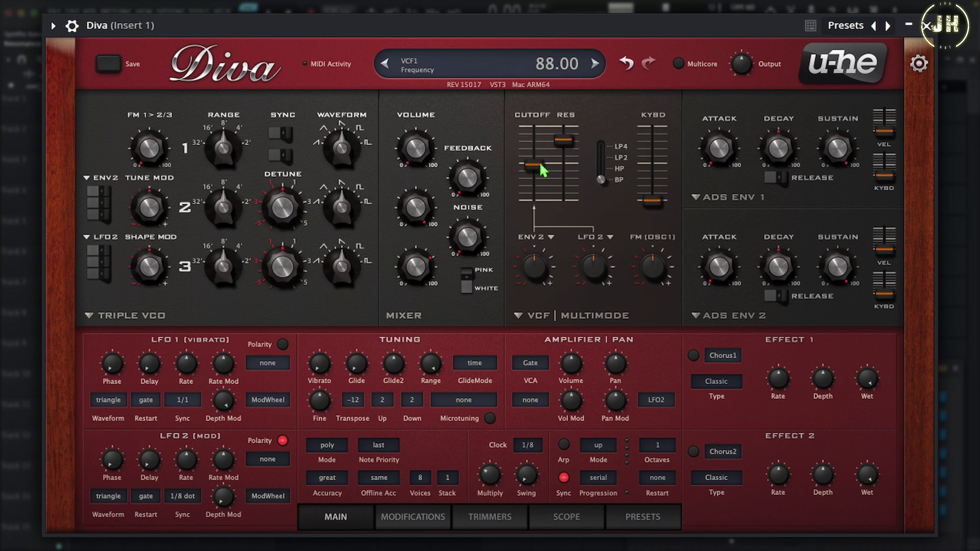
{"action": "mouse_move", "coordinate": [543, 167]}
{"action": "left_mouse_down"}
{"action": "mouse_move", "coordinate": [544, 133]}
{"action": "mouse_move", "coordinate": [535, 181]}
{"action": "left_mouse_up"}
{"action": "left_click_drag", "start_coordinate": [601, 180], "coordinate": [603, 170]}
{"action": "left_click_drag", "start_coordinate": [564, 140], "coordinate": [535, 179]}
{"action": "left_click_drag", "start_coordinate": [601, 168], "coordinate": [601, 157]}
{"action": "mouse_move", "coordinate": [534, 178]}
{"action": "left_mouse_down"}
{"action": "mouse_move", "coordinate": [537, 137]}
{"action": "mouse_move", "coordinate": [530, 188]}
{"action": "mouse_move", "coordinate": [577, 150]}
{"action": "mouse_move", "coordinate": [532, 164]}
{"action": "mouse_move", "coordinate": [538, 131]}
{"action": "mouse_move", "coordinate": [534, 177]}
{"action": "left_mouse_up"}
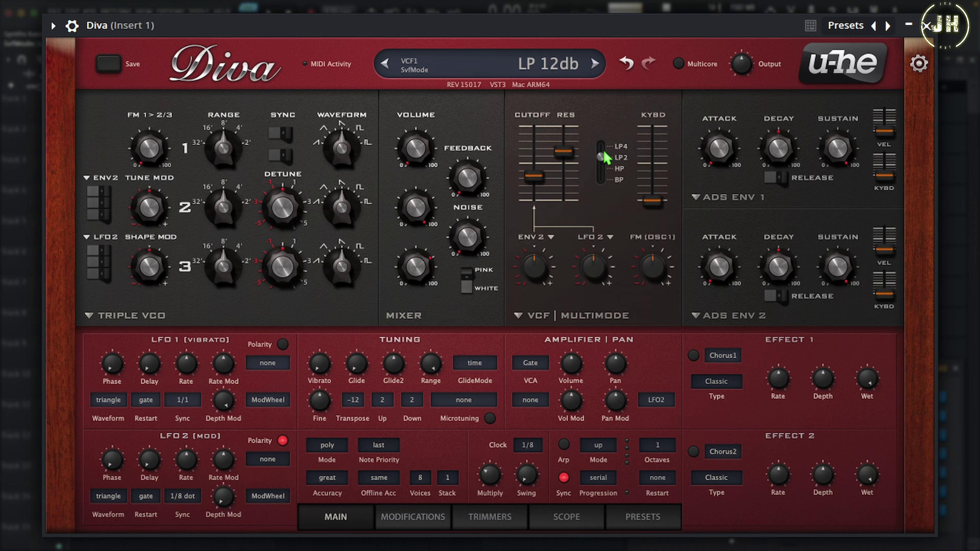
{"action": "left_click_drag", "start_coordinate": [606, 157], "coordinate": [604, 145]}
{"action": "left_click_drag", "start_coordinate": [534, 177], "coordinate": [547, 154]}
- Change the VCF model to BITE, lower its peak to 57, and set its revision to 1
{"action": "left_click", "coordinate": [561, 315]}
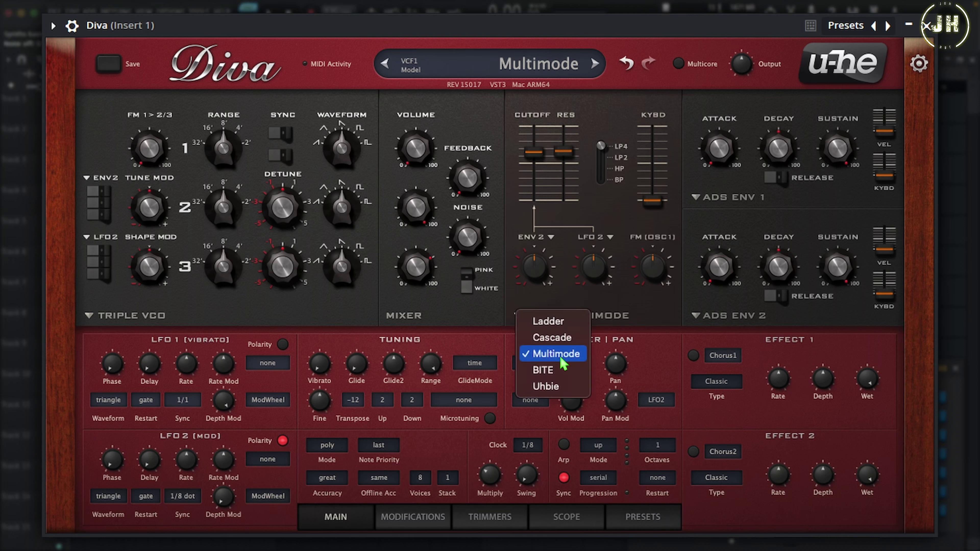
{"action": "left_click", "coordinate": [556, 370]}
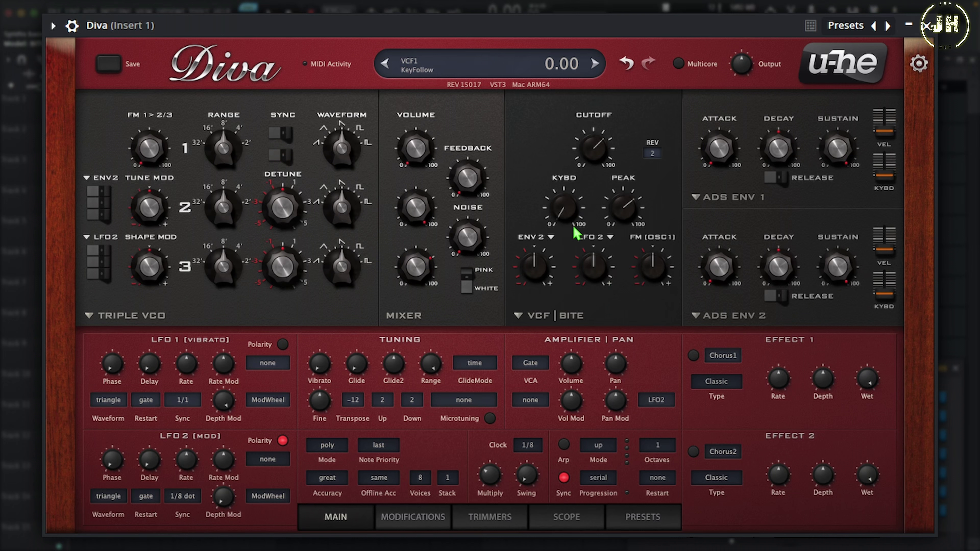
{"action": "mouse_move", "coordinate": [600, 153]}
{"action": "left_mouse_down"}
{"action": "mouse_move", "coordinate": [596, 190]}
{"action": "mouse_move", "coordinate": [599, 152]}
{"action": "left_mouse_up"}
{"action": "left_click_drag", "start_coordinate": [623, 210], "coordinate": [622, 217]}
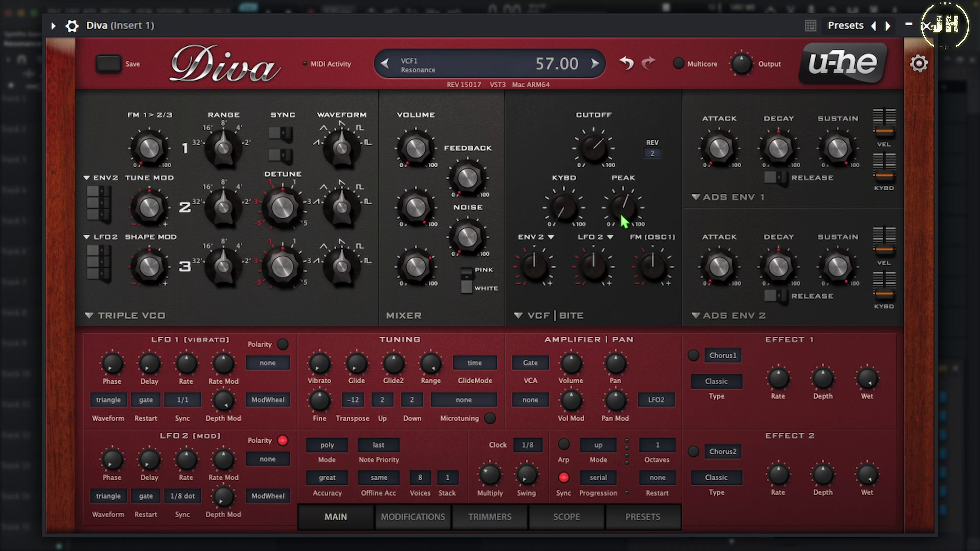
{"action": "left_click", "coordinate": [653, 156]}
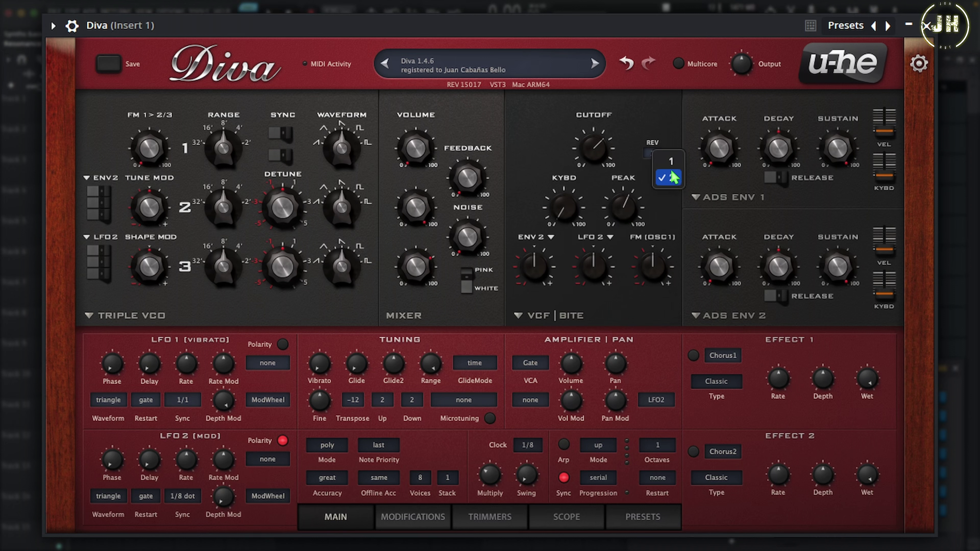
{"action": "left_click", "coordinate": [671, 160]}
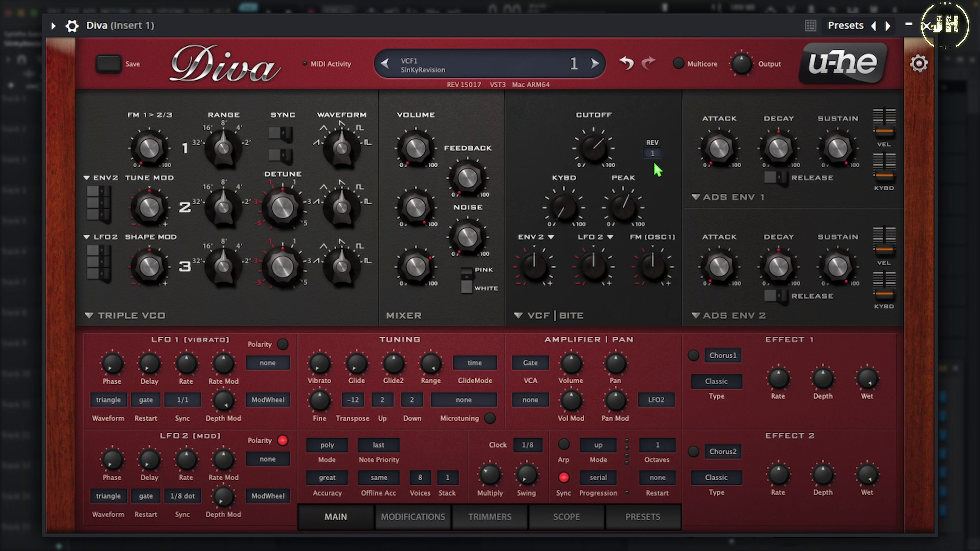
- Sweep the BITE filter's cutoff and peak in revision 1, then in revision 2 with the peak turned down to minimum
{"action": "mouse_move", "coordinate": [594, 153]}
{"action": "left_mouse_down"}
{"action": "mouse_move", "coordinate": [600, 197]}
{"action": "mouse_move", "coordinate": [595, 163]}
{"action": "mouse_move", "coordinate": [578, 234]}
{"action": "mouse_move", "coordinate": [602, 142]}
{"action": "left_mouse_up"}
{"action": "left_click_drag", "start_coordinate": [622, 204], "coordinate": [646, 190]}
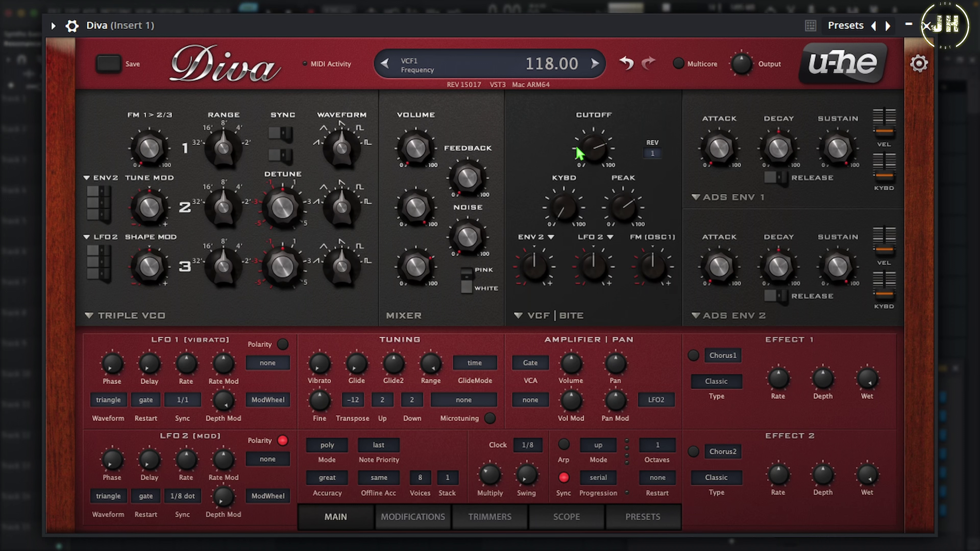
{"action": "left_click_drag", "start_coordinate": [607, 133], "coordinate": [596, 219]}
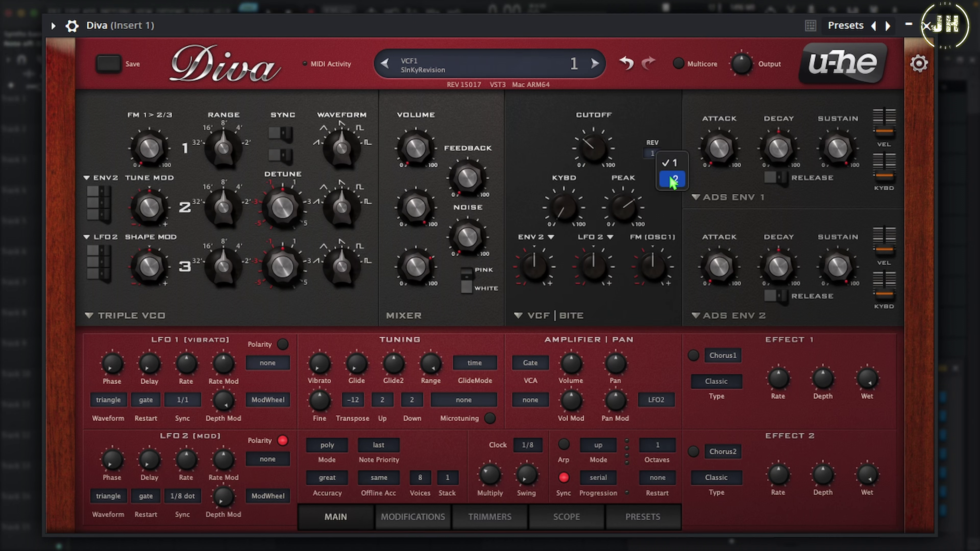
{"action": "left_click_drag", "start_coordinate": [600, 149], "coordinate": [608, 110]}
{"action": "left_click_drag", "start_coordinate": [624, 208], "coordinate": [604, 326]}
{"action": "left_click_drag", "start_coordinate": [579, 115], "coordinate": [619, 182]}
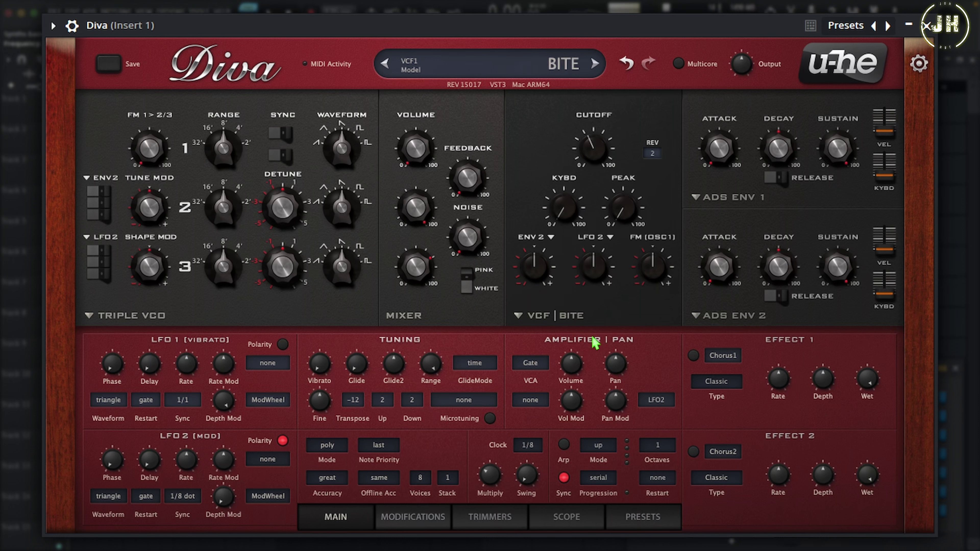
- Change the VCF model to Uhbie and sweep its morph between LP and HP, returning it to about 49.5
{"action": "left_click", "coordinate": [518, 316]}
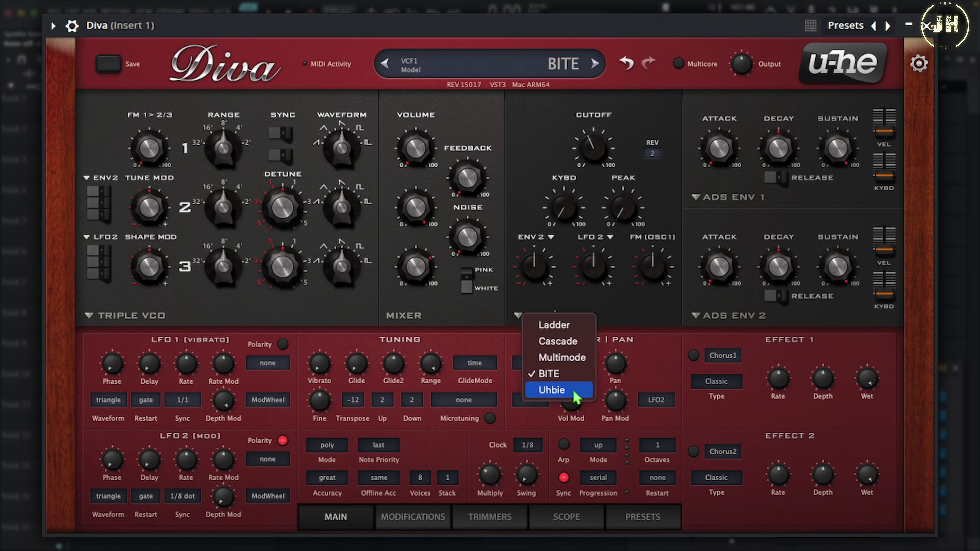
{"action": "left_click", "coordinate": [558, 392]}
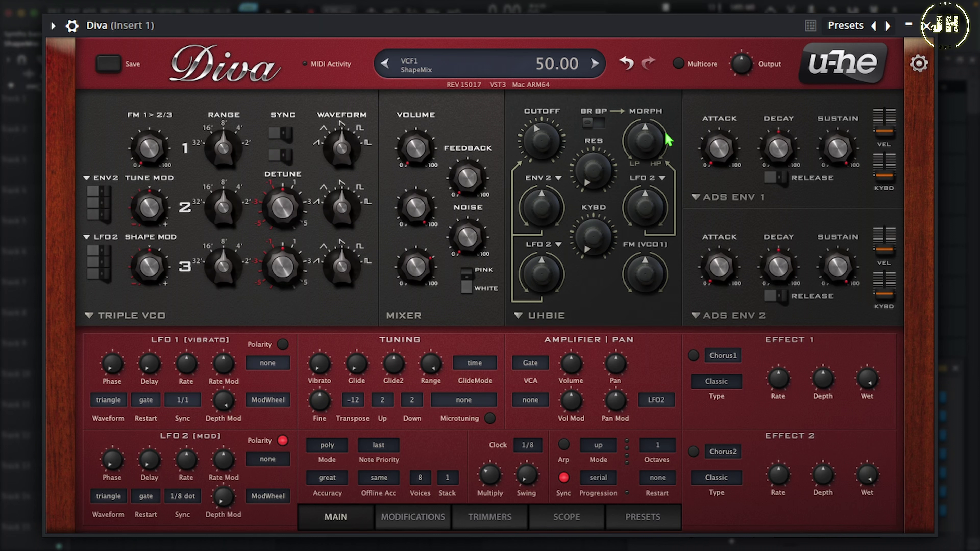
{"action": "left_click_drag", "start_coordinate": [649, 135], "coordinate": [635, 232]}
{"action": "left_click_drag", "start_coordinate": [650, 146], "coordinate": [649, 58]}
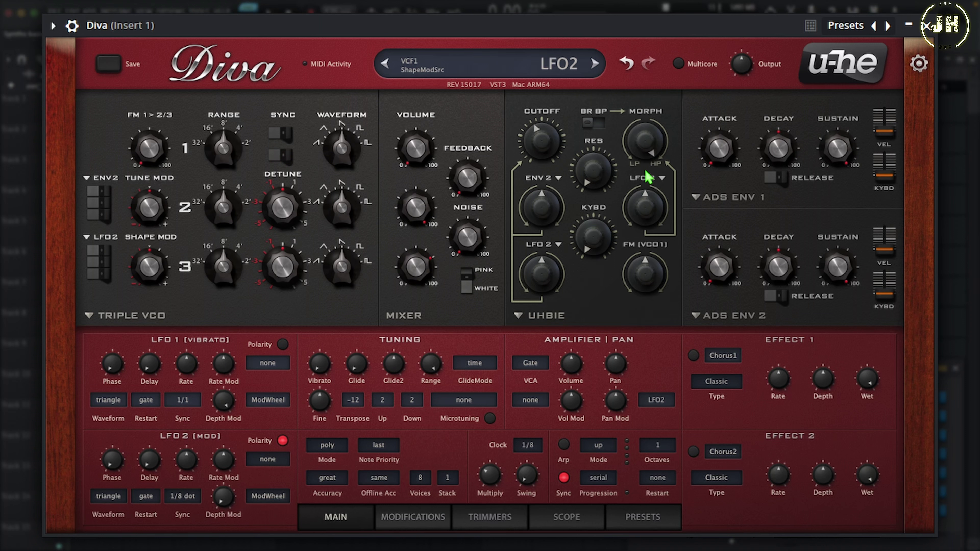
{"action": "left_click_drag", "start_coordinate": [645, 148], "coordinate": [644, 216]}
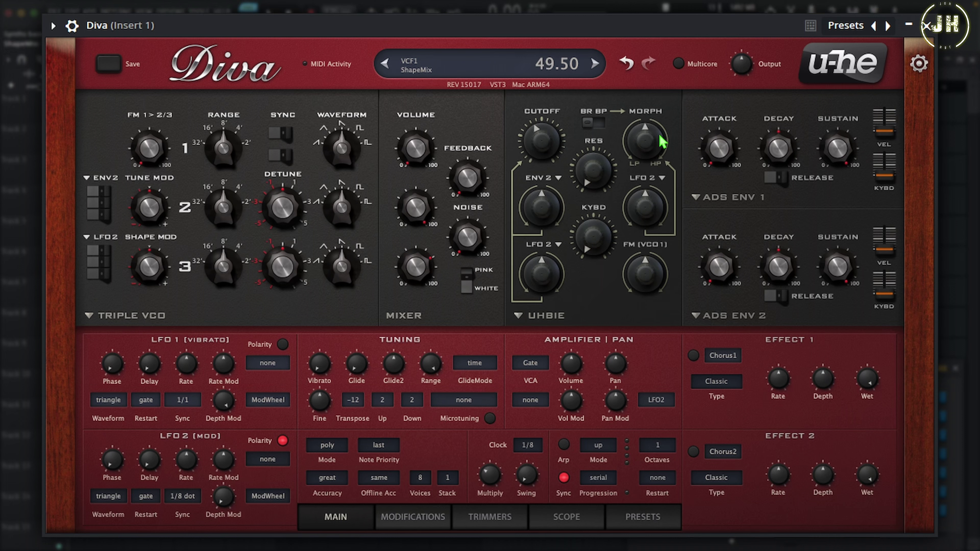
- Raise the Uhbie filter's resonance and sweep its cutoff at different morph settings, ending with the morph at 100
{"action": "left_click_drag", "start_coordinate": [598, 180], "coordinate": [553, 157]}
{"action": "left_click_drag", "start_coordinate": [650, 147], "coordinate": [635, 277]}
{"action": "left_click_drag", "start_coordinate": [548, 142], "coordinate": [565, 213]}
{"action": "left_click_drag", "start_coordinate": [649, 143], "coordinate": [645, 8]}
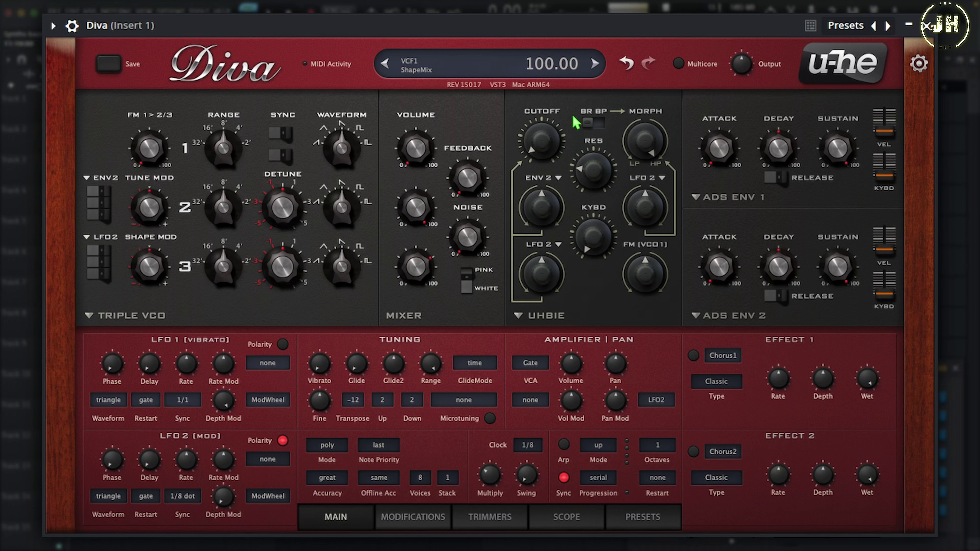
{"action": "left_click_drag", "start_coordinate": [551, 159], "coordinate": [581, 14]}
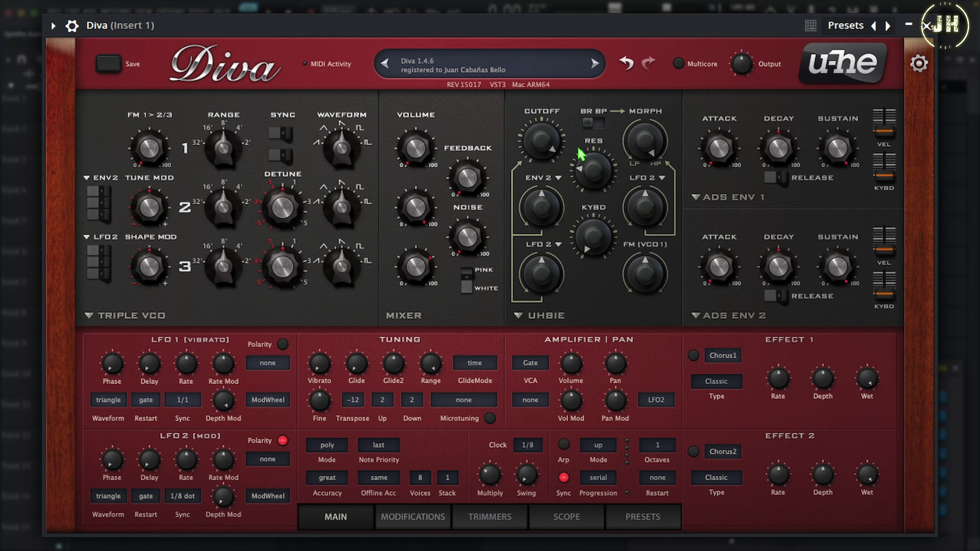
{"action": "left_click_drag", "start_coordinate": [581, 154], "coordinate": [591, 185]}
{"action": "left_click_drag", "start_coordinate": [554, 144], "coordinate": [522, 246]}
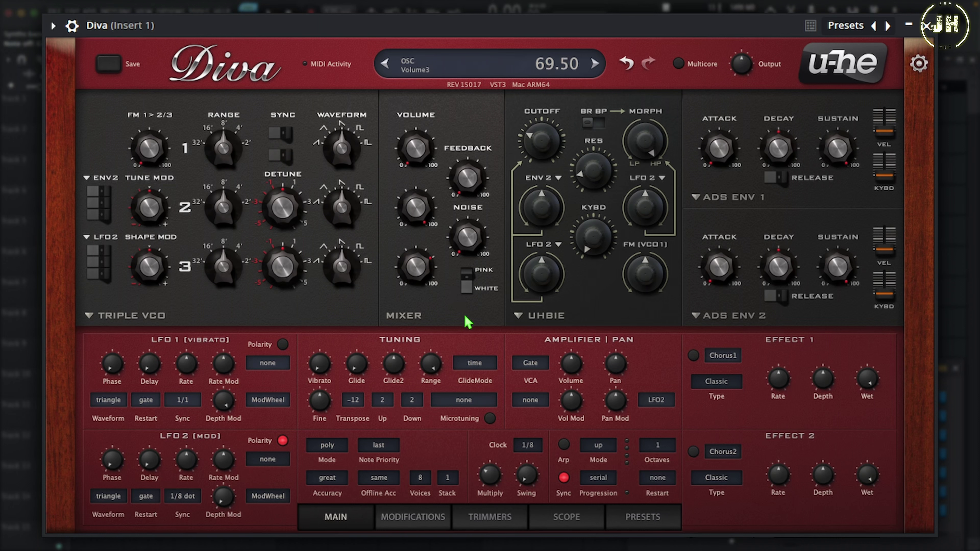
- Change the oscillator model to Dual VCO and the feedback section to HPF post
{"action": "left_click", "coordinate": [90, 315]}
{"action": "left_click", "coordinate": [130, 337]}
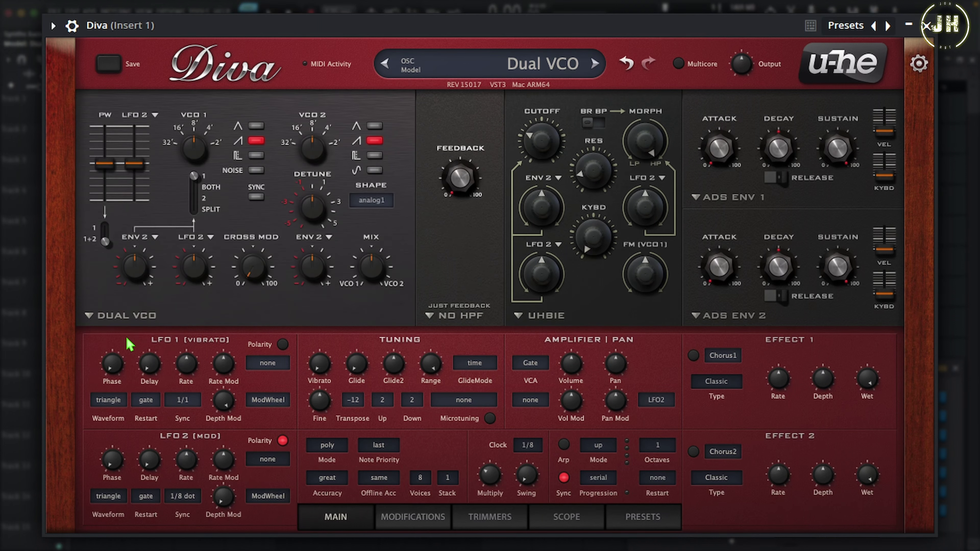
{"action": "left_click", "coordinate": [431, 316]}
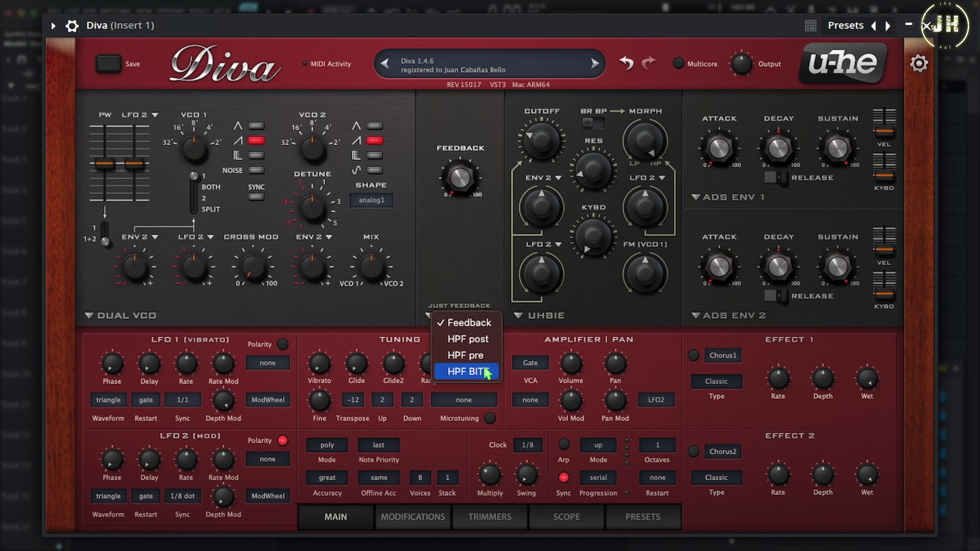
{"action": "left_click", "coordinate": [478, 344]}
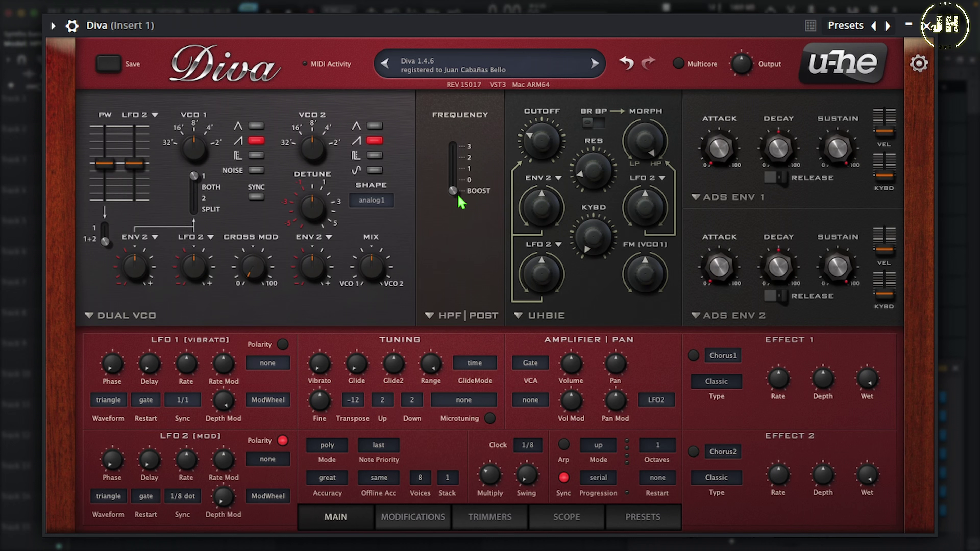
- Set the post high-pass filter to Boost, change the section to HPF pre, and keep its frequency at the 30.00 minimum
{"action": "mouse_move", "coordinate": [452, 191]}
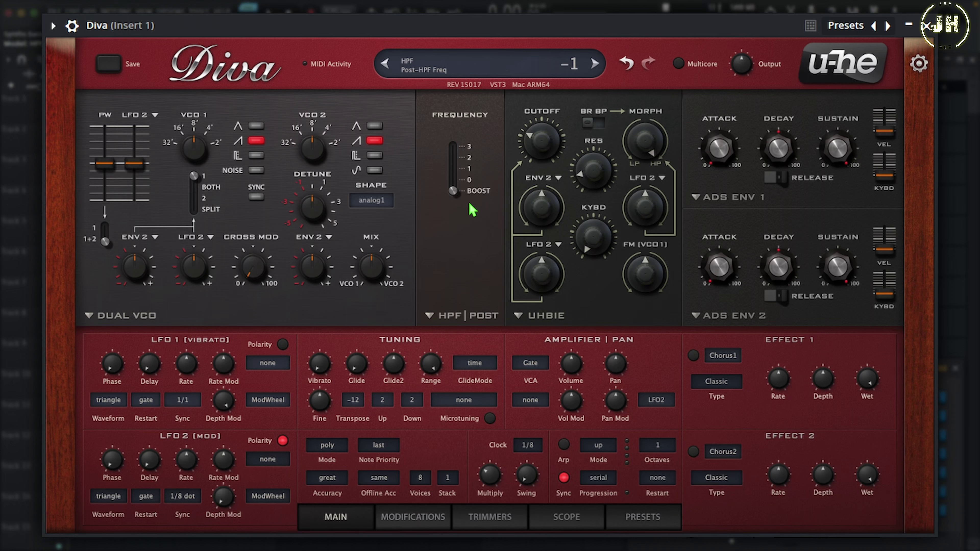
{"action": "left_click_drag", "start_coordinate": [452, 195], "coordinate": [470, 230]}
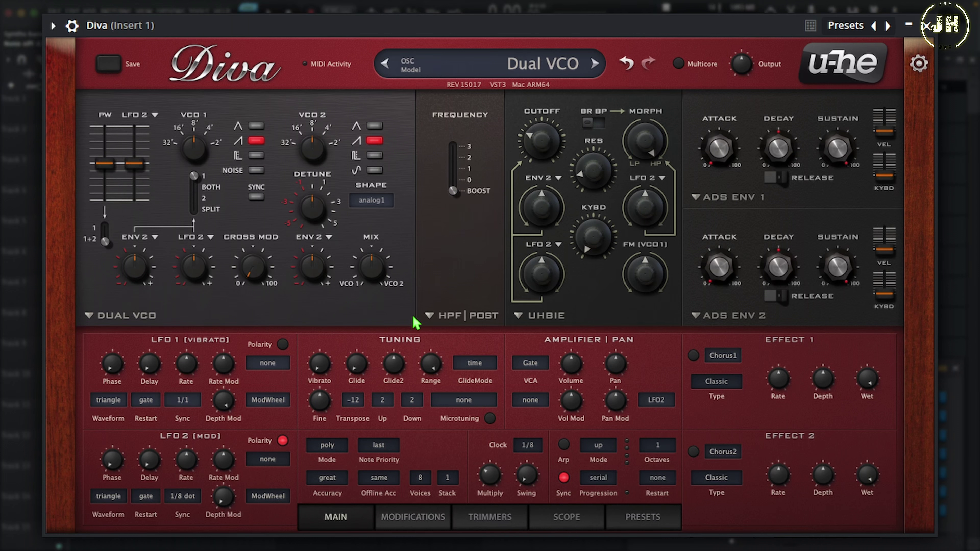
{"action": "left_click", "coordinate": [430, 316]}
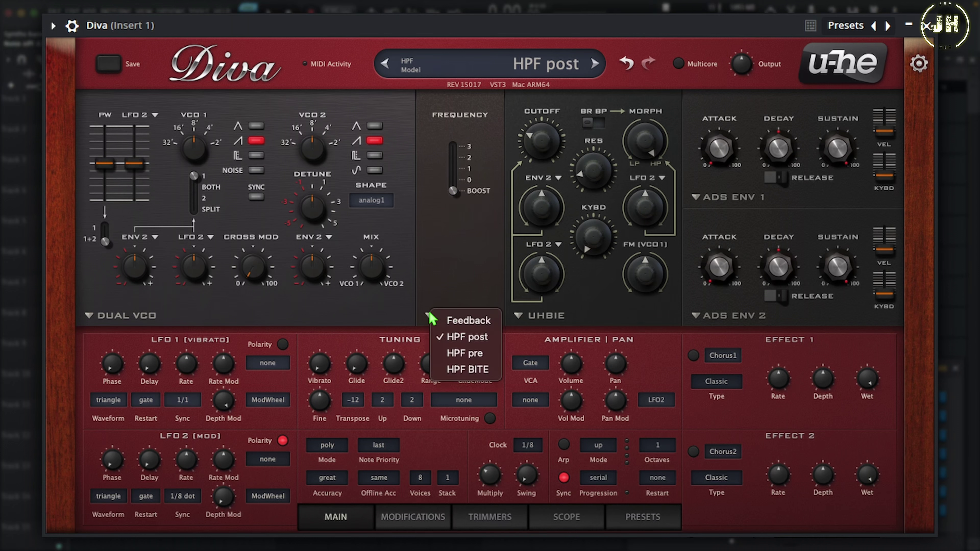
{"action": "left_click", "coordinate": [467, 354]}
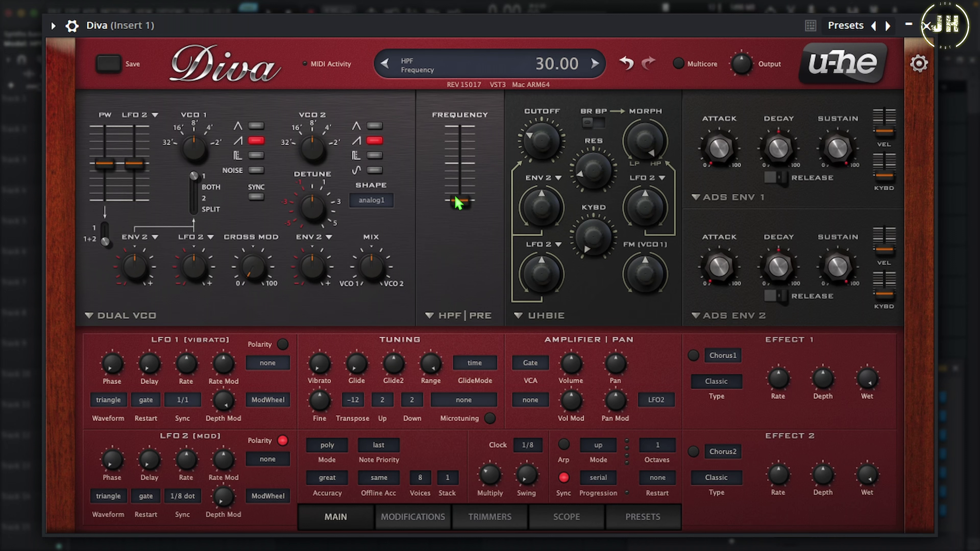
{"action": "mouse_move", "coordinate": [459, 202]}
{"action": "left_mouse_down"}
{"action": "mouse_move", "coordinate": [465, 108]}
{"action": "mouse_move", "coordinate": [460, 216]}
{"action": "left_mouse_up"}
- Change the high-pass section to HPF BITE and adjust its cutoff and peak in revision 1, bringing the peak to 18.50
{"action": "left_click", "coordinate": [430, 316]}
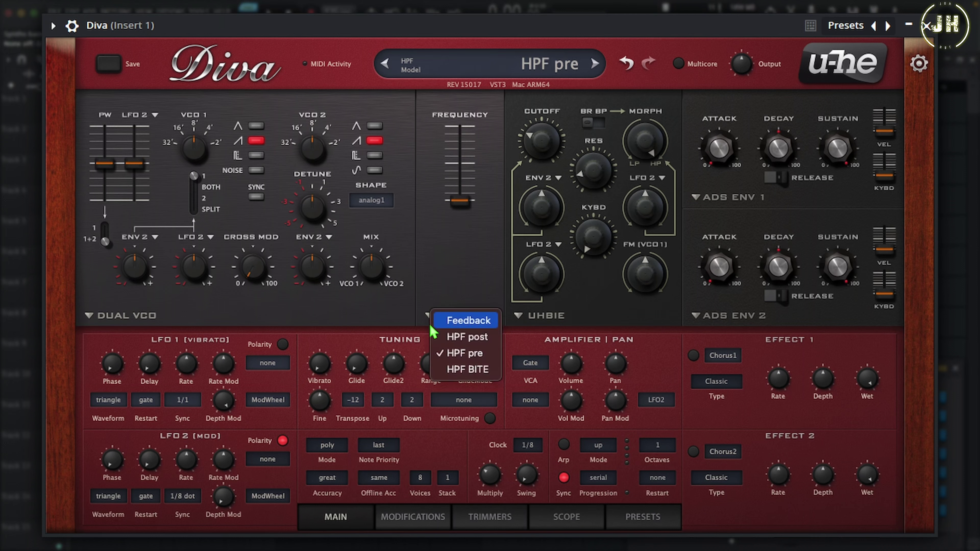
{"action": "left_click", "coordinate": [477, 376]}
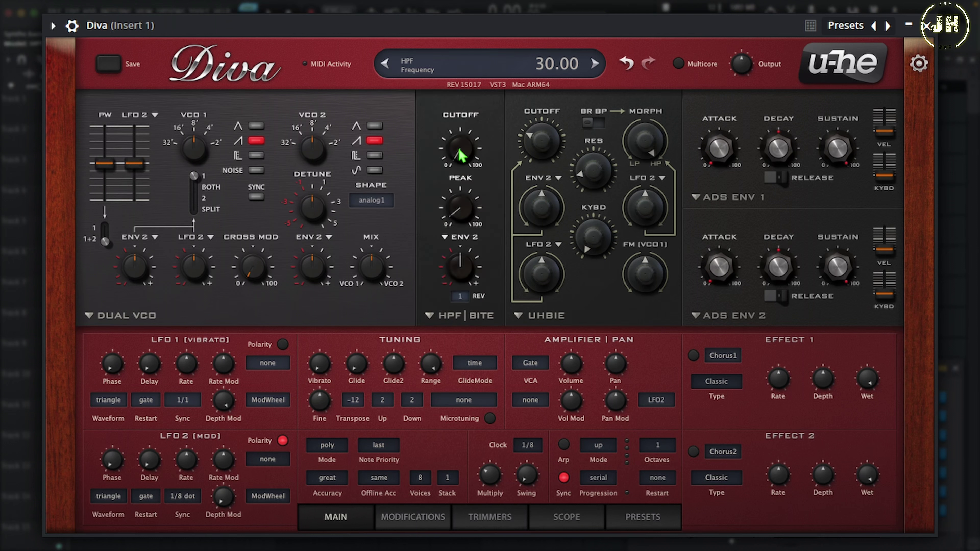
{"action": "left_click_drag", "start_coordinate": [466, 154], "coordinate": [497, 194]}
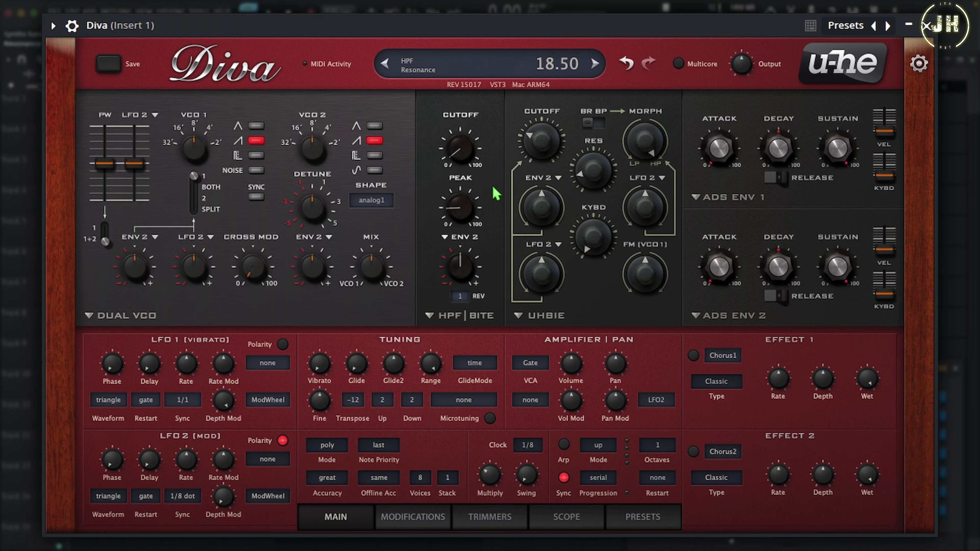
- Switch the BITE filter to revision 2 and sweep its cutoff with the peak raised to 51.50
{"action": "left_click", "coordinate": [461, 297]}
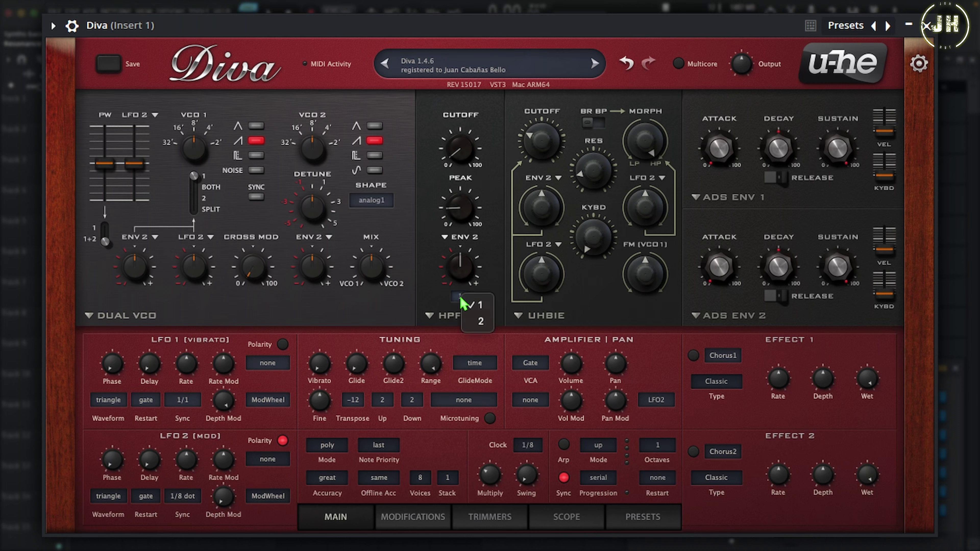
{"action": "left_click", "coordinate": [478, 322]}
{"action": "left_click_drag", "start_coordinate": [463, 170], "coordinate": [478, 21]}
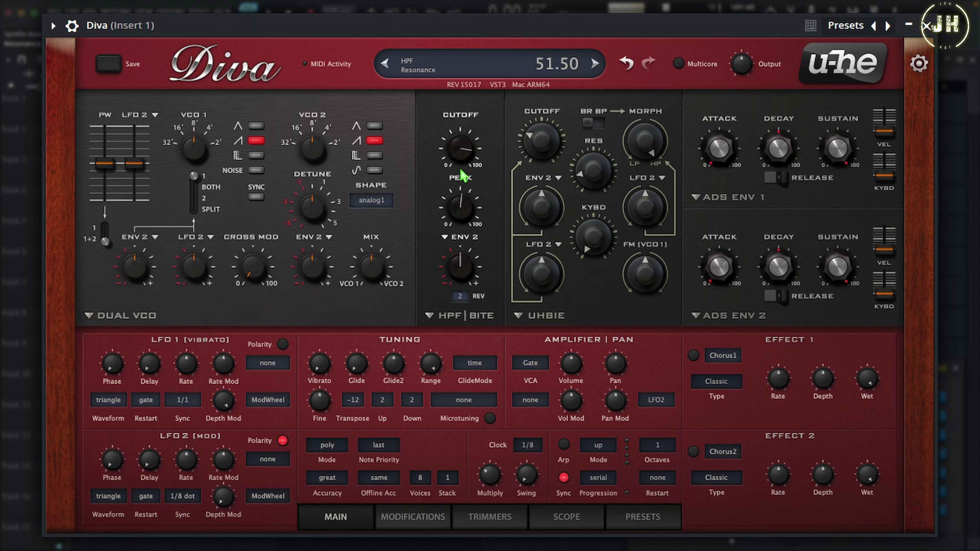
{"action": "left_click_drag", "start_coordinate": [466, 158], "coordinate": [456, 270]}
- Return the BITE filter to revision 1 and turn its cutoff and peak back down
{"action": "left_click", "coordinate": [459, 296]}
{"action": "left_click", "coordinate": [467, 313]}
{"action": "left_click_drag", "start_coordinate": [463, 146], "coordinate": [459, 257]}
{"action": "left_click_drag", "start_coordinate": [461, 207], "coordinate": [474, 270]}
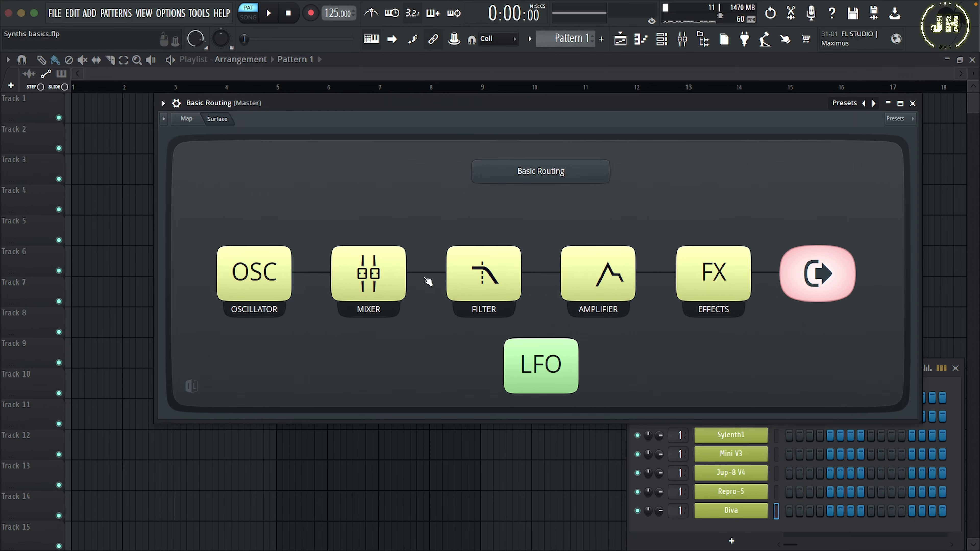
- Close the Basic Routing surface in FL Studio and open the Serum channel
{"action": "left_click", "coordinate": [912, 103]}
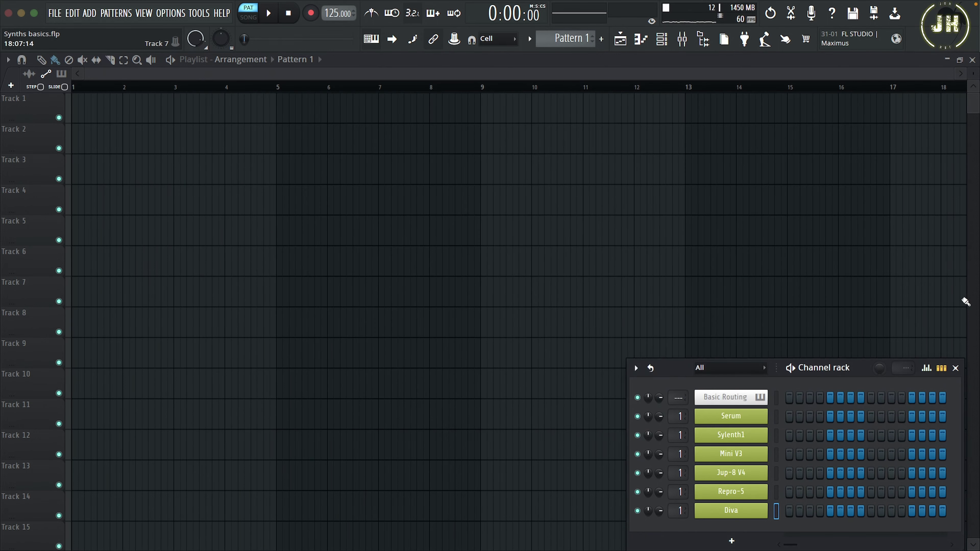
{"action": "left_click", "coordinate": [729, 415]}
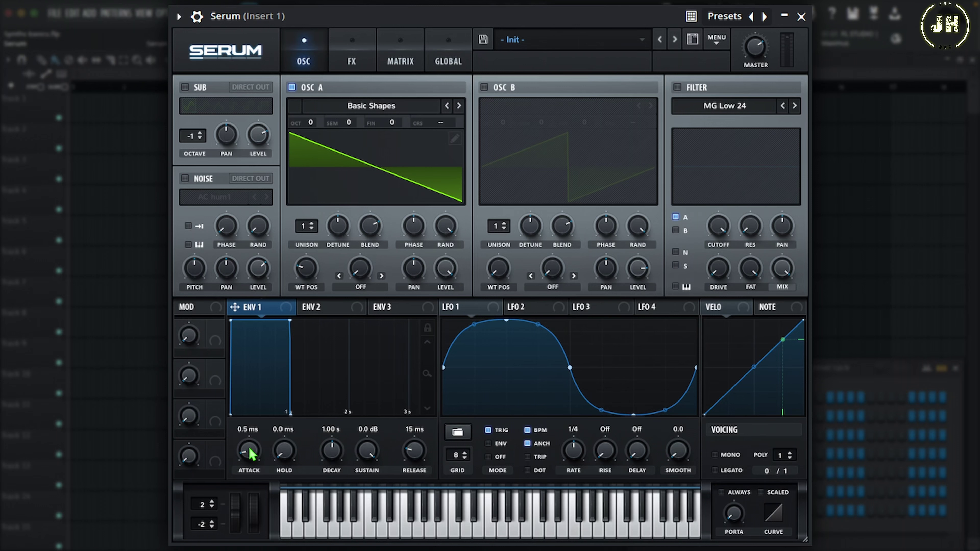
- Compare ENV 1 attack times of 622 ms, 0.0 ms and 532 ms, then reset the attack to 0.5 ms
{"action": "mouse_move", "coordinate": [252, 458]}
{"action": "left_click_drag", "start_coordinate": [253, 457], "coordinate": [263, 413]}
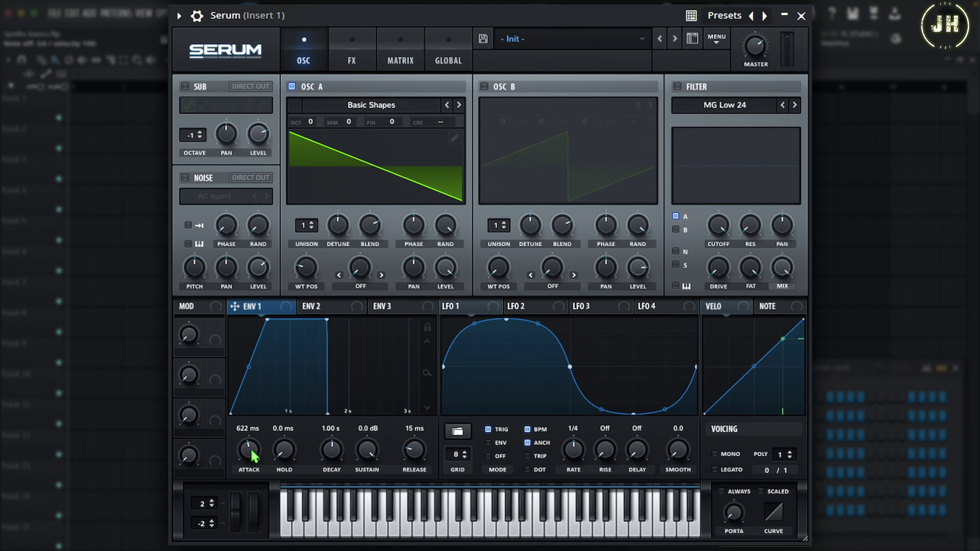
{"action": "left_click_drag", "start_coordinate": [253, 456], "coordinate": [249, 533]}
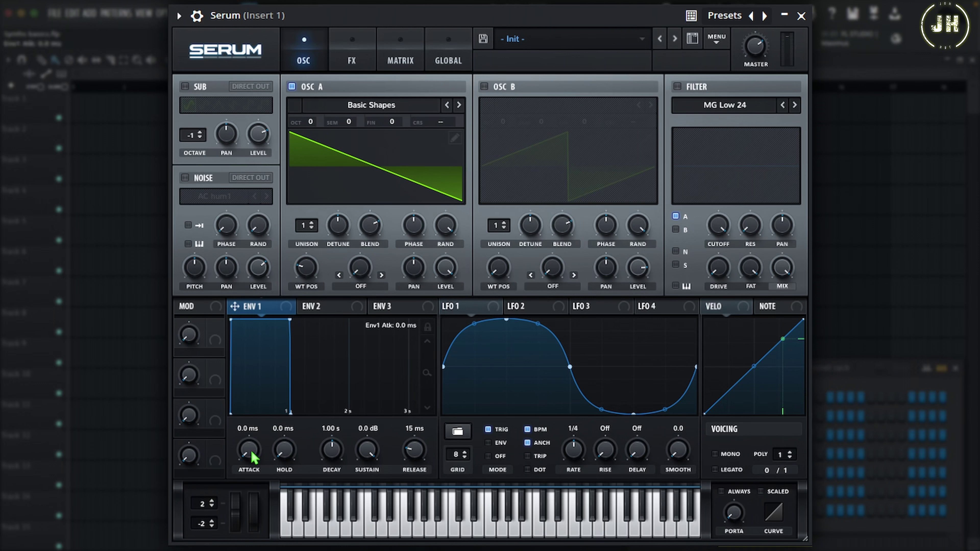
{"action": "left_click_drag", "start_coordinate": [248, 455], "coordinate": [265, 396]}
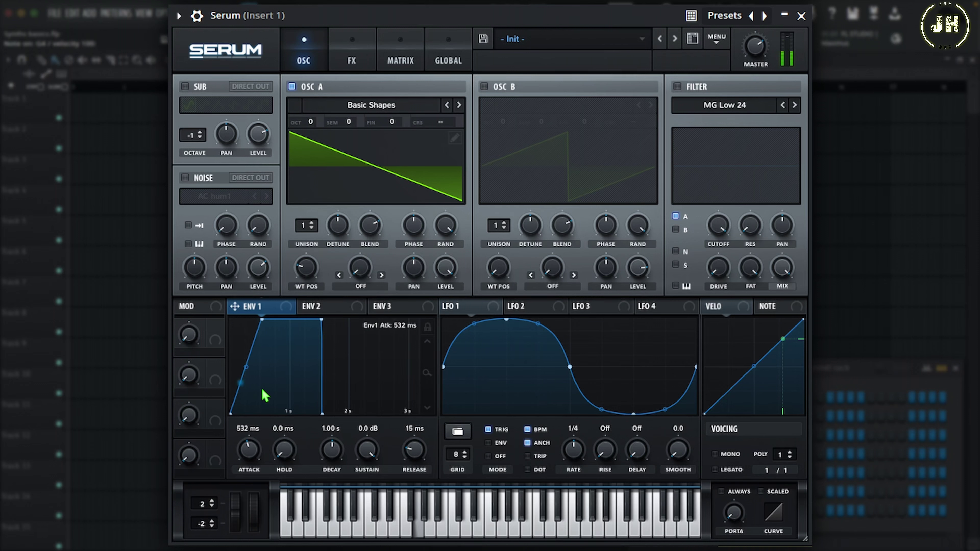
{"action": "double_click", "coordinate": [251, 452]}
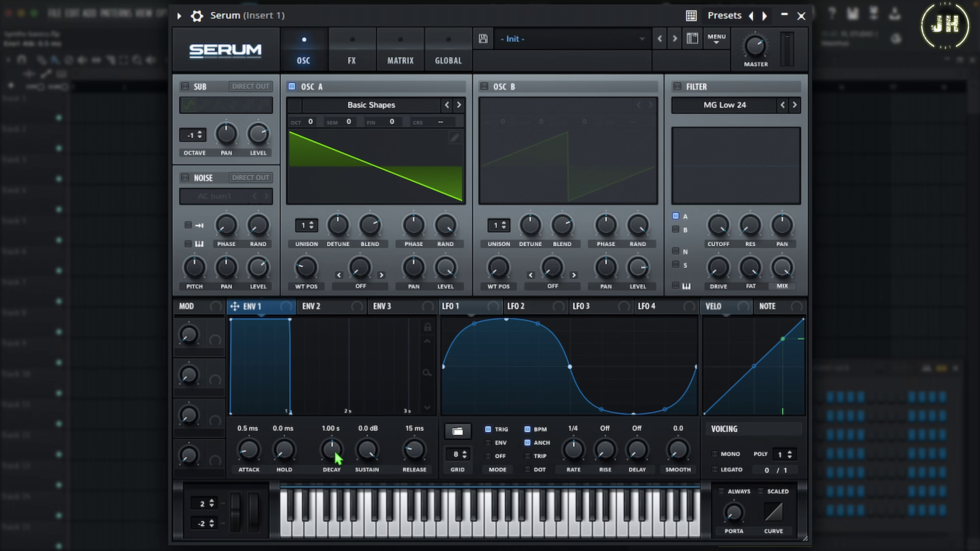
- Lower the ENV 1 sustain to minimum and compare decay times of 1.04 s, 3.48 s and 188 ms, ending at 461 ms
{"action": "left_click_drag", "start_coordinate": [369, 452], "coordinate": [369, 488]}
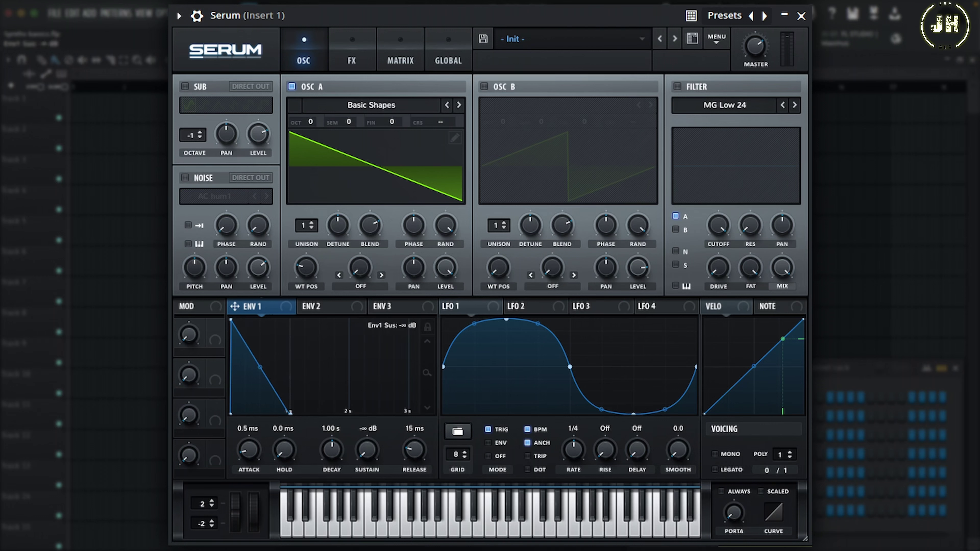
{"action": "left_click_drag", "start_coordinate": [337, 449], "coordinate": [340, 453]}
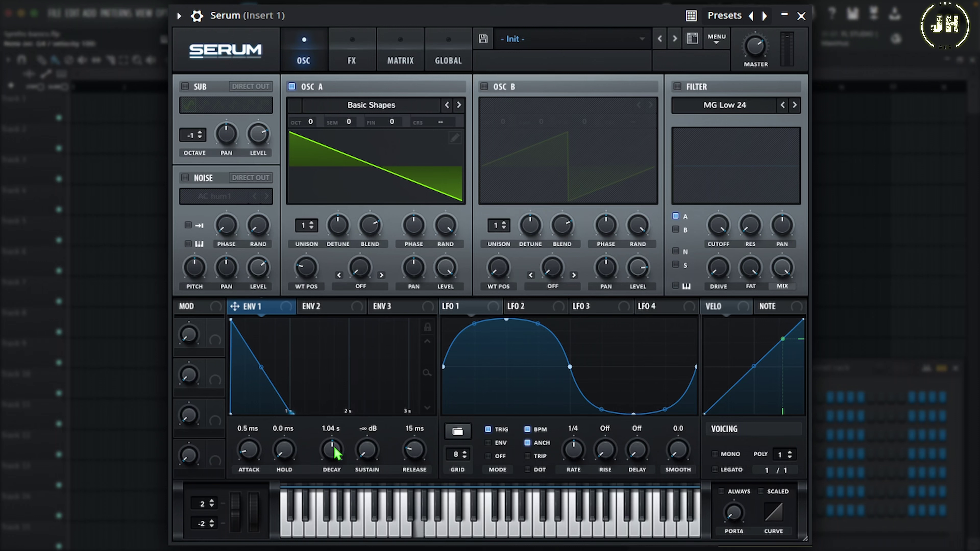
{"action": "left_click_drag", "start_coordinate": [335, 451], "coordinate": [339, 434]}
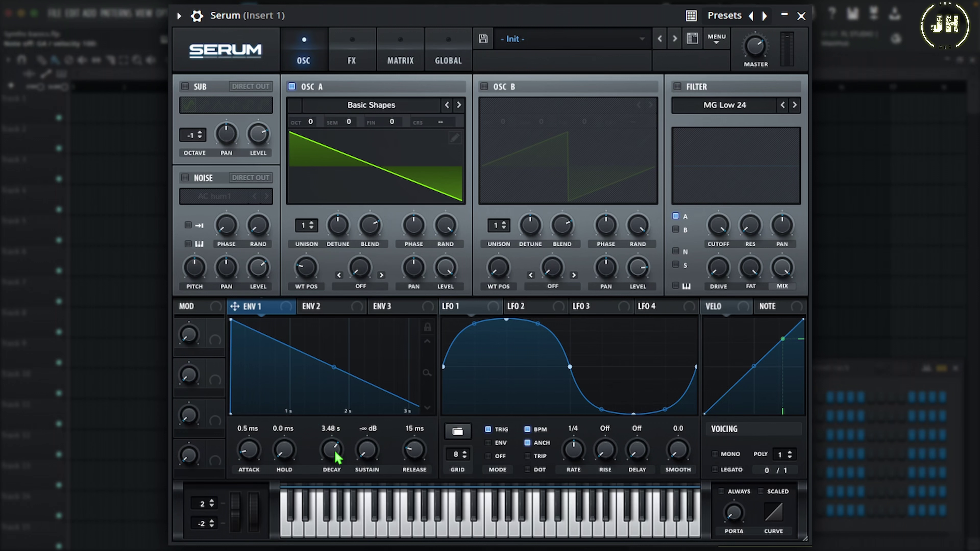
{"action": "mouse_move", "coordinate": [336, 453]}
{"action": "left_mouse_down"}
{"action": "mouse_move", "coordinate": [332, 502]}
{"action": "mouse_move", "coordinate": [336, 465]}
{"action": "left_mouse_up"}
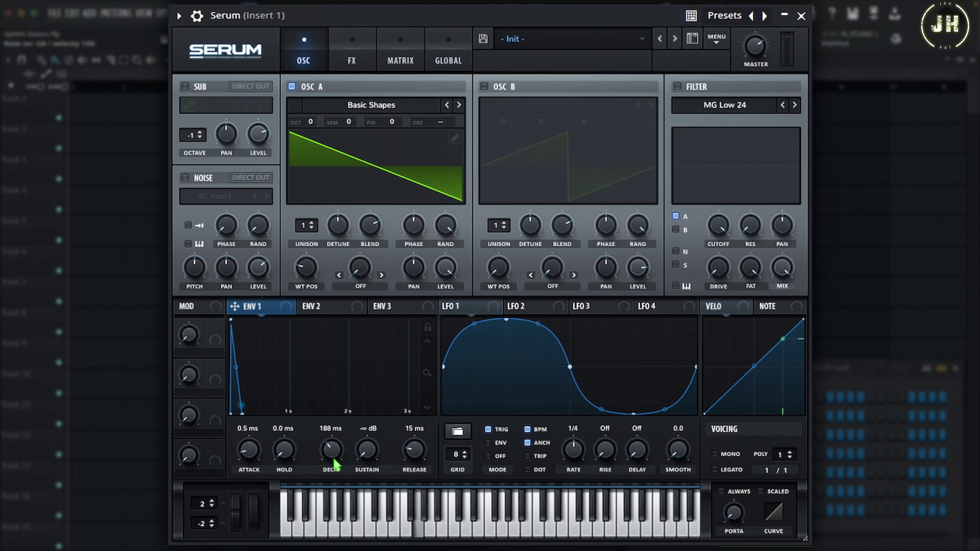
{"action": "left_click_drag", "start_coordinate": [335, 455], "coordinate": [338, 440]}
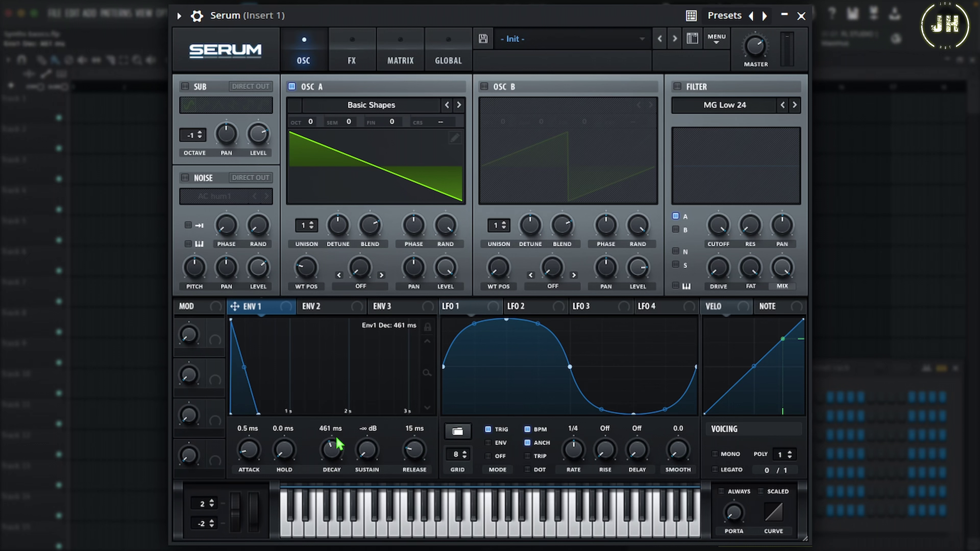
- Raise the ENV 1 attack to 588 ms and compare sustain levels of -10.2 dB, 0.0 dB and -31.0 dB
{"action": "left_click_drag", "start_coordinate": [247, 456], "coordinate": [263, 415]}
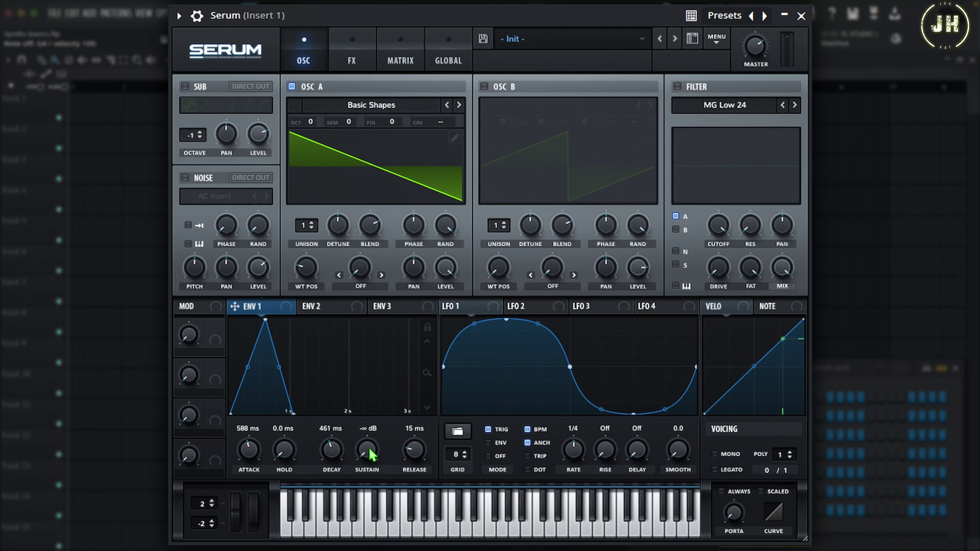
{"action": "left_click_drag", "start_coordinate": [367, 447], "coordinate": [387, 380]}
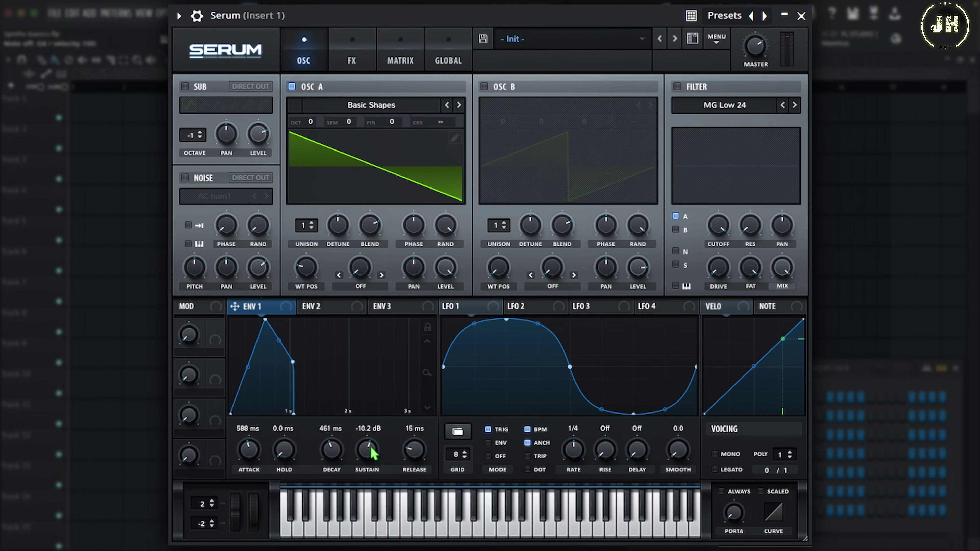
{"action": "left_click_drag", "start_coordinate": [369, 445], "coordinate": [396, 359]}
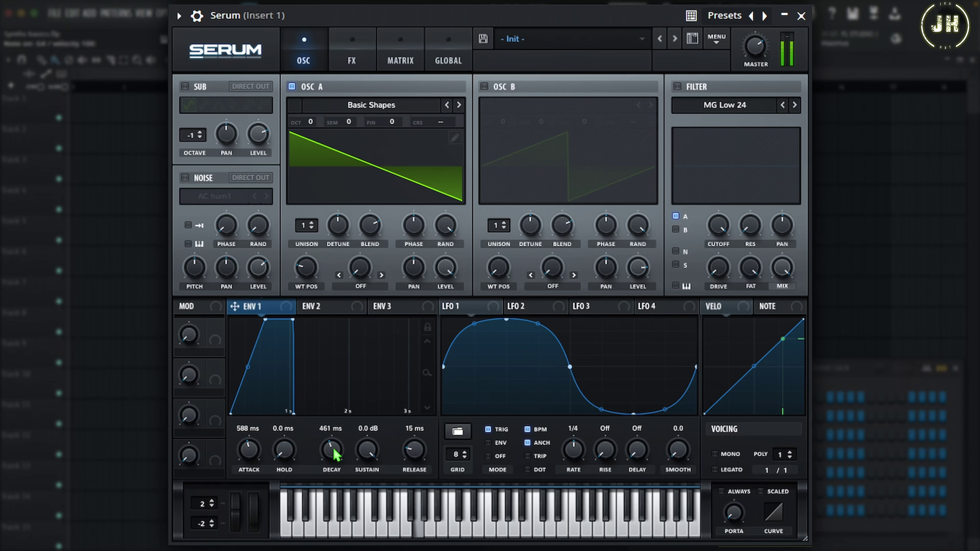
{"action": "left_click_drag", "start_coordinate": [367, 449], "coordinate": [362, 550]}
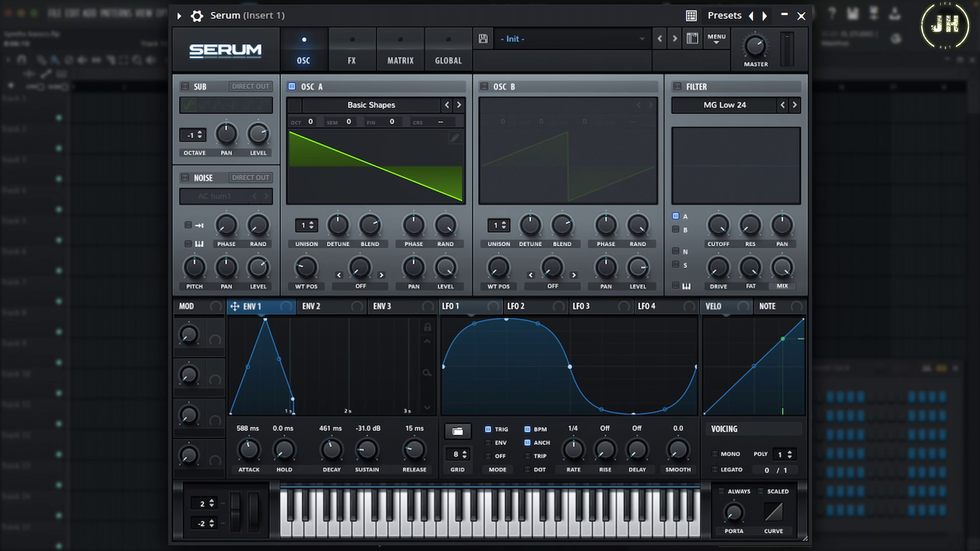
- Set ENV 1 to 0.0 ms attack and 1.05 s decay, then compare sustain at -24.3 dB, minimum and -15.9 dB
{"action": "left_click_drag", "start_coordinate": [253, 454], "coordinate": [259, 524]}
{"action": "left_click_drag", "start_coordinate": [331, 451], "coordinate": [370, 445]}
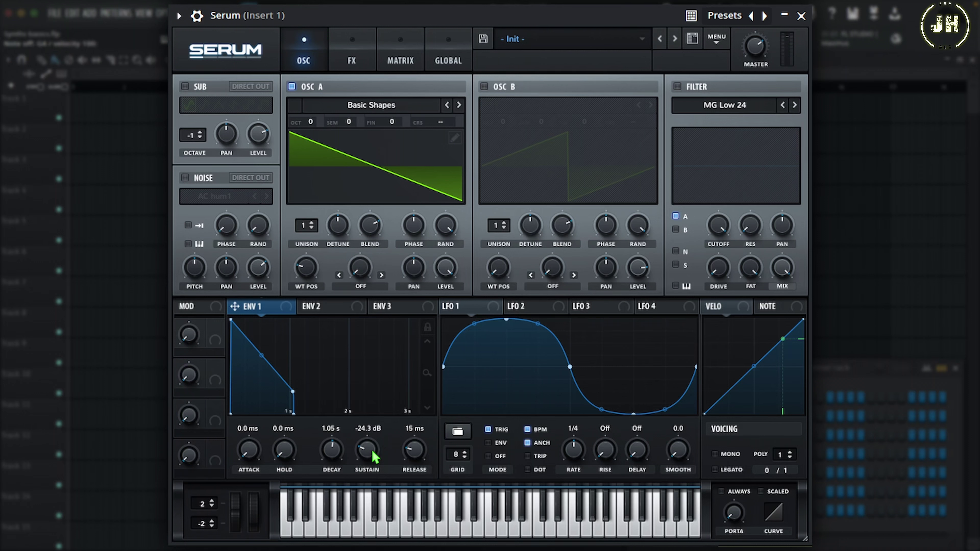
{"action": "left_click_drag", "start_coordinate": [375, 458], "coordinate": [380, 515]}
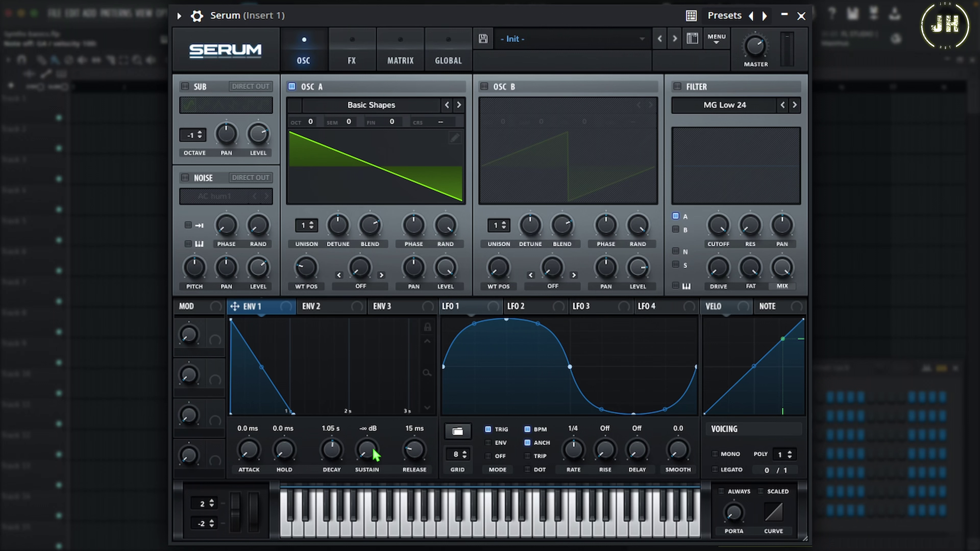
{"action": "left_click_drag", "start_coordinate": [371, 445], "coordinate": [387, 402]}
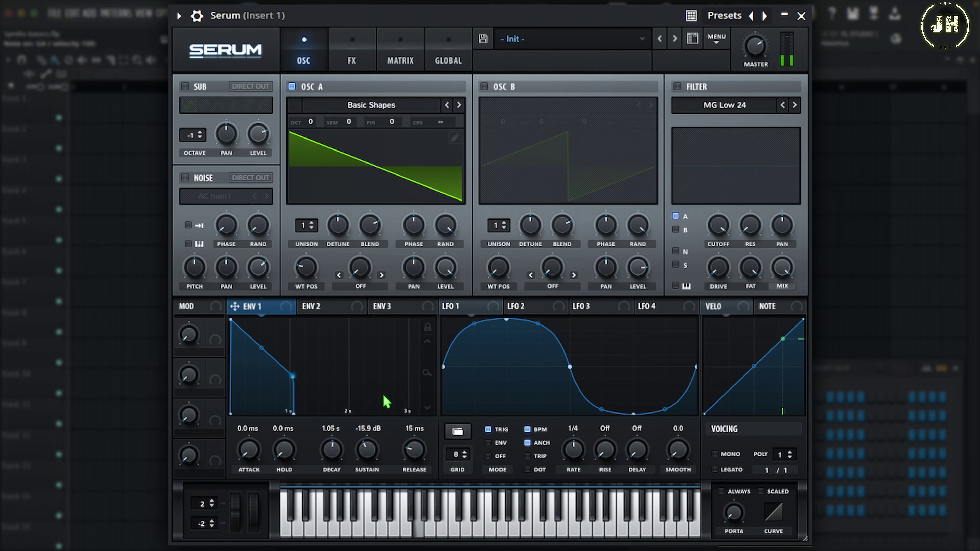
- Compare ENV 1 releases of 1.13 s, 2.57 s and 0.0 ms, shaping the envelope with 932 ms attack, 324 ms decay and -10.2 dB sustain
{"action": "left_click_drag", "start_coordinate": [415, 453], "coordinate": [430, 421]}
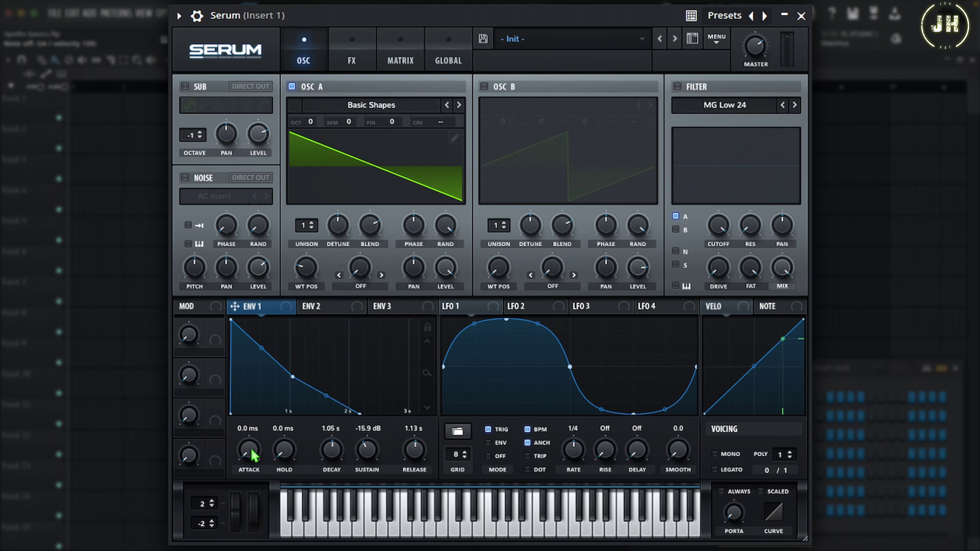
{"action": "left_click_drag", "start_coordinate": [252, 456], "coordinate": [266, 388]}
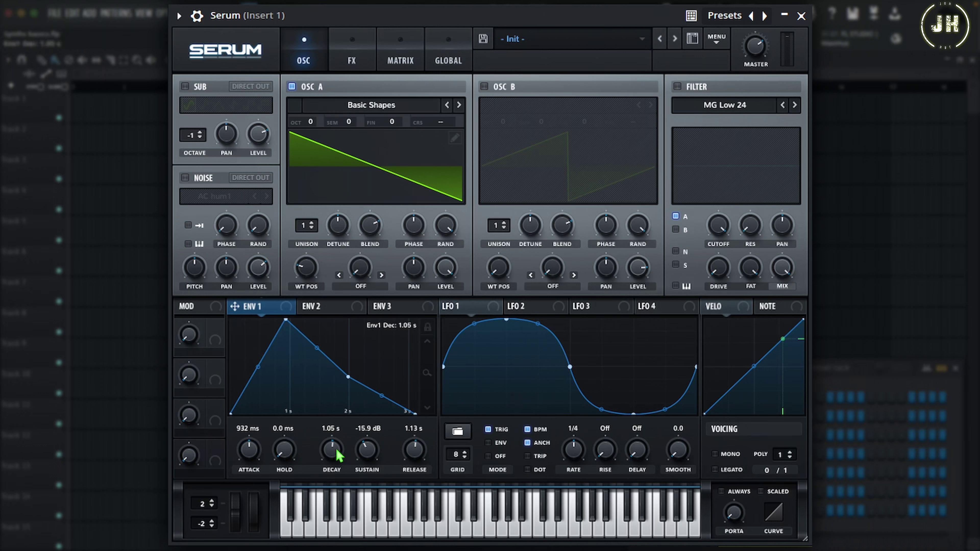
{"action": "left_click_drag", "start_coordinate": [338, 452], "coordinate": [369, 429]}
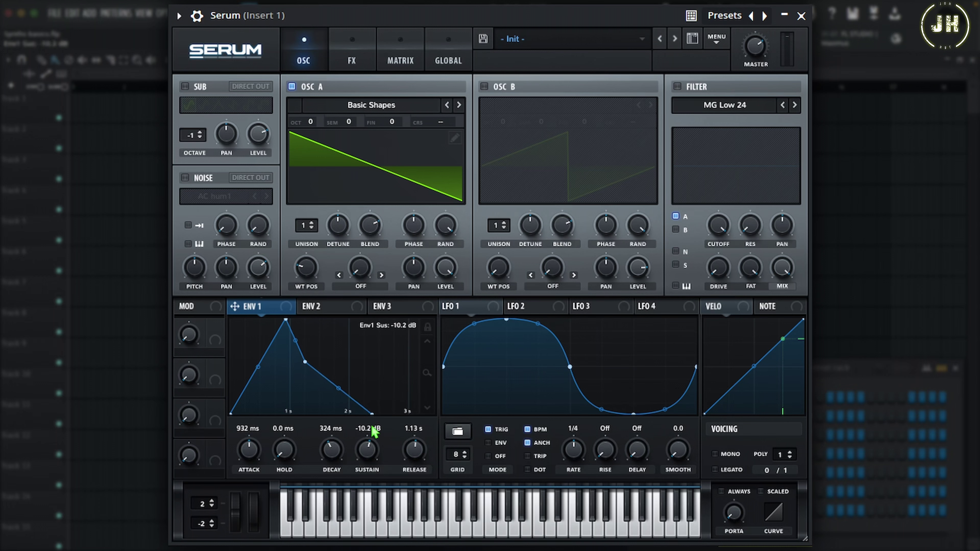
{"action": "left_click_drag", "start_coordinate": [417, 448], "coordinate": [419, 433]}
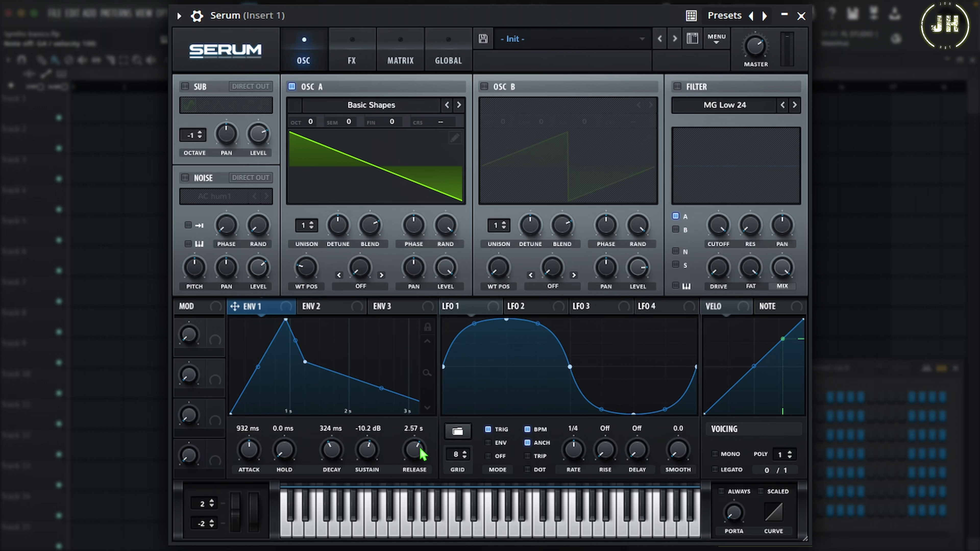
{"action": "left_click_drag", "start_coordinate": [421, 454], "coordinate": [417, 533]}
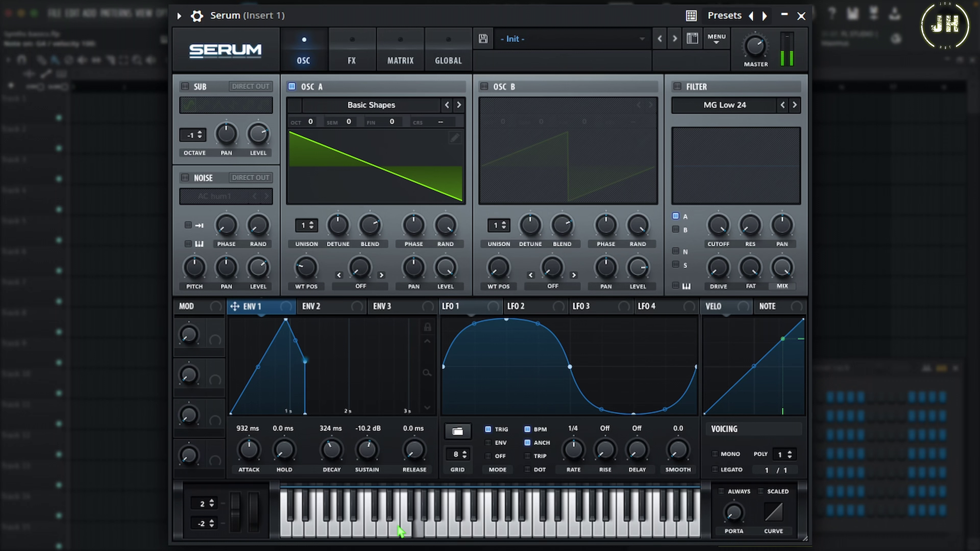
- Reset the ENV 1 attack, decay, sustain and release to their defaults and enable the MG Low 24 filter
{"action": "double_click", "coordinate": [249, 452]}
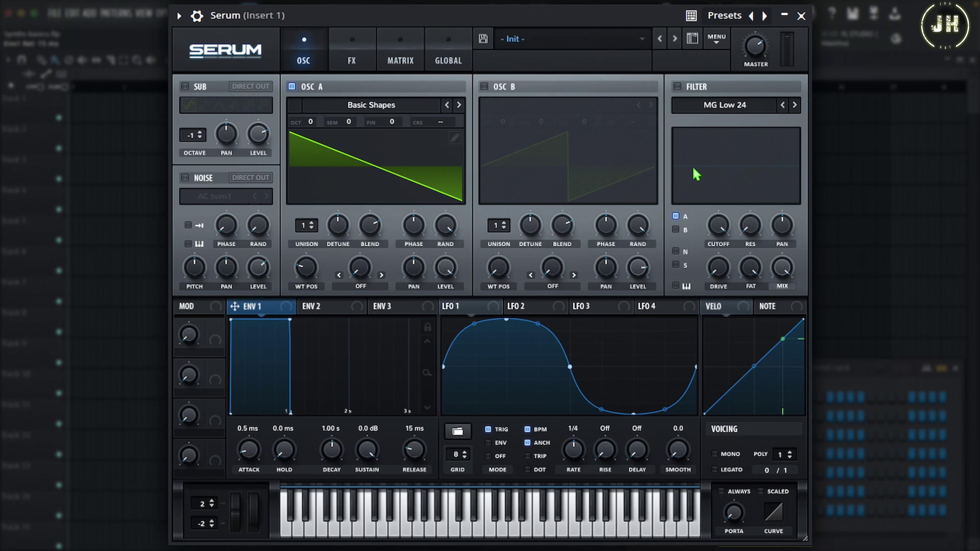
{"action": "left_click", "coordinate": [678, 87]}
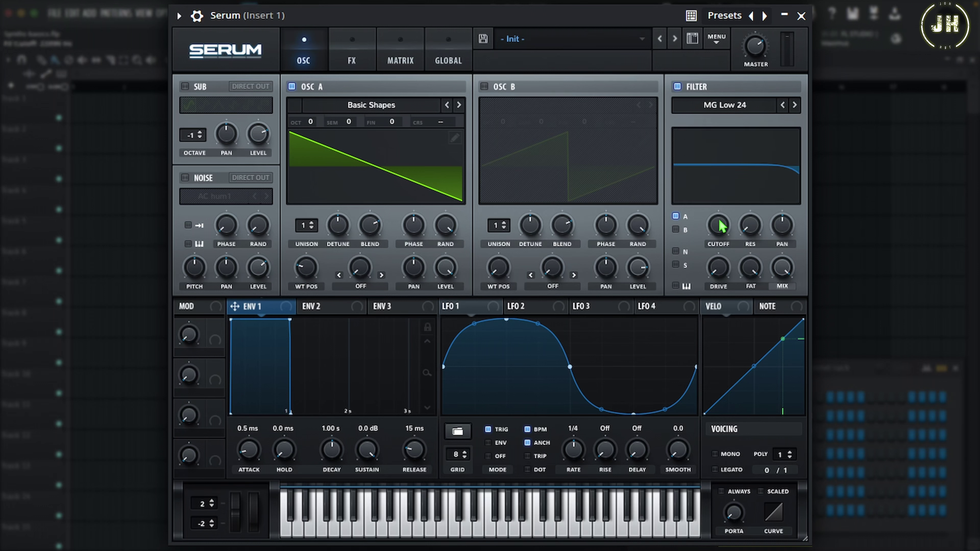
- Lower the MG Low 24 filter cutoff to about 450 Hz and assign ENV 2 to modulate the cutoff
{"action": "left_click_drag", "start_coordinate": [718, 226], "coordinate": [716, 299]}
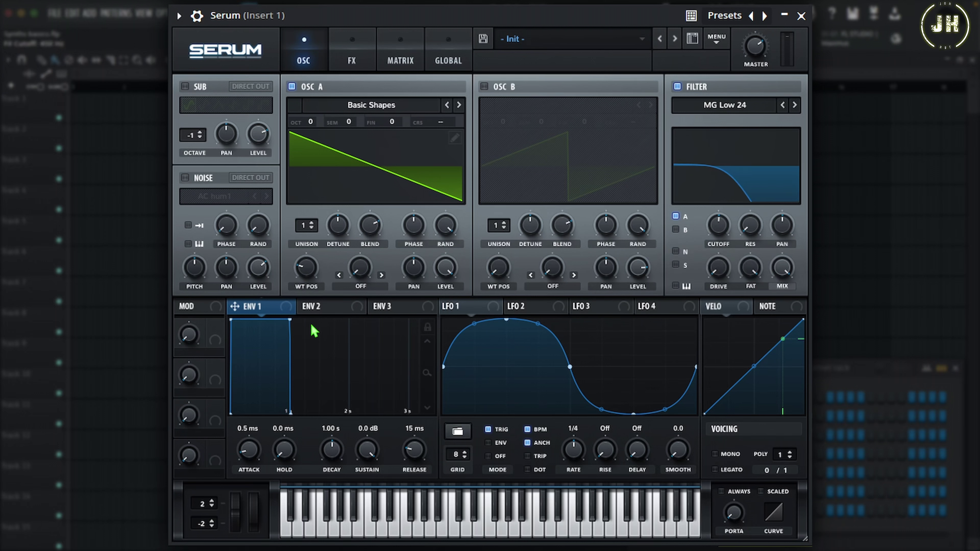
{"action": "left_click", "coordinate": [323, 307]}
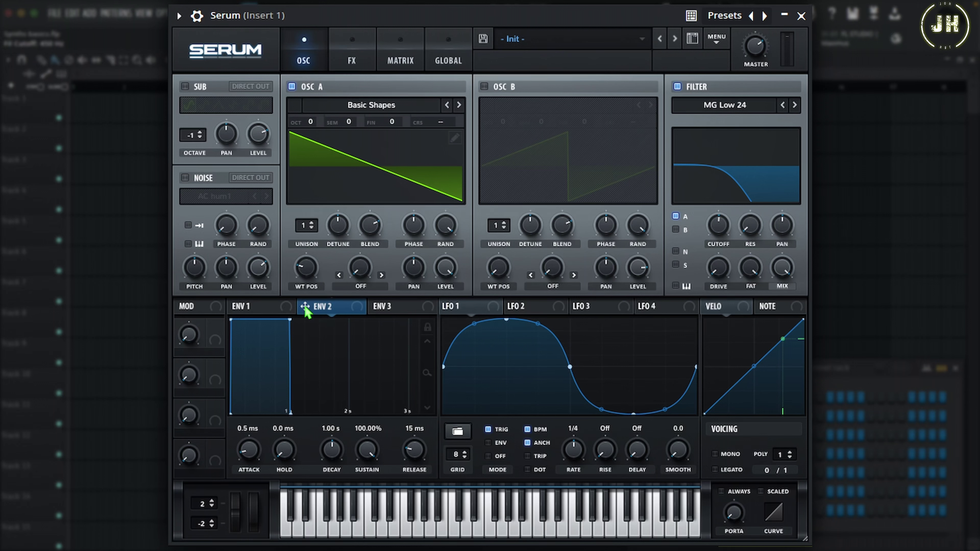
{"action": "left_click_drag", "start_coordinate": [306, 311], "coordinate": [719, 222]}
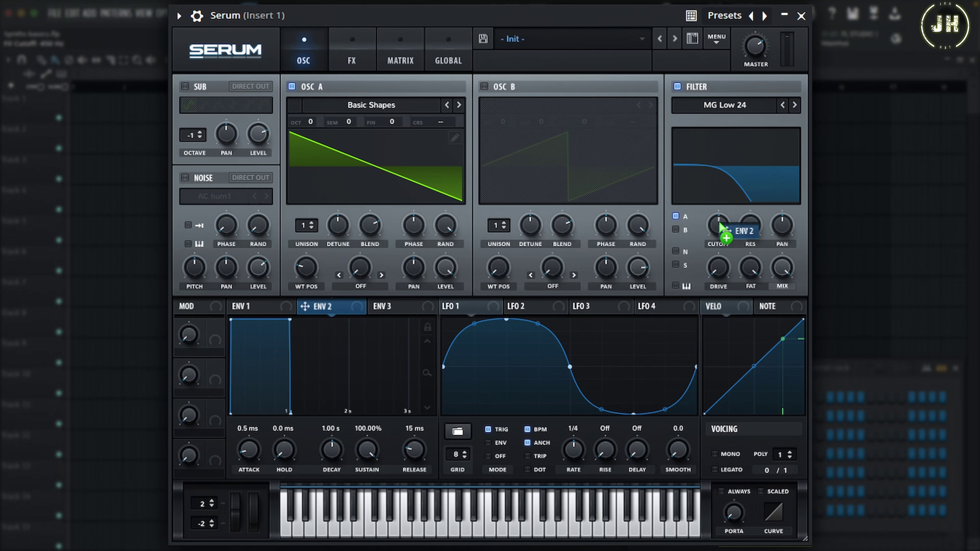
{"action": "left_click_drag", "start_coordinate": [720, 223], "coordinate": [720, 224]}
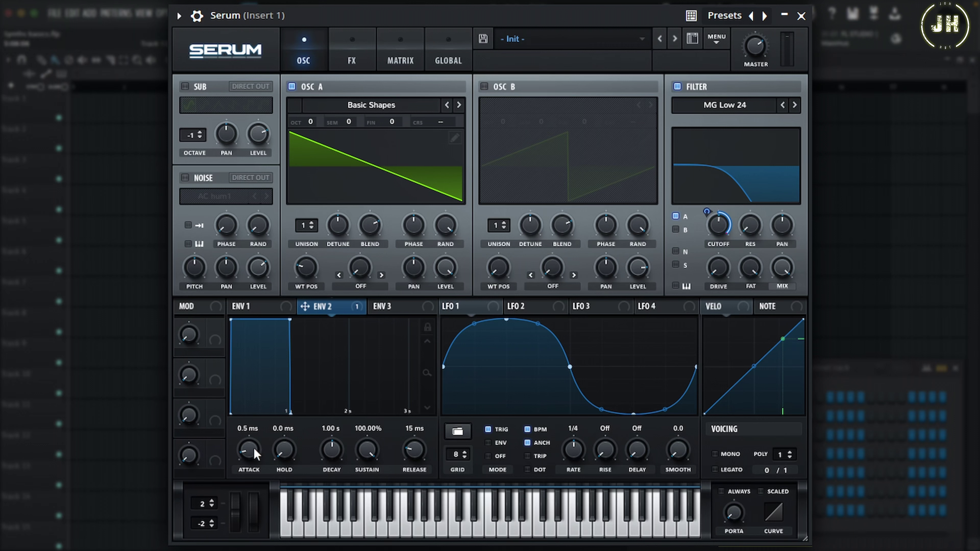
- Set ENV 2 to 10 ms attack and 0% sustain, then compare decays of 1.52 s and 392 ms on the filter cutoff
{"action": "left_click_drag", "start_coordinate": [253, 448], "coordinate": [257, 438]}
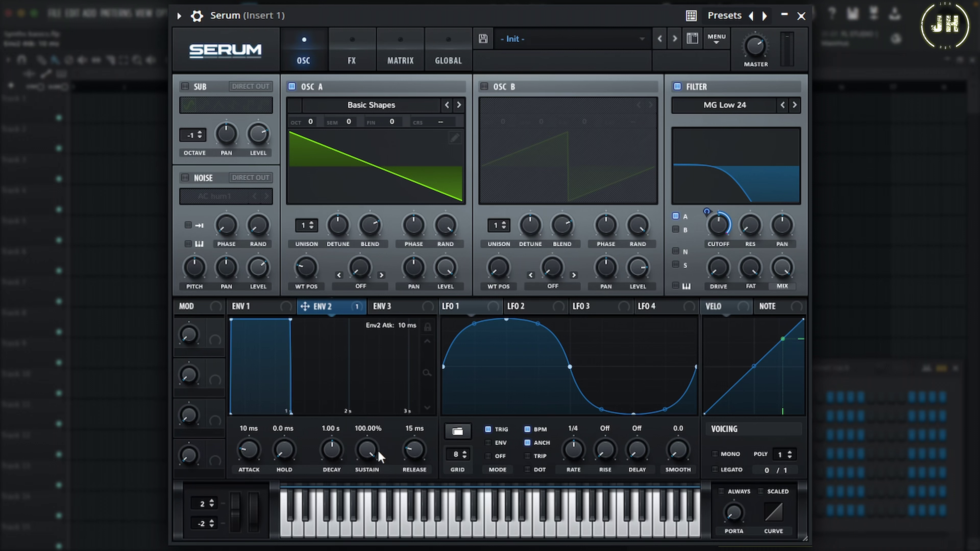
{"action": "left_click_drag", "start_coordinate": [367, 446], "coordinate": [359, 541]}
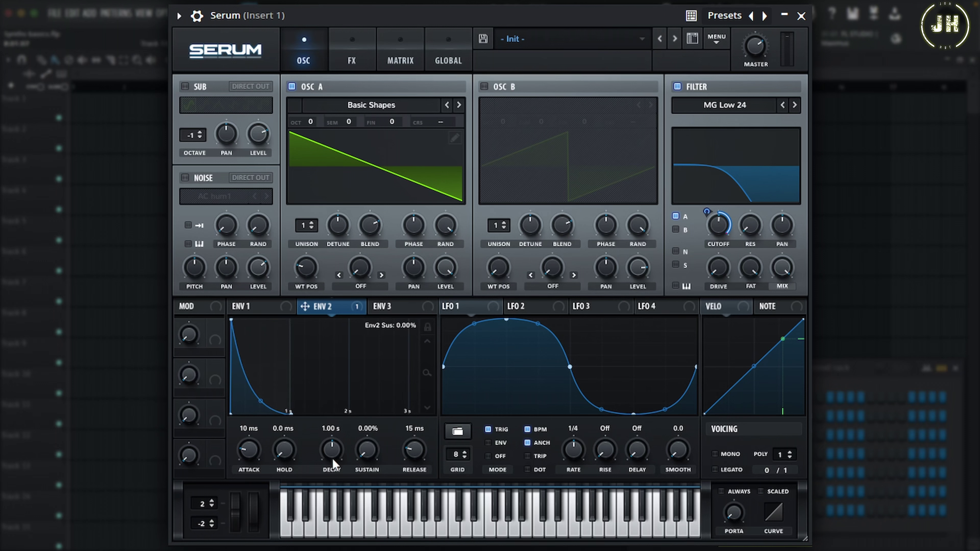
{"action": "left_click_drag", "start_coordinate": [334, 449], "coordinate": [336, 442]}
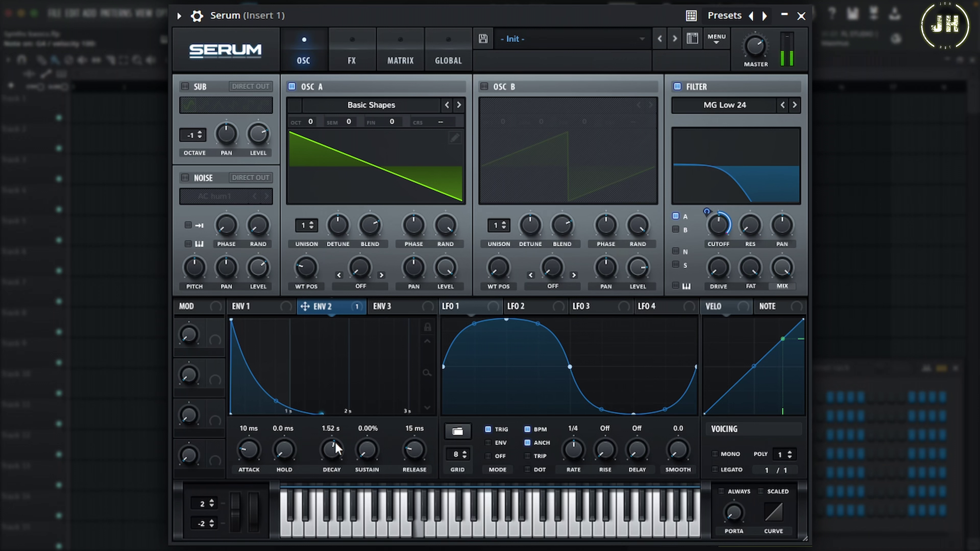
{"action": "left_click_drag", "start_coordinate": [334, 448], "coordinate": [332, 467]}
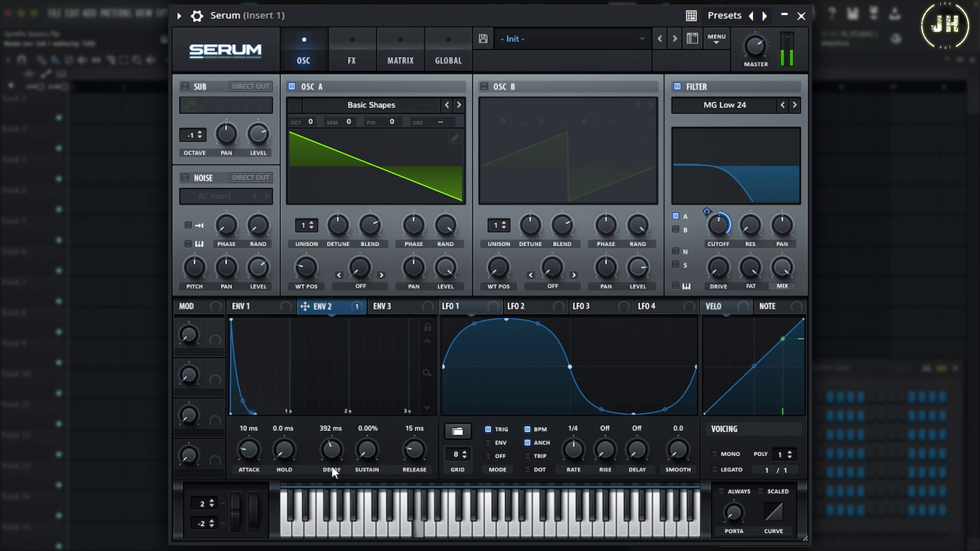
{"action": "left_click_drag", "start_coordinate": [721, 228], "coordinate": [709, 316]}
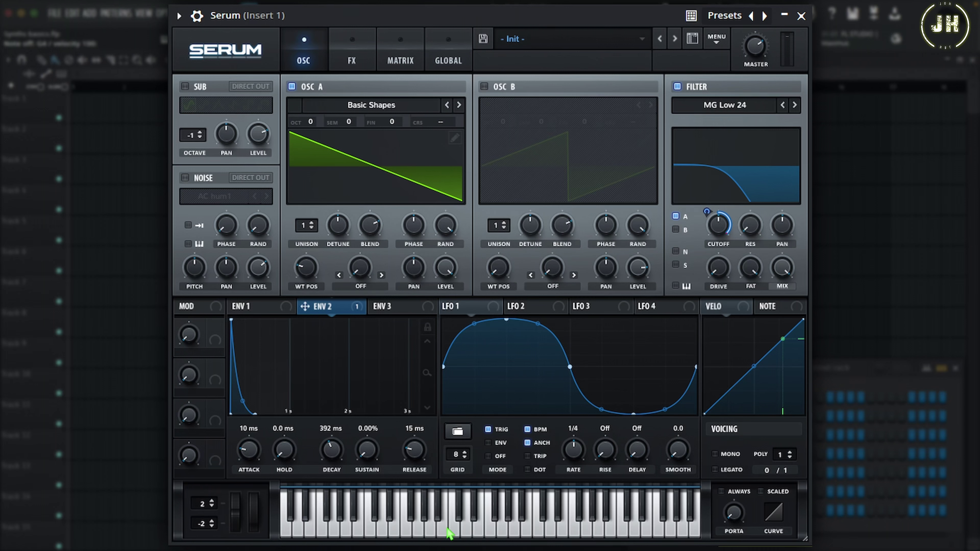
{"action": "left_click", "coordinate": [411, 527]}
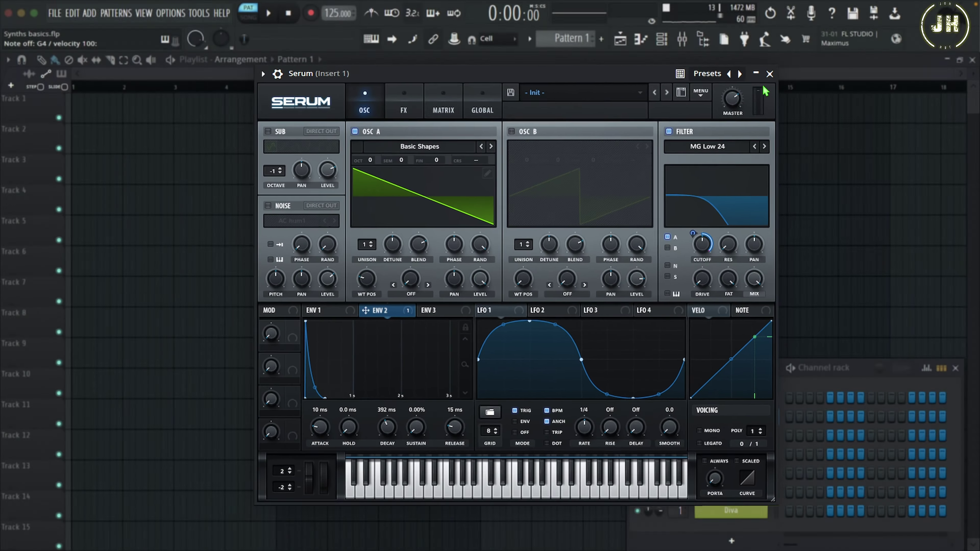
- Close Serum, open Sylenth1, and view the Part B amp envelope before returning to Part A
{"action": "left_click", "coordinate": [801, 16]}
{"action": "left_click", "coordinate": [732, 435]}
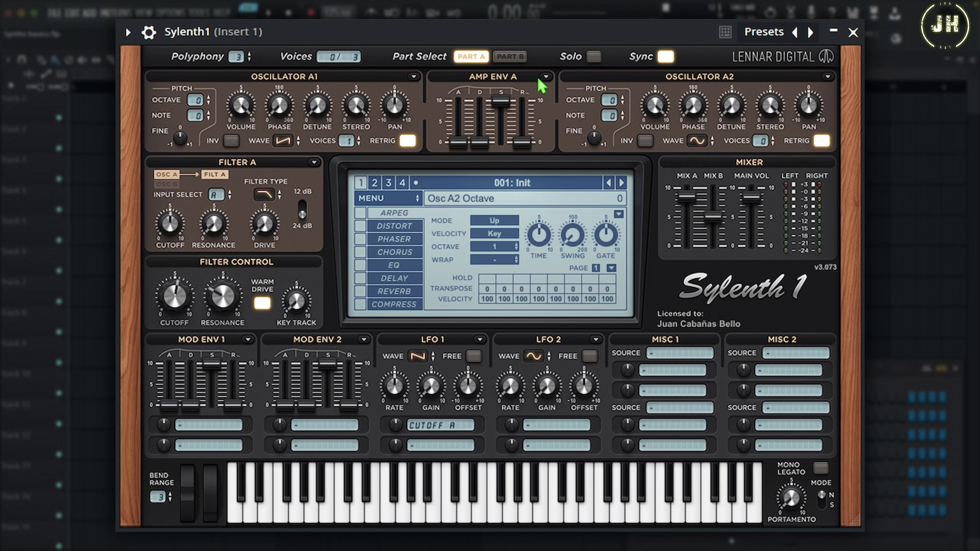
{"action": "left_click", "coordinate": [510, 56]}
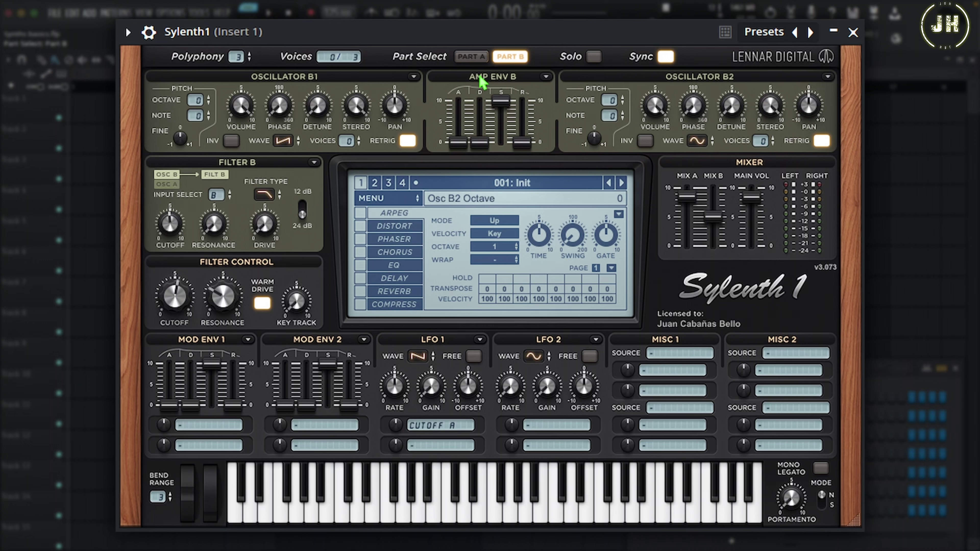
{"action": "left_click", "coordinate": [473, 58]}
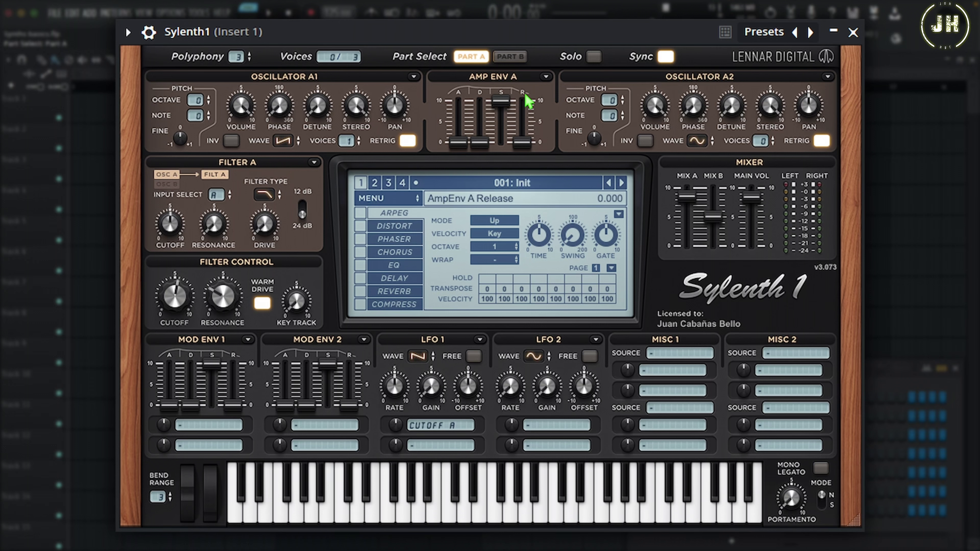
- Audition AMP ENV A with attack at 3.199, decay at 6.961 and sustain at minimum
{"action": "key", "text": "b"}
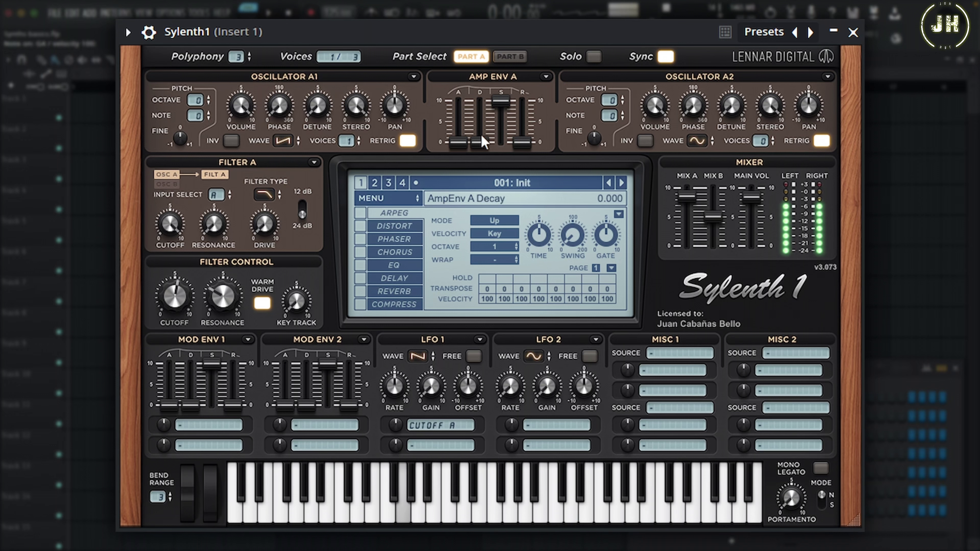
{"action": "left_click_drag", "start_coordinate": [459, 142], "coordinate": [459, 130]}
{"action": "key", "text": "b"}
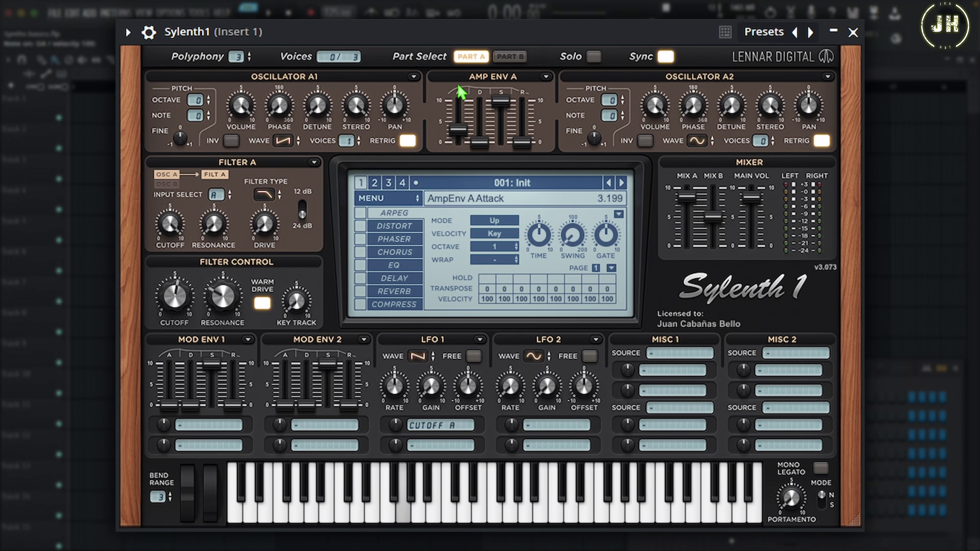
{"action": "mouse_move", "coordinate": [501, 101]}
{"action": "left_mouse_down"}
{"action": "mouse_move", "coordinate": [501, 143]}
{"action": "mouse_move", "coordinate": [484, 95]}
{"action": "mouse_move", "coordinate": [488, 116]}
{"action": "left_mouse_up"}
{"action": "key", "text": "b"}
{"action": "key", "text": "b"}
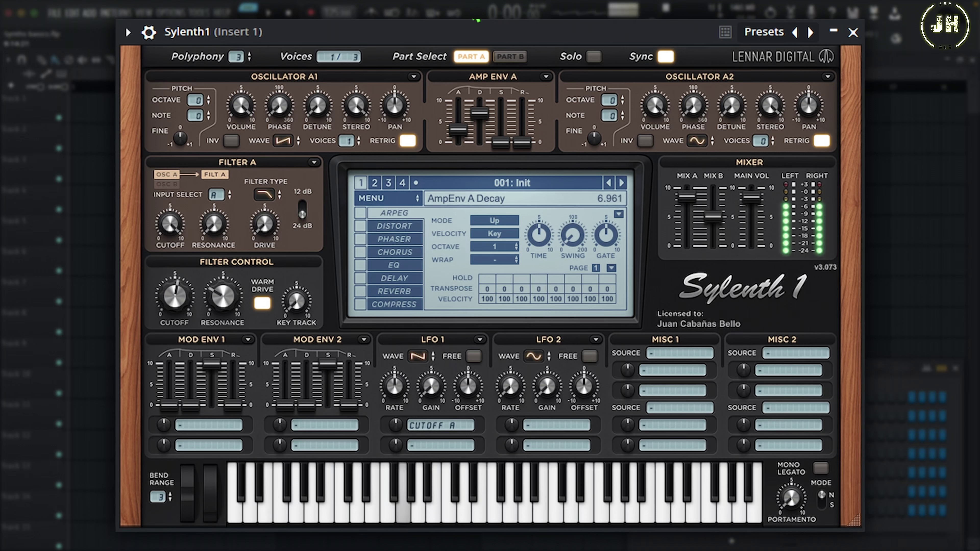
{"action": "key", "text": "b"}
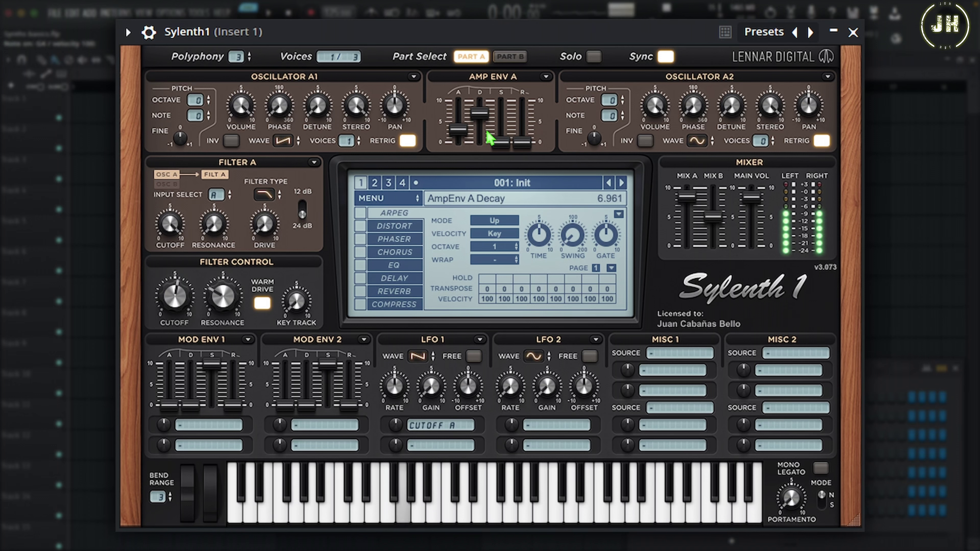
- Return AMP ENV A attack to minimum and compare a mid-range decay with a decay near maximum
{"action": "left_click_drag", "start_coordinate": [487, 127], "coordinate": [481, 139]}
{"action": "key", "text": "b"}
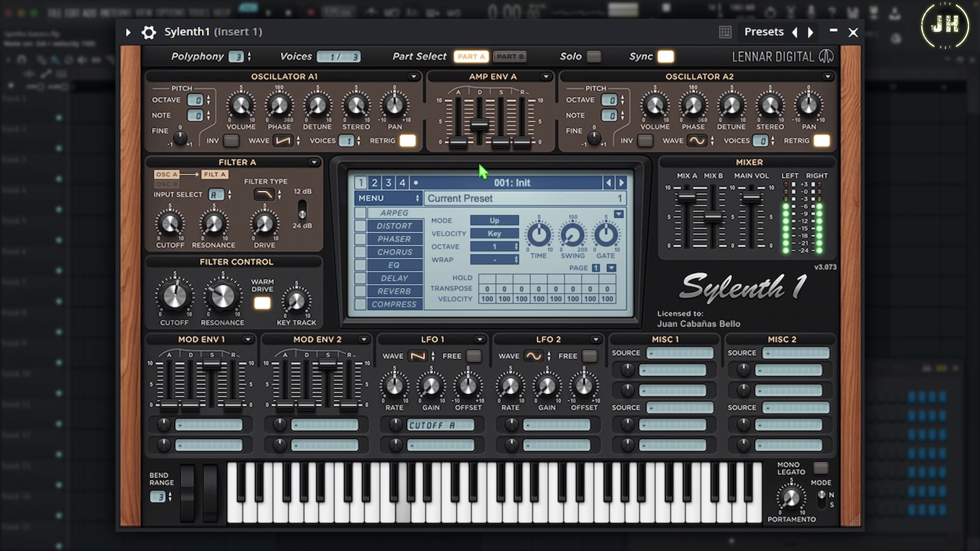
{"action": "mouse_move", "coordinate": [479, 125]}
{"action": "left_mouse_down"}
{"action": "mouse_move", "coordinate": [483, 133]}
{"action": "mouse_move", "coordinate": [479, 109]}
{"action": "left_mouse_up"}
{"action": "left_click_drag", "start_coordinate": [475, 49], "coordinate": [478, 25]}
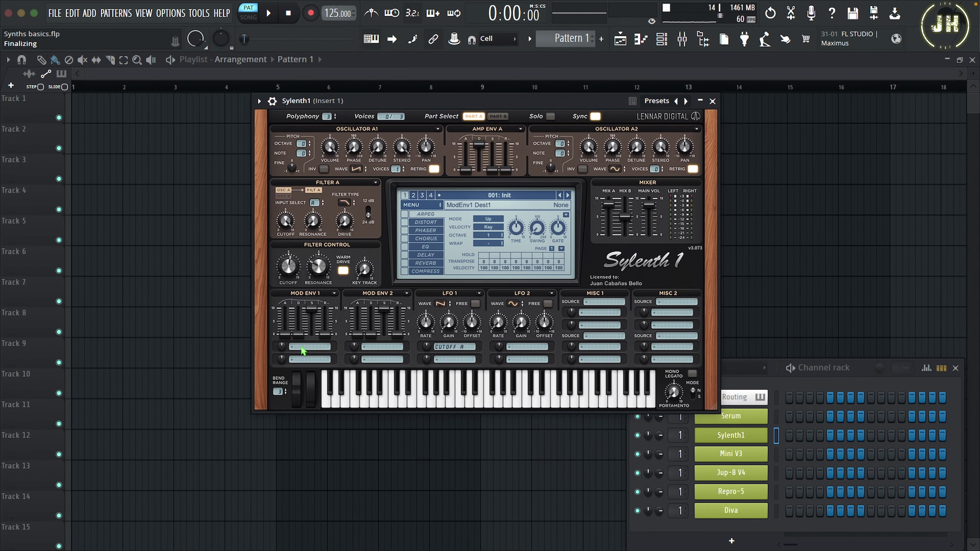
- Route MOD ENV 1 to Cutoff A with a modulation amount of 9.059
{"action": "left_click", "coordinate": [303, 350]}
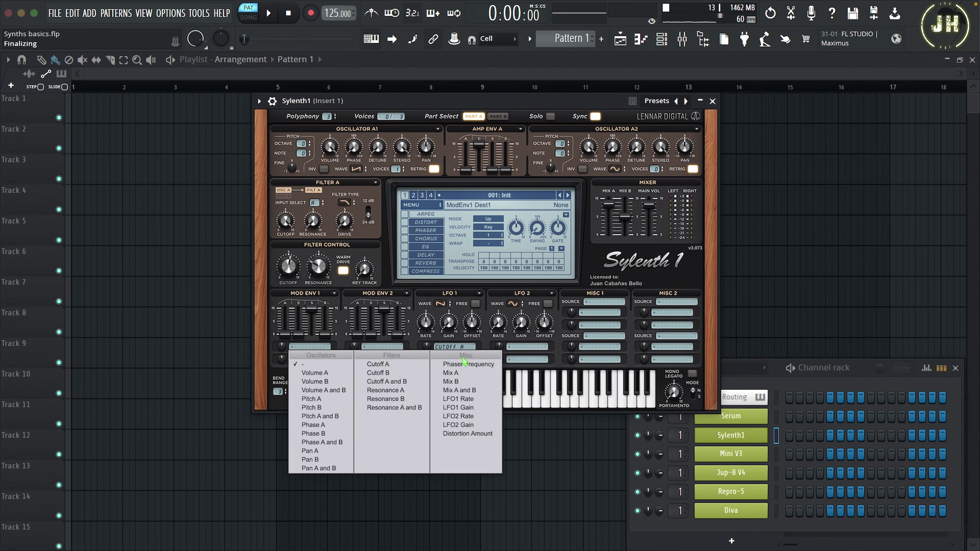
{"action": "left_click", "coordinate": [381, 365]}
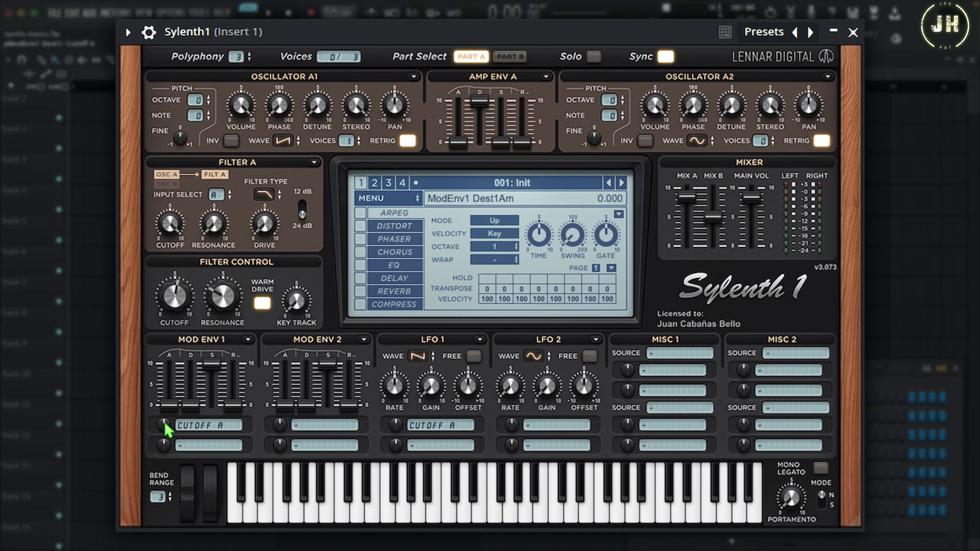
{"action": "left_click_drag", "start_coordinate": [166, 428], "coordinate": [182, 332]}
- Set MOD ENV 1 sustain to minimum and decay to 3.392, then play a note to audition it
{"action": "left_click", "coordinate": [212, 373]}
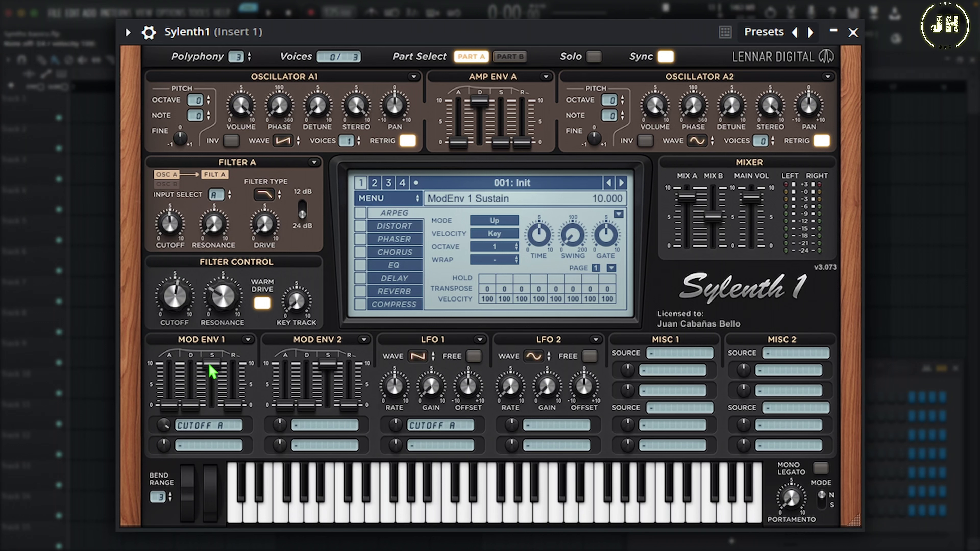
{"action": "left_click_drag", "start_coordinate": [214, 371], "coordinate": [197, 356]}
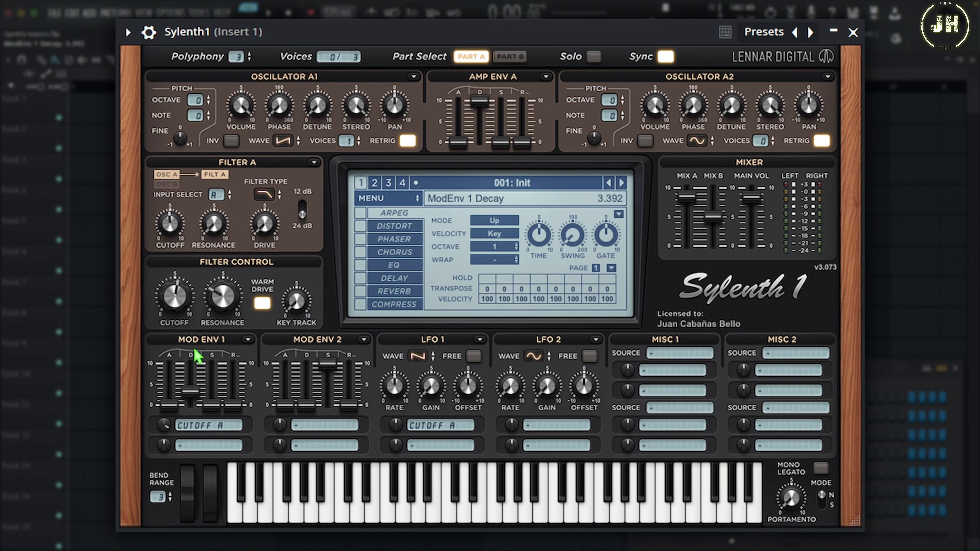
{"action": "key", "text": "c"}
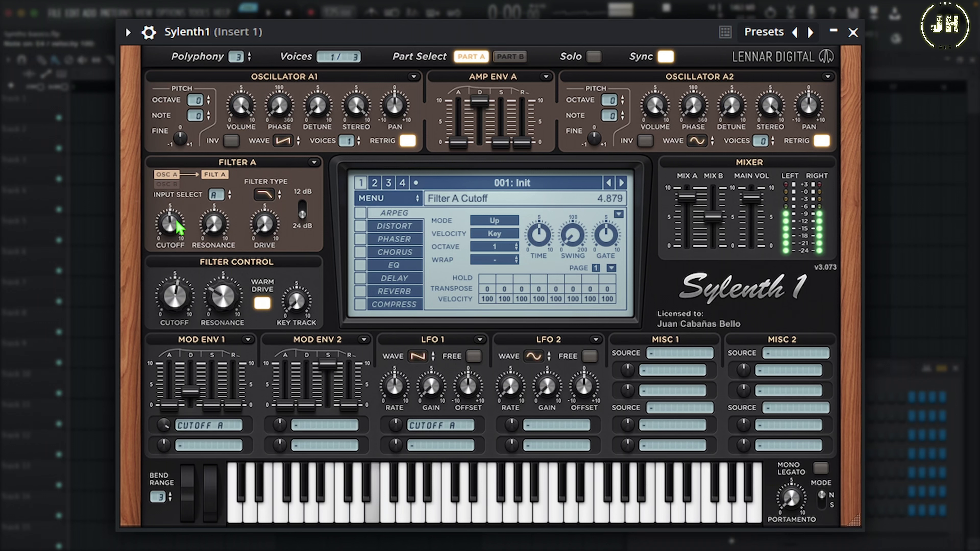
- Lower the Filter A cutoff slightly and play repeated notes to hear MOD ENV 1 sweep it
{"action": "left_click_drag", "start_coordinate": [180, 228], "coordinate": [167, 281]}
{"action": "key", "text": "c"}
{"action": "key", "text": "c"}
{"action": "key", "text": "c"}
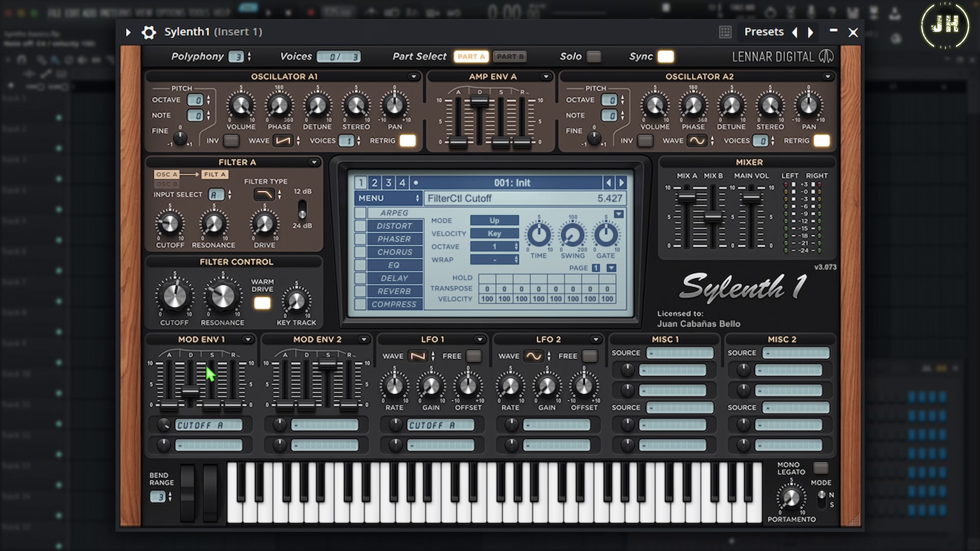
{"action": "key", "text": "c"}
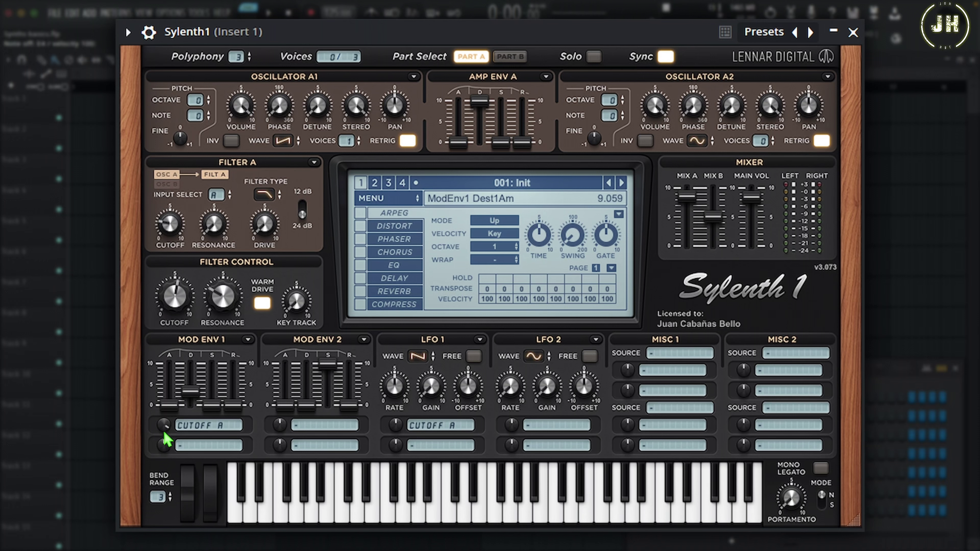
- Compare MOD ENV 1's Cutoff A modulation amount at 0.000 and 6.811
{"action": "left_click_drag", "start_coordinate": [169, 430], "coordinate": [156, 531]}
{"action": "left_click", "coordinate": [197, 404]}
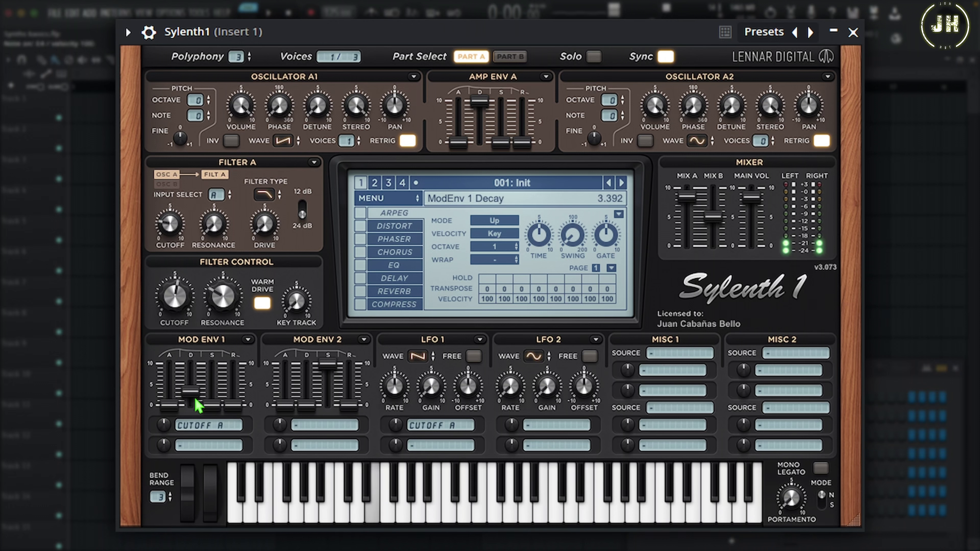
{"action": "left_click", "coordinate": [165, 427], "text": "ctrl"}
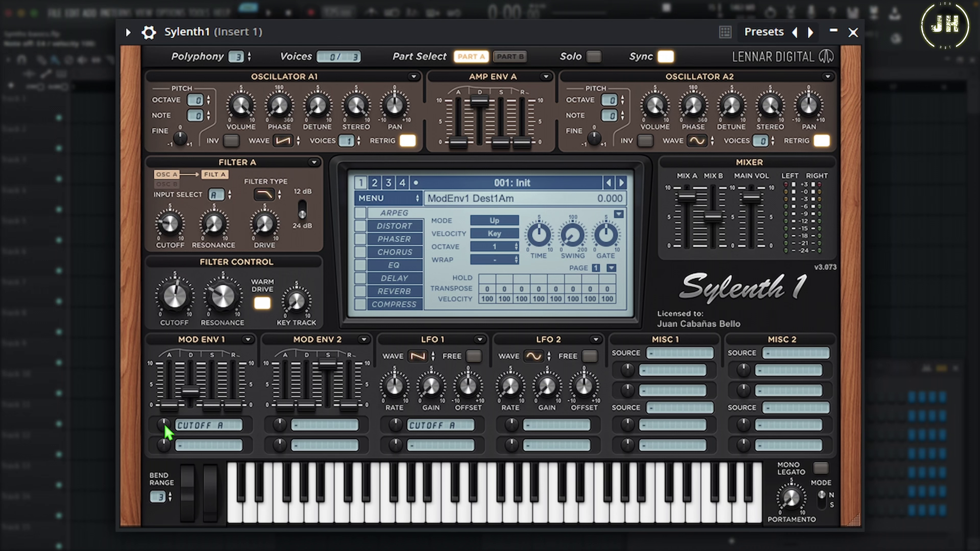
{"action": "left_click_drag", "start_coordinate": [166, 428], "coordinate": [181, 363]}
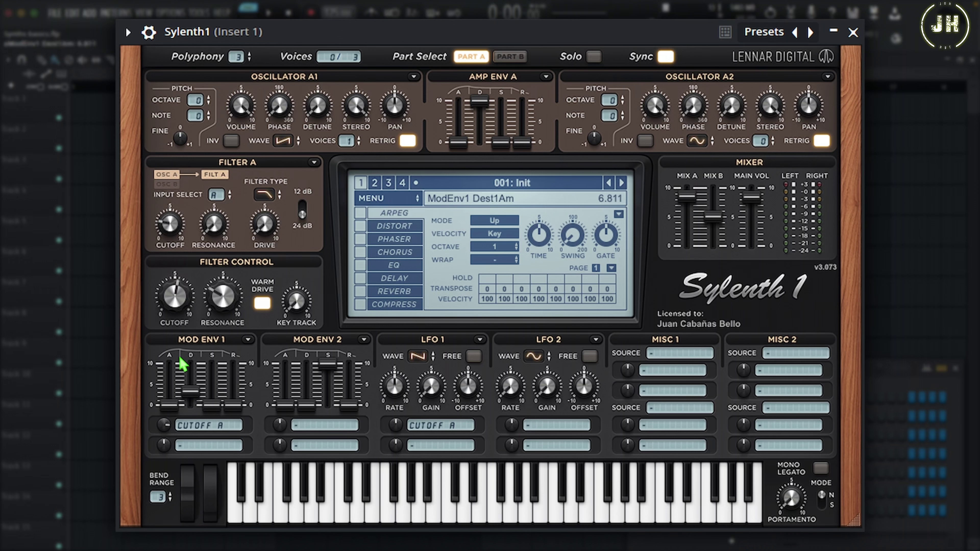
- Close Sylenth1 and open the Mini V3 synth
{"action": "mouse_move", "coordinate": [180, 361]}
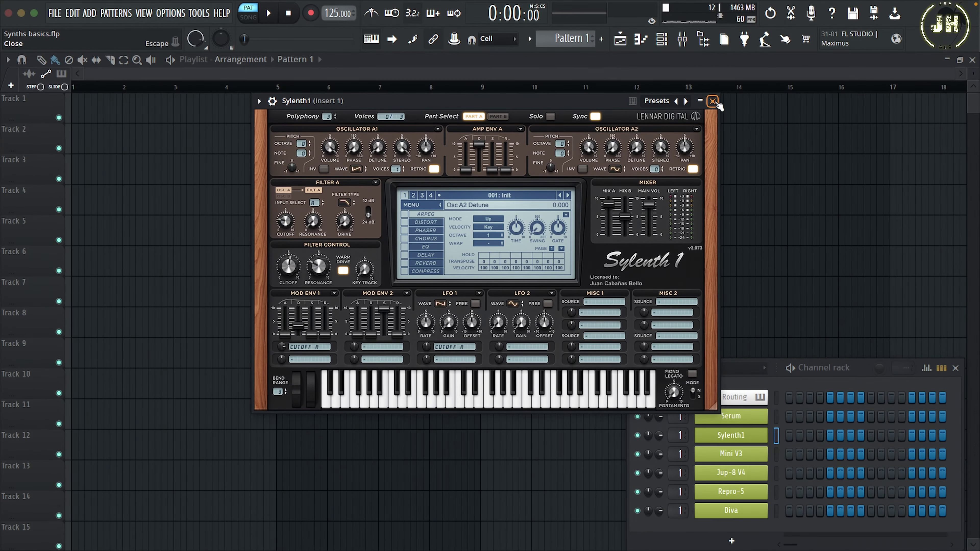
{"action": "left_click", "coordinate": [712, 102]}
{"action": "left_click", "coordinate": [735, 456]}
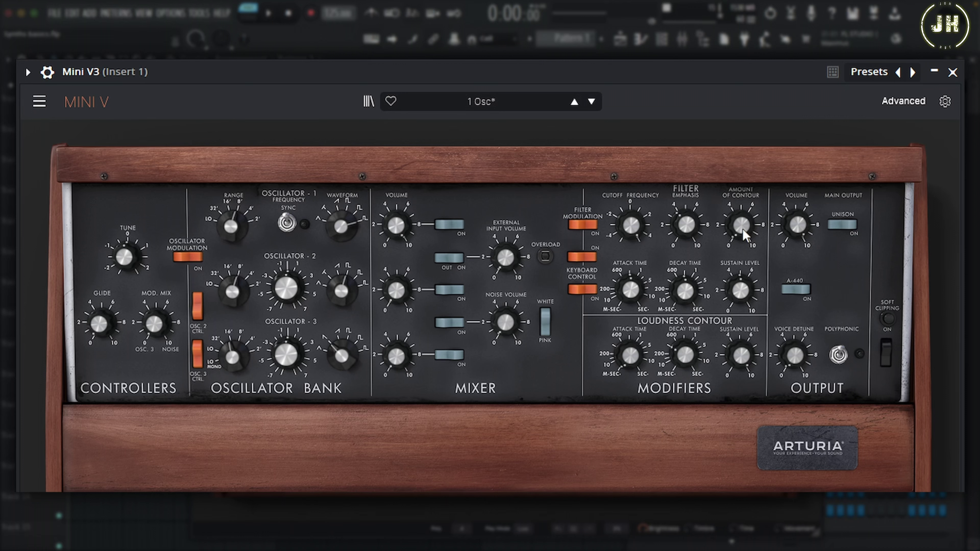
- Turn the Mini V filter cutoff fully down and set the filter's Amount of Contour to 52%
{"action": "left_click_drag", "start_coordinate": [631, 225], "coordinate": [632, 263]}
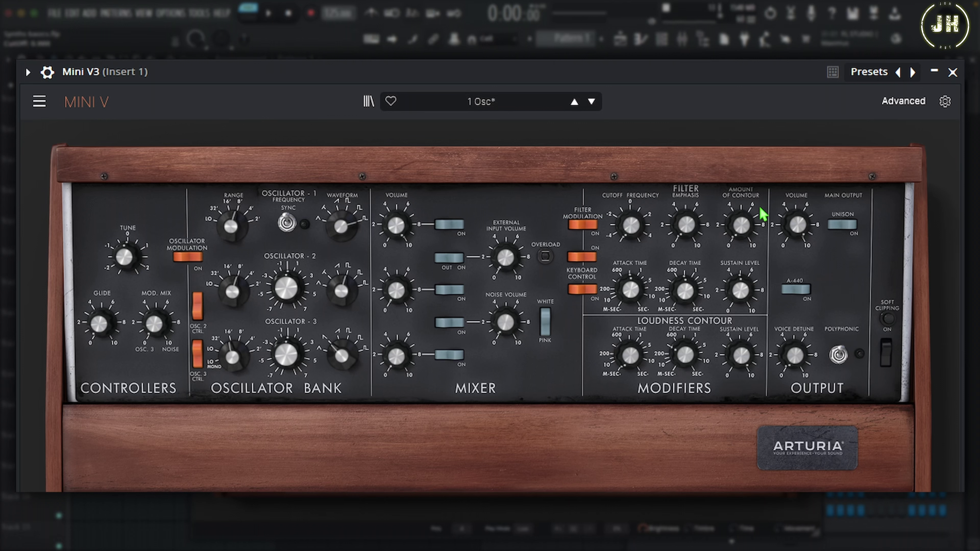
{"action": "mouse_move", "coordinate": [748, 235]}
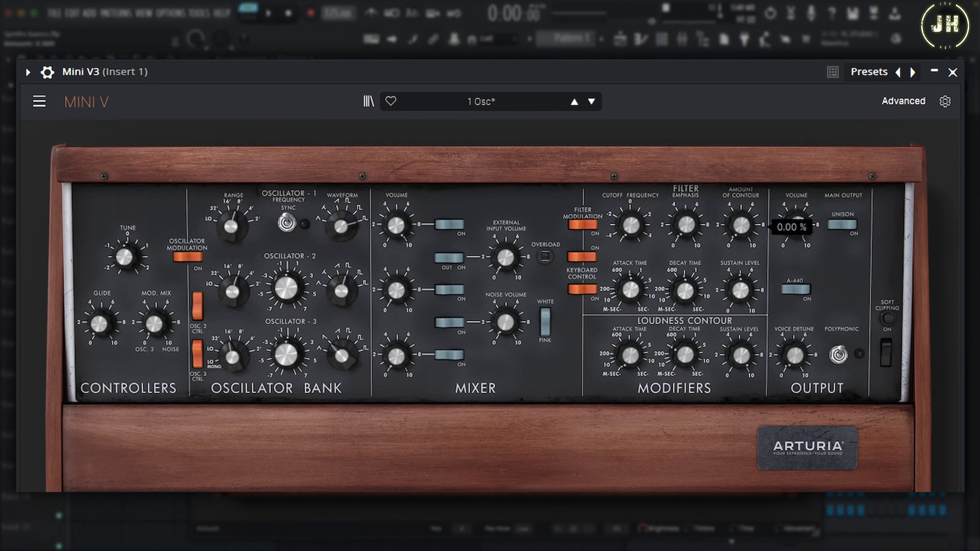
{"action": "left_click_drag", "start_coordinate": [741, 224], "coordinate": [741, 208]}
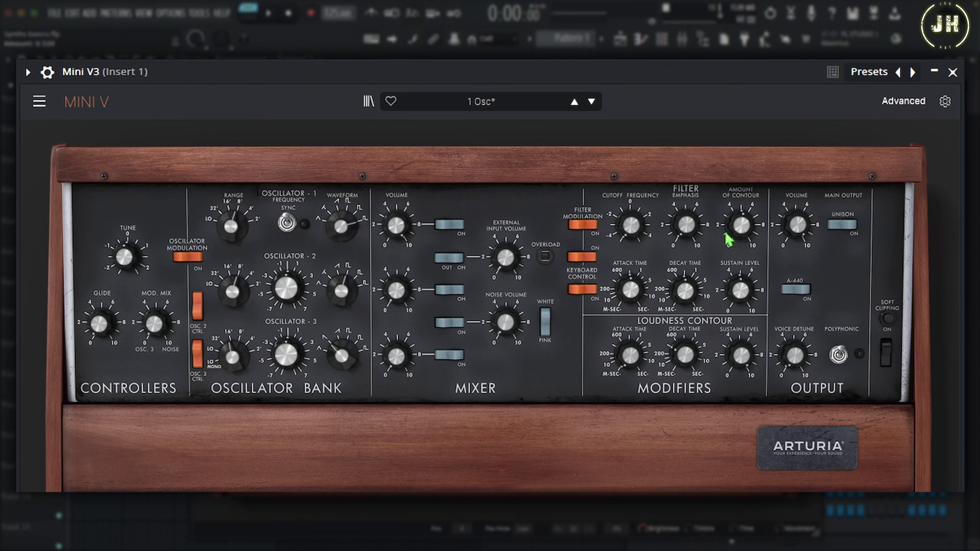
- Set the filter contour's decay time to 792 ms and lower its sustain level
{"action": "mouse_move", "coordinate": [684, 289]}
{"action": "left_mouse_down"}
{"action": "mouse_move", "coordinate": [684, 322]}
{"action": "mouse_move", "coordinate": [685, 274]}
{"action": "left_mouse_up"}
{"action": "left_click_drag", "start_coordinate": [748, 291], "coordinate": [748, 321]}
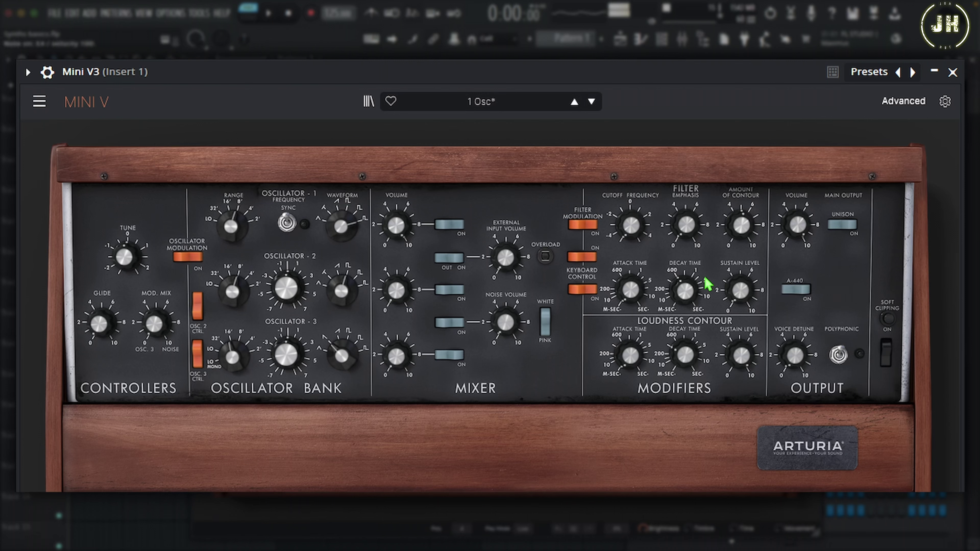
{"action": "mouse_move", "coordinate": [689, 293]}
{"action": "mouse_move", "coordinate": [690, 299]}
{"action": "left_mouse_down"}
{"action": "mouse_move", "coordinate": [691, 306]}
{"action": "mouse_move", "coordinate": [687, 291]}
{"action": "left_mouse_up"}
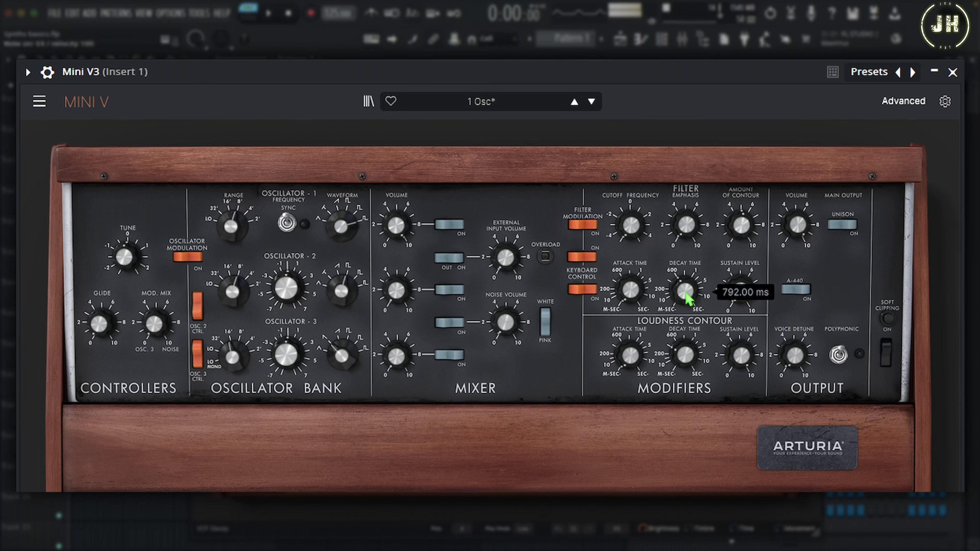
- Raise the filter emphasis and fine-tune the filter contour's decay time
{"action": "left_click", "coordinate": [686, 224]}
{"action": "left_click_drag", "start_coordinate": [686, 225], "coordinate": [686, 202]}
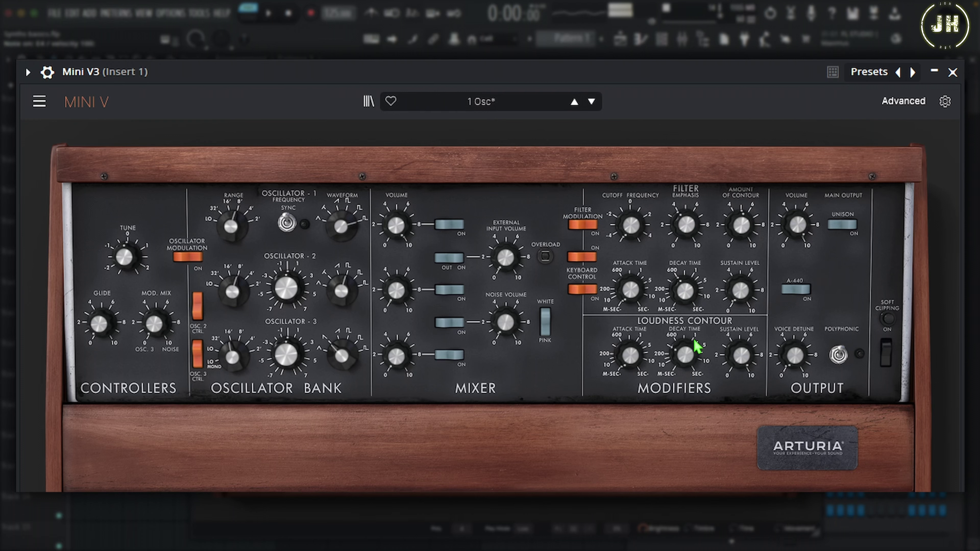
{"action": "left_click_drag", "start_coordinate": [685, 288], "coordinate": [685, 291]}
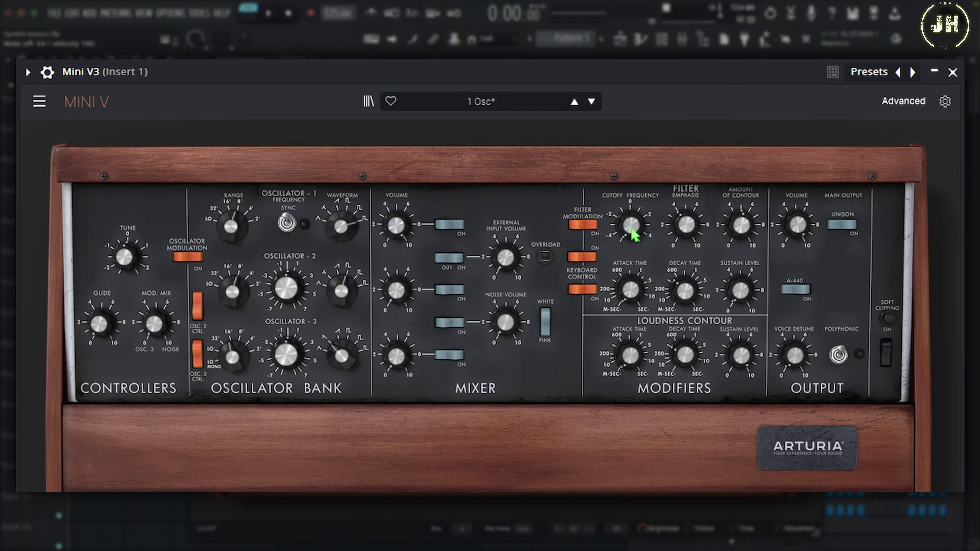
- Open the filter cutoff fully and turn the Amount of Contour back down
{"action": "left_click_drag", "start_coordinate": [632, 226], "coordinate": [632, 213]}
{"action": "mouse_move", "coordinate": [748, 230]}
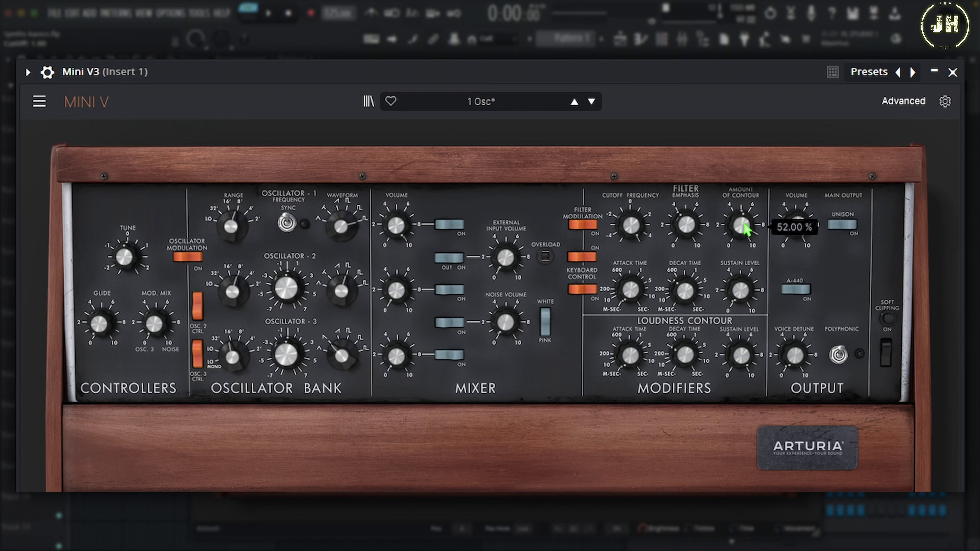
{"action": "left_click_drag", "start_coordinate": [747, 231], "coordinate": [747, 274]}
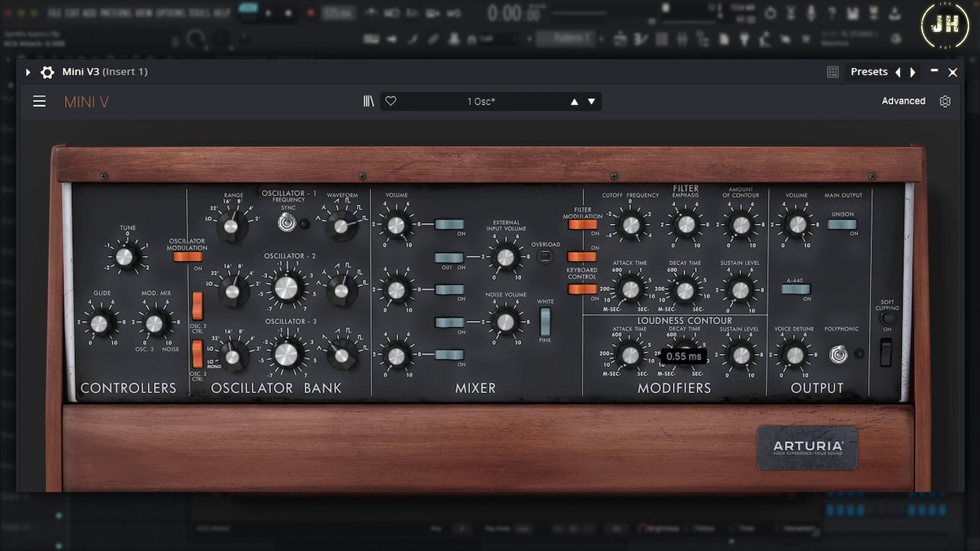
- Adjust the loudness contour's sustain level and set its decay time to 357.25 ms
{"action": "mouse_move", "coordinate": [688, 357]}
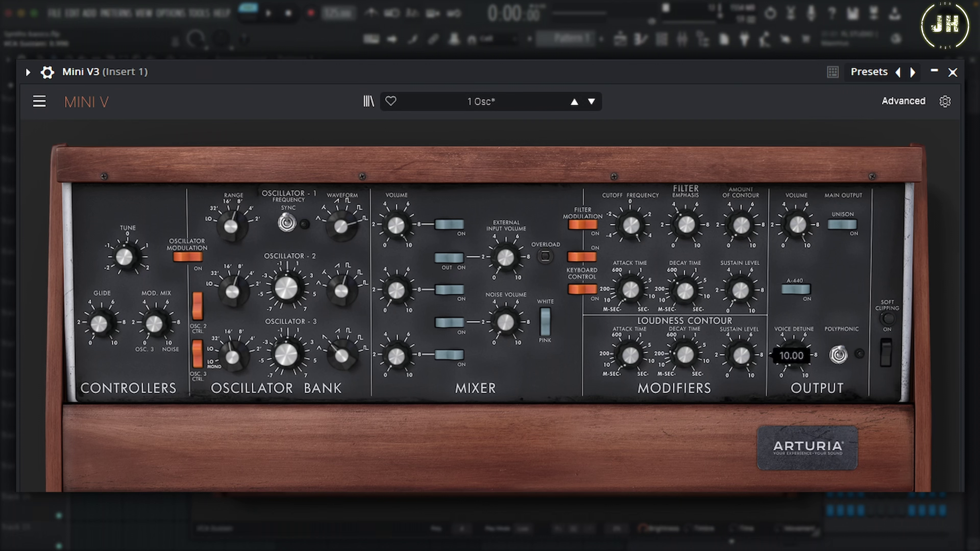
{"action": "mouse_move", "coordinate": [634, 357]}
{"action": "left_click_drag", "start_coordinate": [635, 363], "coordinate": [725, 358]}
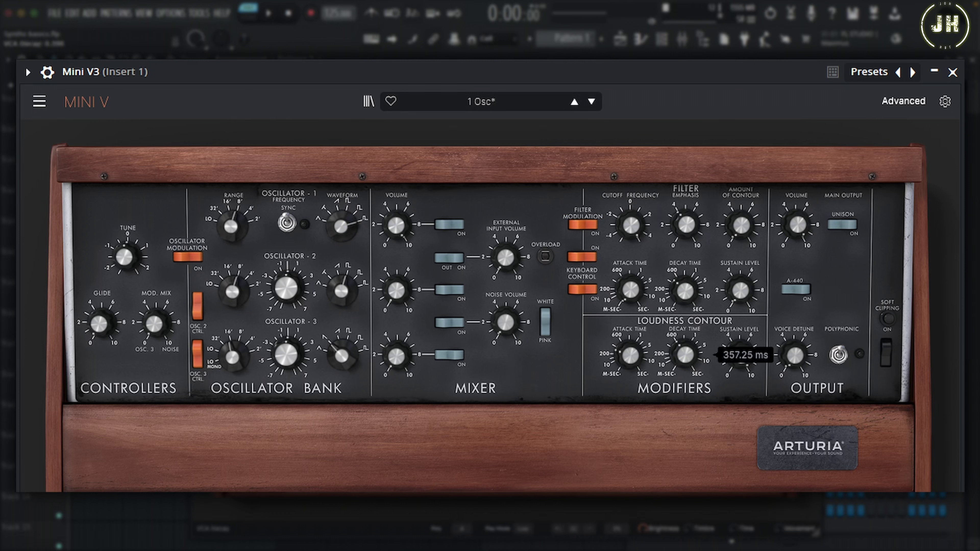
- Lower the loudness contour's sustain level and shorten its decay time
{"action": "mouse_move", "coordinate": [793, 355]}
{"action": "left_click_drag", "start_coordinate": [794, 356], "coordinate": [739, 357]}
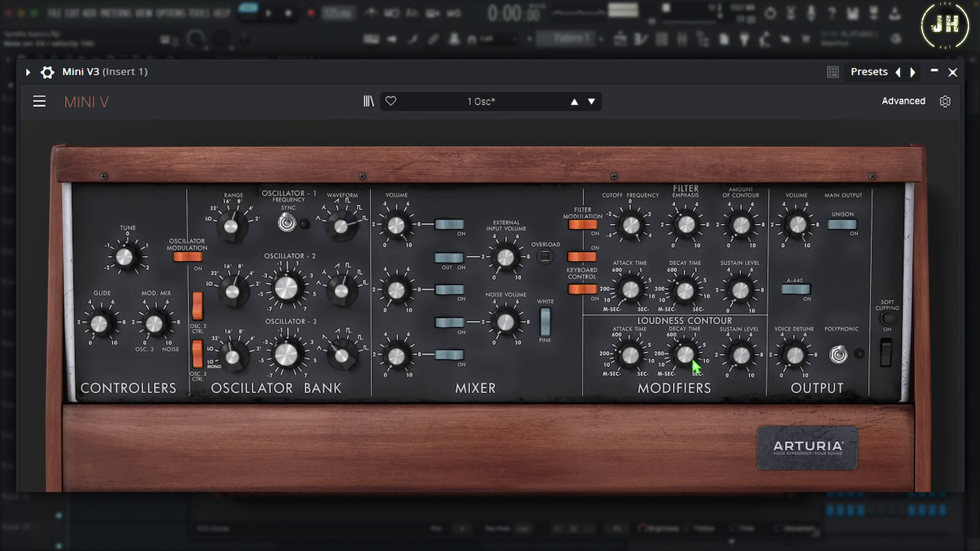
{"action": "left_click_drag", "start_coordinate": [687, 367], "coordinate": [687, 432]}
{"action": "left_click_drag", "start_coordinate": [686, 357], "coordinate": [686, 398]}
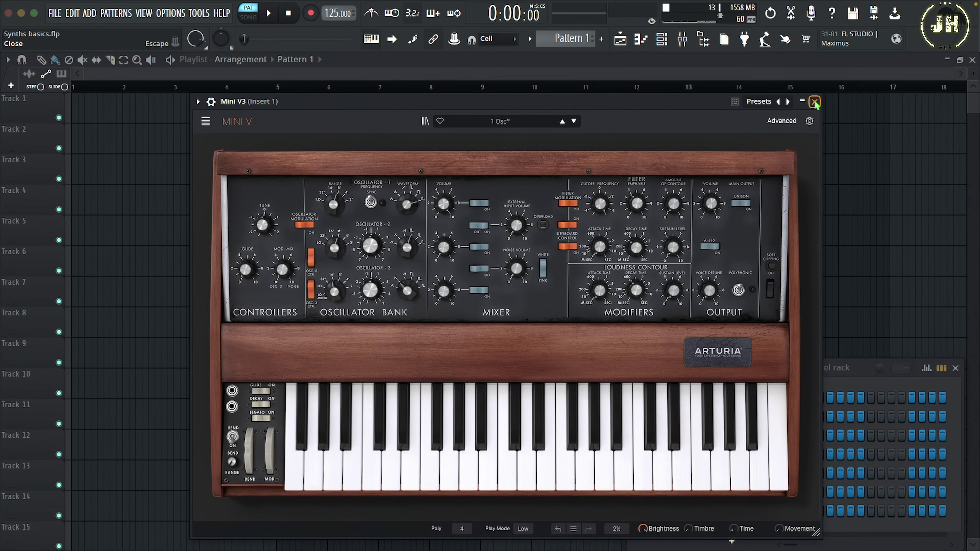
- Close the Mini V3 and open the Jup-8 V4 synth from the channel rack
{"action": "left_click", "coordinate": [815, 102]}
{"action": "left_click", "coordinate": [777, 477]}
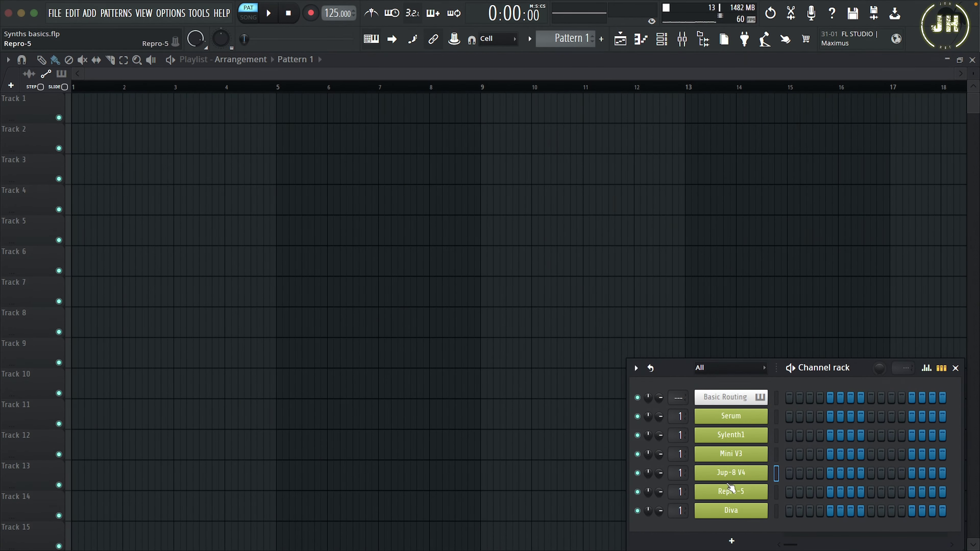
{"action": "left_click", "coordinate": [736, 479]}
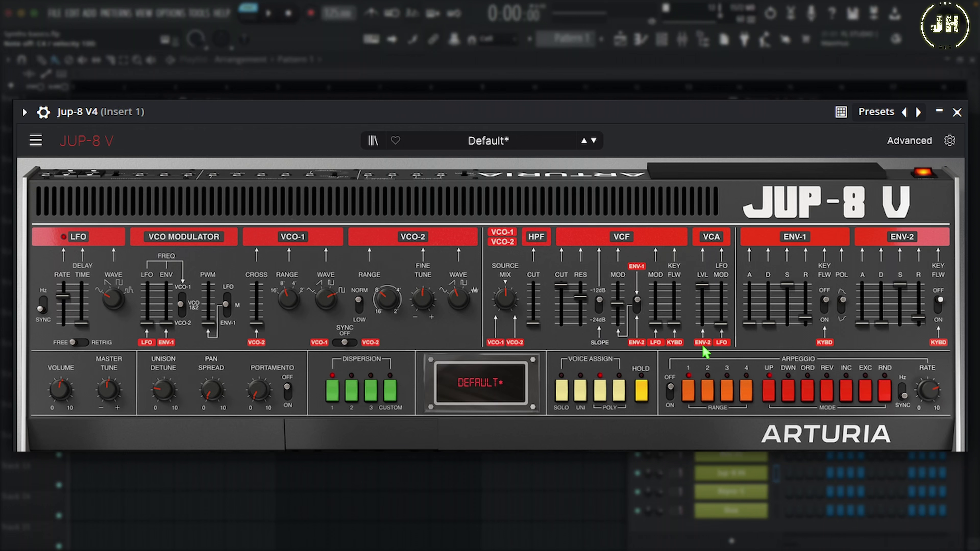
- Shape the ENV-2 envelope of the Jup-8 V with a short release and a longer decay
{"action": "mouse_move", "coordinate": [705, 299]}
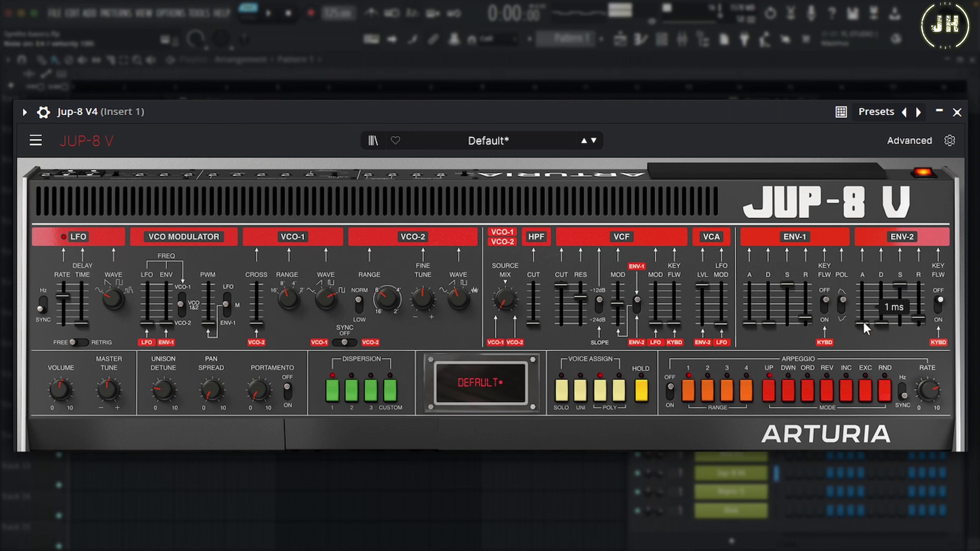
{"action": "left_click_drag", "start_coordinate": [862, 325], "coordinate": [919, 311]}
{"action": "mouse_move", "coordinate": [922, 324]}
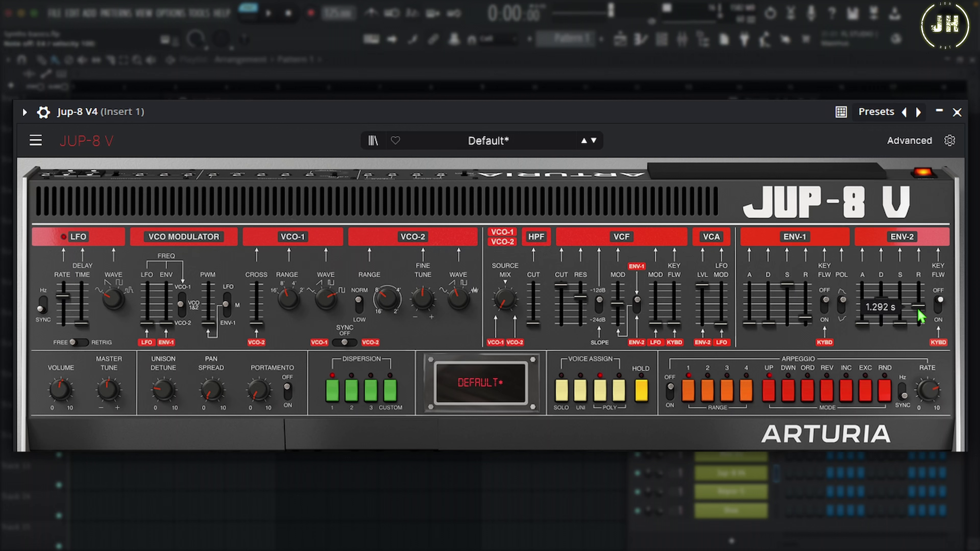
{"action": "left_click_drag", "start_coordinate": [918, 310], "coordinate": [919, 328]}
{"action": "left_click_drag", "start_coordinate": [881, 300], "coordinate": [881, 304]}
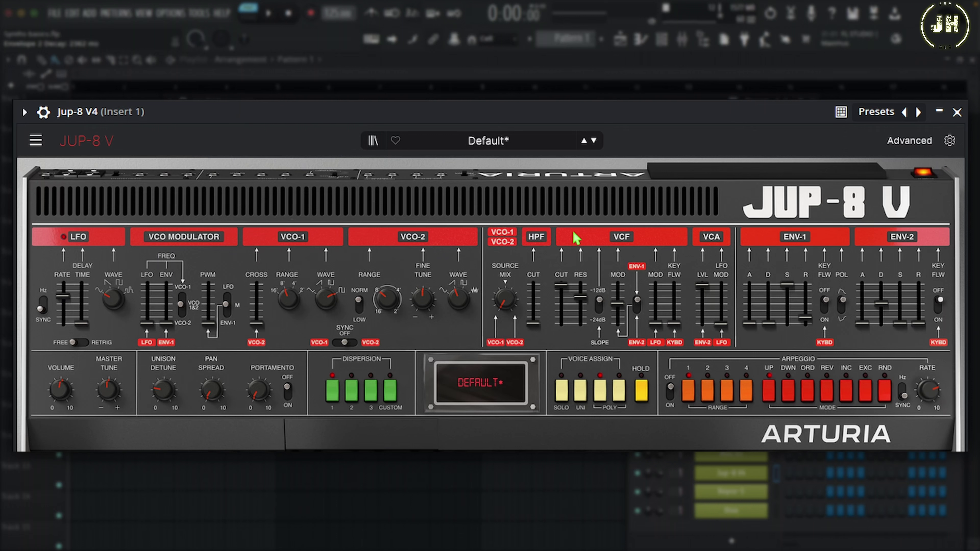
- Adjust the VCF envelope modulation amount and keep ENV-1 as its modulation source
{"action": "left_click_drag", "start_coordinate": [618, 303], "coordinate": [617, 302]}
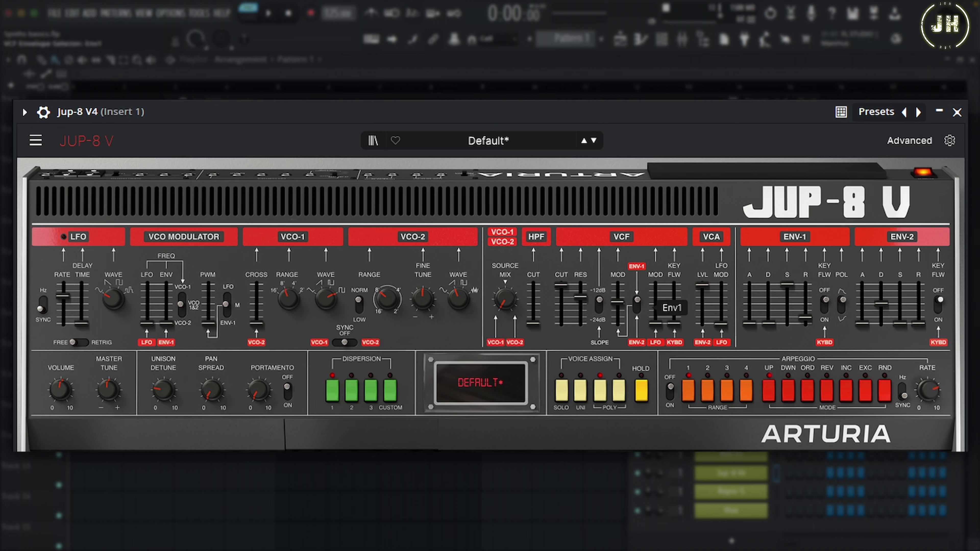
{"action": "left_click", "coordinate": [638, 305]}
{"action": "left_click", "coordinate": [638, 305]}
{"action": "left_click_drag", "start_coordinate": [617, 302], "coordinate": [617, 304]}
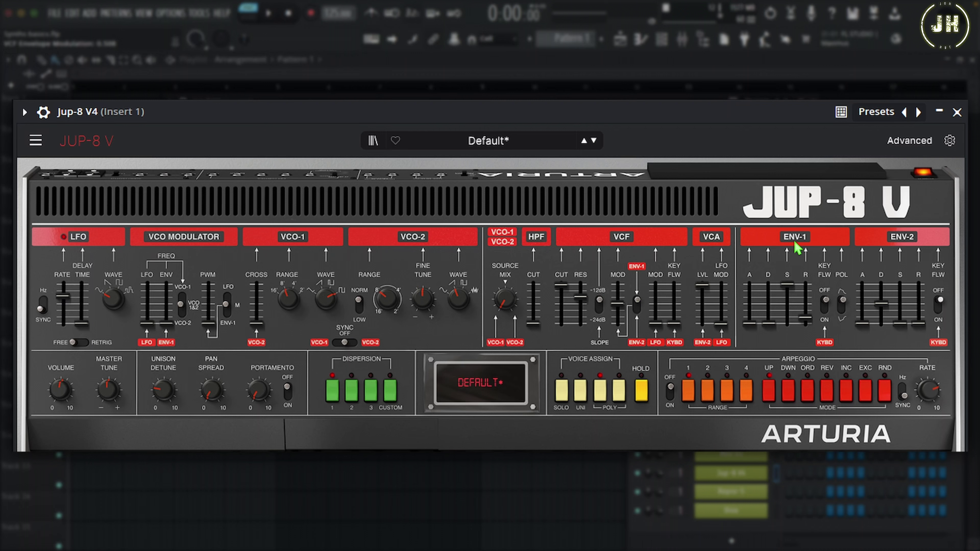
- Turn the VCF cutoff fully down, and give ENV-1 a longer decay with its sustain at minimum
{"action": "left_click", "coordinate": [562, 286]}
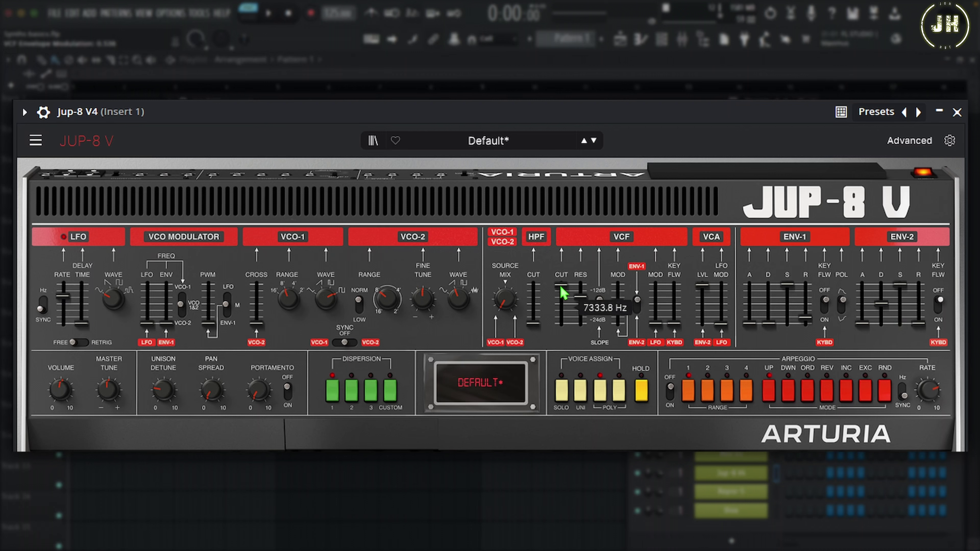
{"action": "left_click_drag", "start_coordinate": [562, 288], "coordinate": [561, 323]}
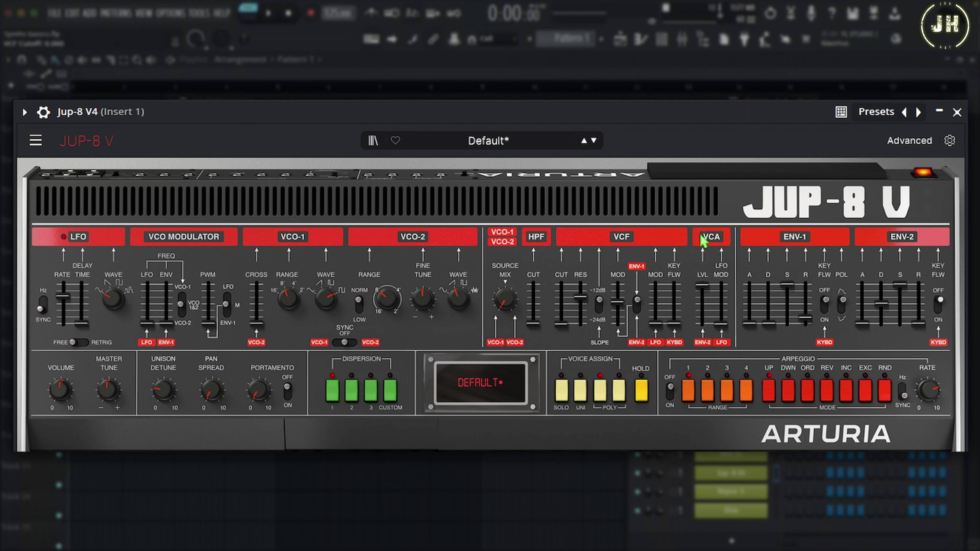
{"action": "mouse_move", "coordinate": [770, 329]}
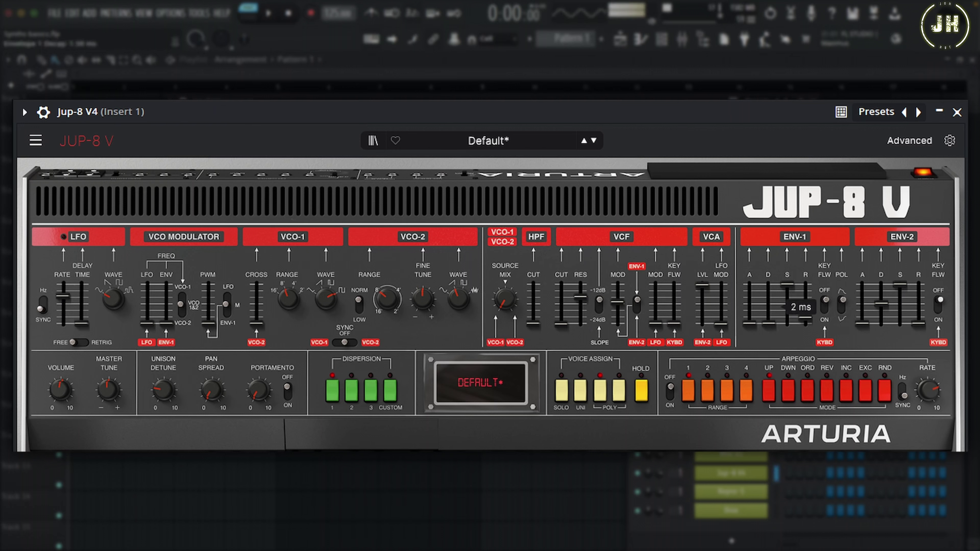
{"action": "left_click_drag", "start_coordinate": [770, 329], "coordinate": [772, 303]}
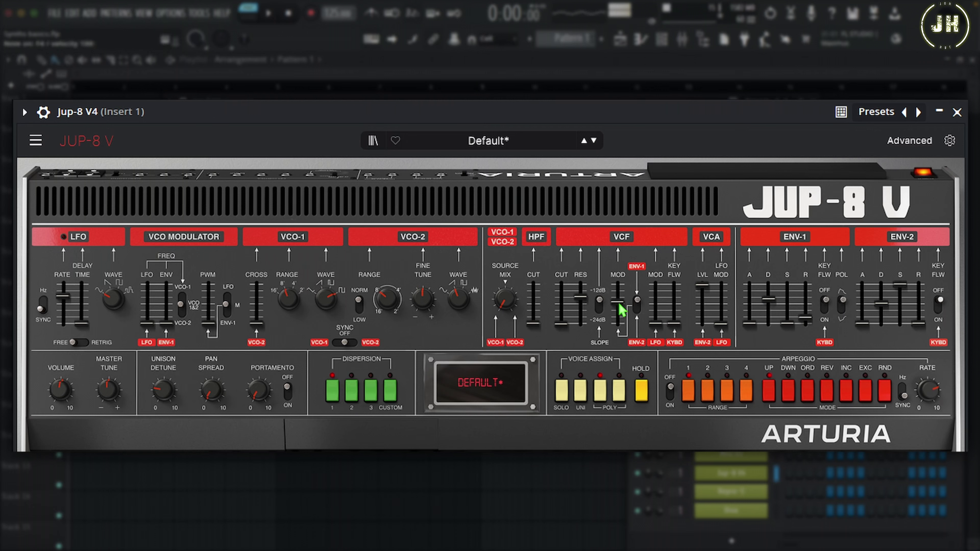
- Increase the VCF envelope modulation and set the VCF resonance to 0.00
{"action": "left_click_drag", "start_coordinate": [617, 302], "coordinate": [618, 292]}
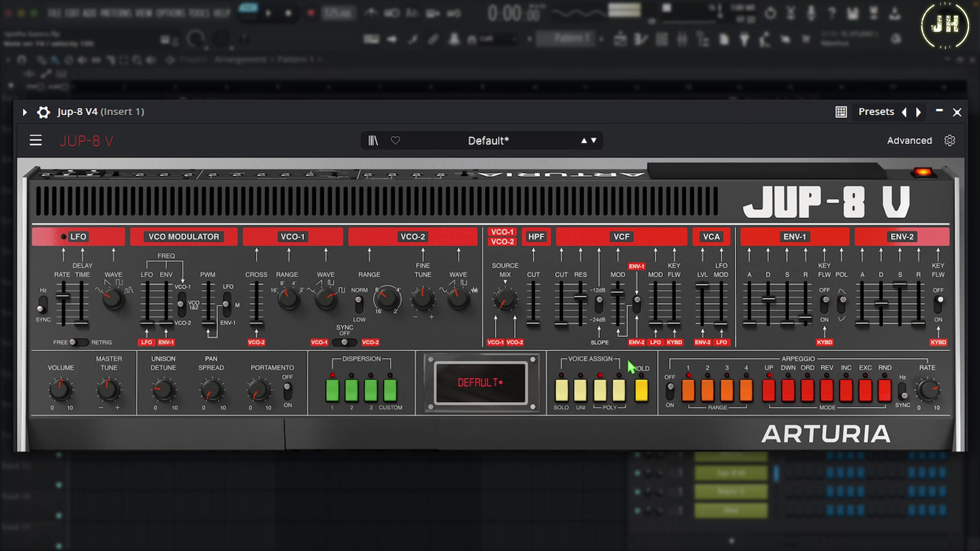
{"action": "left_click_drag", "start_coordinate": [584, 304], "coordinate": [586, 332]}
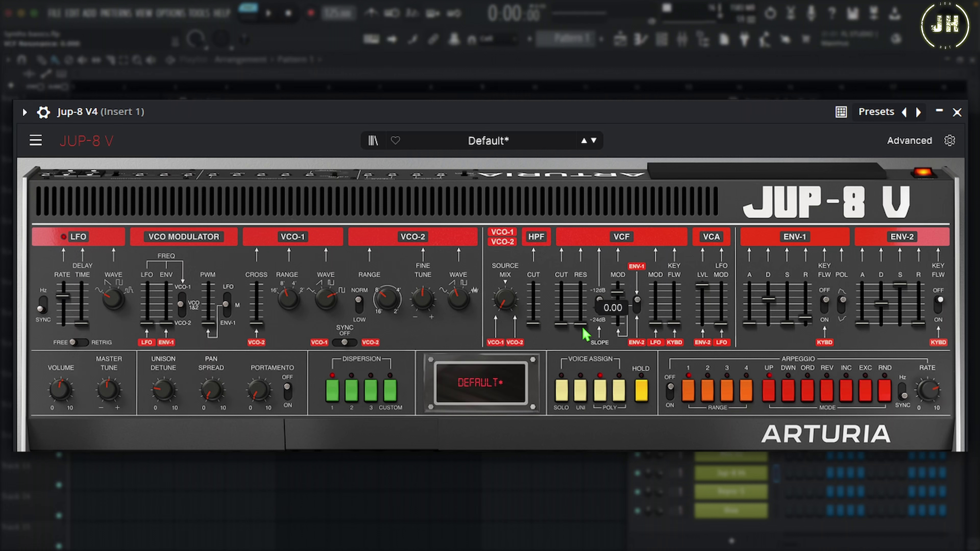
- Switch the VCF slope to 24 dB and readjust the ENV-1 decay and the VCF cutoff
{"action": "mouse_move", "coordinate": [761, 306]}
{"action": "left_mouse_down"}
{"action": "mouse_move", "coordinate": [764, 317]}
{"action": "mouse_move", "coordinate": [770, 307]}
{"action": "left_mouse_up"}
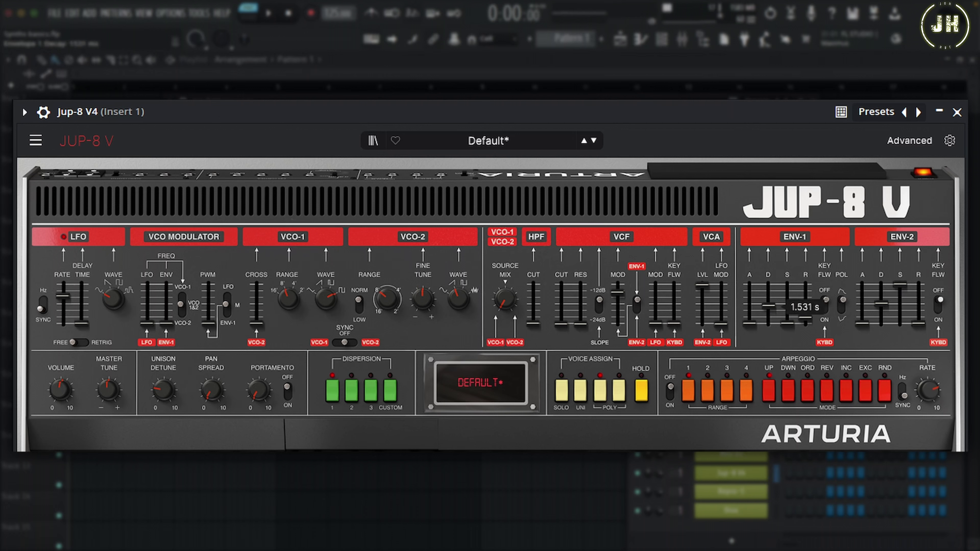
{"action": "left_click", "coordinate": [599, 307]}
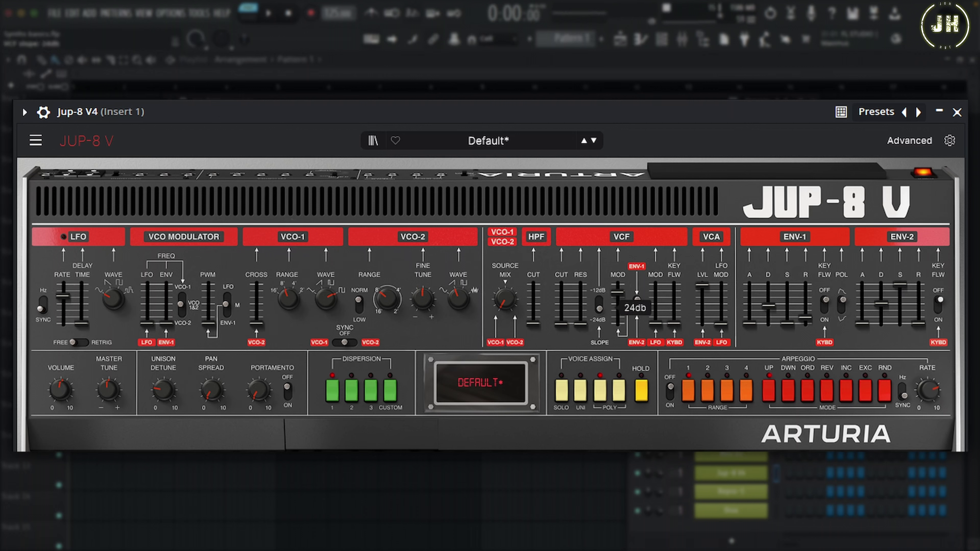
{"action": "left_click", "coordinate": [805, 317]}
{"action": "left_click_drag", "start_coordinate": [769, 305], "coordinate": [769, 298]}
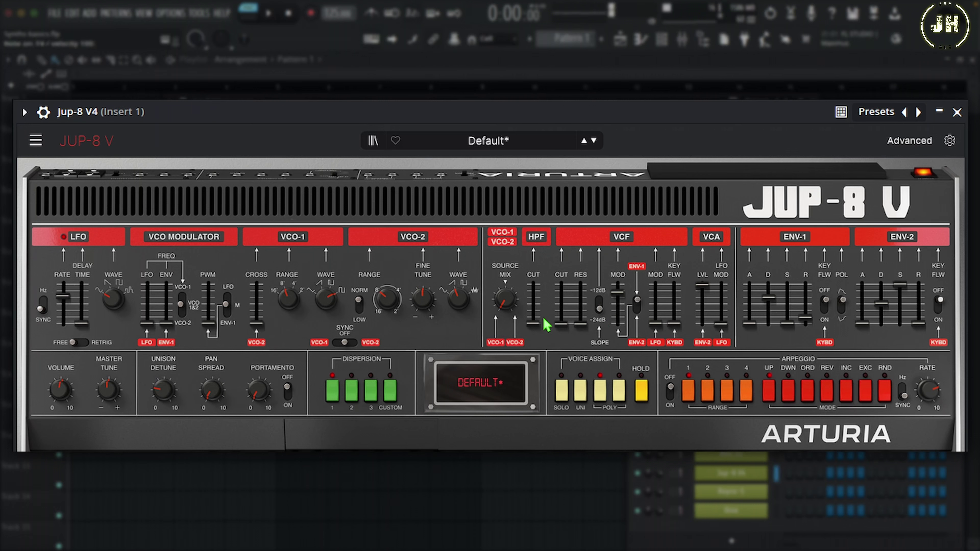
{"action": "left_click_drag", "start_coordinate": [562, 324], "coordinate": [562, 311]}
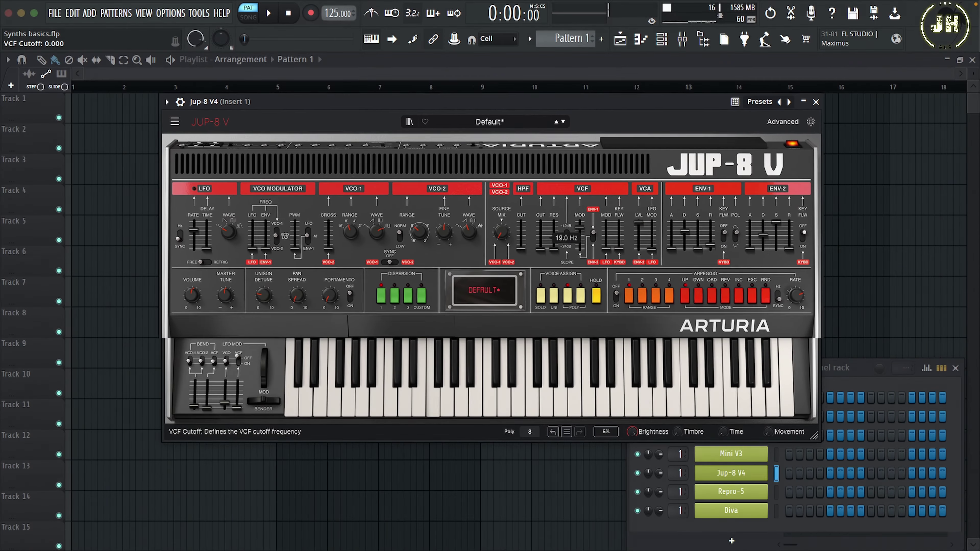
{"action": "left_click_drag", "start_coordinate": [787, 323], "coordinate": [789, 310]}
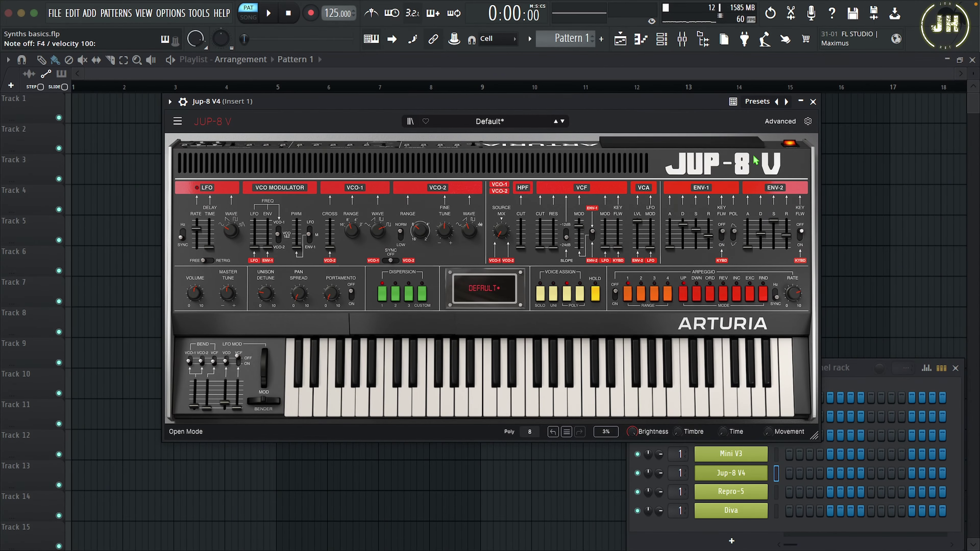
- Close the Jup-8 V4 and open the Repro-5 synth from the channel rack
{"action": "left_click", "coordinate": [813, 102]}
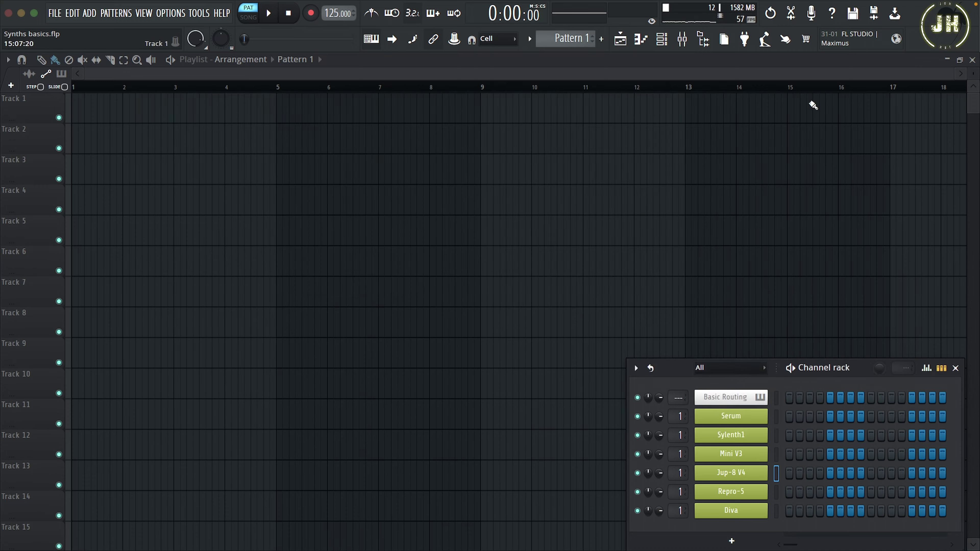
{"action": "left_click", "coordinate": [734, 498]}
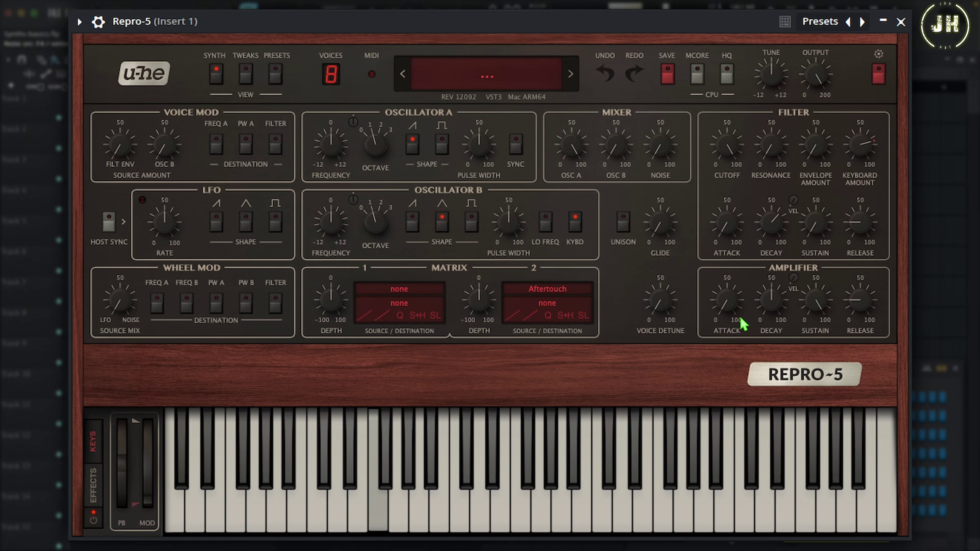
- Set the Repro-5 amplifier envelope's attack to 68.00
{"action": "left_click_drag", "start_coordinate": [731, 322], "coordinate": [739, 219]}
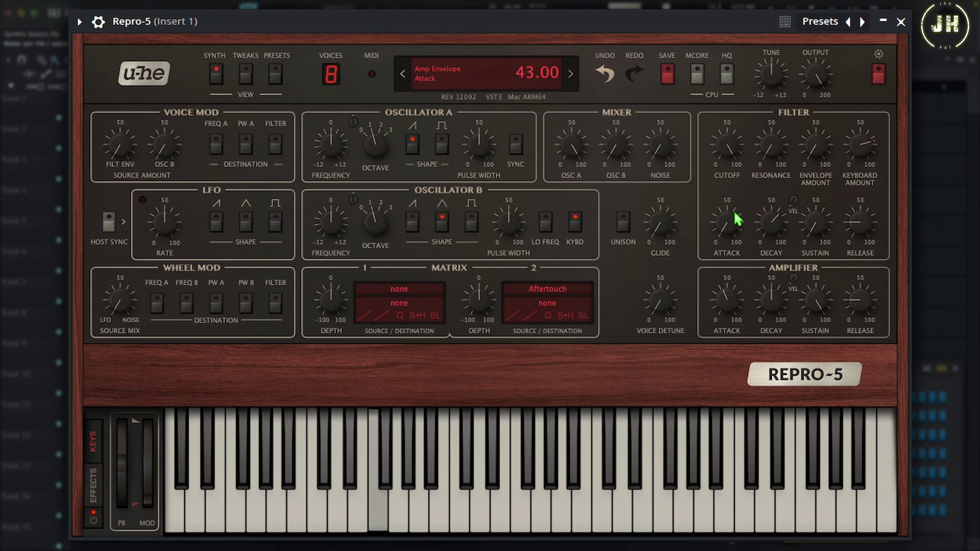
{"action": "left_click_drag", "start_coordinate": [726, 284], "coordinate": [733, 272]}
{"action": "scroll", "coordinate": [729, 306], "scroll_direction": "up", "scroll_amount": 3}
{"action": "left_click_drag", "start_coordinate": [816, 307], "coordinate": [787, 467]}
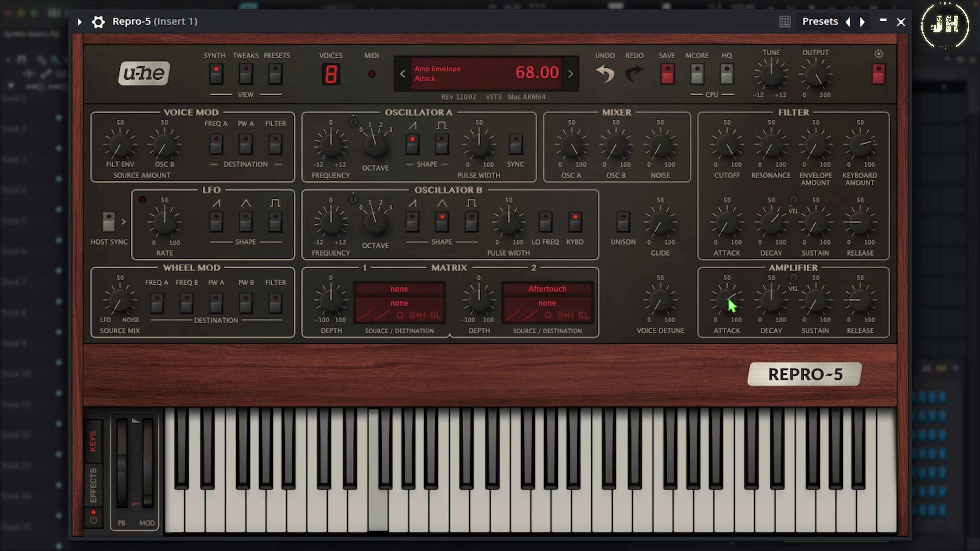
- Set the amplifier envelope's attack to minimum and its decay to 100.00, with full sustain and a longer release
{"action": "left_click_drag", "start_coordinate": [729, 304], "coordinate": [729, 342]}
{"action": "left_click_drag", "start_coordinate": [771, 299], "coordinate": [781, 212]}
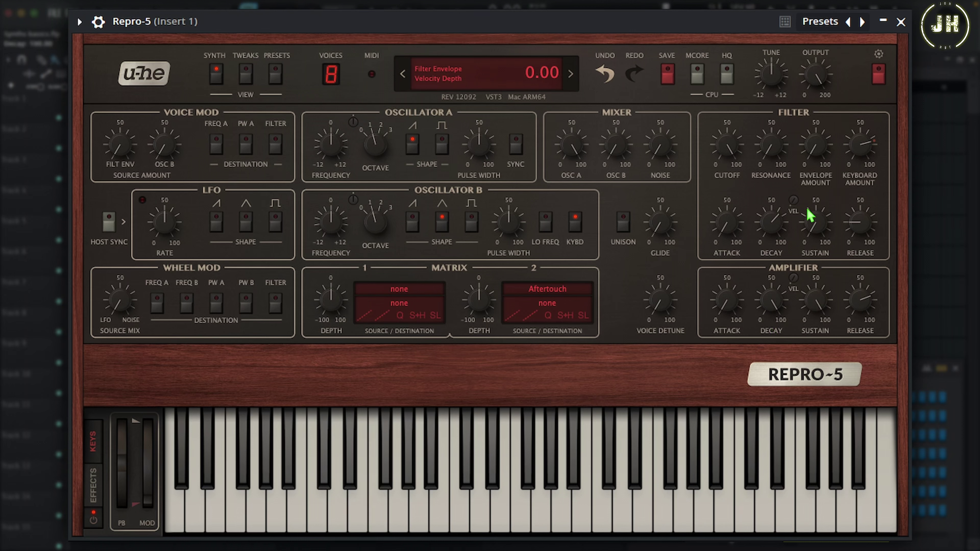
- Lower the filter cutoff to 32.00, raise the filter envelope amount above 53.00, and shorten the amplifier release
{"action": "left_click_drag", "start_coordinate": [723, 149], "coordinate": [728, 278]}
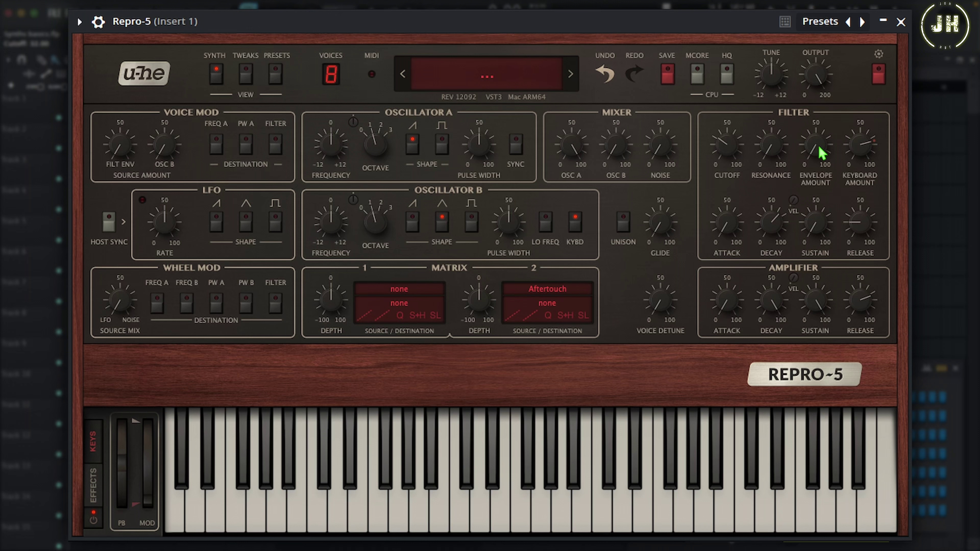
{"action": "left_click_drag", "start_coordinate": [822, 153], "coordinate": [818, 52]}
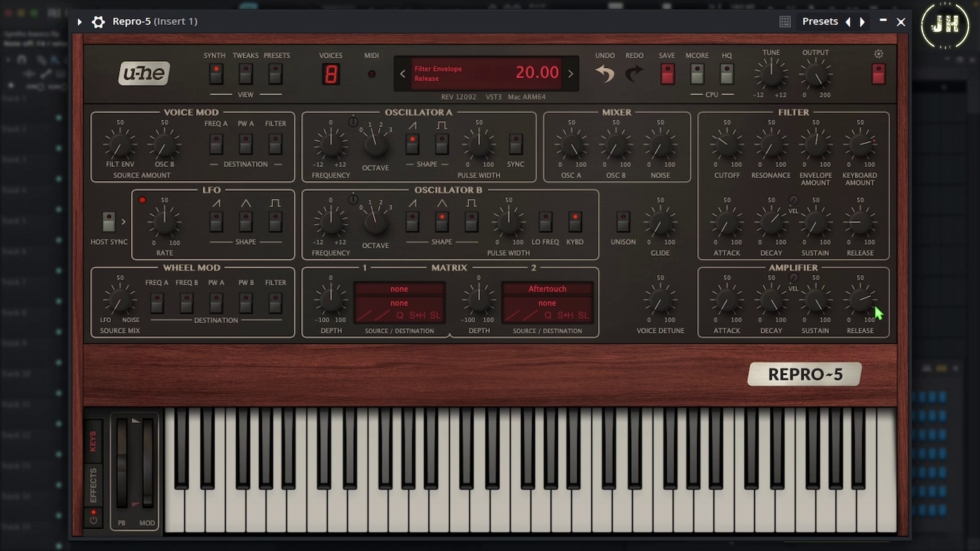
{"action": "left_click_drag", "start_coordinate": [873, 307], "coordinate": [860, 390]}
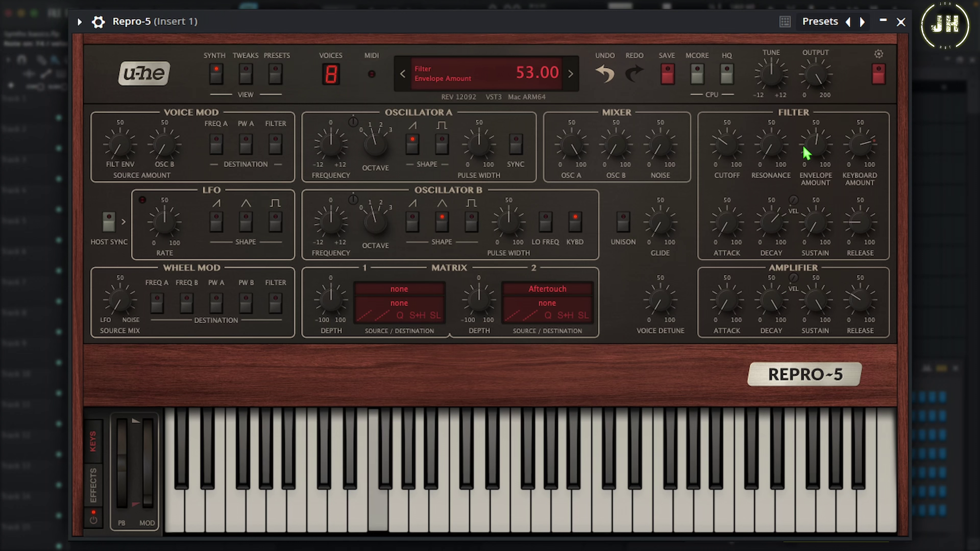
{"action": "left_click_drag", "start_coordinate": [815, 154], "coordinate": [821, 140]}
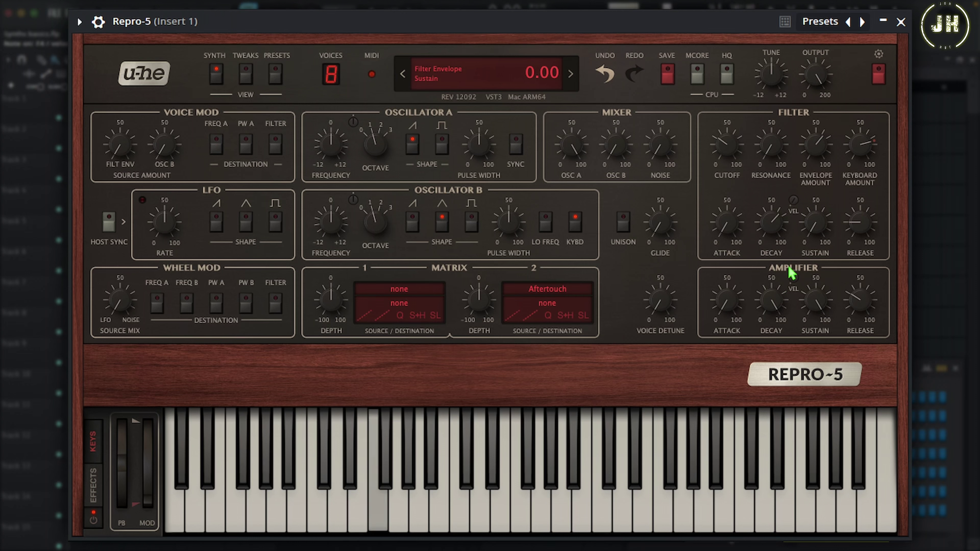
- Set the filter envelope's decay to 55.00 and its release to minimum, and bring the amplifier release to minimum
{"action": "left_click_drag", "start_coordinate": [771, 219], "coordinate": [770, 269]}
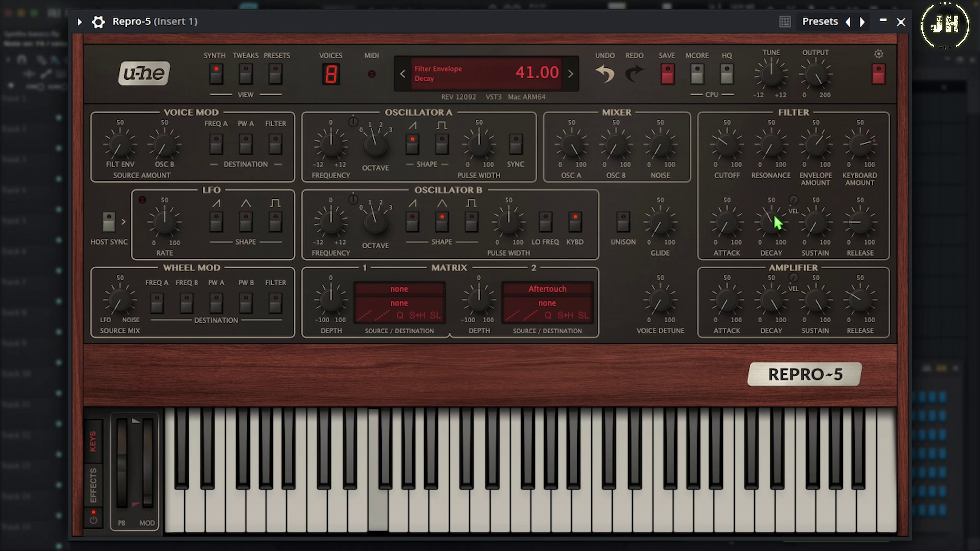
{"action": "left_click_drag", "start_coordinate": [776, 230], "coordinate": [781, 197]}
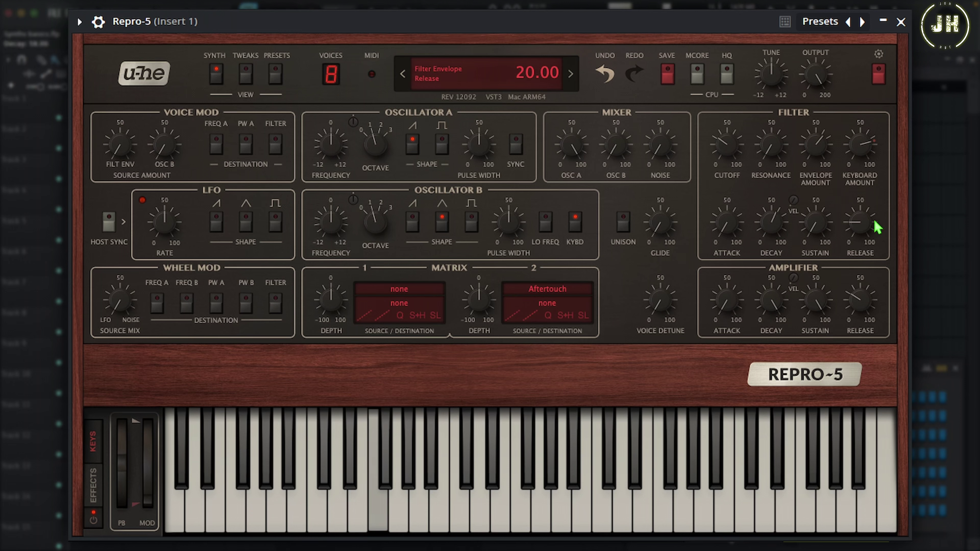
{"action": "left_click_drag", "start_coordinate": [873, 223], "coordinate": [854, 267]}
{"action": "left_click_drag", "start_coordinate": [780, 226], "coordinate": [774, 213]}
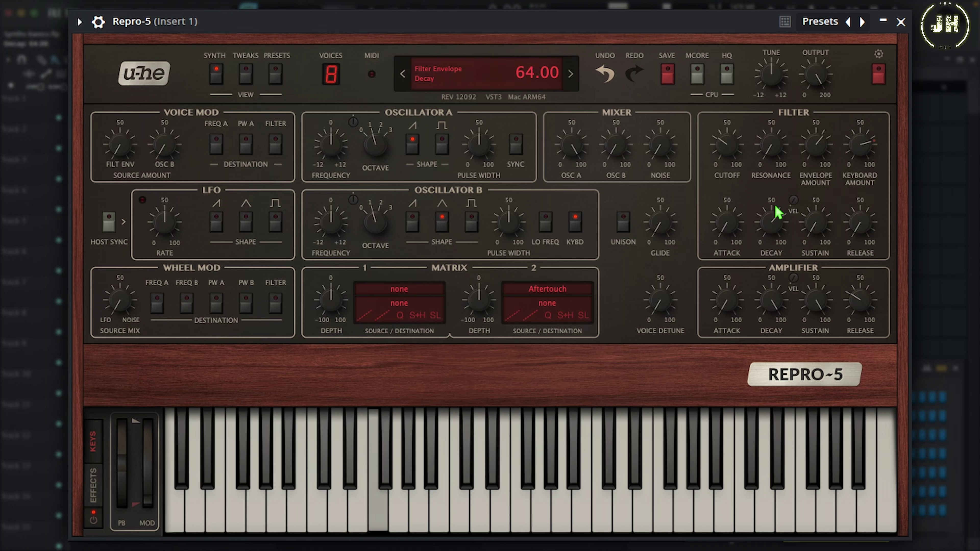
{"action": "left_click_drag", "start_coordinate": [869, 295], "coordinate": [863, 374]}
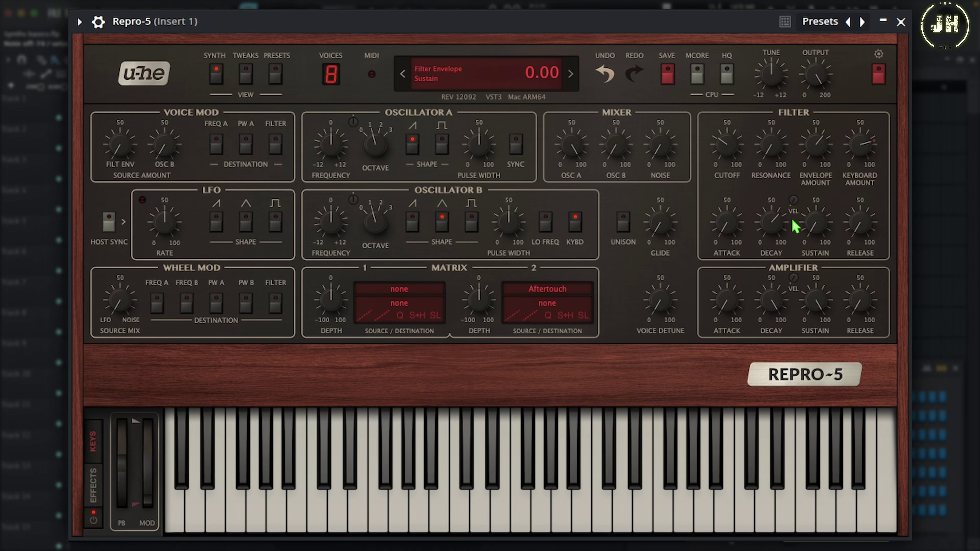
{"action": "left_click_drag", "start_coordinate": [775, 223], "coordinate": [770, 245]}
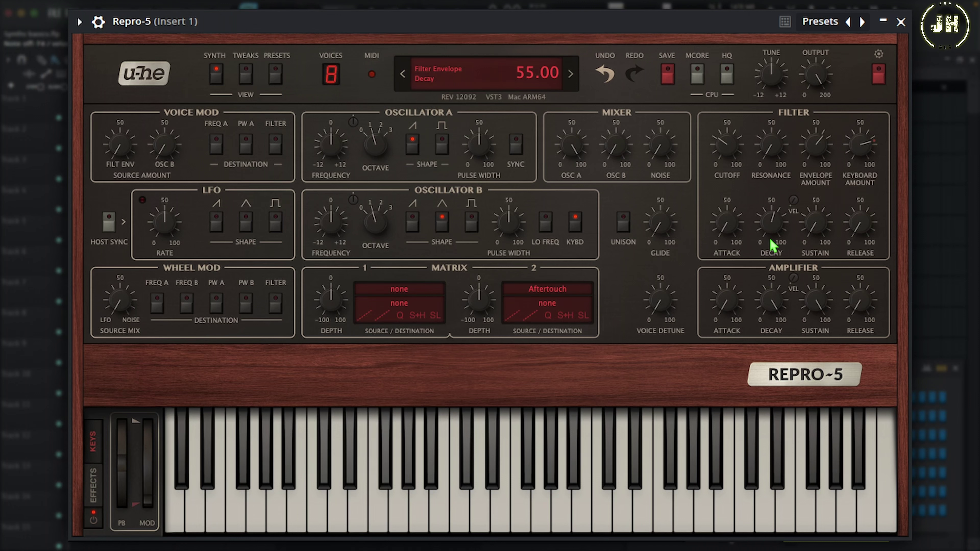
- Try a filter resonance of 29.00, set the filter envelope's decay to 51.00, and reduce the resonance
{"action": "left_click_drag", "start_coordinate": [780, 158], "coordinate": [773, 89]}
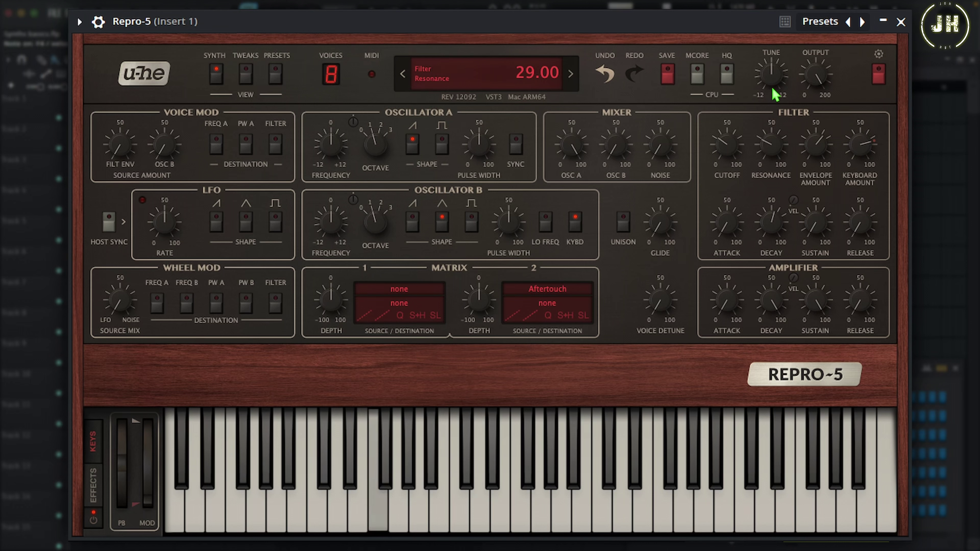
{"action": "left_click_drag", "start_coordinate": [775, 231], "coordinate": [772, 242]}
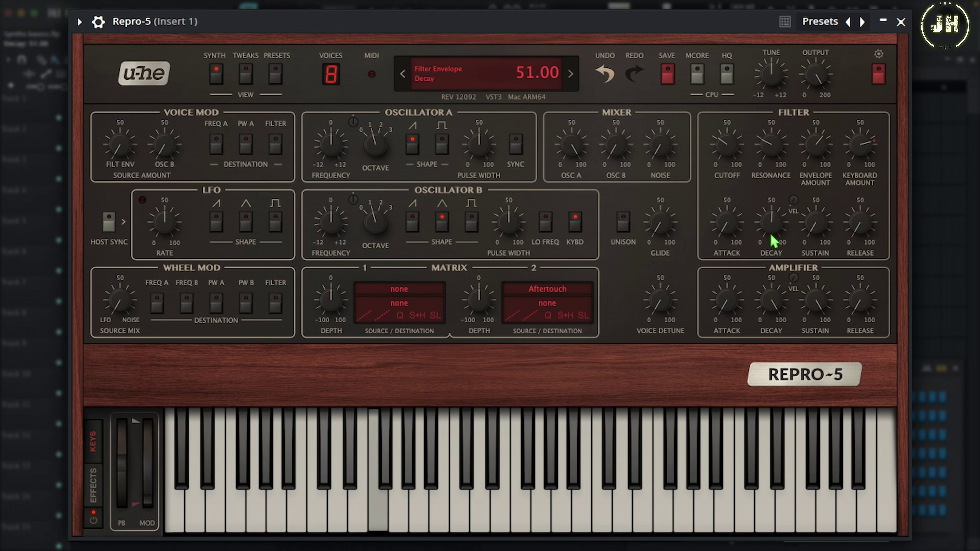
{"action": "left_click_drag", "start_coordinate": [781, 154], "coordinate": [772, 175]}
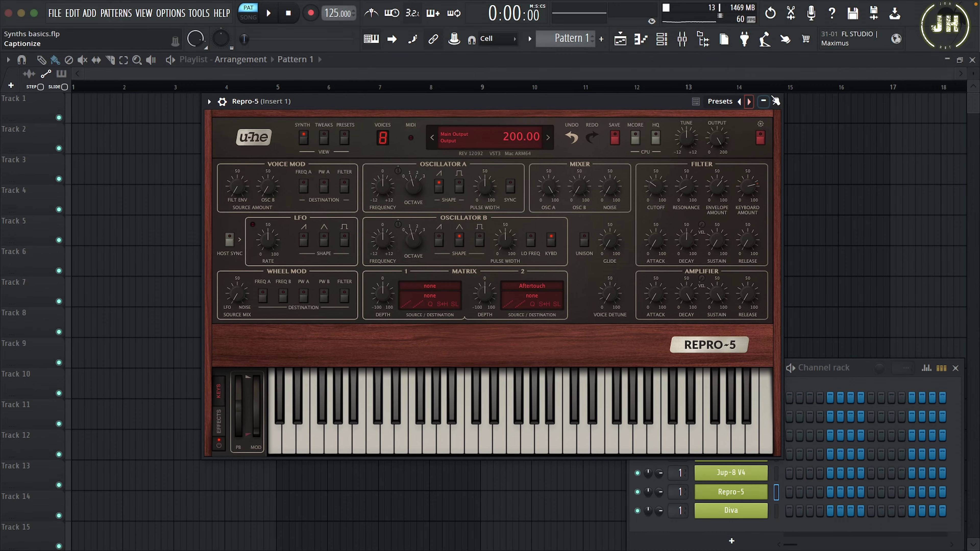
- Close Repro-5, open Diva from the channel rack, and switch both of its envelopes to the digital model
{"action": "left_click", "coordinate": [776, 101]}
{"action": "left_click", "coordinate": [730, 512]}
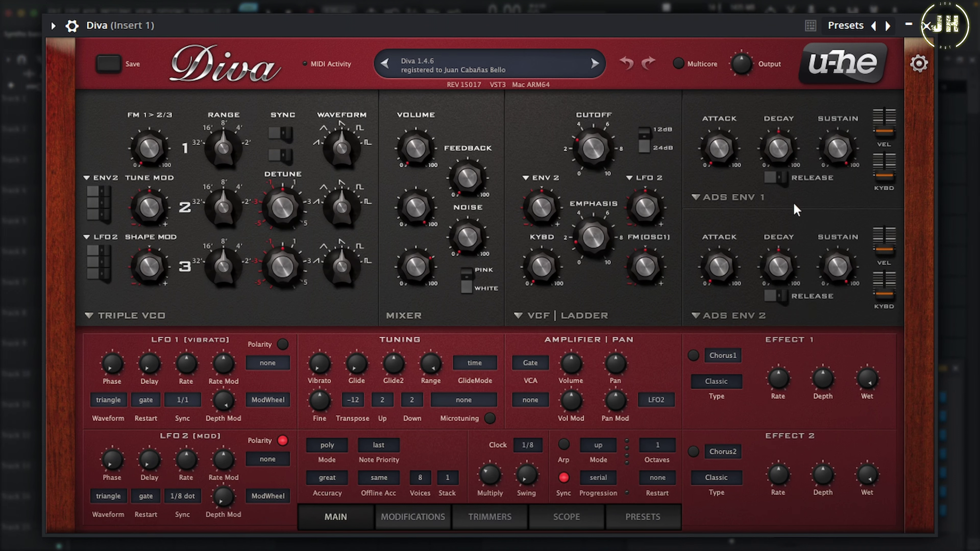
{"action": "left_click", "coordinate": [698, 198]}
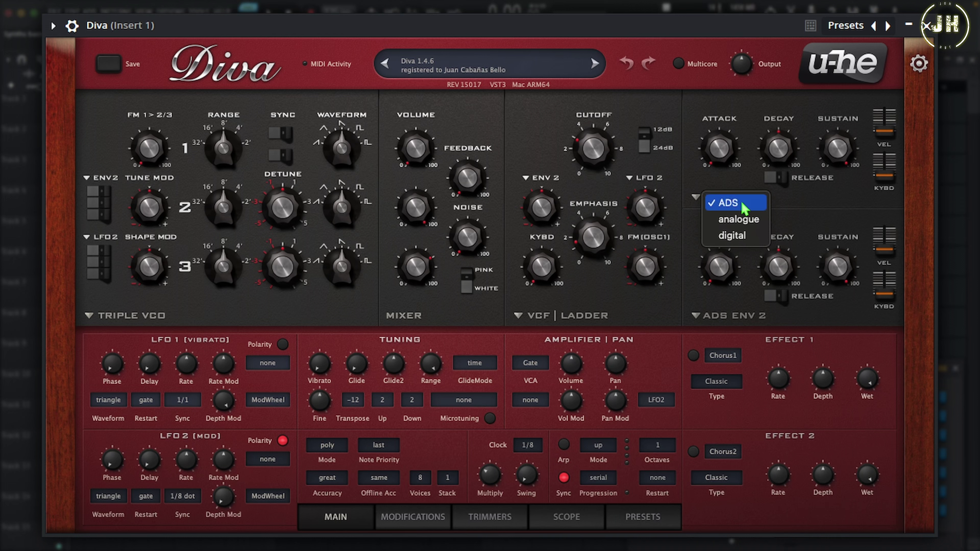
{"action": "left_click", "coordinate": [738, 236]}
{"action": "left_click", "coordinate": [695, 197]}
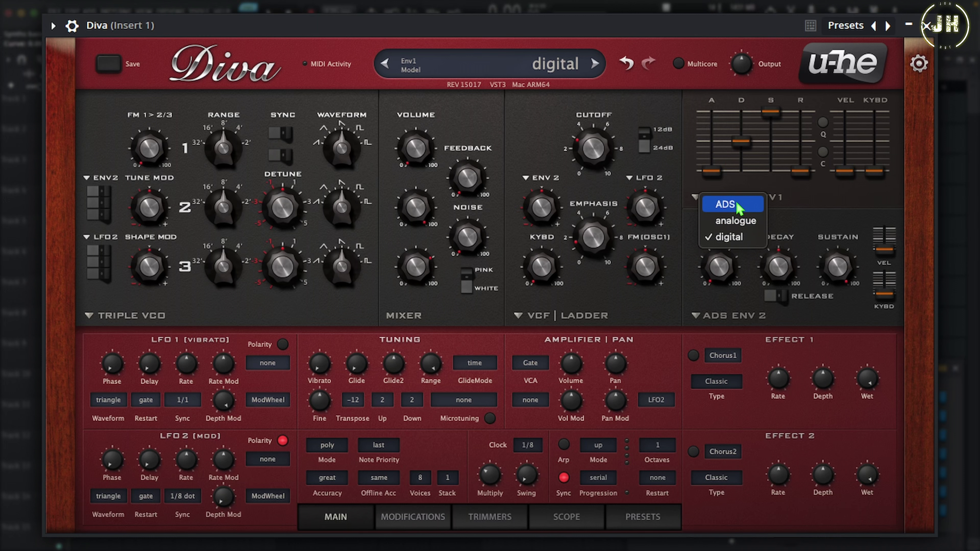
{"action": "left_click", "coordinate": [735, 240]}
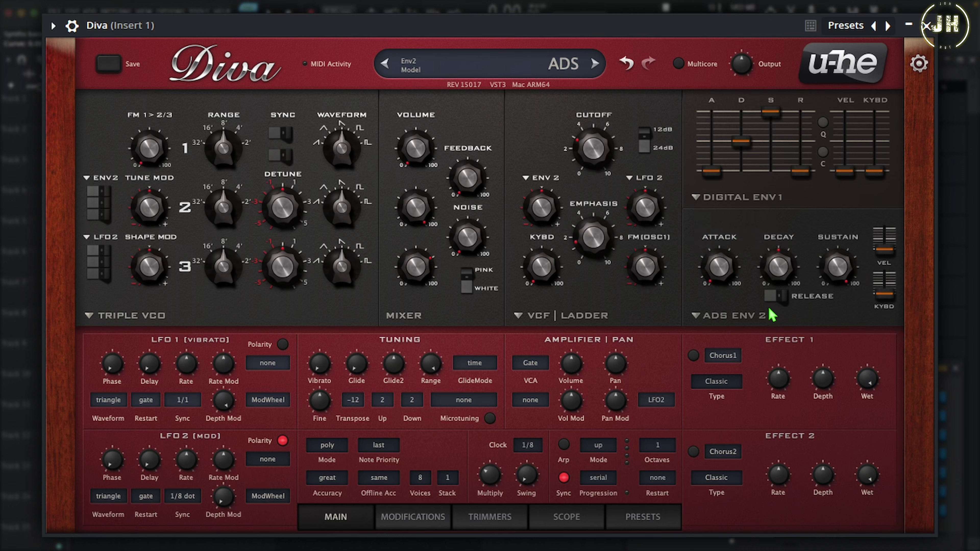
{"action": "left_click", "coordinate": [698, 317]}
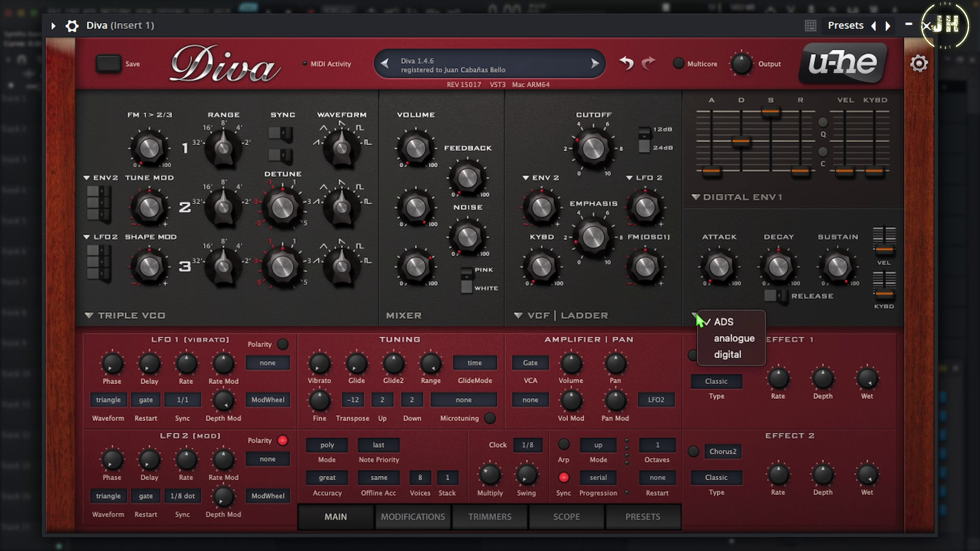
{"action": "left_click", "coordinate": [727, 354]}
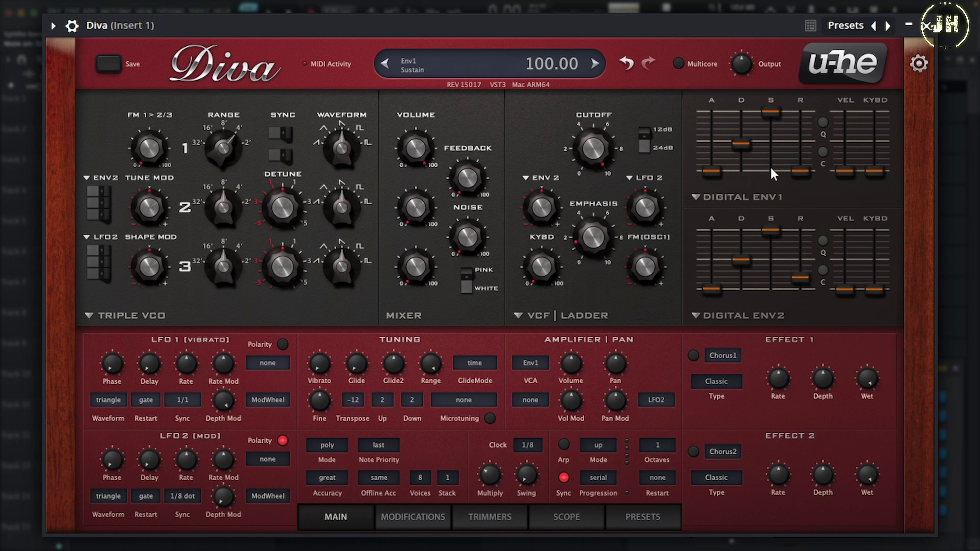
- Shape Diva's envelope 1 with minimum attack, maximum decay, full sustain and a short release
{"action": "left_click_drag", "start_coordinate": [772, 112], "coordinate": [712, 172]}
{"action": "left_click_drag", "start_coordinate": [771, 172], "coordinate": [774, 85]}
{"action": "left_click_drag", "start_coordinate": [801, 172], "coordinate": [745, 110]}
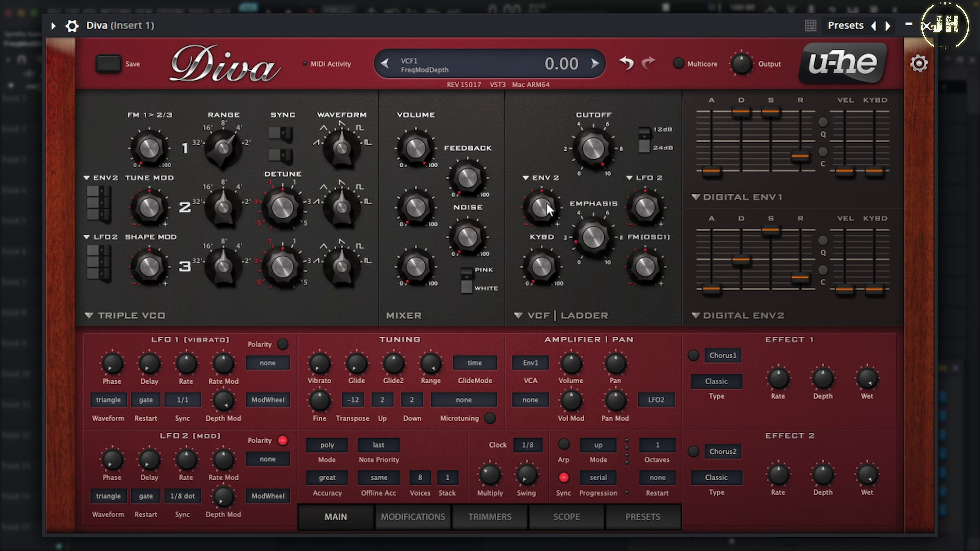
- Raise the VCF cutoff modulation from ENV 2, then lower envelope 2's decay and sustain and set its release to 38.00
{"action": "left_click_drag", "start_coordinate": [547, 205], "coordinate": [552, 183]}
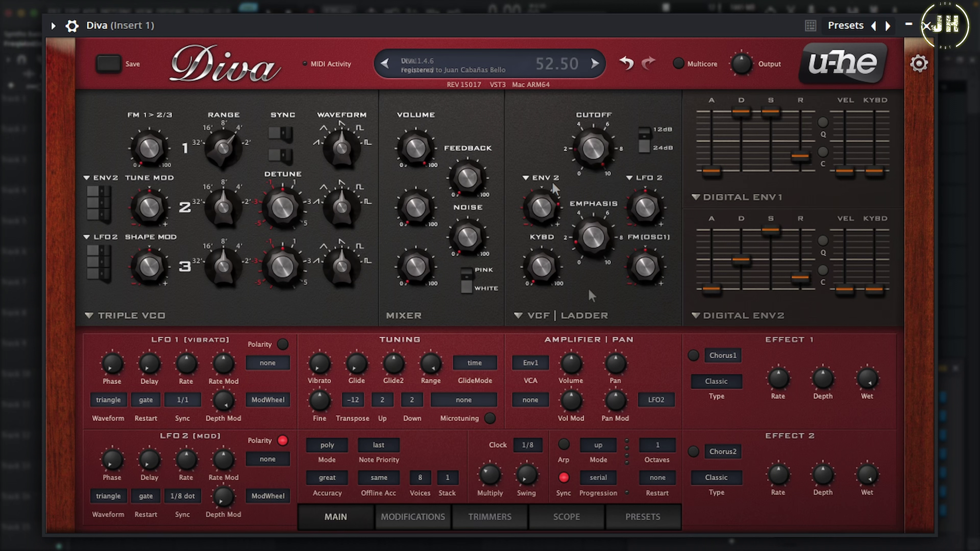
{"action": "left_click_drag", "start_coordinate": [775, 244], "coordinate": [800, 263]}
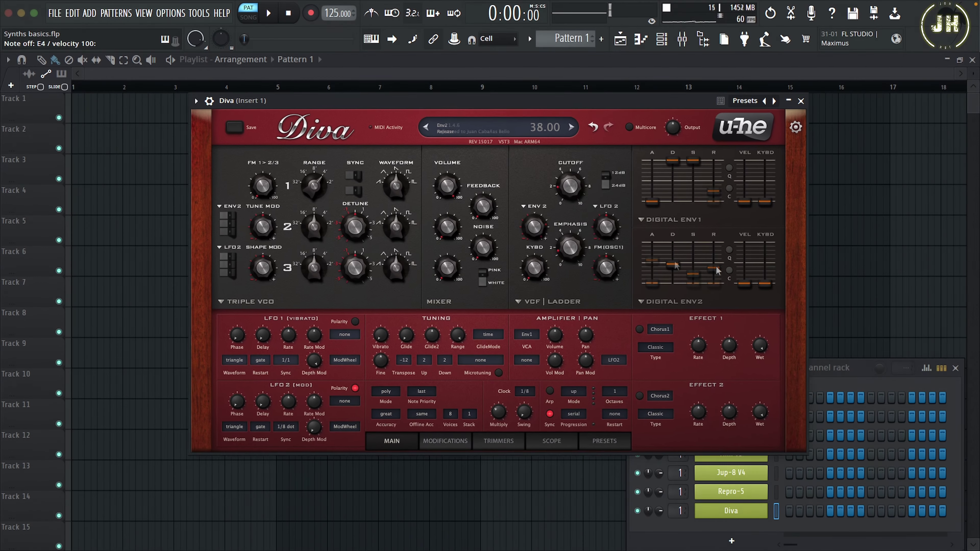
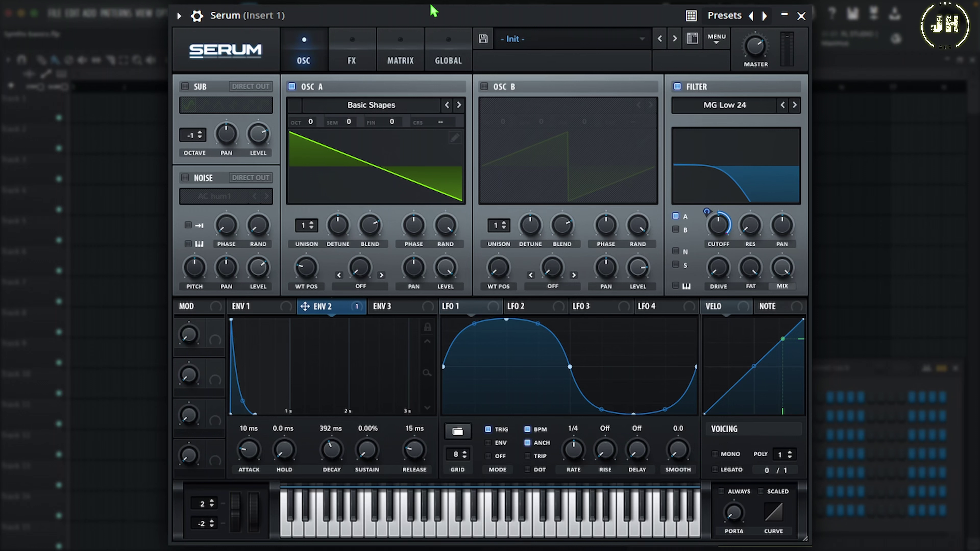
- Enable the delay, reverb and flanger effects in Serum and reorder the chain so the flanger comes after the delay
{"action": "left_click", "coordinate": [352, 56]}
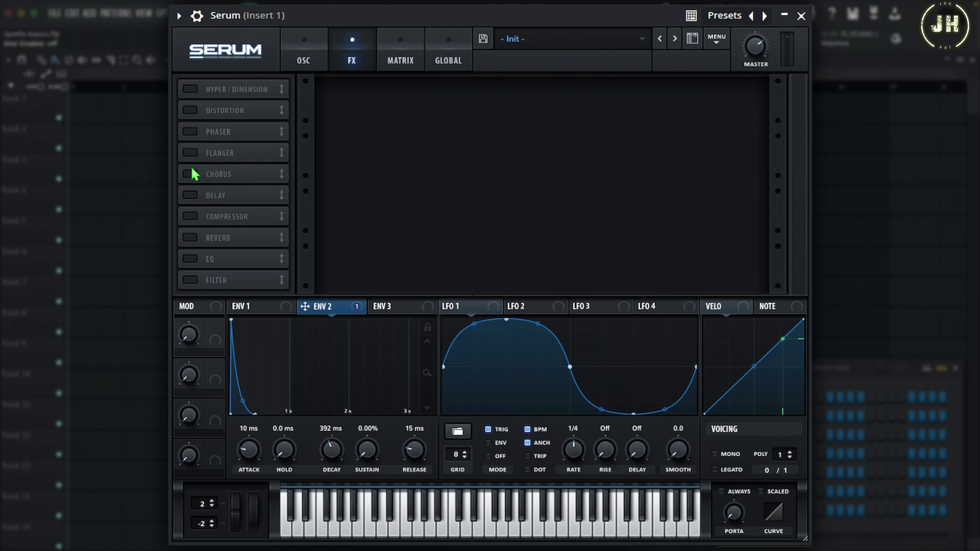
{"action": "left_click", "coordinate": [190, 195]}
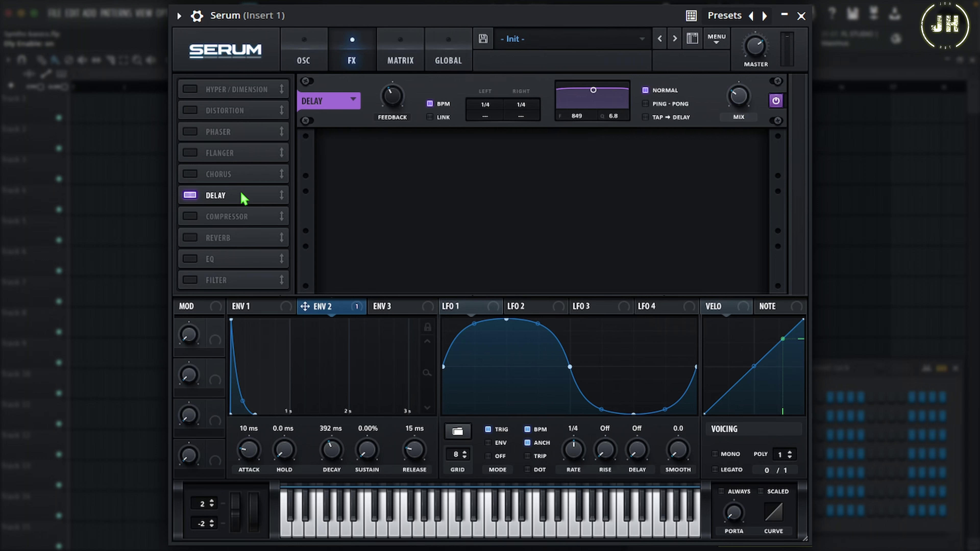
{"action": "left_click", "coordinate": [193, 239]}
{"action": "left_click", "coordinate": [192, 155]}
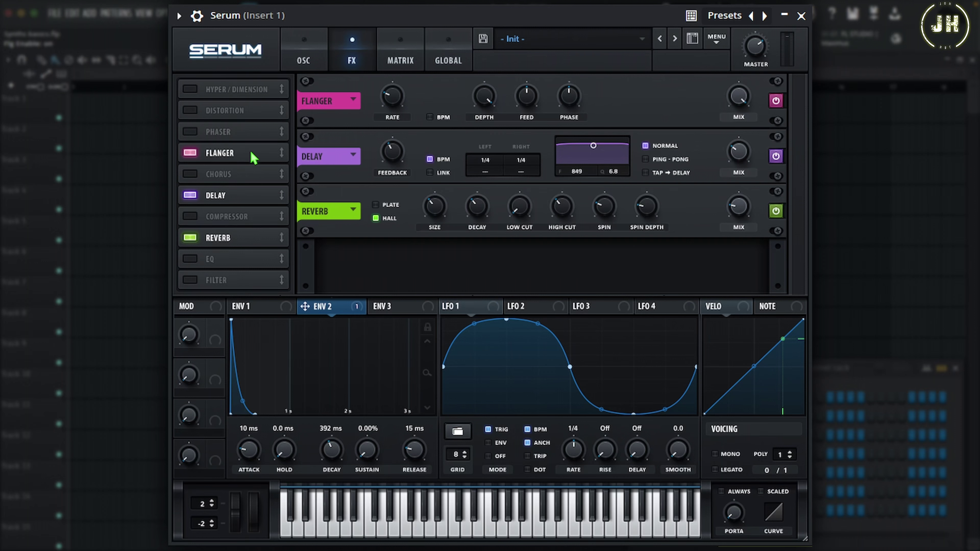
{"action": "left_click_drag", "start_coordinate": [253, 158], "coordinate": [259, 202]}
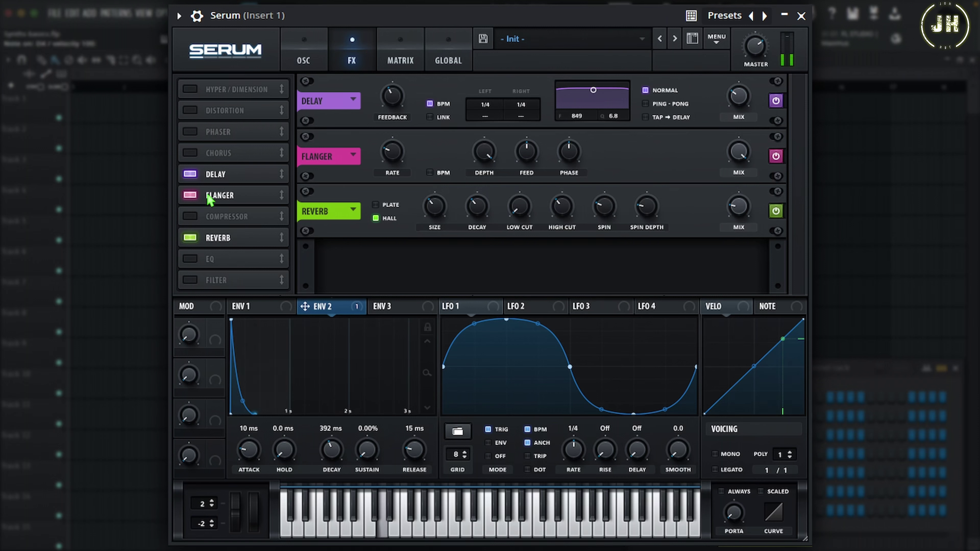
- Audition the delay, flanger and reverb one at a time, leaving only the reverb enabled
{"action": "left_click", "coordinate": [190, 237]}
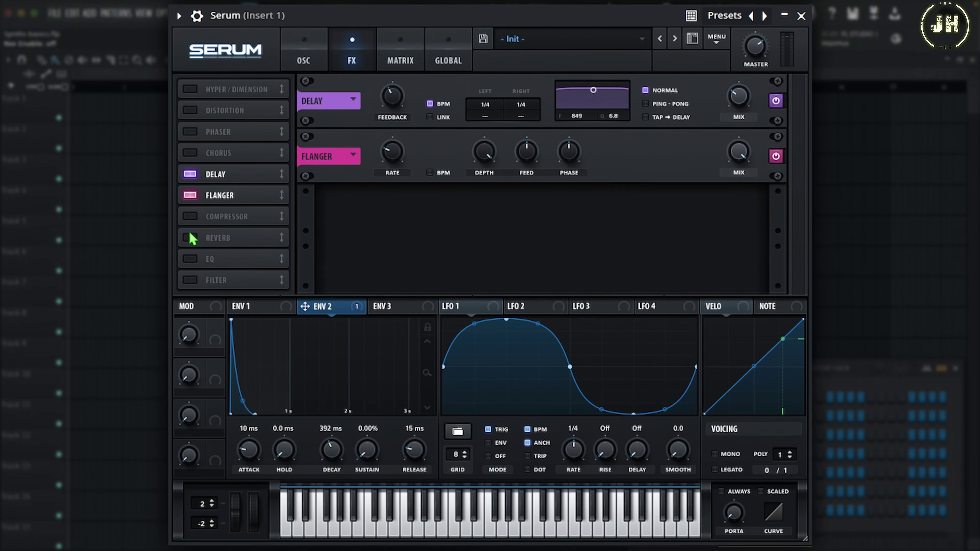
{"action": "left_click", "coordinate": [190, 195]}
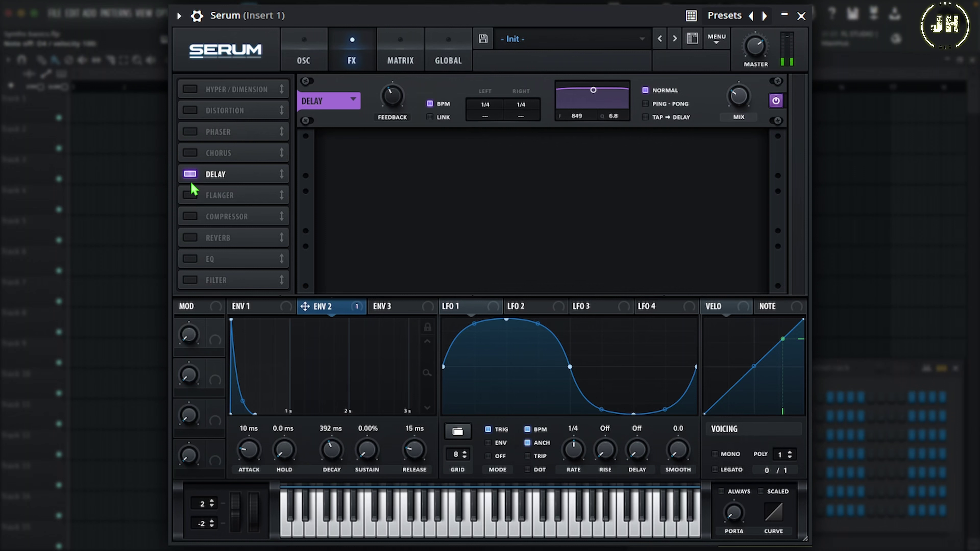
{"action": "left_click", "coordinate": [189, 174]}
{"action": "left_click", "coordinate": [190, 196]}
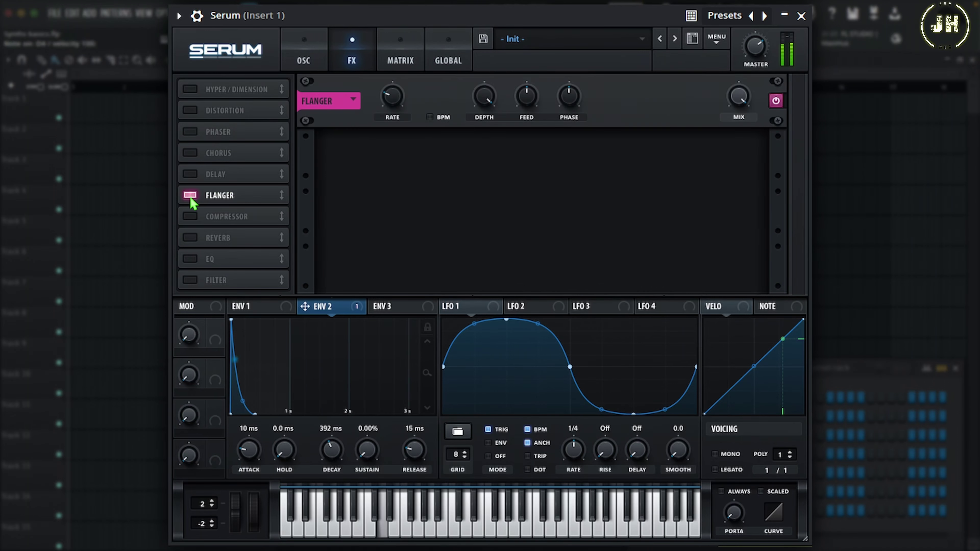
{"action": "left_click", "coordinate": [191, 197]}
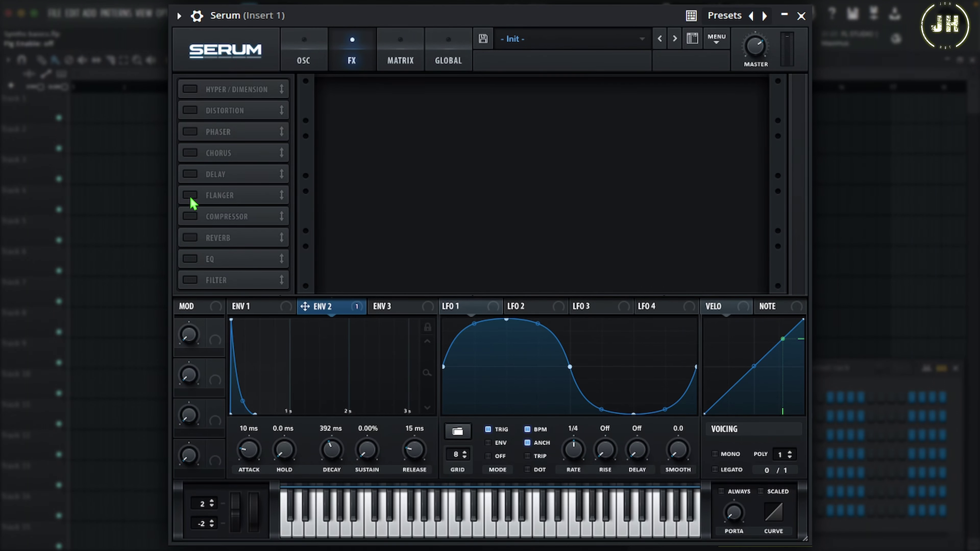
{"action": "left_click", "coordinate": [190, 238]}
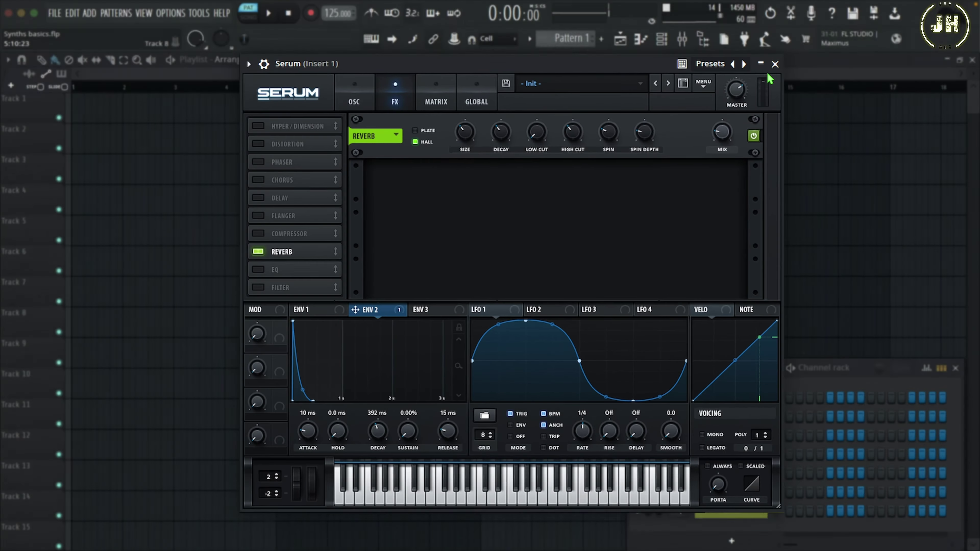
- Close Serum, open Sylenth1 from the channel rack, and enable its distortion effect with the settings shown
{"action": "left_click", "coordinate": [755, 102]}
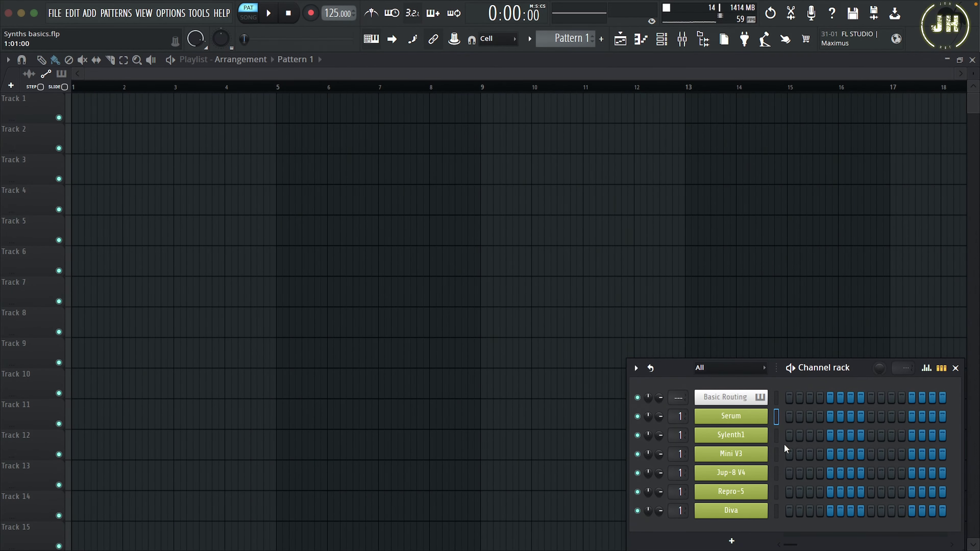
{"action": "left_click", "coordinate": [732, 440]}
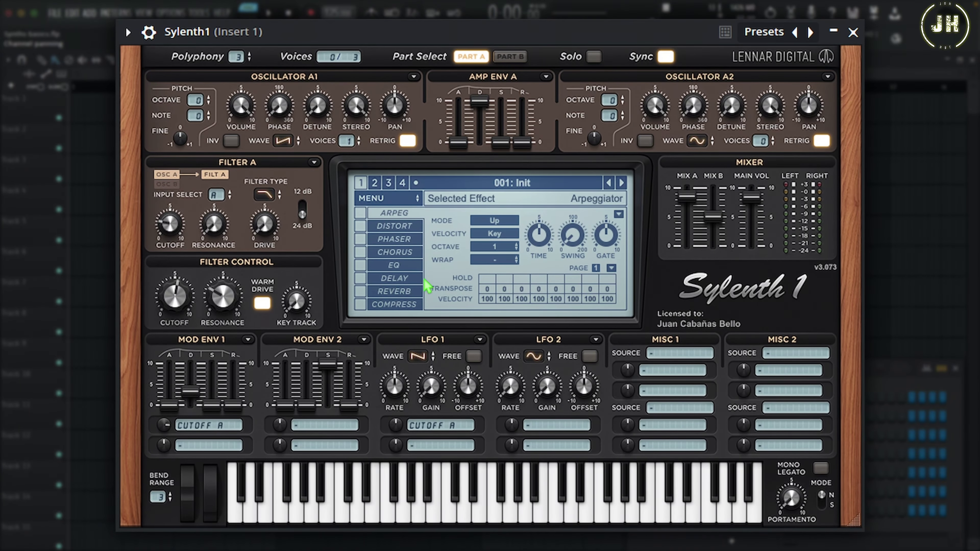
{"action": "left_click", "coordinate": [360, 226]}
{"action": "left_click", "coordinate": [382, 227]}
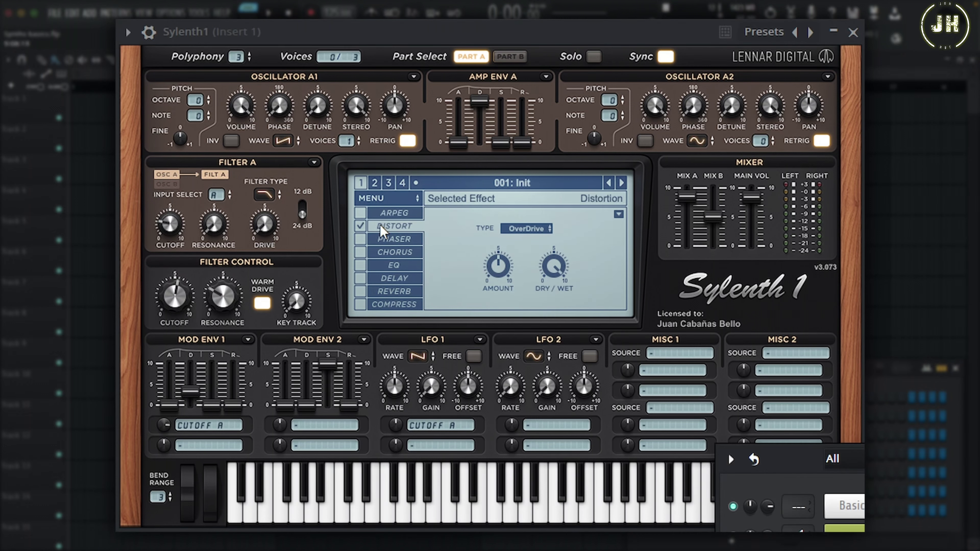
- Audition Sylenth1's distortion, phaser and chorus one at a time, switching each off before moving on
{"action": "key", "text": "x"}
{"action": "key", "text": "x"}
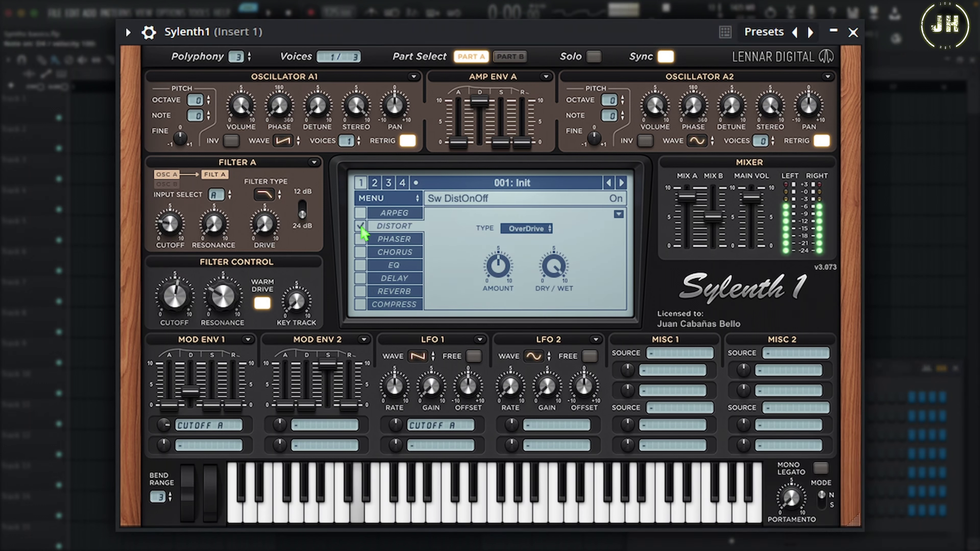
{"action": "left_click", "coordinate": [361, 226]}
{"action": "key", "text": "x"}
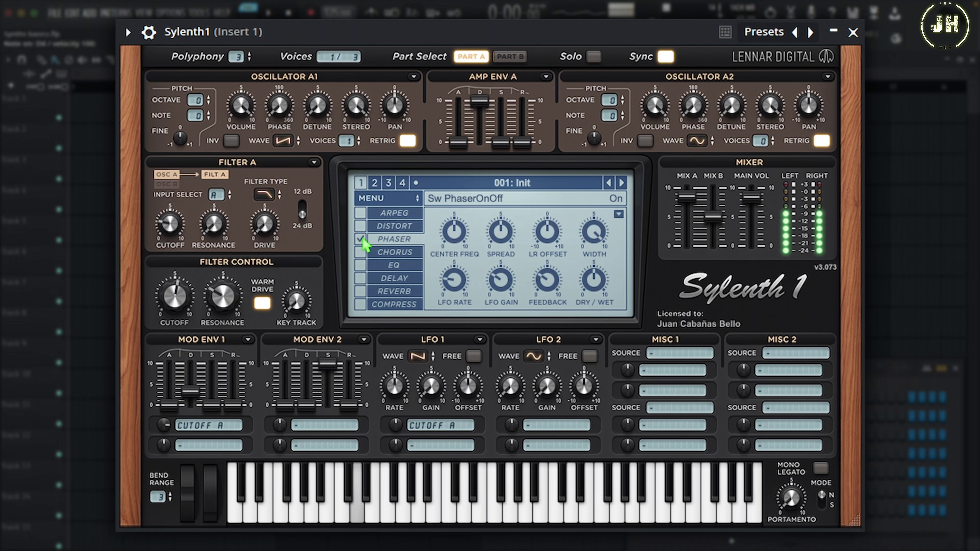
{"action": "left_click", "coordinate": [401, 254]}
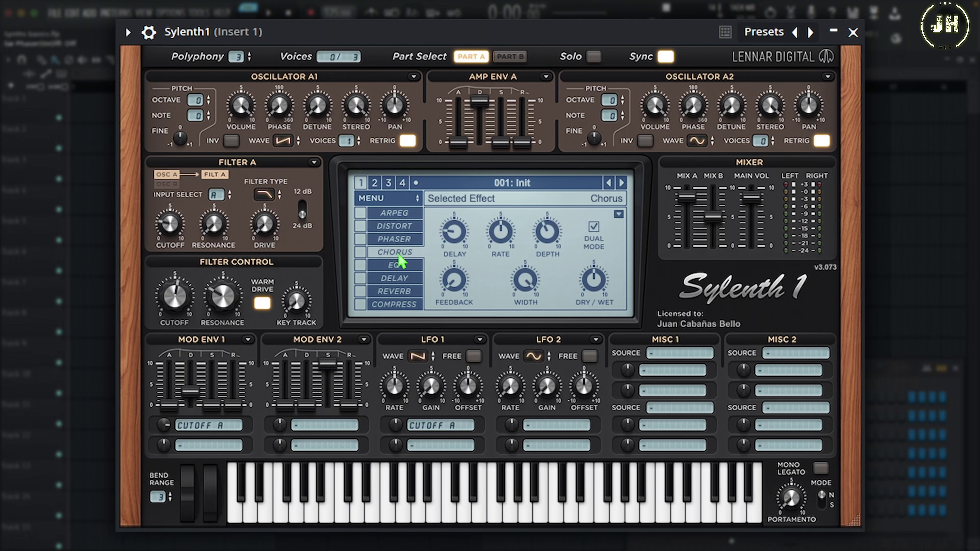
{"action": "key", "text": "x"}
{"action": "key", "text": "x"}
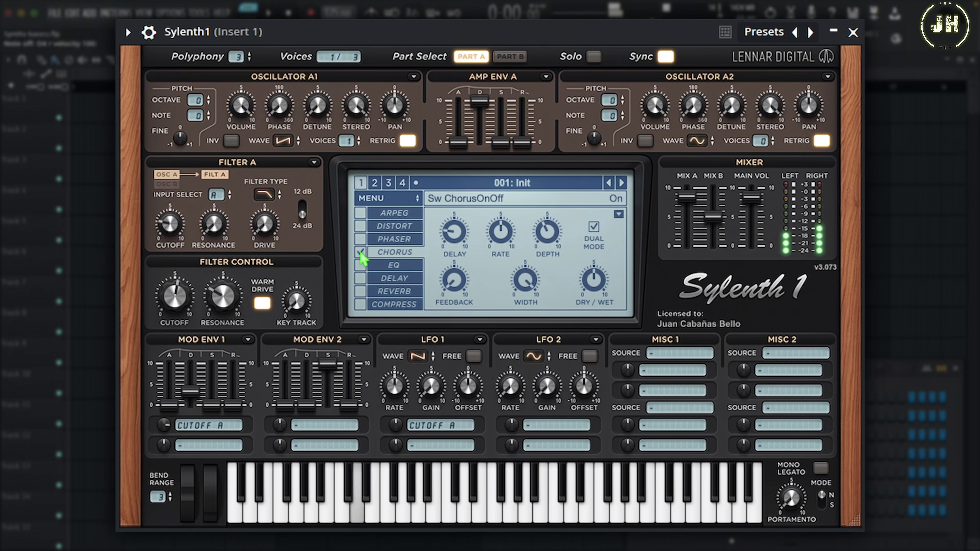
- Show the EQ settings, then audition the delay and reverb separately, switching each off again
{"action": "left_click", "coordinate": [397, 266]}
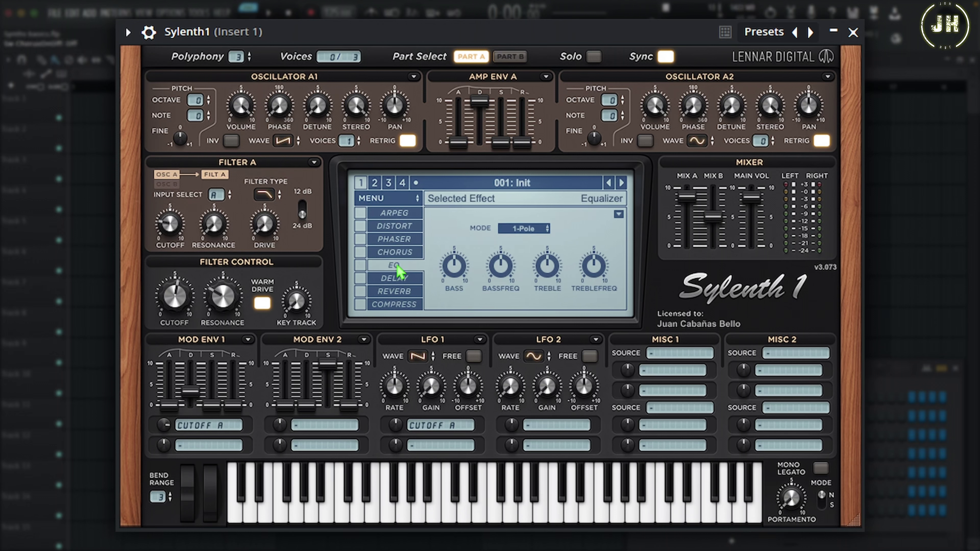
{"action": "left_click", "coordinate": [401, 279]}
{"action": "left_click", "coordinate": [361, 278]}
{"action": "key", "text": "x"}
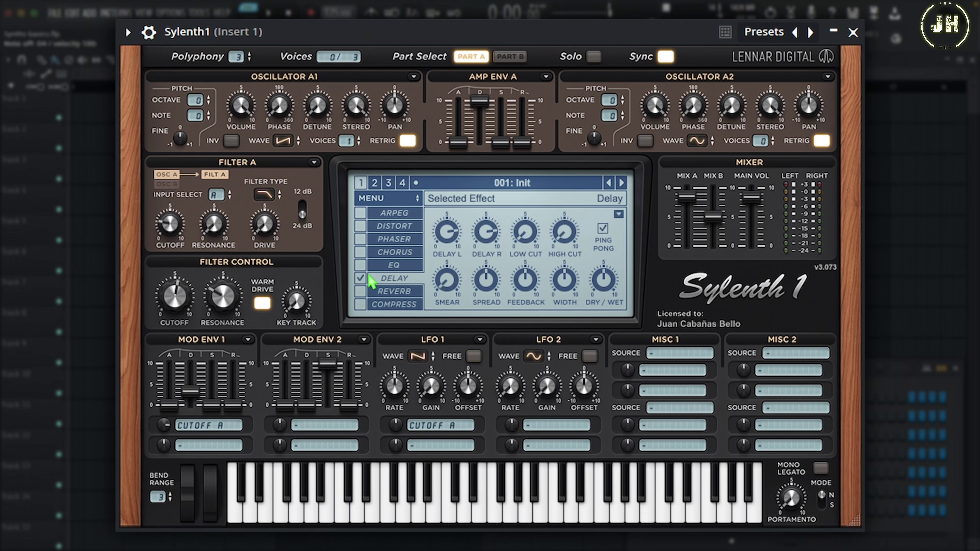
{"action": "left_click", "coordinate": [361, 278]}
{"action": "left_click", "coordinate": [382, 292]}
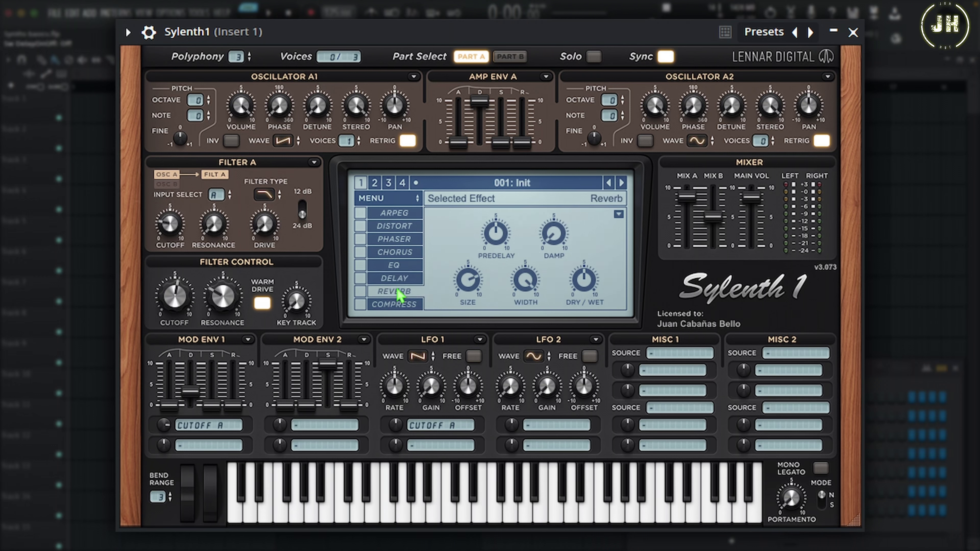
{"action": "left_click", "coordinate": [361, 292]}
{"action": "key", "text": "x"}
{"action": "key", "text": "x"}
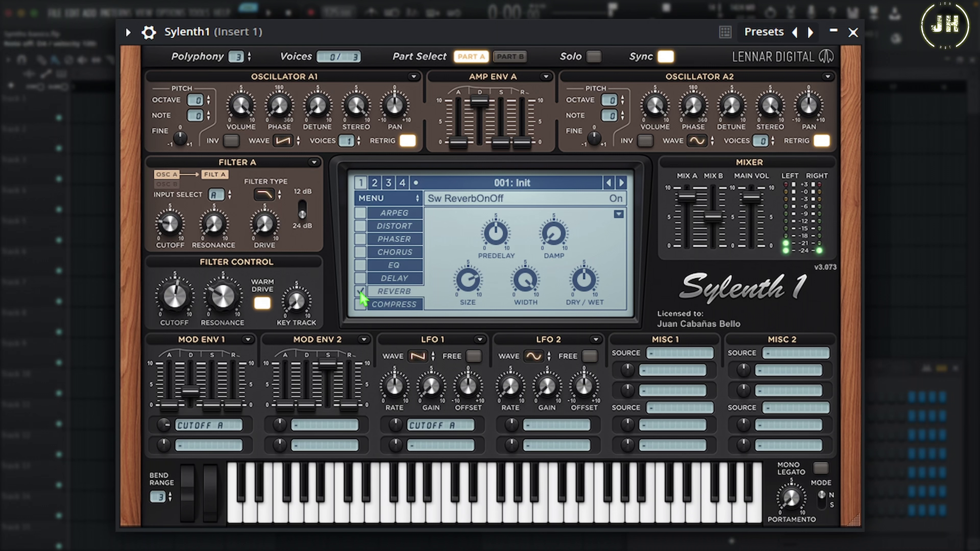
- Show the compressor settings while playing notes, then return to the phaser settings
{"action": "left_click", "coordinate": [393, 305]}
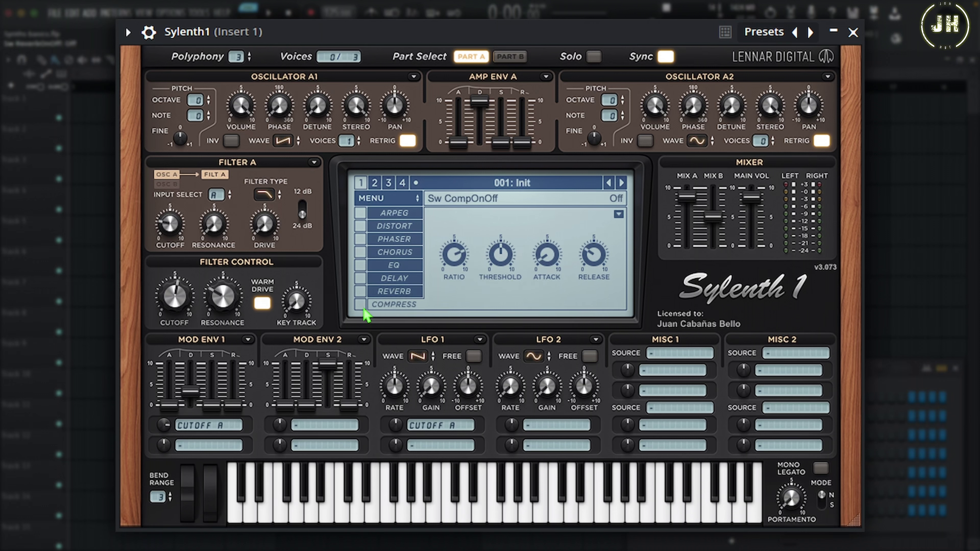
{"action": "key", "text": "x"}
{"action": "key", "text": "x"}
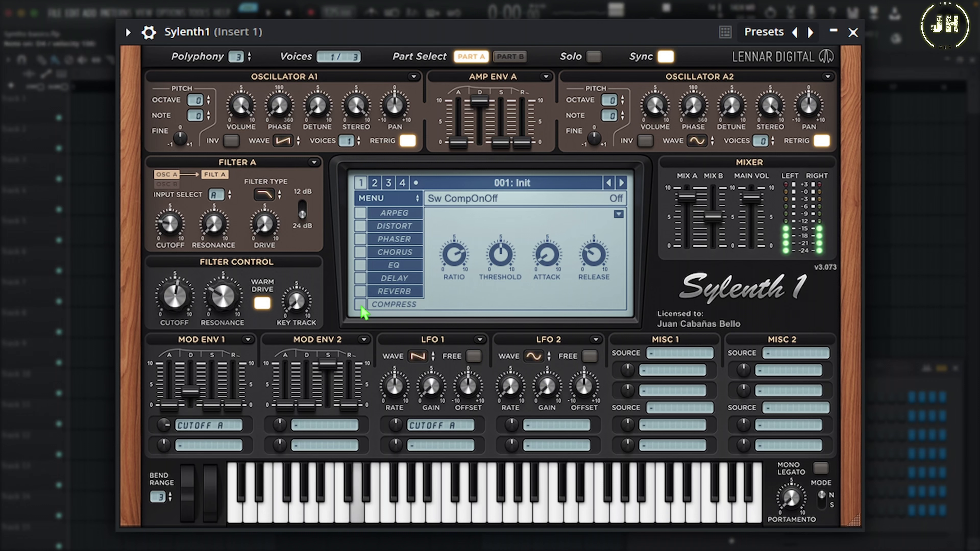
{"action": "key", "text": "x"}
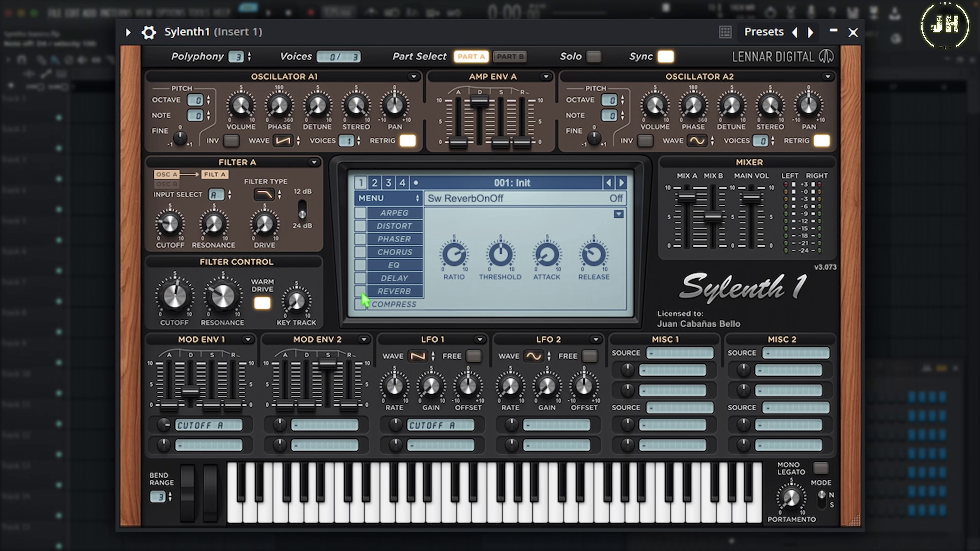
{"action": "left_click", "coordinate": [396, 243]}
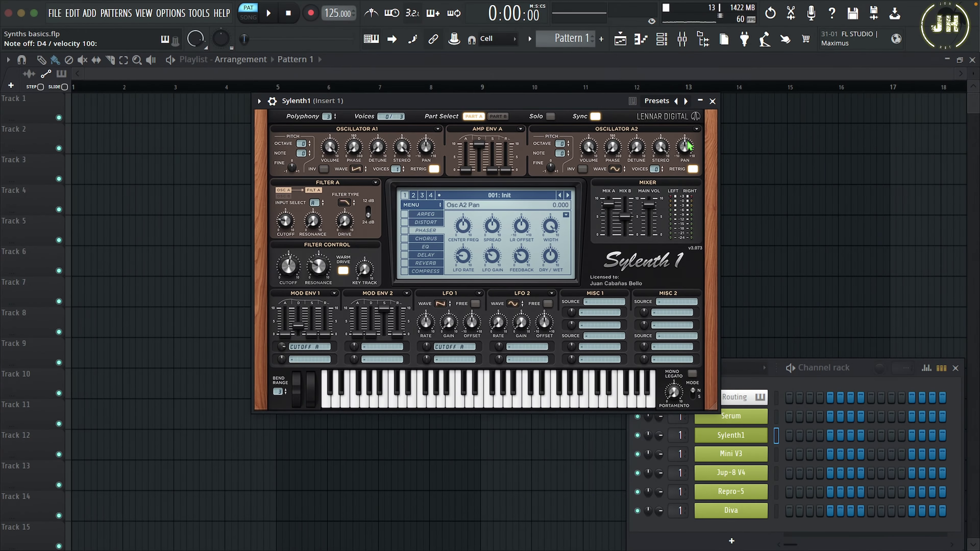
- Close Sylenth1, open Mini V3 from the channel rack, and display the effects page of its advanced view
{"action": "left_click", "coordinate": [712, 100]}
{"action": "left_click", "coordinate": [737, 458]}
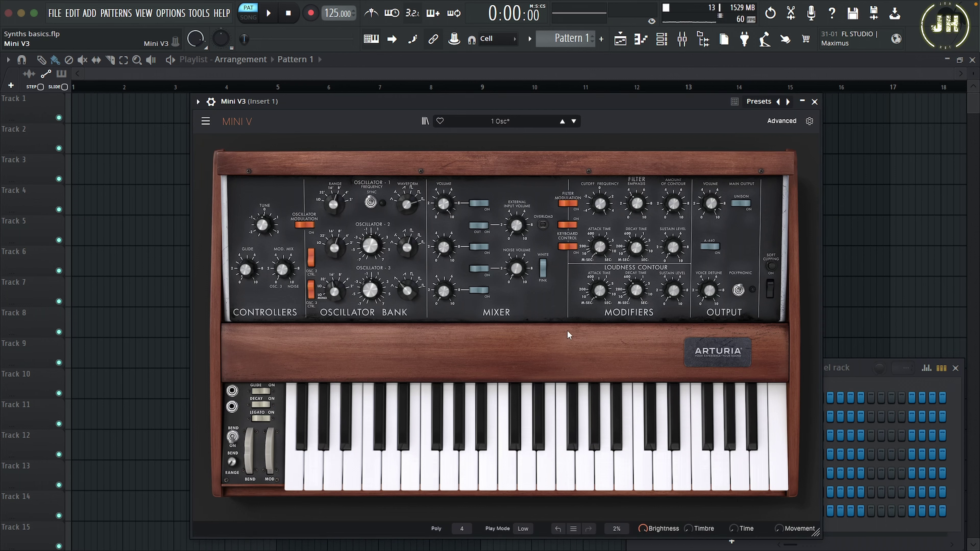
{"action": "left_click", "coordinate": [781, 121]}
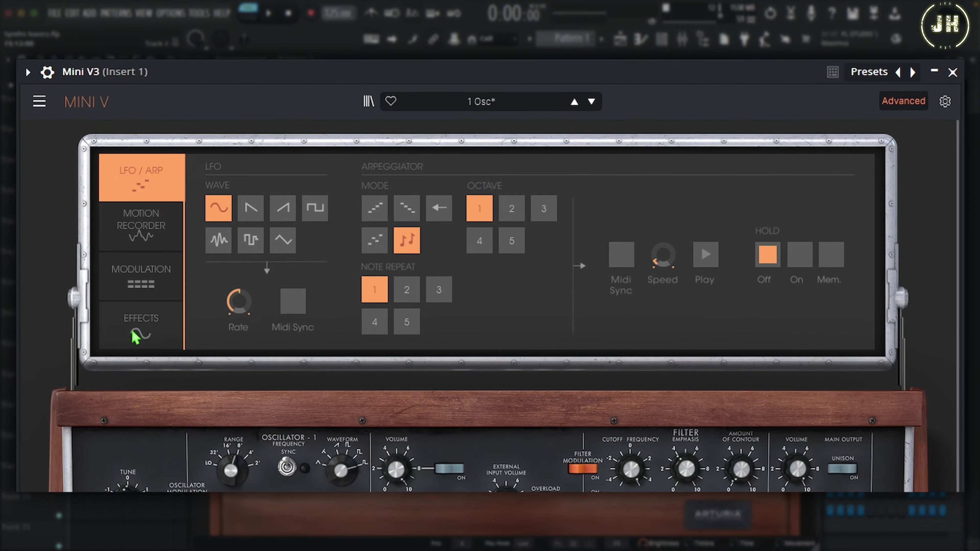
{"action": "left_click", "coordinate": [138, 331]}
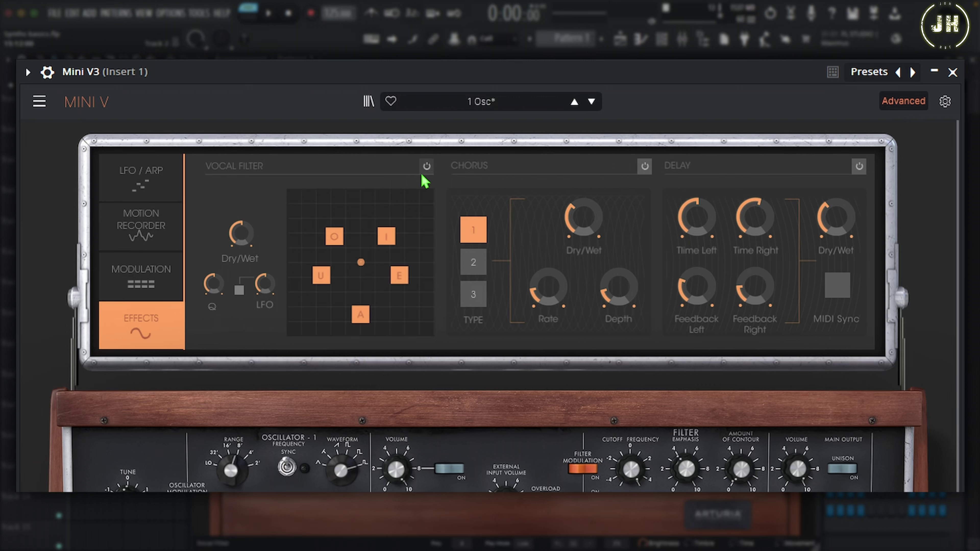
- Enable the vocal filter, chorus and delay effects in Mini V3
{"action": "left_click", "coordinate": [425, 165]}
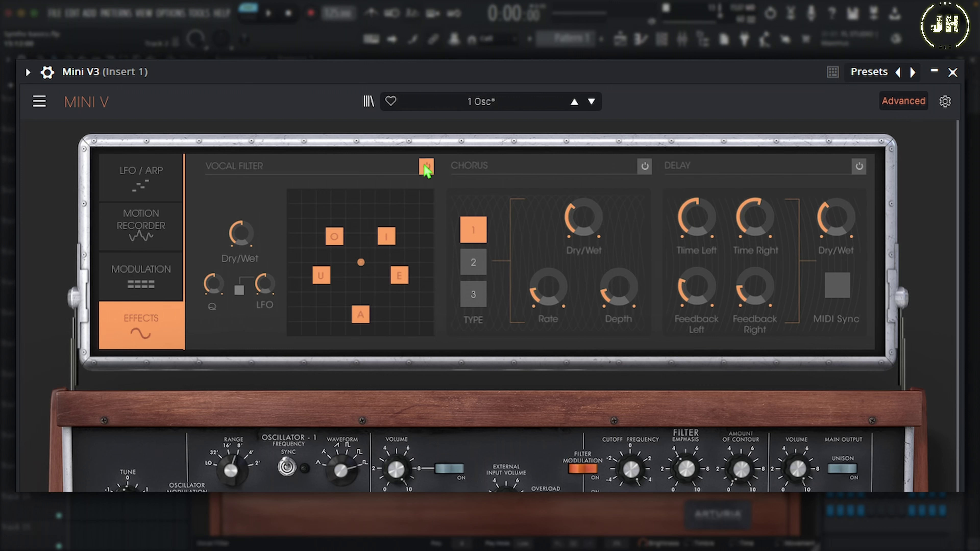
{"action": "left_click", "coordinate": [644, 167]}
{"action": "left_click", "coordinate": [861, 167]}
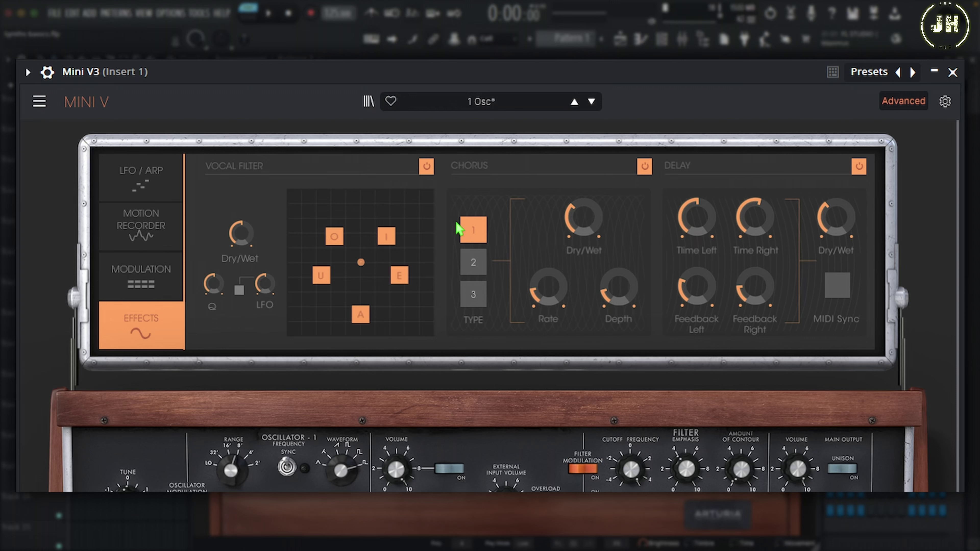
- Audition the vocal filter, chorus and delay one at a time, leaving all three effects off
{"action": "left_click", "coordinate": [858, 169]}
{"action": "left_click", "coordinate": [645, 166]}
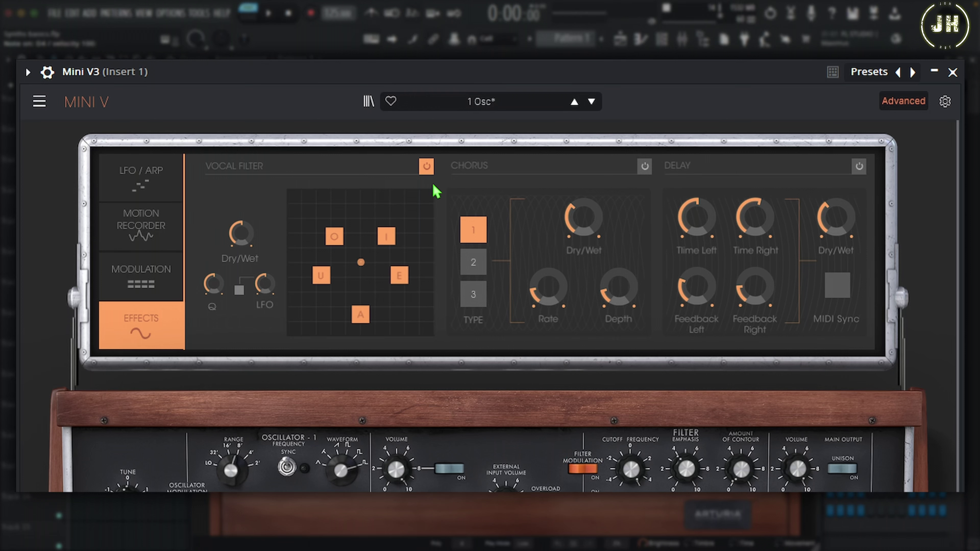
{"action": "left_click", "coordinate": [426, 166]}
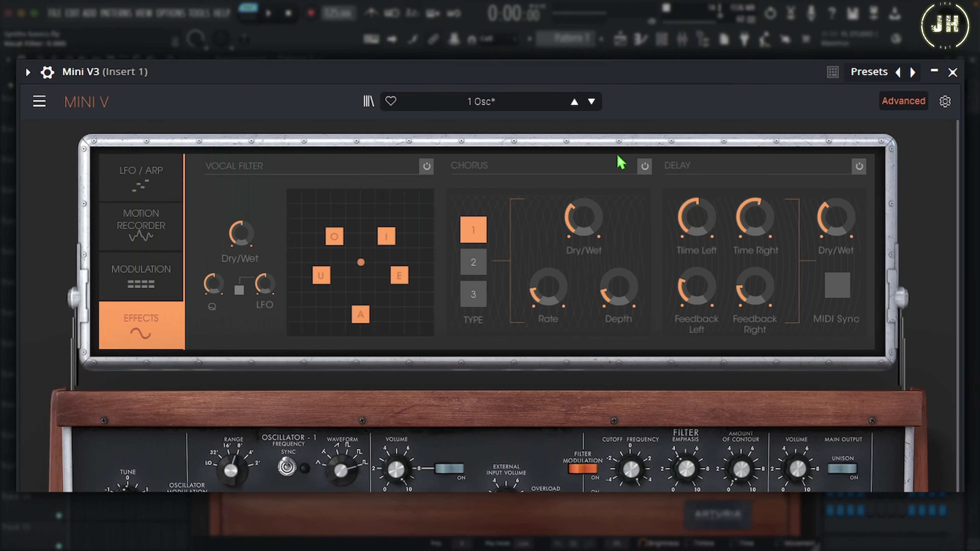
{"action": "left_click", "coordinate": [645, 167]}
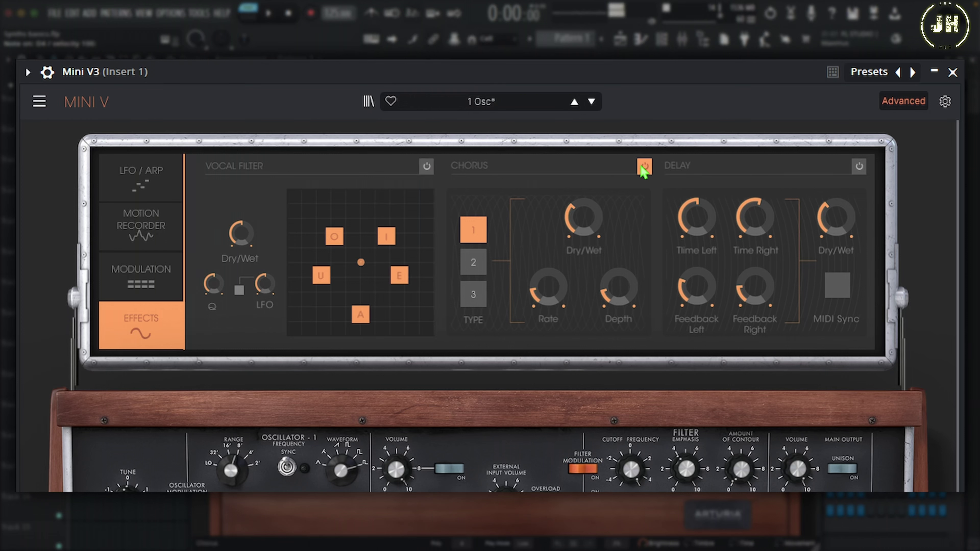
{"action": "left_click", "coordinate": [644, 167]}
{"action": "left_click", "coordinate": [859, 167]}
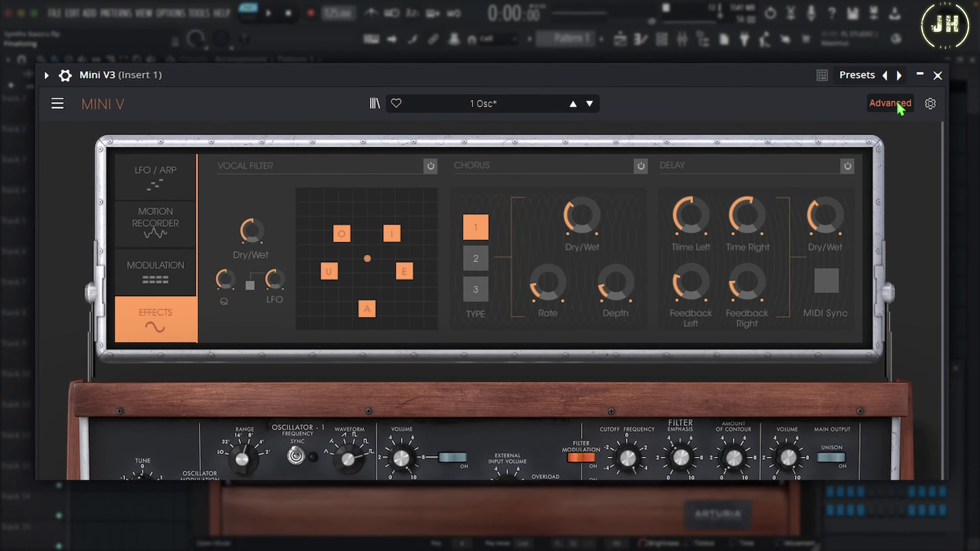
- Close Mini V3, open Jup-8 V4 from the channel rack, and display its advanced effects page
{"action": "left_click", "coordinate": [904, 101]}
{"action": "left_click", "coordinate": [953, 72]}
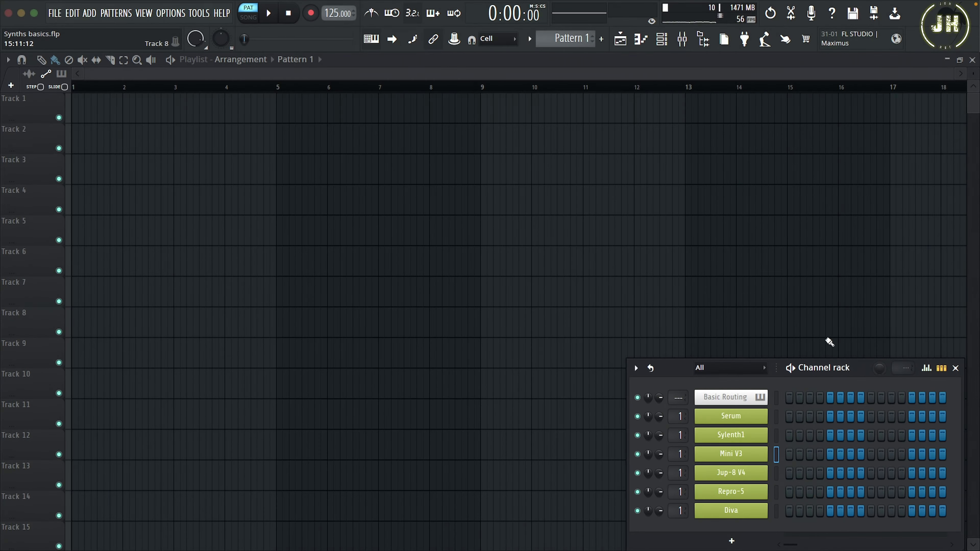
{"action": "left_click", "coordinate": [727, 478]}
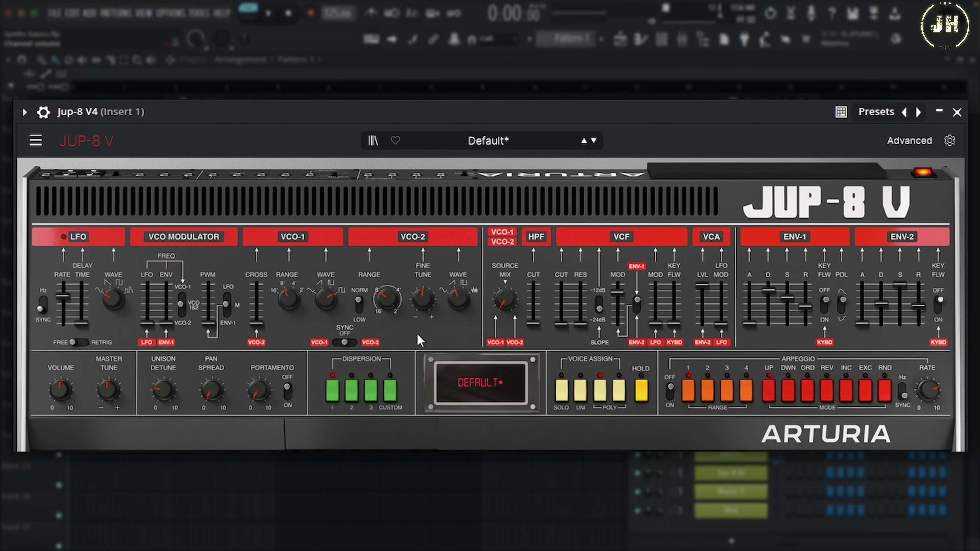
{"action": "left_click", "coordinate": [913, 143]}
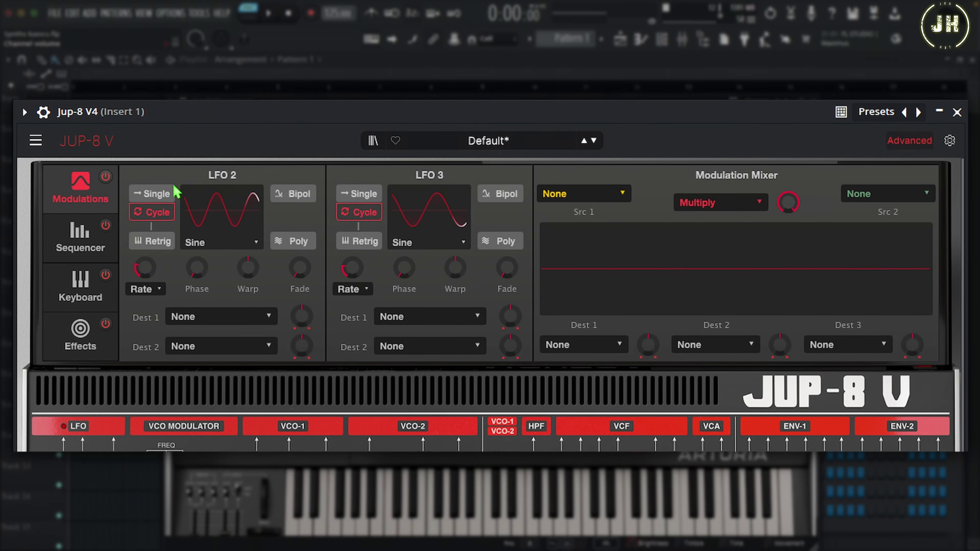
{"action": "left_click", "coordinate": [80, 340]}
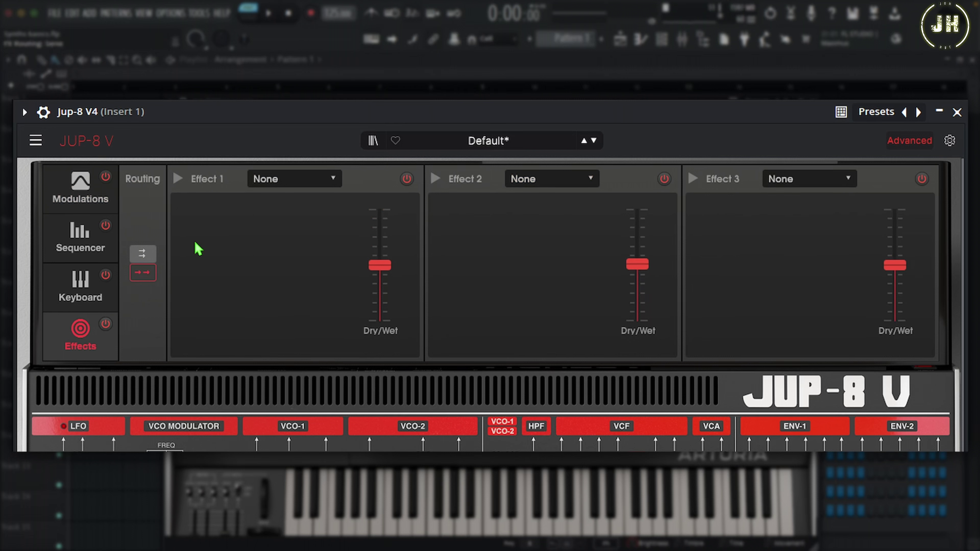
- Review the types available for Effect 1 while keeping it at None, then close Jup-8 V4
{"action": "left_click", "coordinate": [333, 182]}
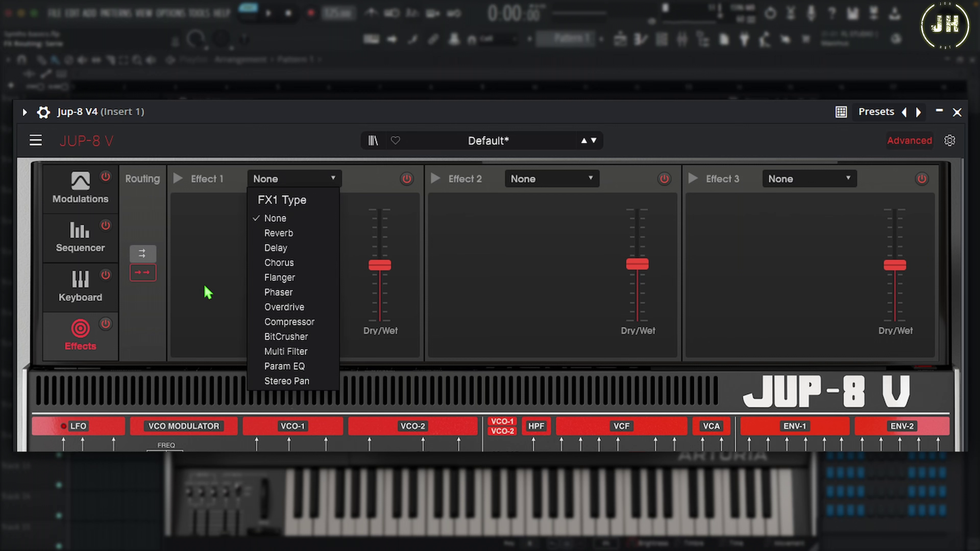
{"action": "left_click", "coordinate": [208, 293]}
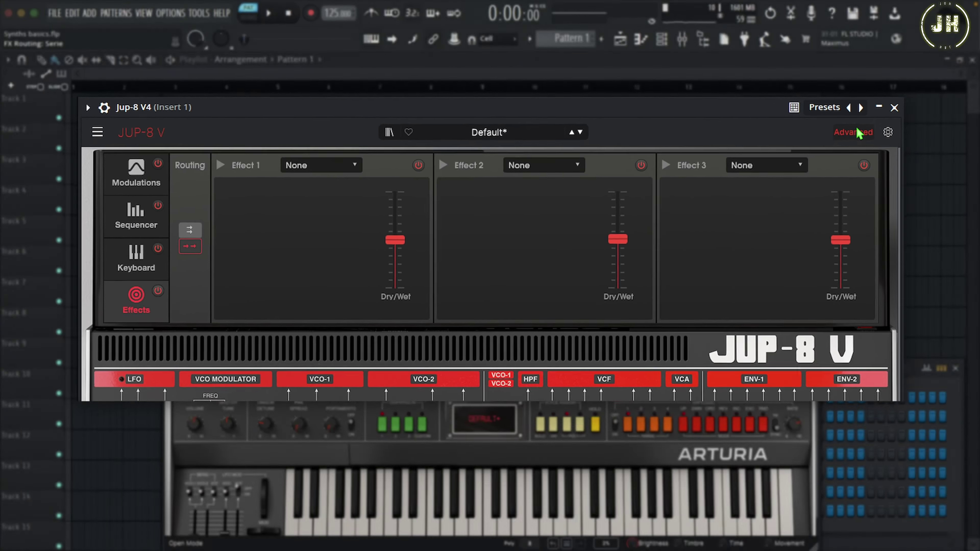
{"action": "left_click", "coordinate": [855, 132]}
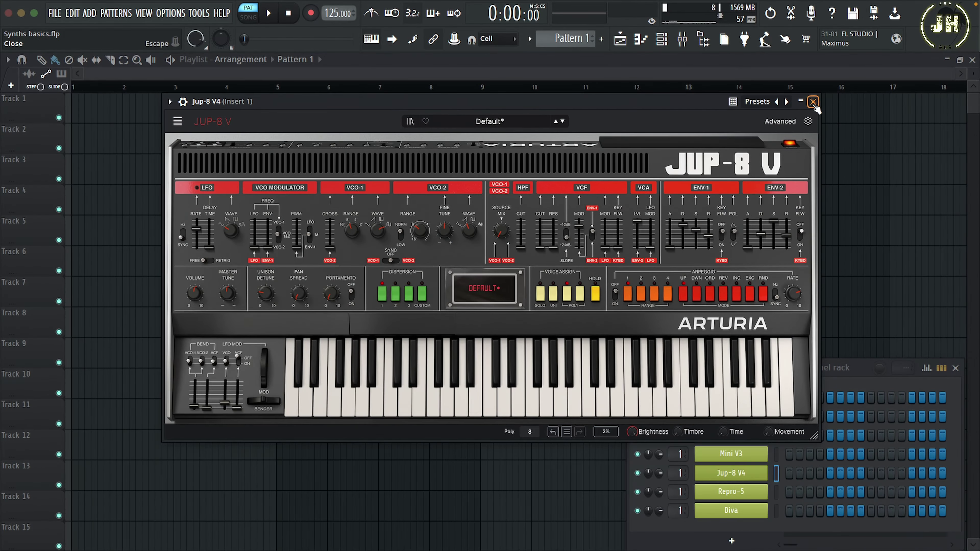
{"action": "left_click", "coordinate": [813, 102]}
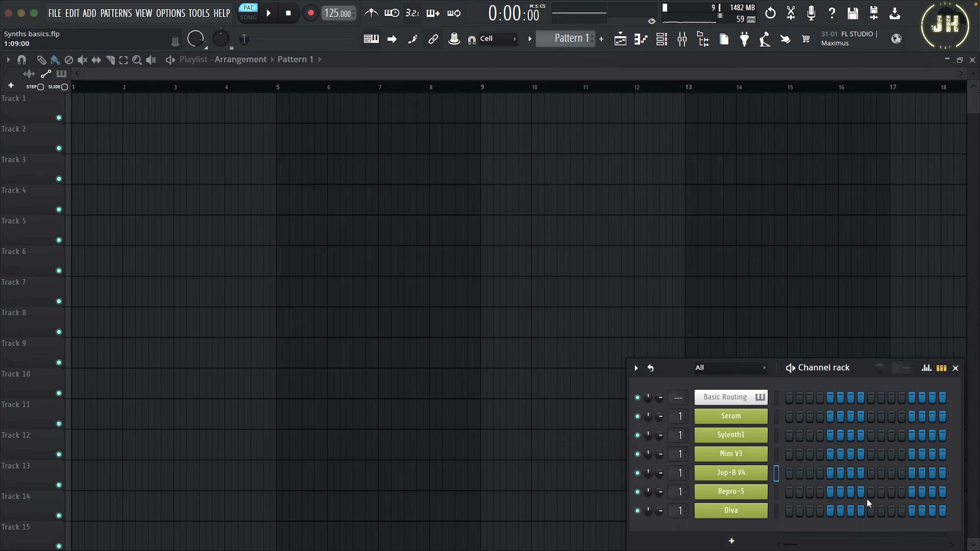
- Open Repro-5's effects section, move Velvet toward the end of the FX chain, and close the plugin
{"action": "left_click", "coordinate": [728, 494]}
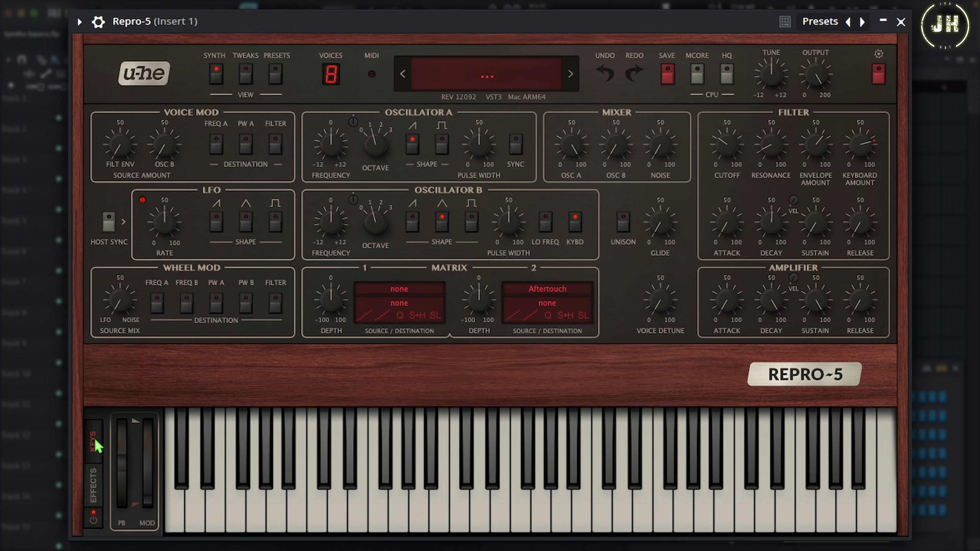
{"action": "left_click", "coordinate": [95, 495]}
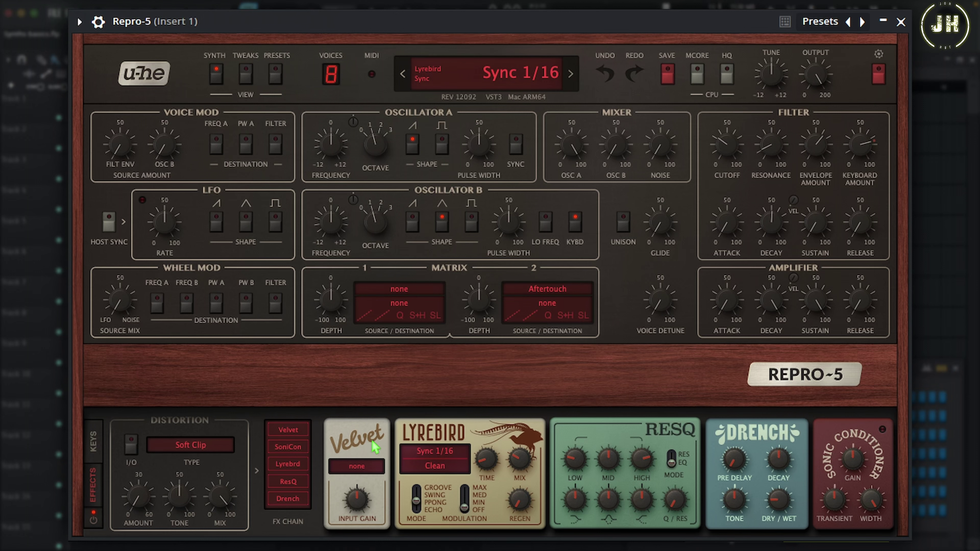
{"action": "left_click_drag", "start_coordinate": [288, 429], "coordinate": [285, 488]}
{"action": "left_click", "coordinate": [901, 21]}
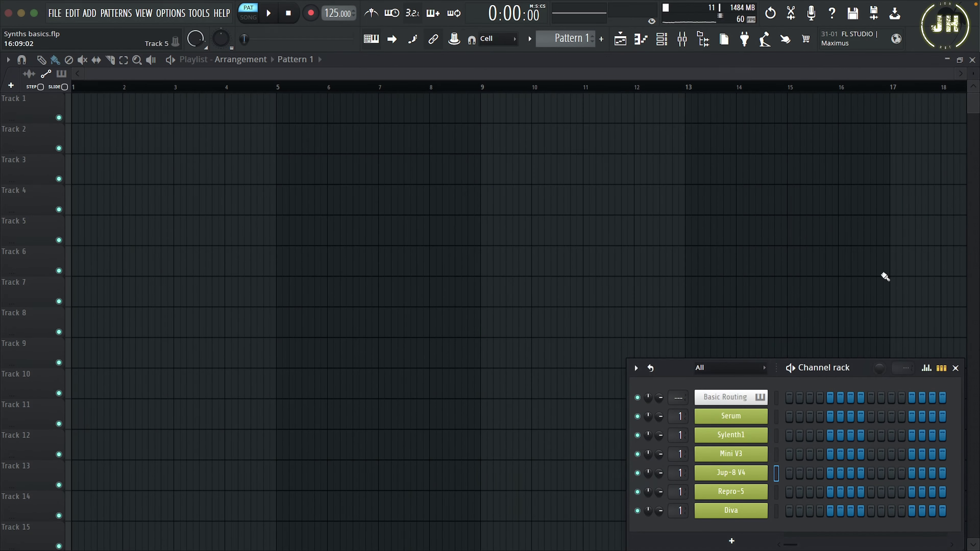
- Open Diva and review the types available for Effect 1, keeping Chorus1
{"action": "left_click", "coordinate": [737, 511]}
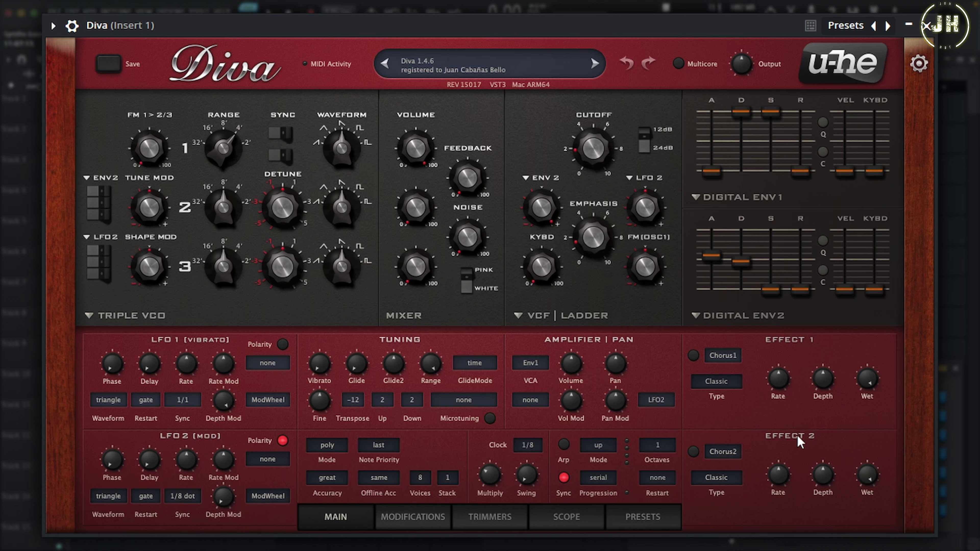
{"action": "left_click", "coordinate": [720, 356]}
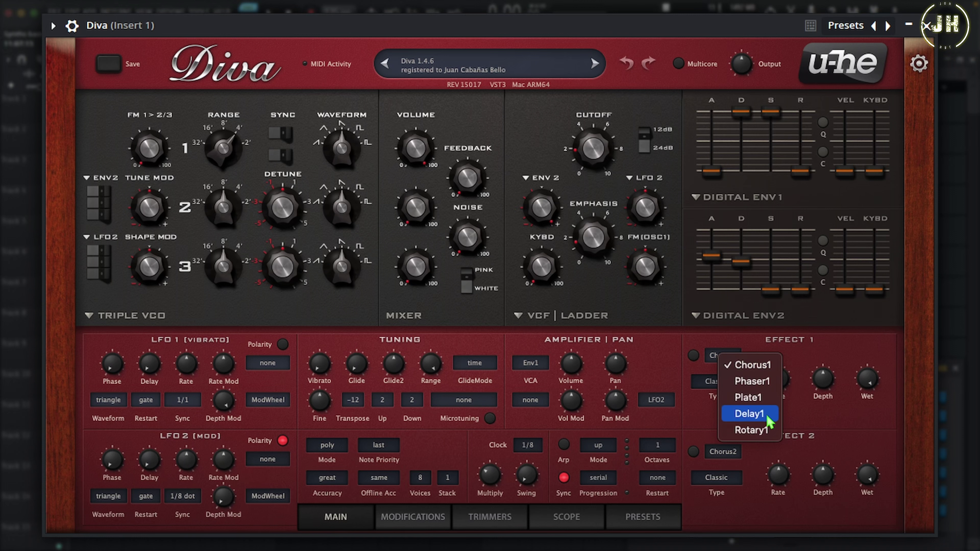
{"action": "left_click", "coordinate": [814, 412]}
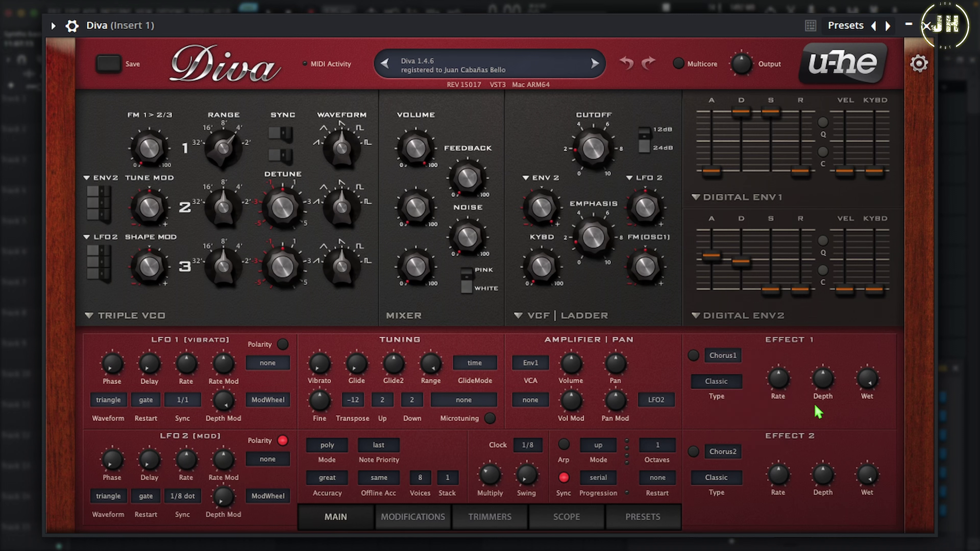
- Review the module types available for Diva's Effect 2 and set it to Plate2
{"action": "left_click", "coordinate": [724, 454]}
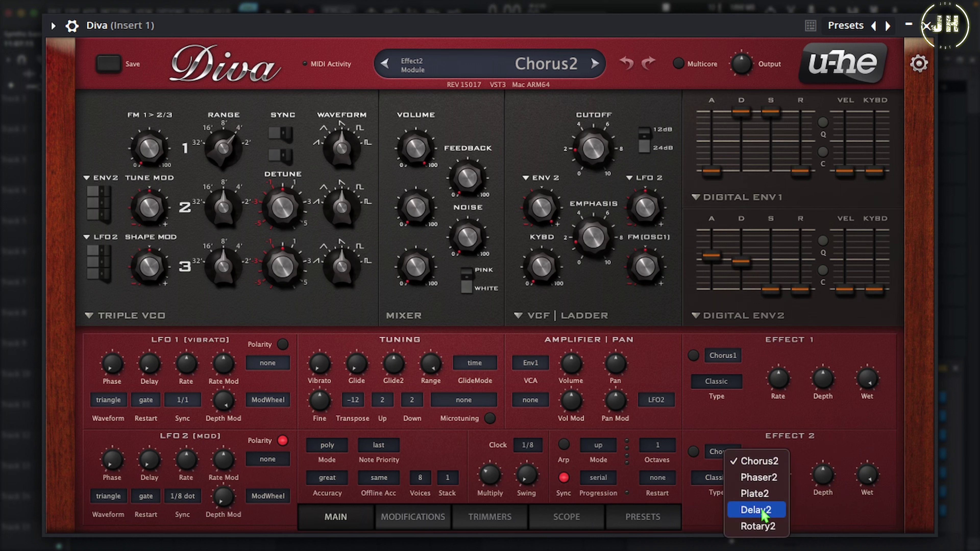
{"action": "left_click", "coordinate": [793, 427]}
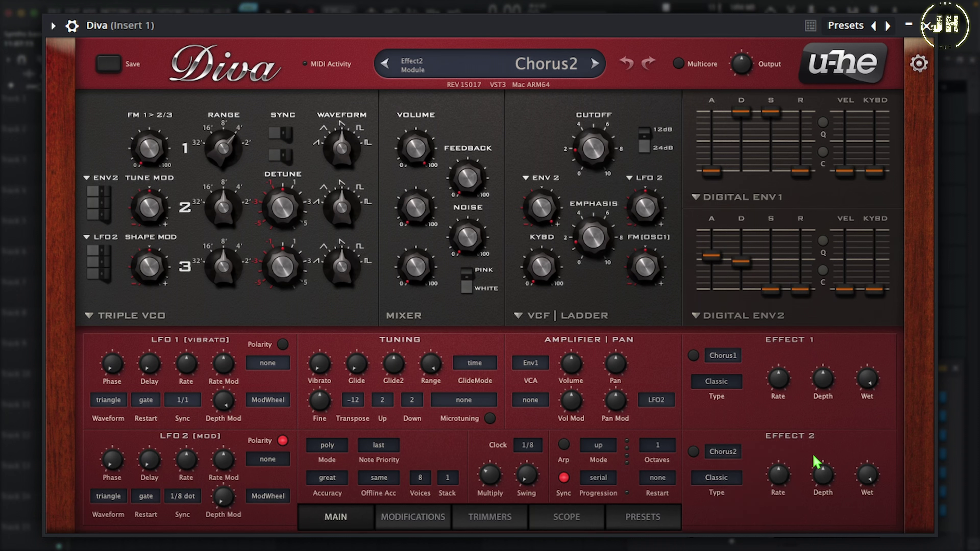
{"action": "left_click", "coordinate": [718, 452]}
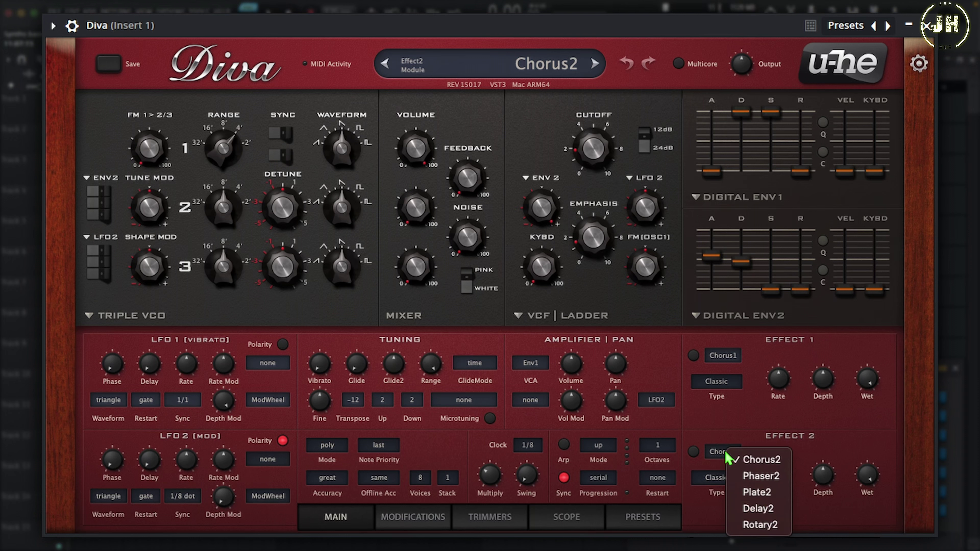
{"action": "left_click", "coordinate": [757, 493]}
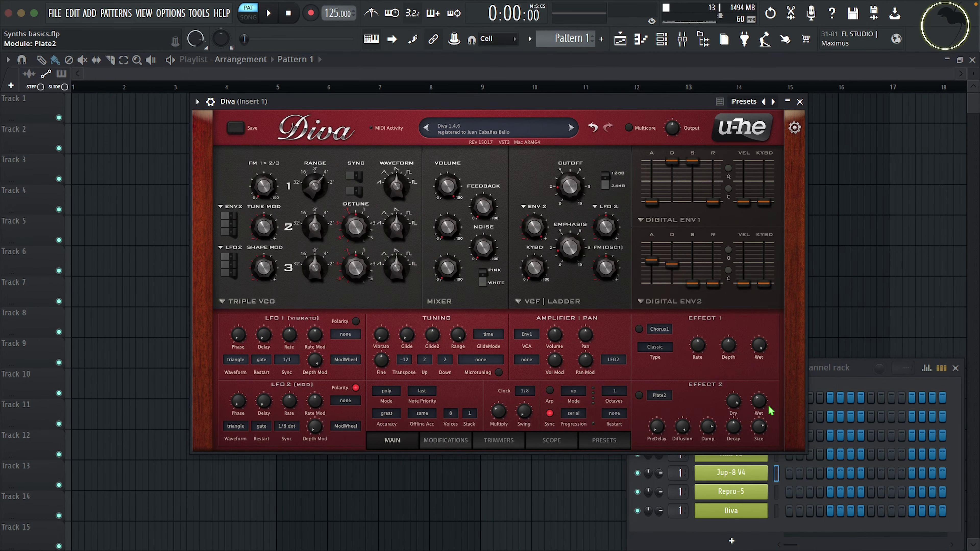
- Close the Basic Routing window and open Serum from the channel rack
{"action": "mouse_move", "coordinate": [723, 436]}
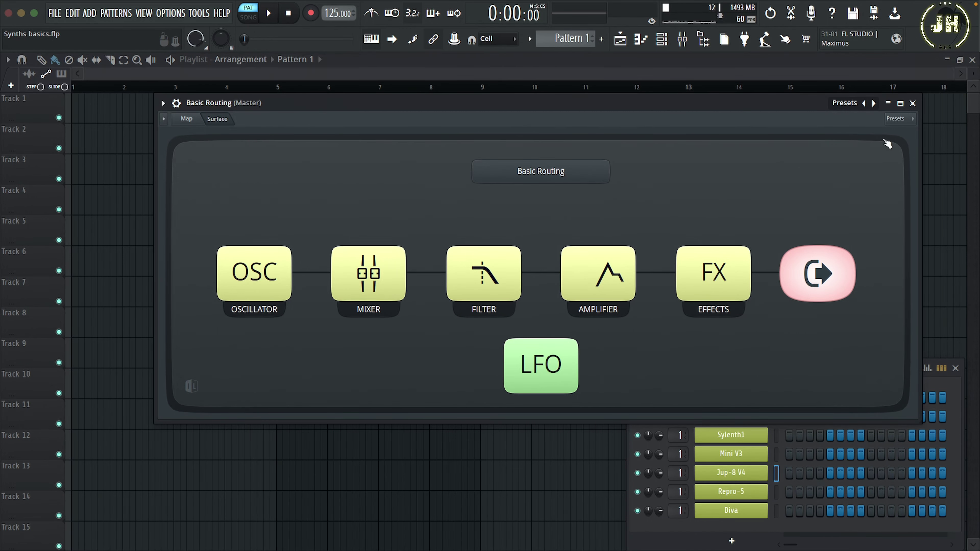
{"action": "left_click", "coordinate": [912, 103]}
{"action": "left_click", "coordinate": [742, 424]}
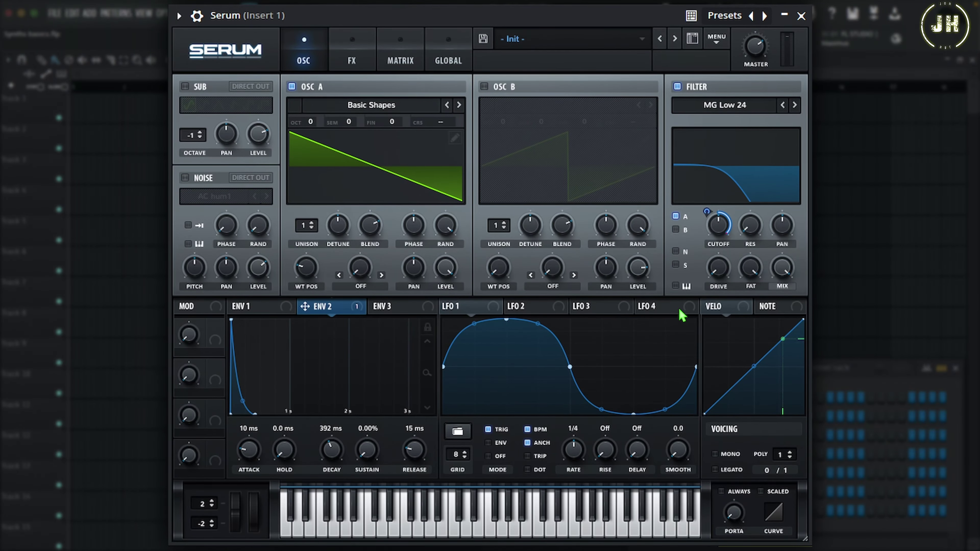
- Assign LFO 1 as a modulation source to the filter cutoff and play a note to hear it
{"action": "left_click", "coordinate": [459, 306]}
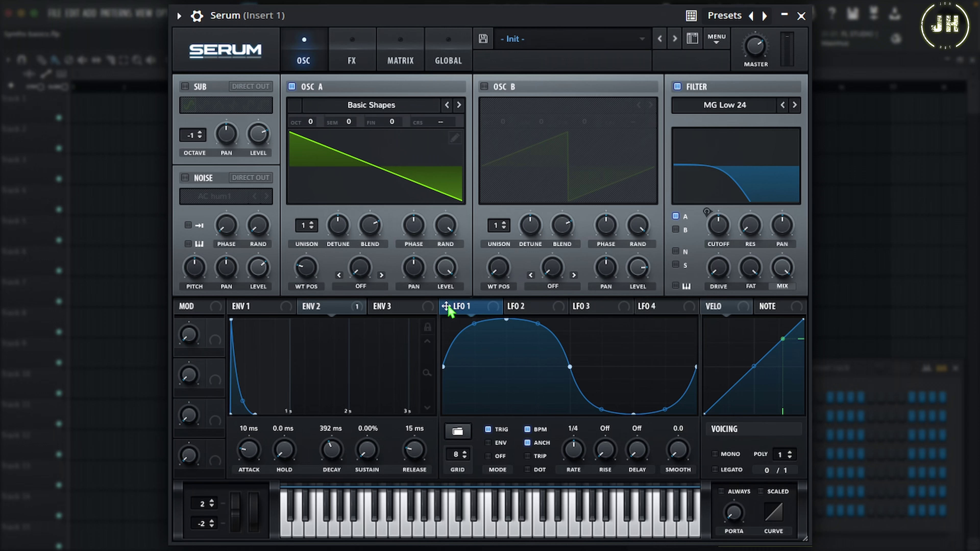
{"action": "left_click_drag", "start_coordinate": [448, 309], "coordinate": [721, 225]}
{"action": "key", "text": "c"}
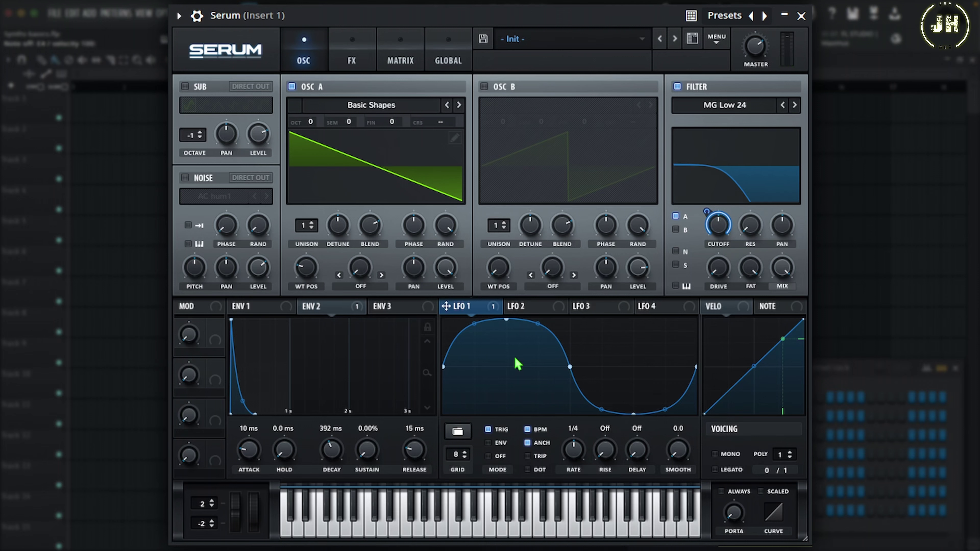
- Browse the LFO 1 shape presets and load the saw down shape from the Basic category
{"action": "left_click", "coordinate": [459, 435]}
{"action": "mouse_move", "coordinate": [458, 434]}
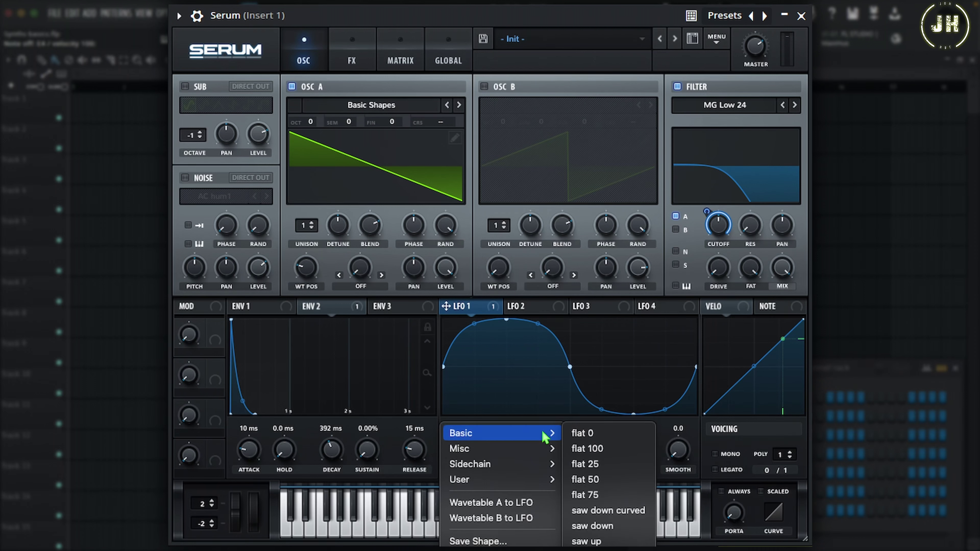
{"action": "mouse_move", "coordinate": [544, 452]}
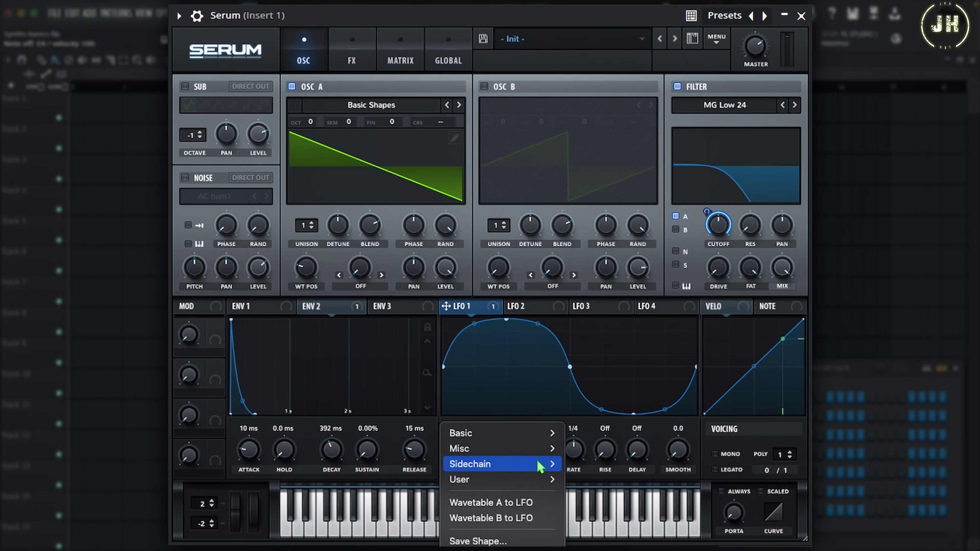
{"action": "mouse_move", "coordinate": [540, 468]}
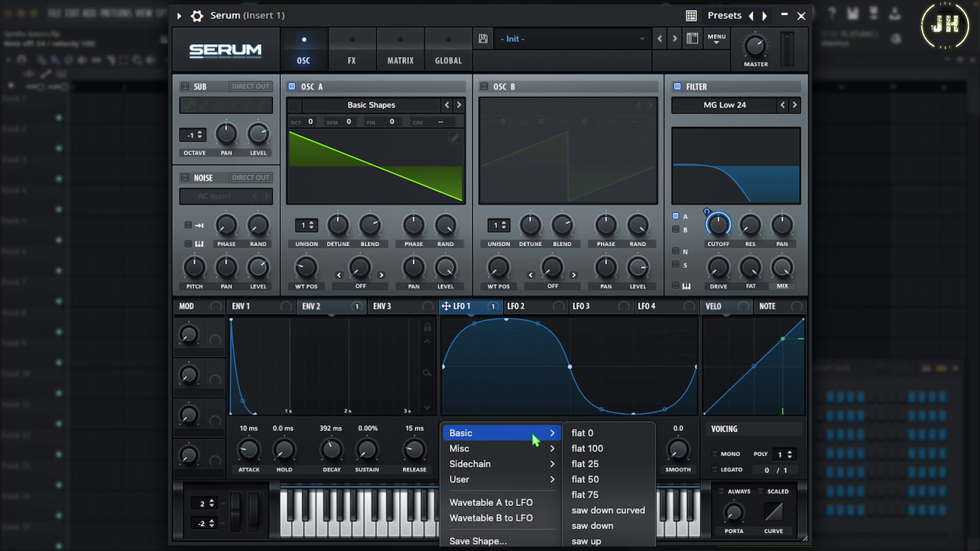
{"action": "left_click", "coordinate": [608, 532]}
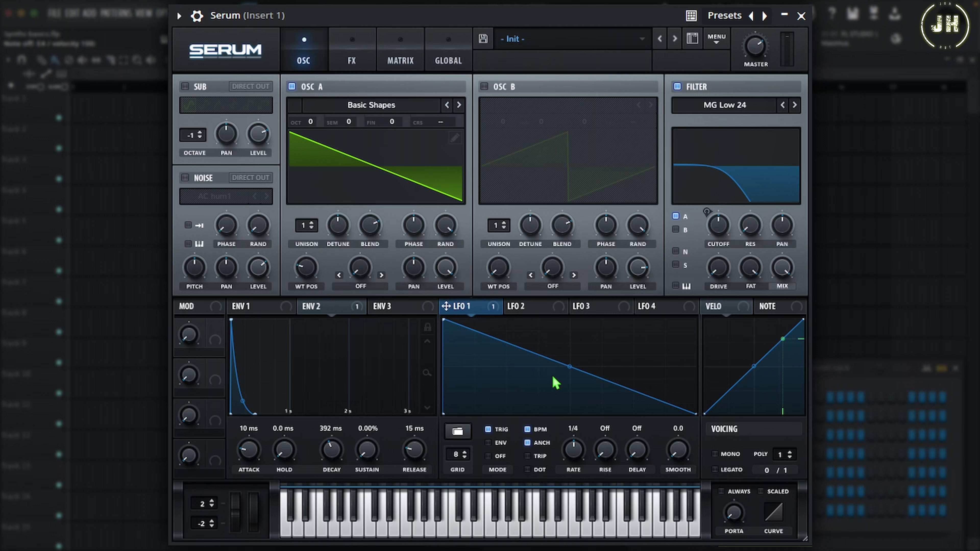
- Vary LFO 1's rate while playing a note, then turn off its BPM sync and set the rate to 5.9 Hz
{"action": "key", "text": "space"}
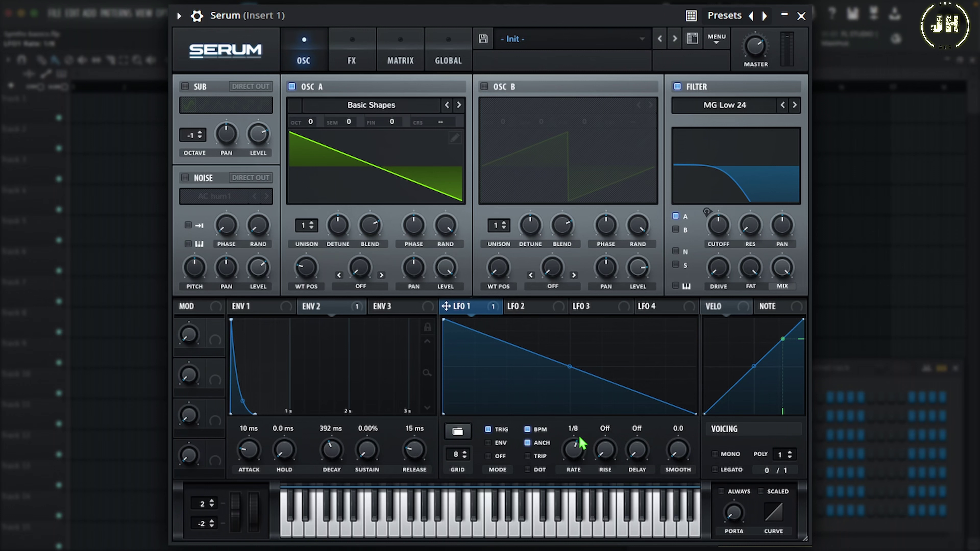
{"action": "left_click_drag", "start_coordinate": [581, 442], "coordinate": [582, 450]}
{"action": "left_click", "coordinate": [527, 429]}
{"action": "mouse_move", "coordinate": [576, 456]}
{"action": "left_mouse_down"}
{"action": "mouse_move", "coordinate": [589, 426]}
{"action": "mouse_move", "coordinate": [578, 485]}
{"action": "mouse_move", "coordinate": [580, 466]}
{"action": "left_mouse_up"}
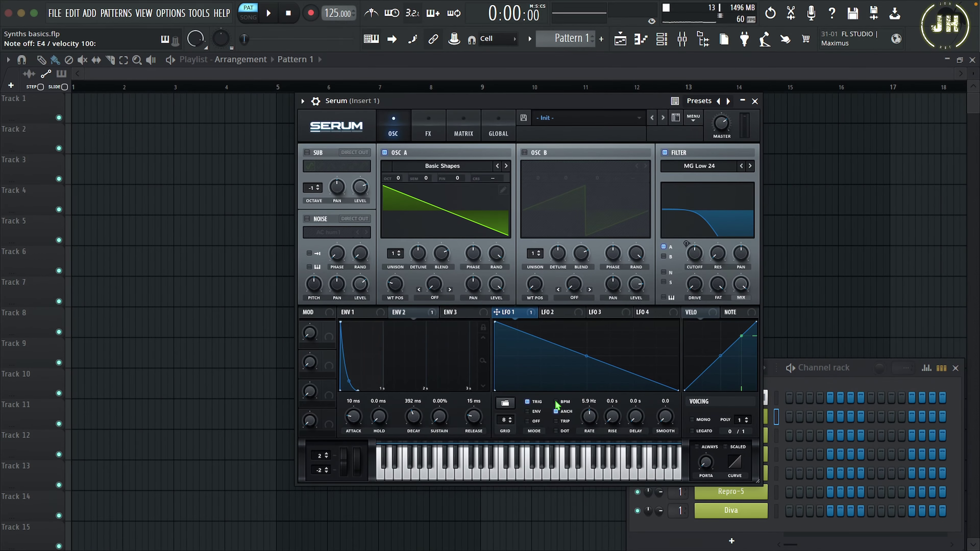
- Turn LFO 1's BPM sync back on, try faster rates up to 1/16, and reset the rate to 1/4
{"action": "left_click", "coordinate": [556, 402]}
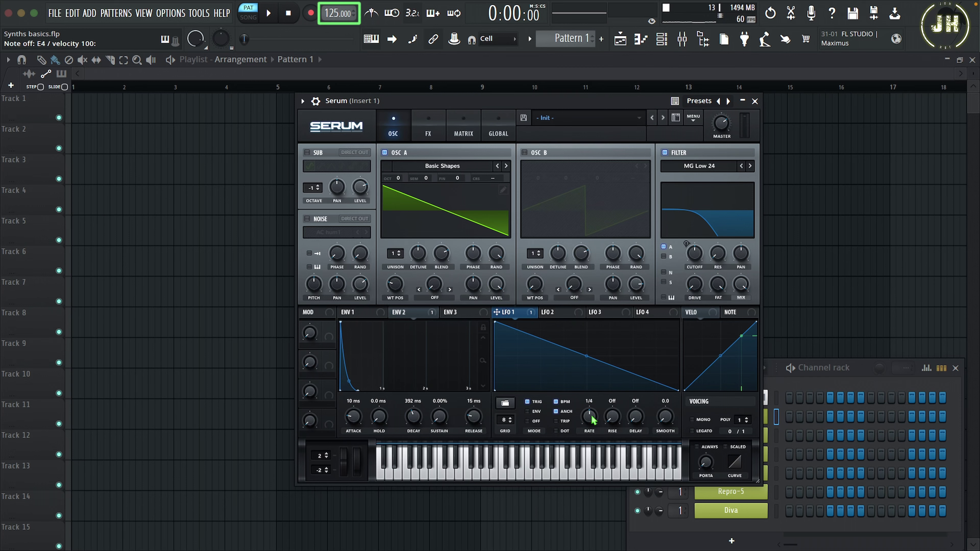
{"action": "left_click_drag", "start_coordinate": [594, 420], "coordinate": [598, 403]}
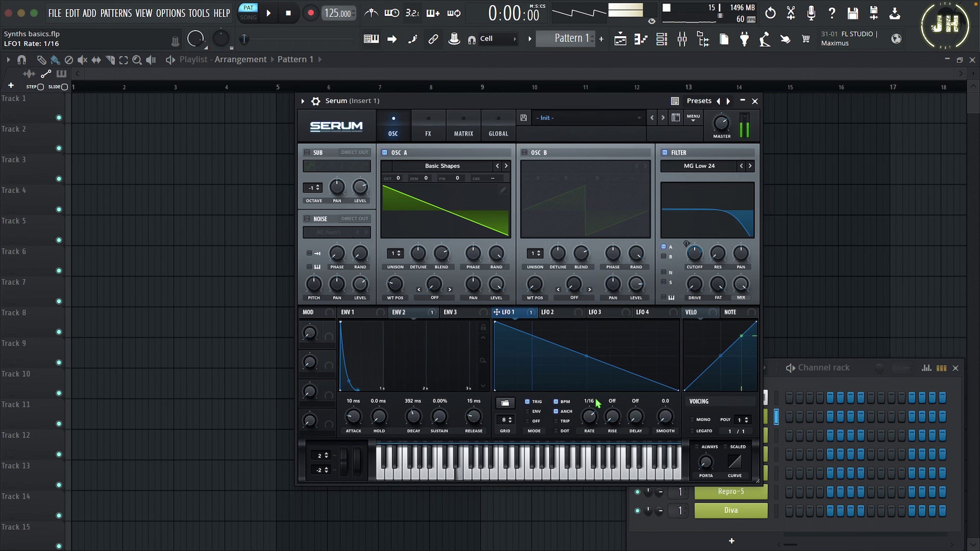
{"action": "key", "text": "space"}
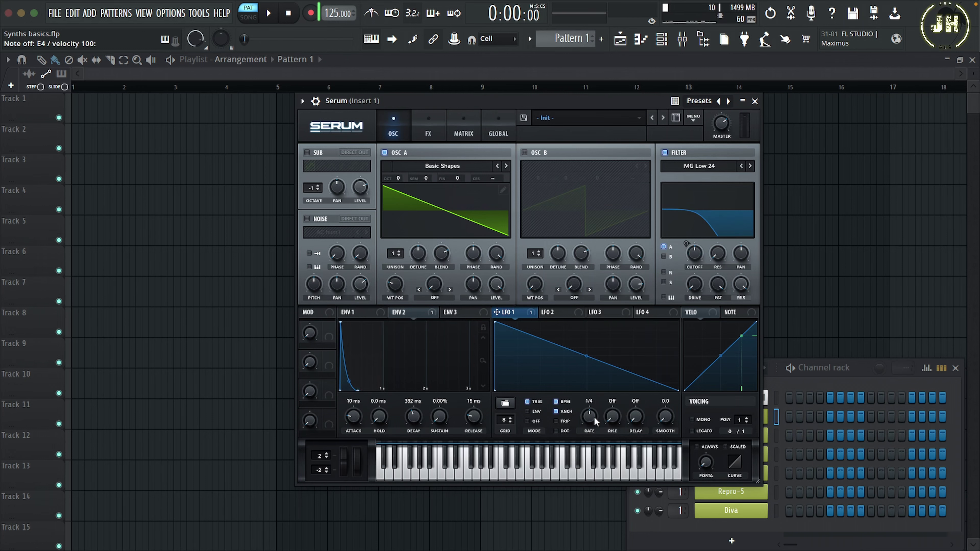
{"action": "double_click", "coordinate": [589, 417]}
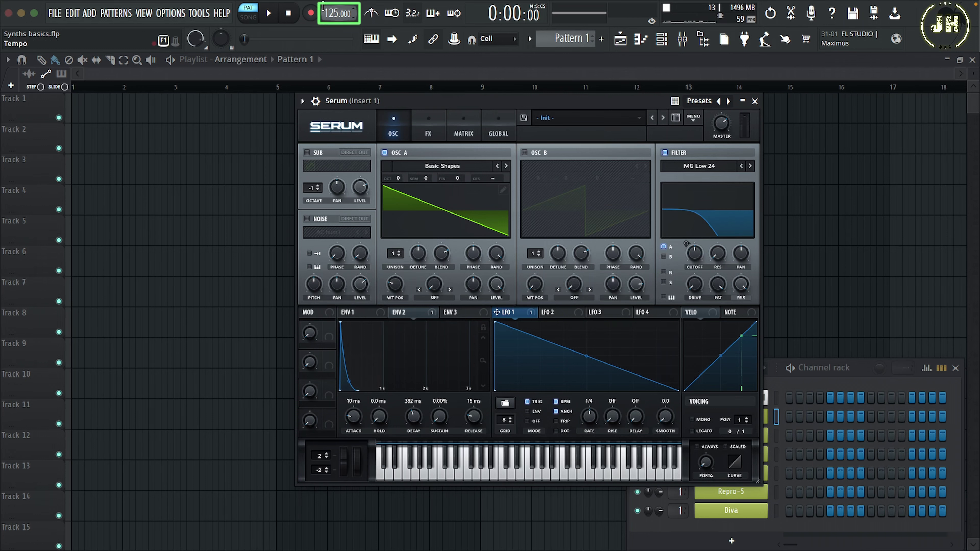
- Raise the project tempo to 200, play a note with the LFO synced, and bring the tempo down to 120
{"action": "left_click_drag", "start_coordinate": [323, 5], "coordinate": [323, 2]}
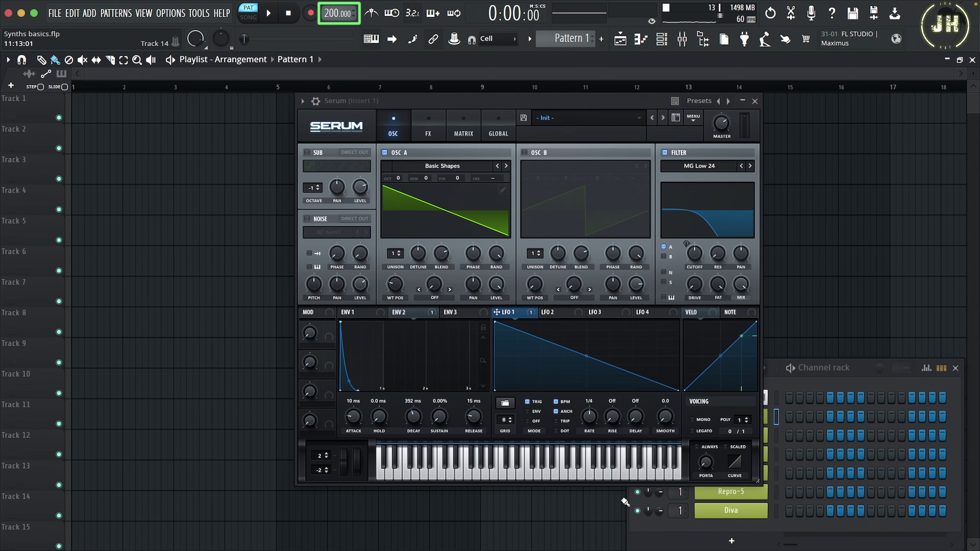
{"action": "key", "text": "space"}
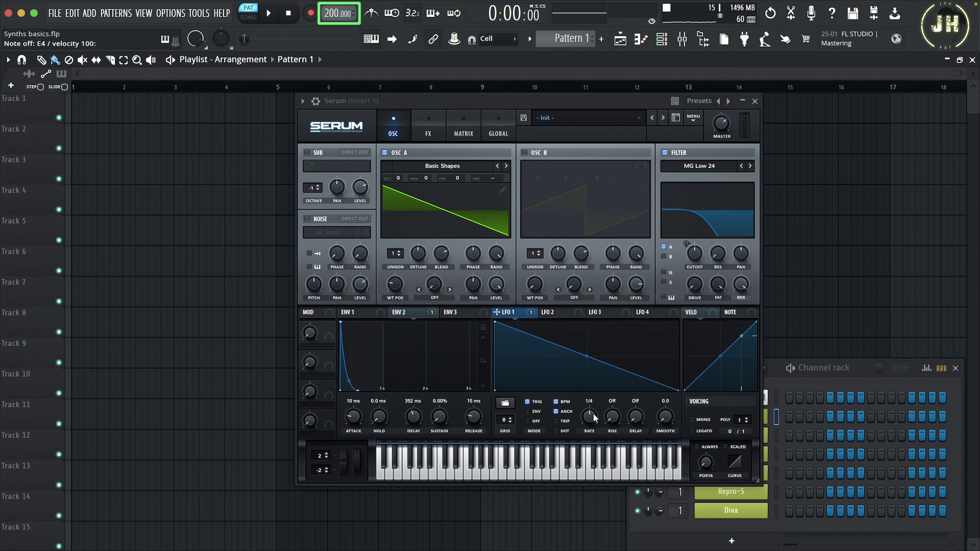
{"action": "left_click_drag", "start_coordinate": [338, 14], "coordinate": [338, 31]}
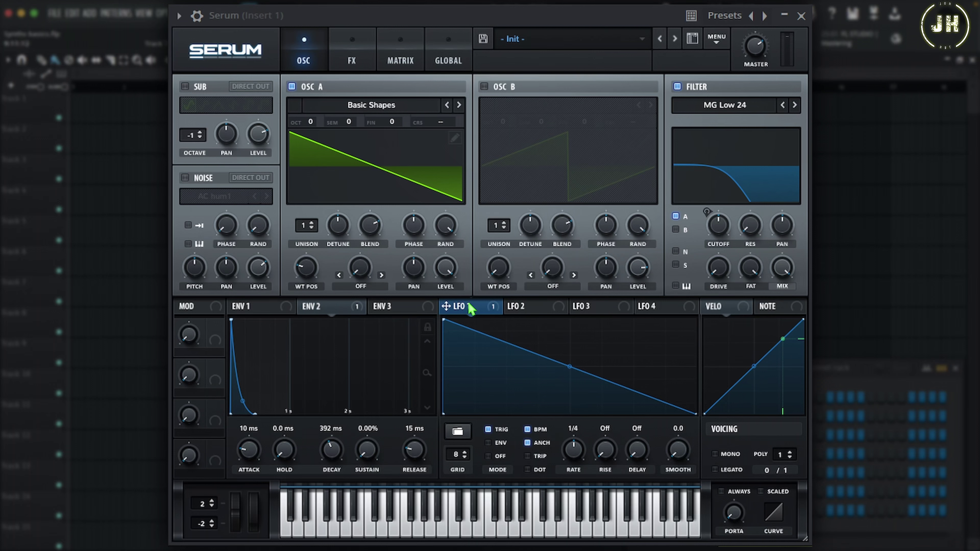
- Select LFO 1 and adjust how strongly it modulates the filter cutoff
{"action": "left_click", "coordinate": [462, 312]}
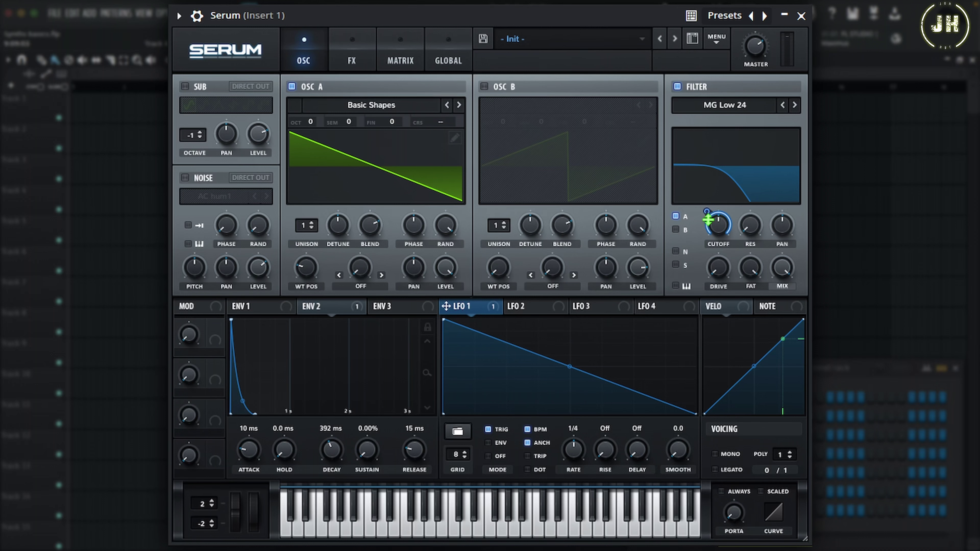
{"action": "left_click", "coordinate": [706, 210]}
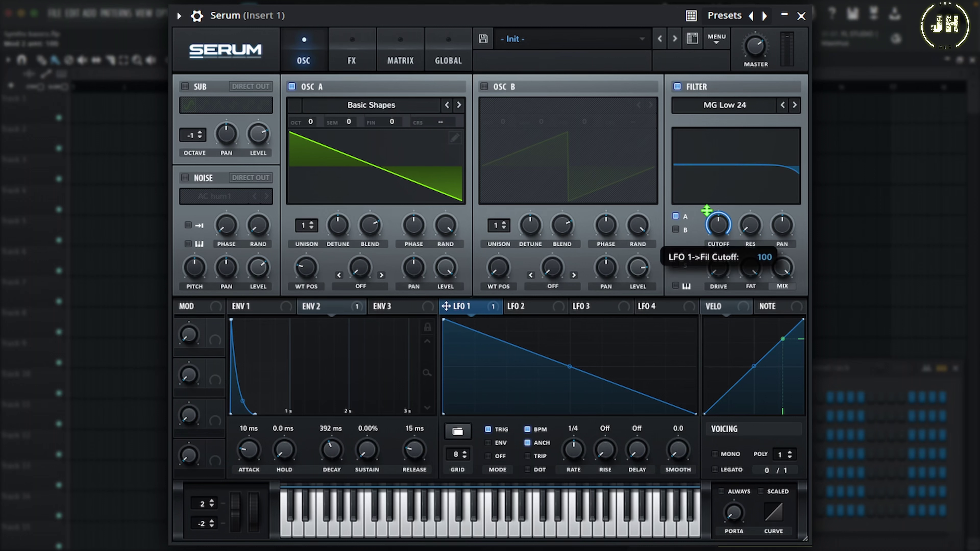
{"action": "left_click_drag", "start_coordinate": [707, 210], "coordinate": [705, 288]}
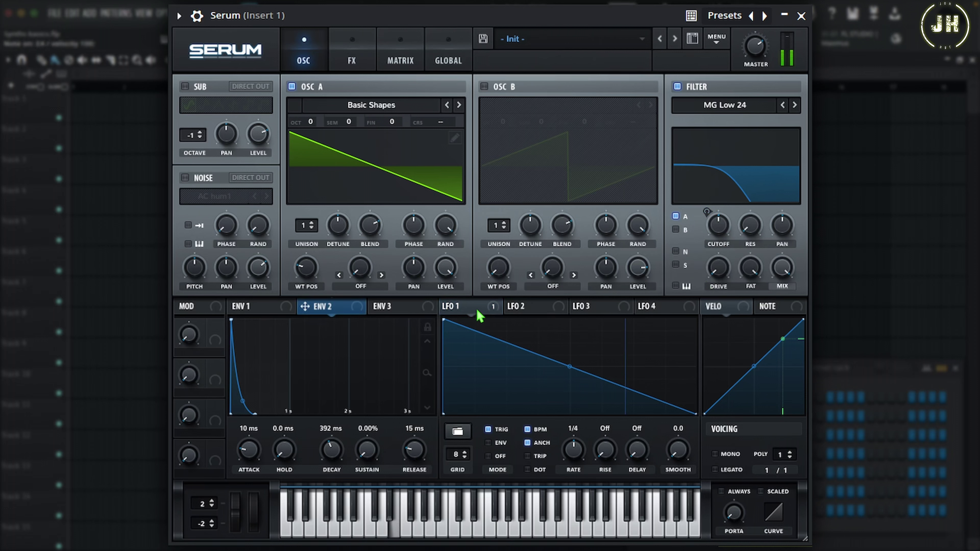
{"action": "left_click_drag", "start_coordinate": [480, 311], "coordinate": [706, 147]}
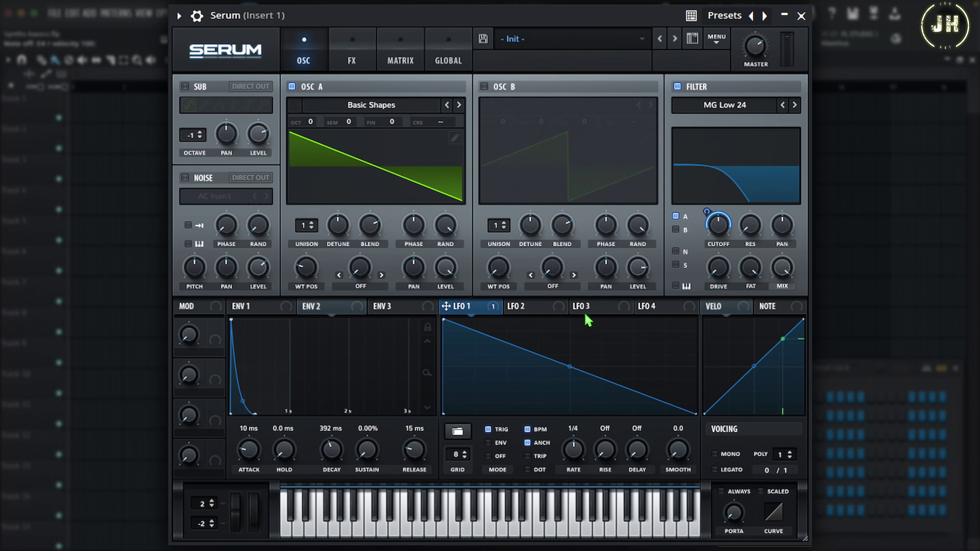
- Adjust the LFO 1 to filter cutoff amount to 52 on the cutoff knob, and compare it with its modulation matrix row
{"action": "left_click", "coordinate": [402, 57]}
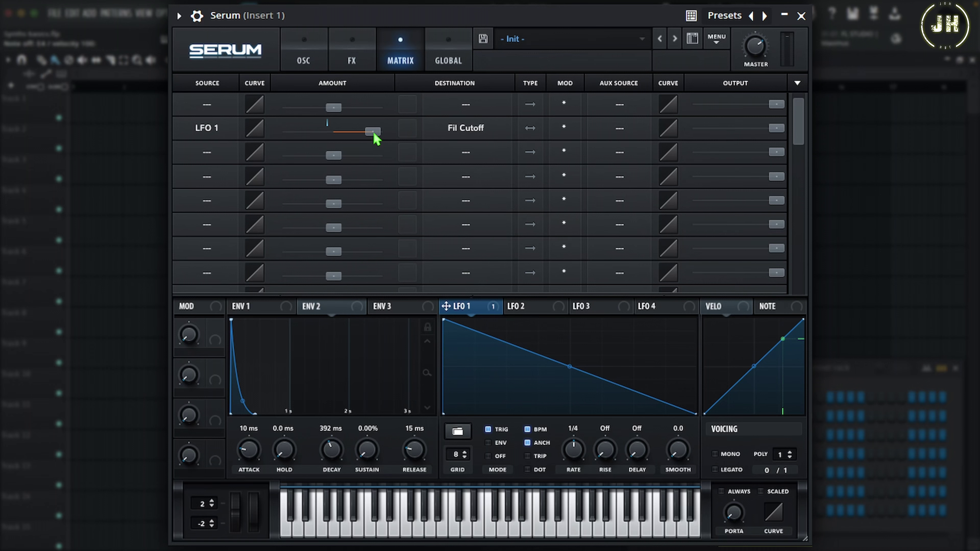
{"action": "mouse_move", "coordinate": [377, 139]}
{"action": "left_mouse_down"}
{"action": "mouse_move", "coordinate": [324, 137]}
{"action": "mouse_move", "coordinate": [376, 138]}
{"action": "left_mouse_up"}
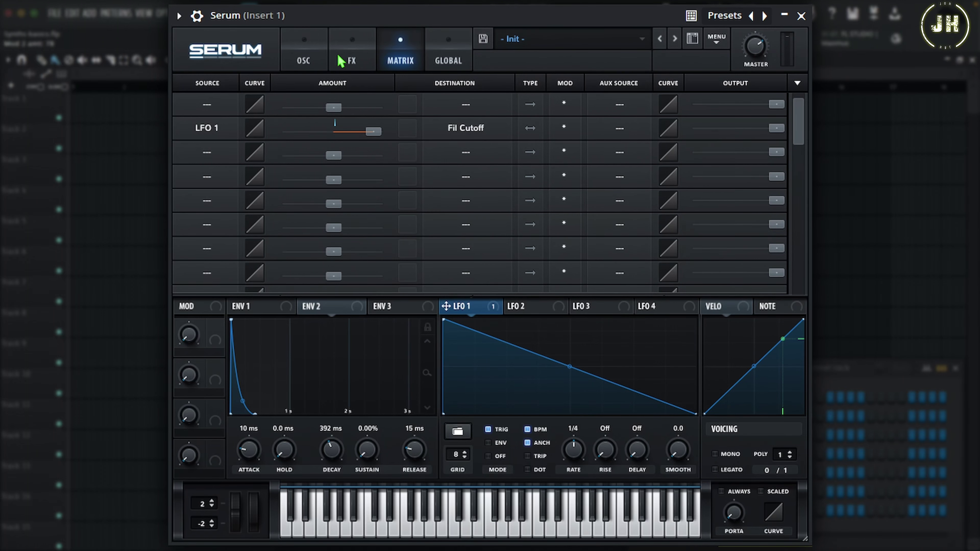
{"action": "left_click", "coordinate": [304, 55]}
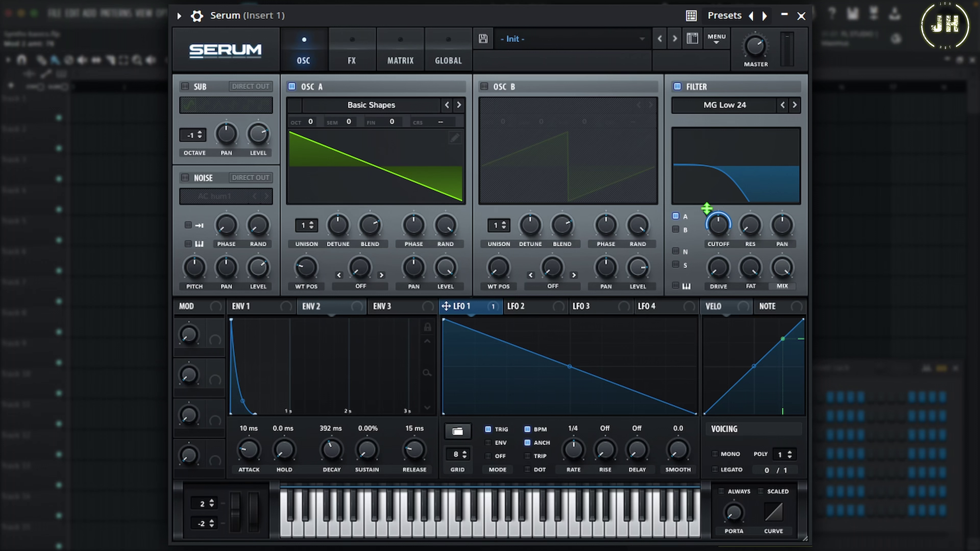
{"action": "left_click_drag", "start_coordinate": [707, 208], "coordinate": [723, 219]}
{"action": "left_click", "coordinate": [400, 48]}
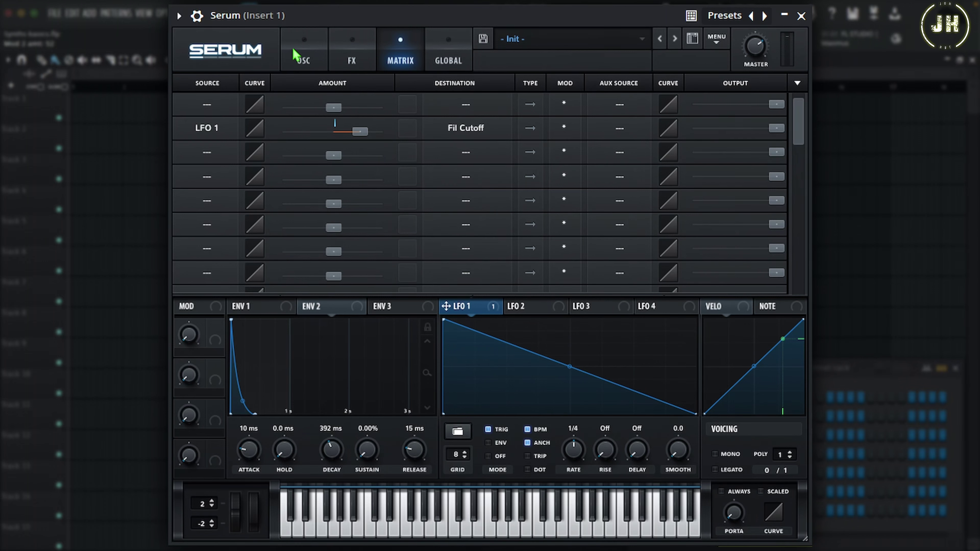
{"action": "left_click", "coordinate": [305, 52]}
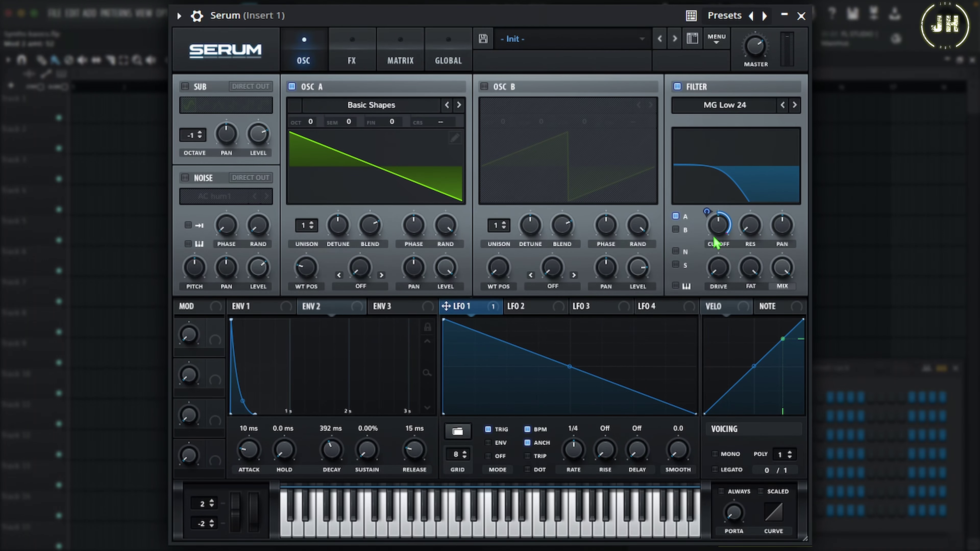
{"action": "left_click_drag", "start_coordinate": [707, 212], "coordinate": [685, 189]}
{"action": "left_click", "coordinate": [400, 56]}
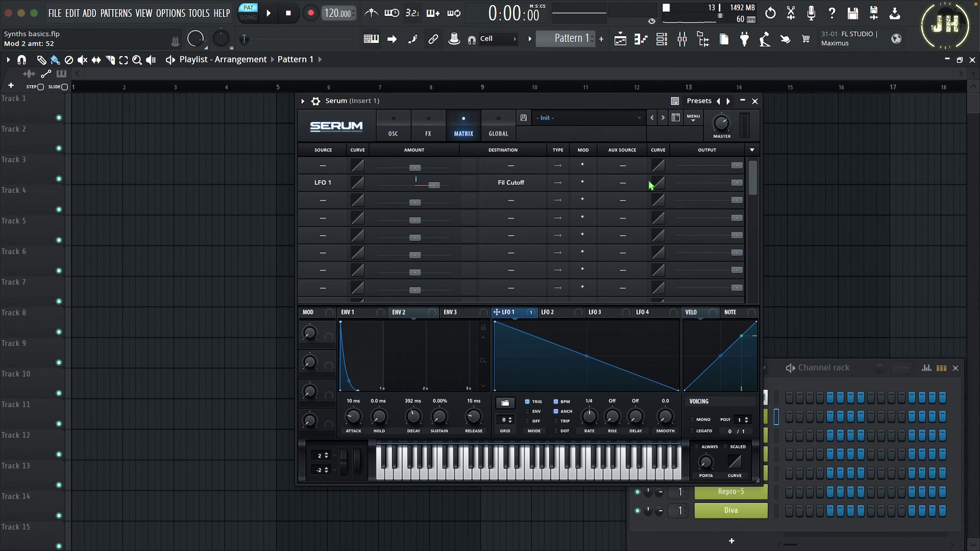
- Close Serum, open Sylenth1 from the channel rack, and set its LFO 1 waveform to Sine
{"action": "left_click", "coordinate": [755, 101]}
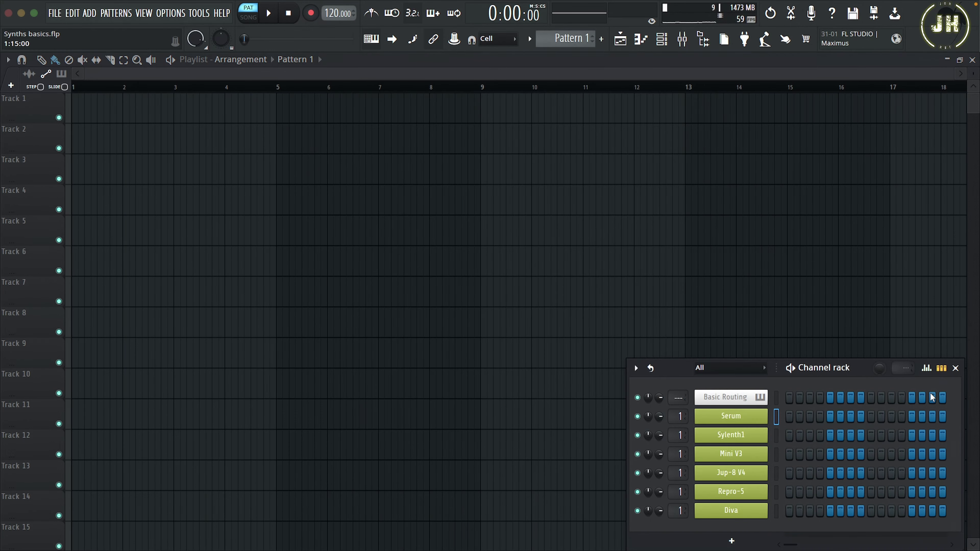
{"action": "left_click", "coordinate": [729, 440]}
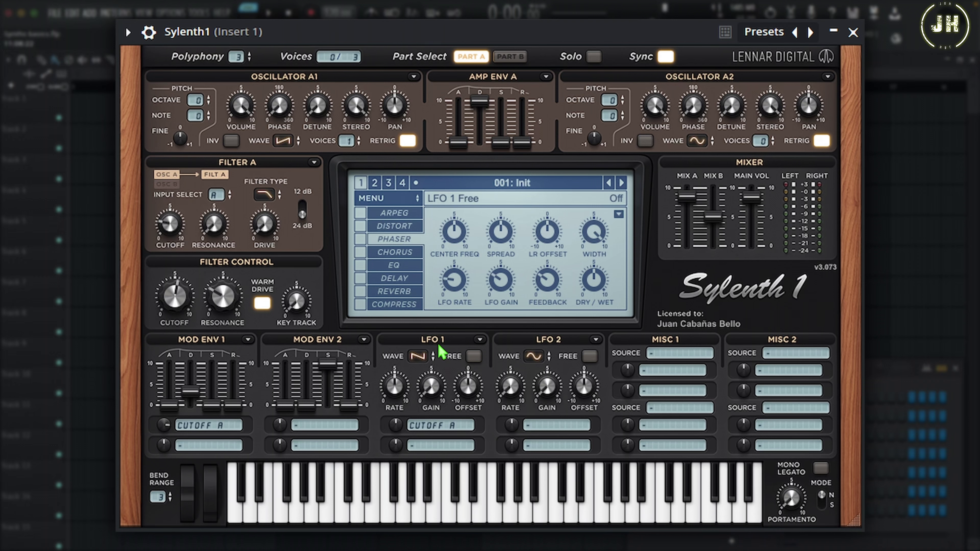
{"action": "left_click", "coordinate": [418, 357]}
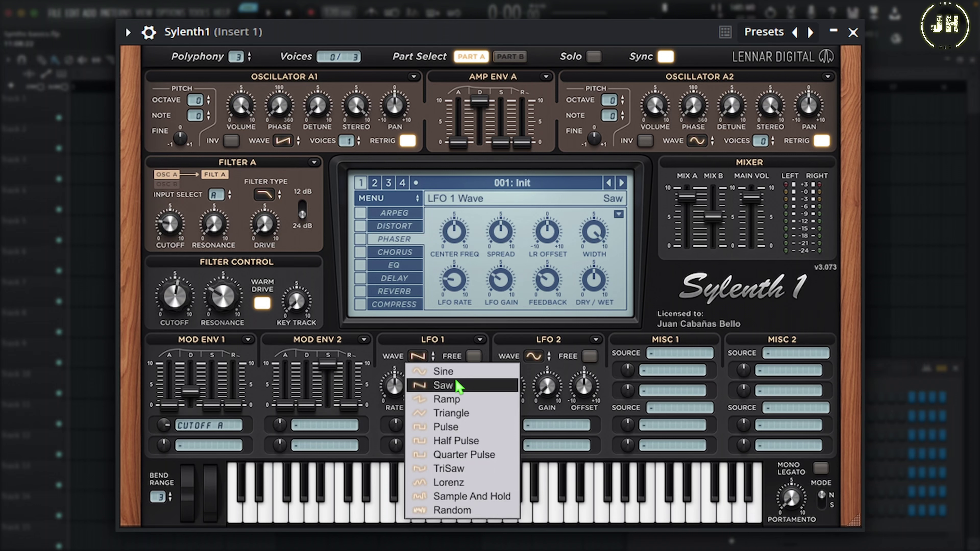
{"action": "left_click", "coordinate": [445, 373]}
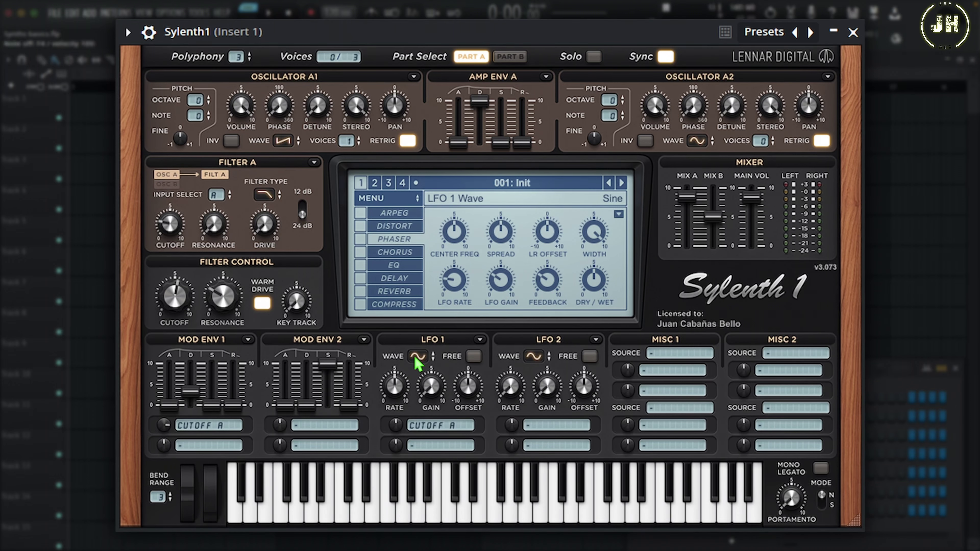
- Compare tempo-synced and free modes on LFO 1, and leave it in free mode with the rate at about 2.76 Hz
{"action": "key", "text": "F6"}
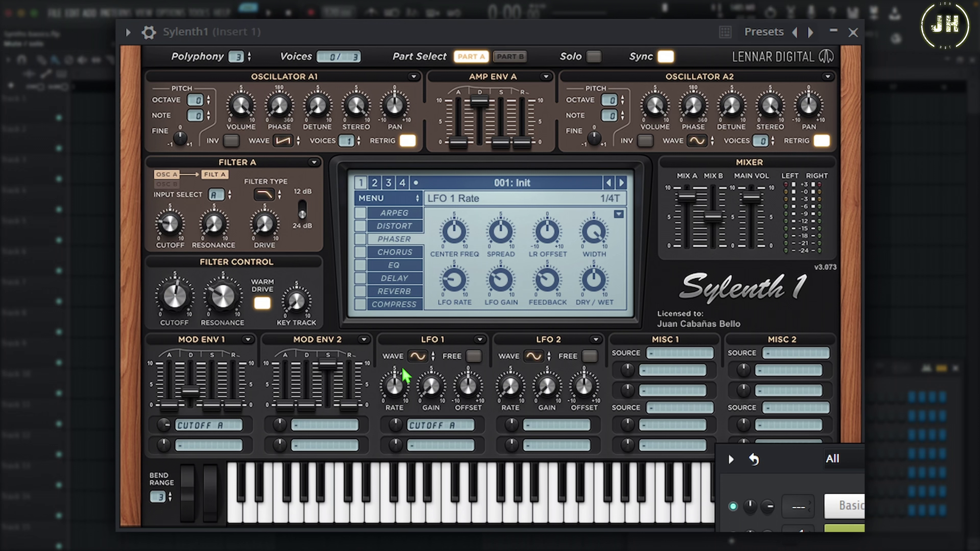
{"action": "left_click", "coordinate": [472, 359]}
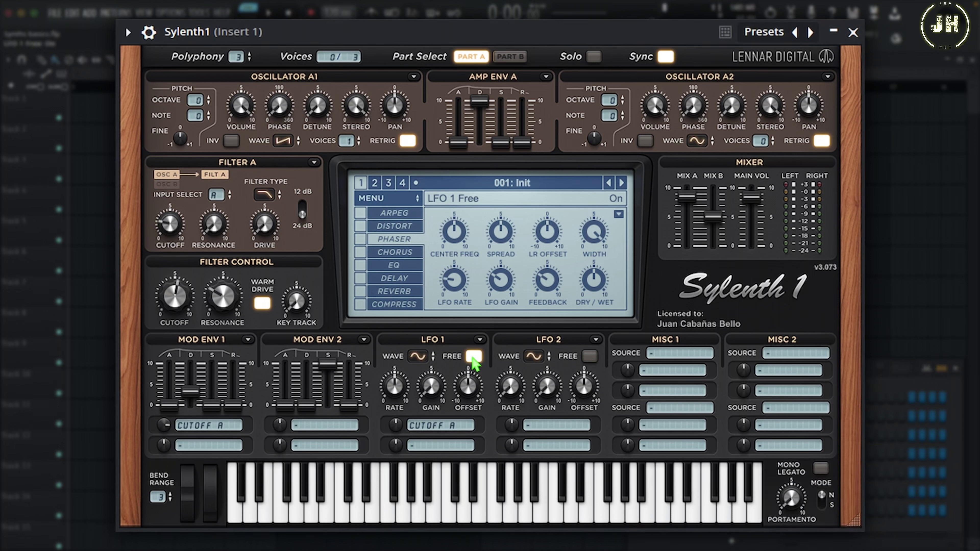
{"action": "left_click", "coordinate": [474, 359]}
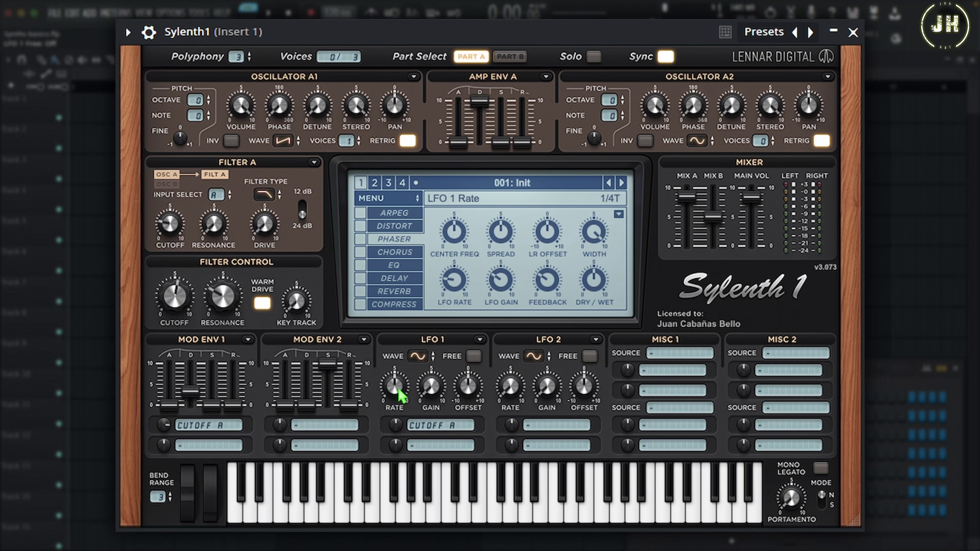
{"action": "left_click_drag", "start_coordinate": [402, 395], "coordinate": [405, 373]}
{"action": "left_click", "coordinate": [473, 356]}
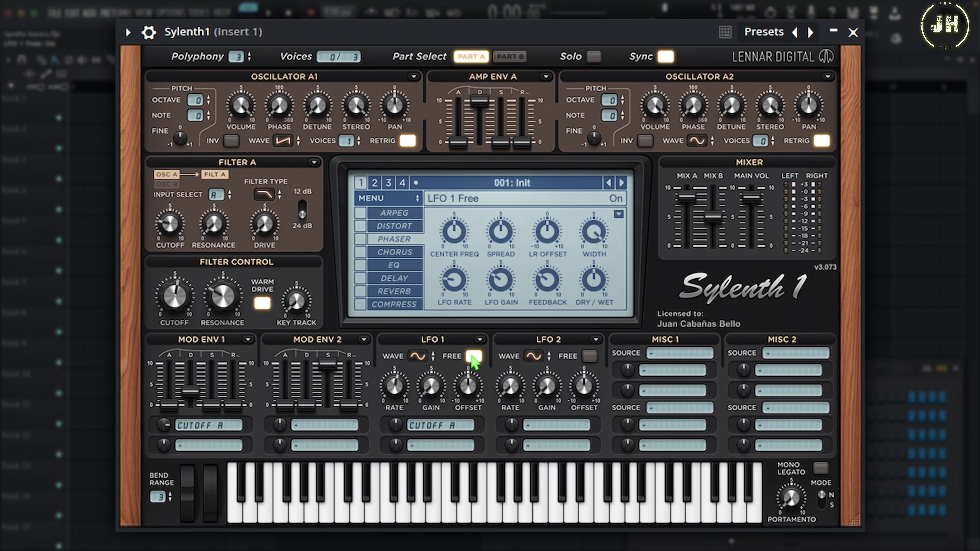
{"action": "left_click", "coordinate": [399, 384]}
{"action": "mouse_move", "coordinate": [400, 383]}
{"action": "left_mouse_down"}
{"action": "mouse_move", "coordinate": [396, 405]}
{"action": "mouse_move", "coordinate": [396, 386]}
{"action": "left_mouse_up"}
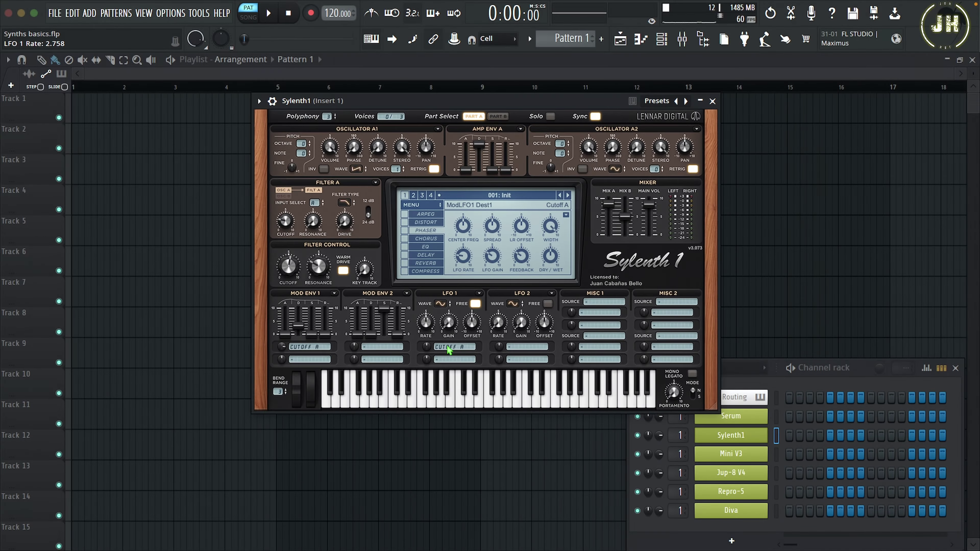
- Route LFO 1 to Cutoff A with the modulation amount and gain at 10, and vary the rate while a note plays
{"action": "left_click", "coordinate": [430, 429]}
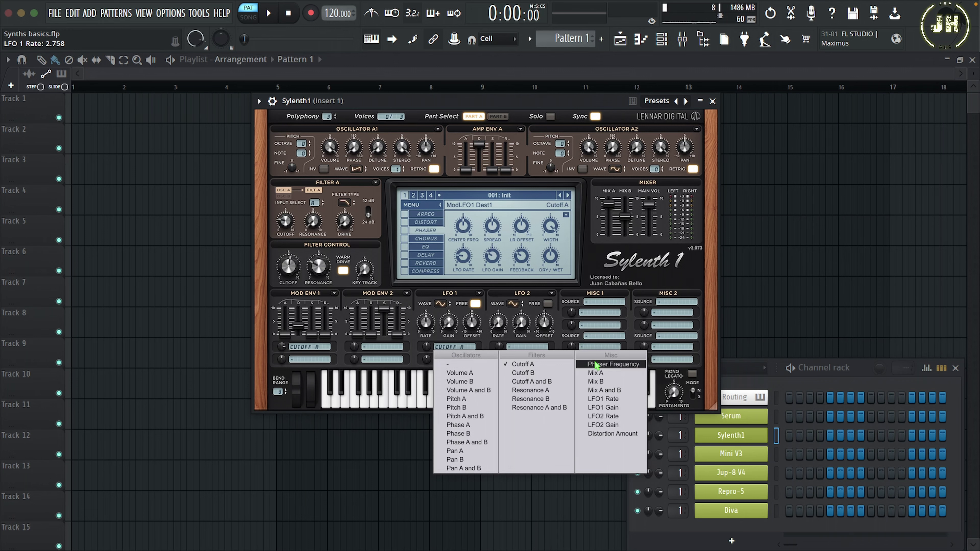
{"action": "left_click", "coordinate": [530, 365]}
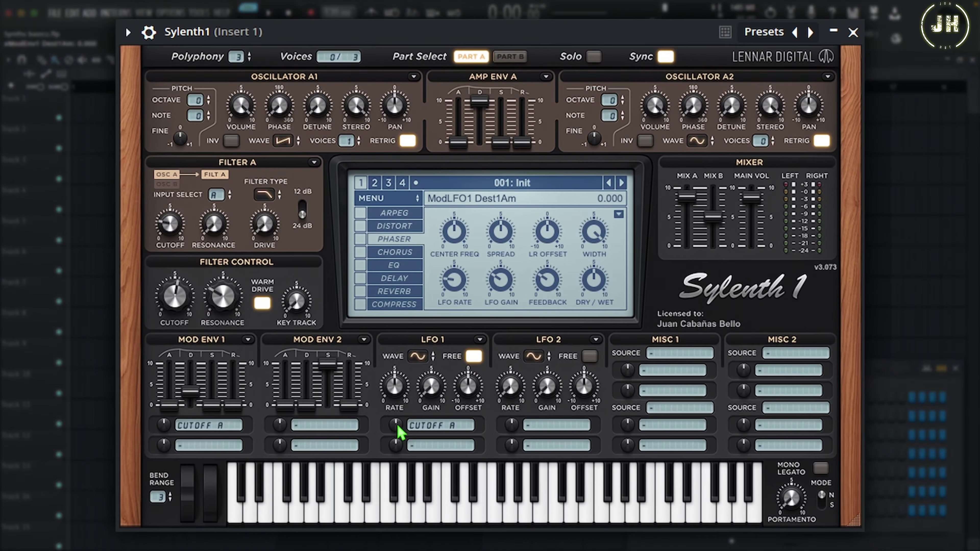
{"action": "left_click_drag", "start_coordinate": [429, 348], "coordinate": [431, 342]}
{"action": "left_click_drag", "start_coordinate": [402, 425], "coordinate": [410, 252]}
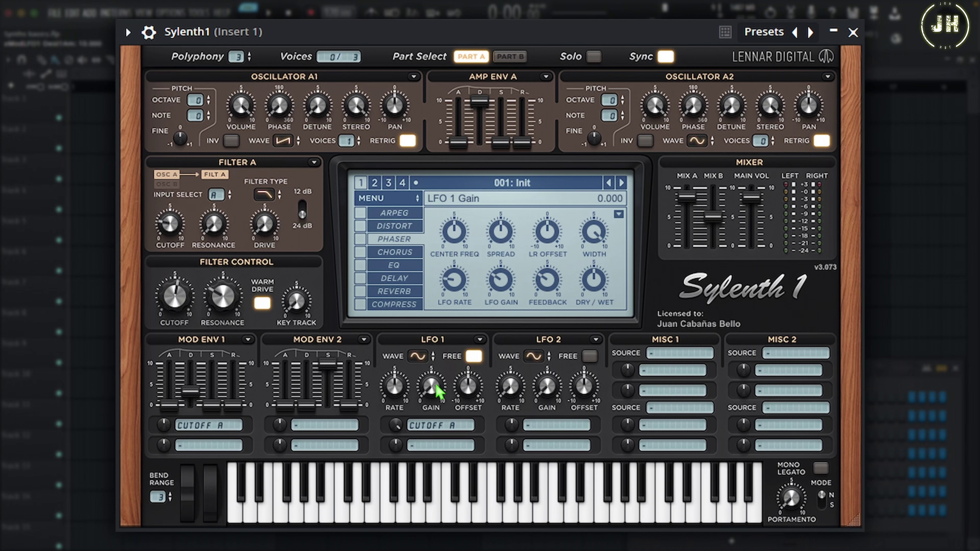
{"action": "left_click_drag", "start_coordinate": [439, 392], "coordinate": [459, 140]}
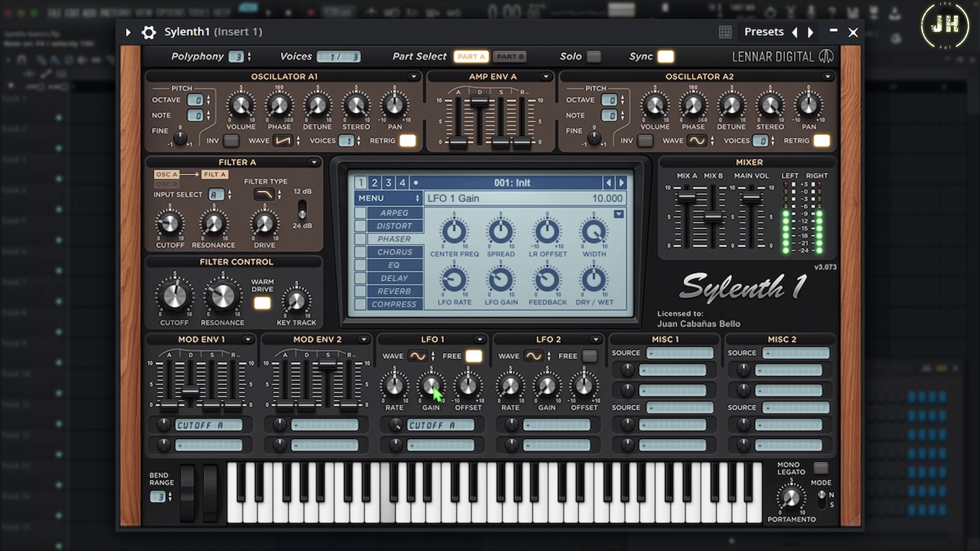
{"action": "mouse_move", "coordinate": [395, 386]}
{"action": "left_mouse_down"}
{"action": "mouse_move", "coordinate": [410, 311]}
{"action": "mouse_move", "coordinate": [406, 394]}
{"action": "left_mouse_up"}
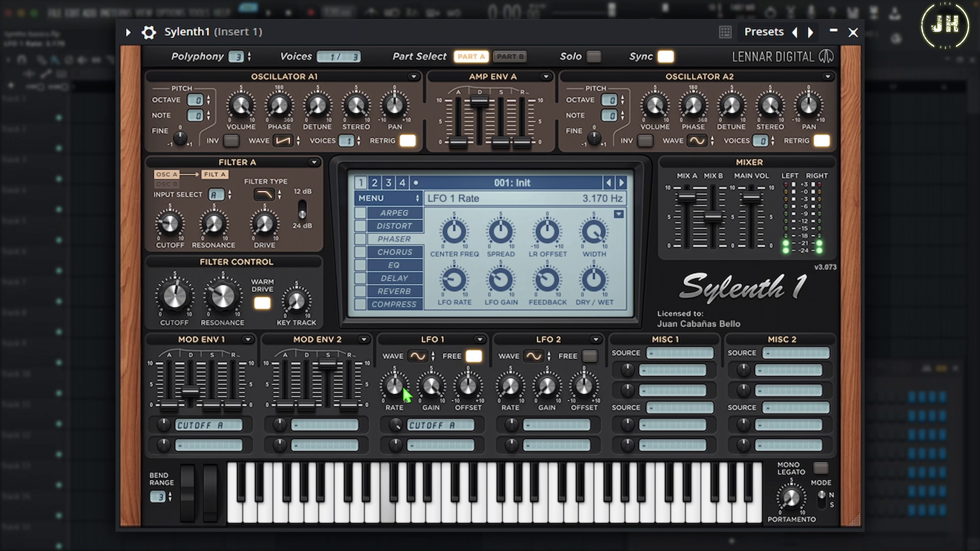
- Set the LFO 1 waveform to Saw, turn off its free mode to sync the rate to the tempo, and play a note
{"action": "left_click", "coordinate": [417, 356]}
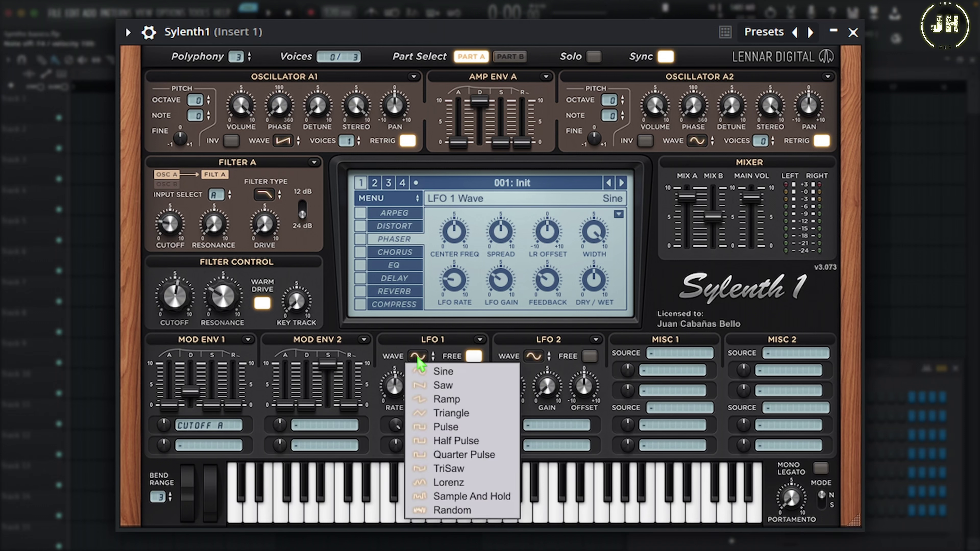
{"action": "left_click", "coordinate": [425, 385]}
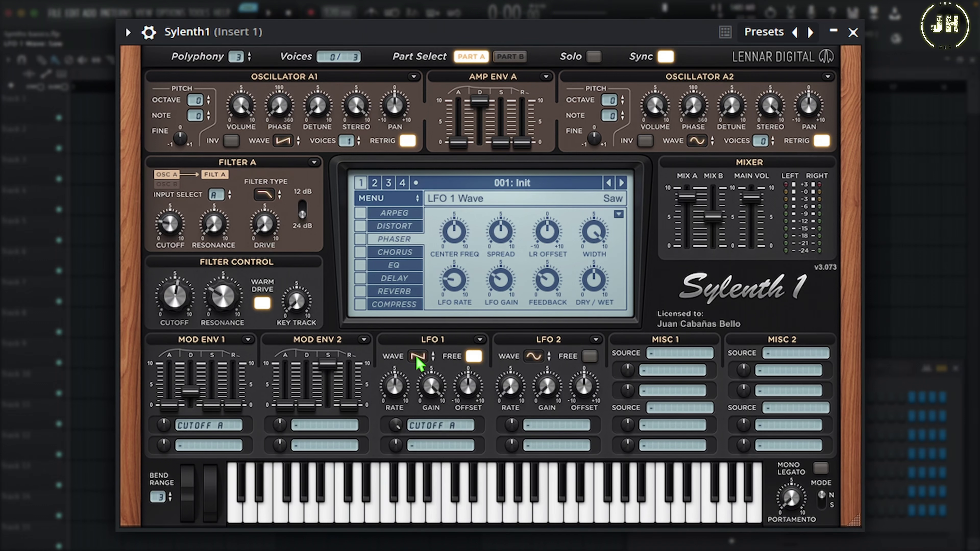
{"action": "left_click", "coordinate": [474, 356]}
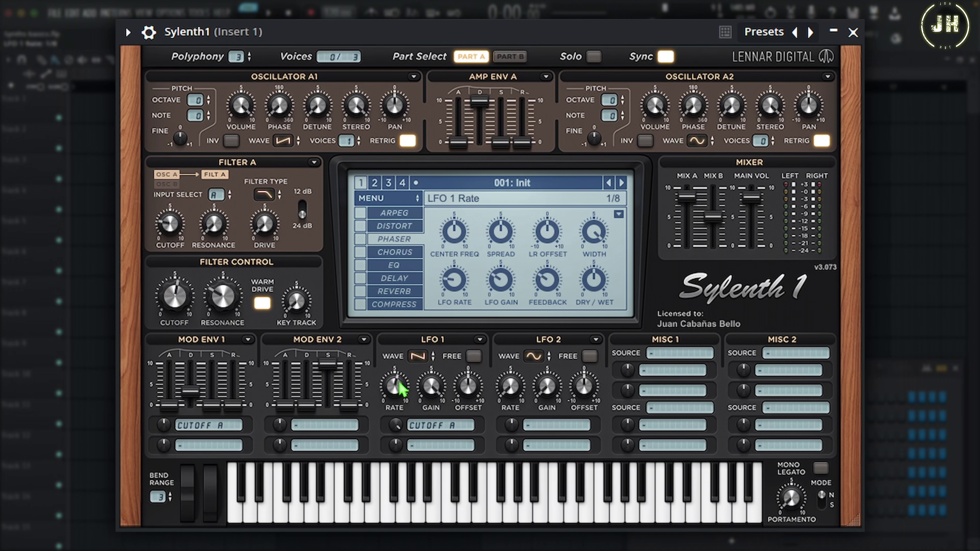
{"action": "key", "text": "v"}
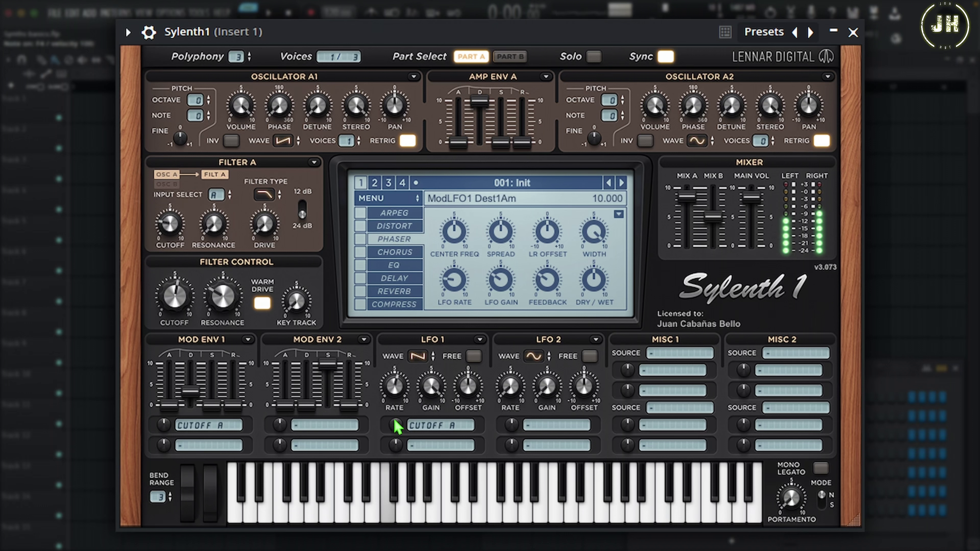
- Vary filter A's cutoff and LFO 1's rate and gain while the note plays, finishing with the gain at 10
{"action": "left_click_drag", "start_coordinate": [432, 392], "coordinate": [410, 396]}
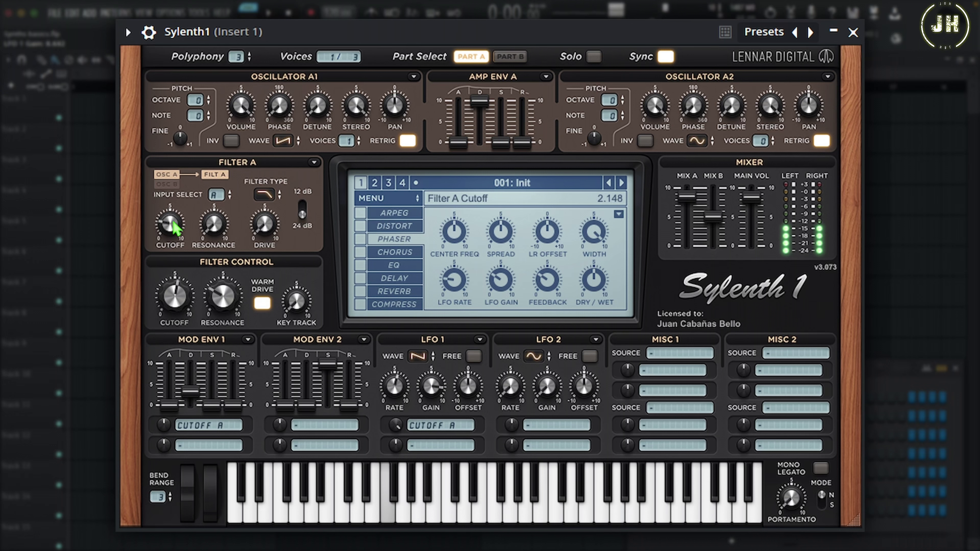
{"action": "left_click_drag", "start_coordinate": [172, 224], "coordinate": [202, 222]}
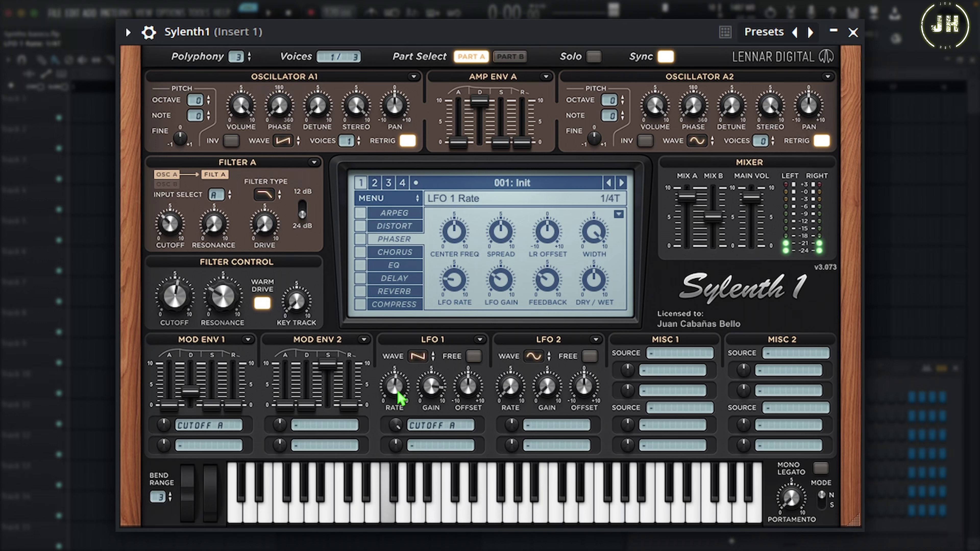
{"action": "left_click_drag", "start_coordinate": [421, 398], "coordinate": [436, 246]}
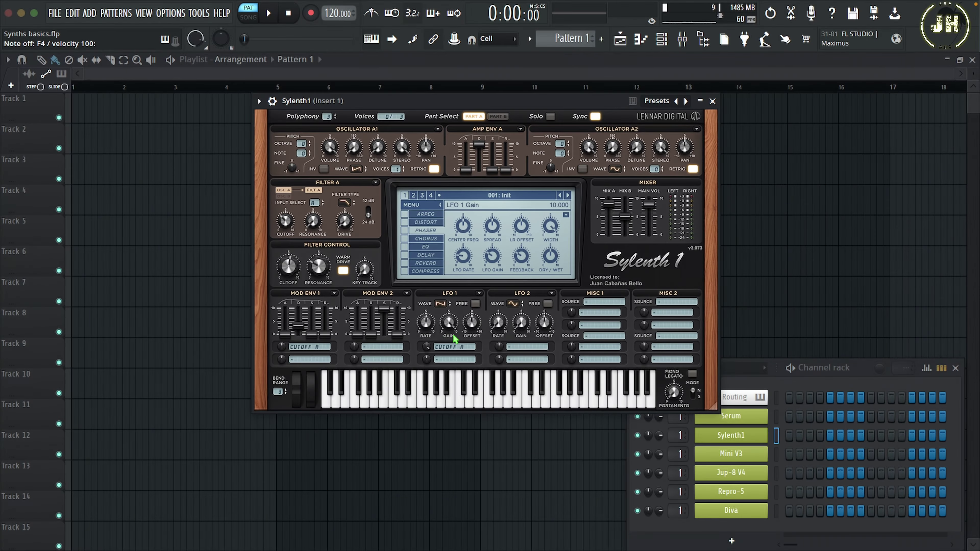
- Close Sylenth1, open Mini V3 from the channel rack, and display its advanced LFO and arpeggiator settings
{"action": "left_click", "coordinate": [717, 100]}
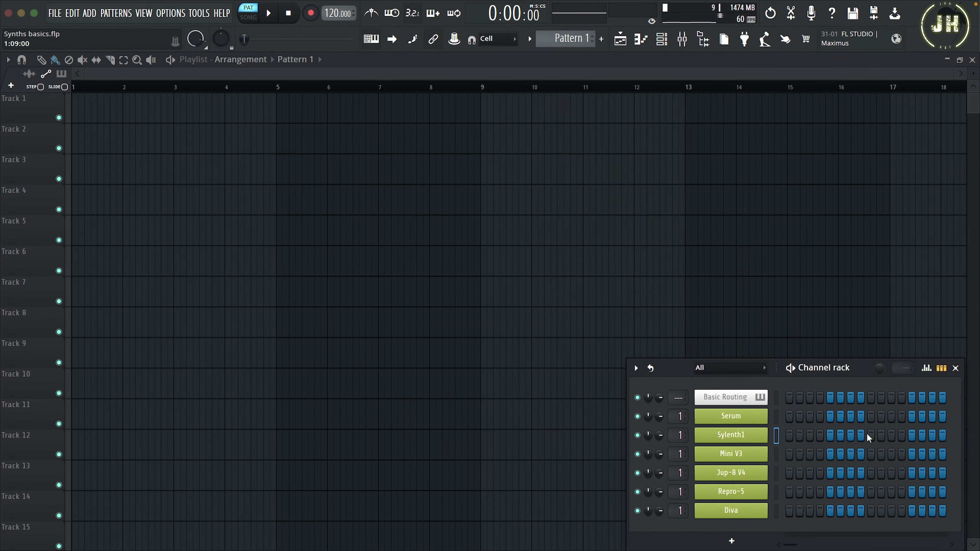
{"action": "left_click", "coordinate": [728, 457]}
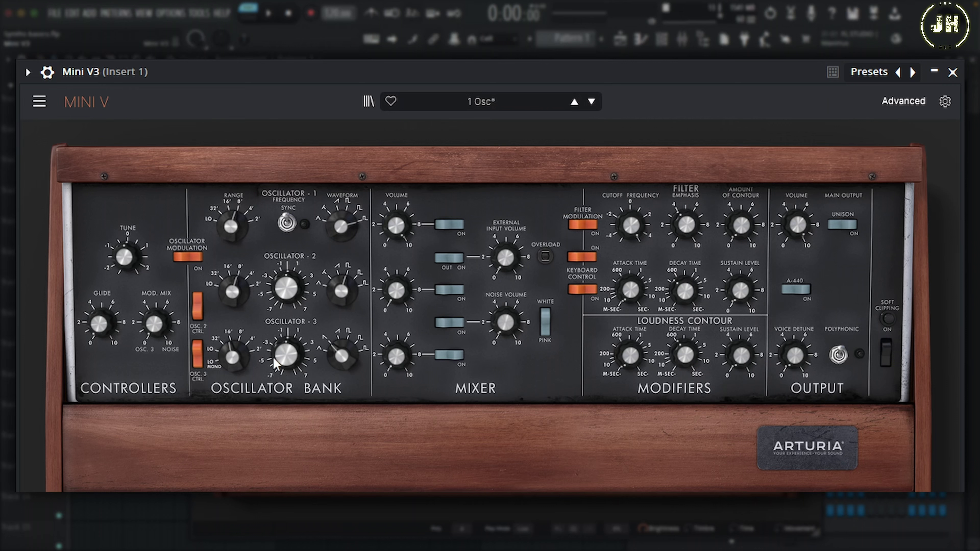
{"action": "left_click", "coordinate": [903, 103]}
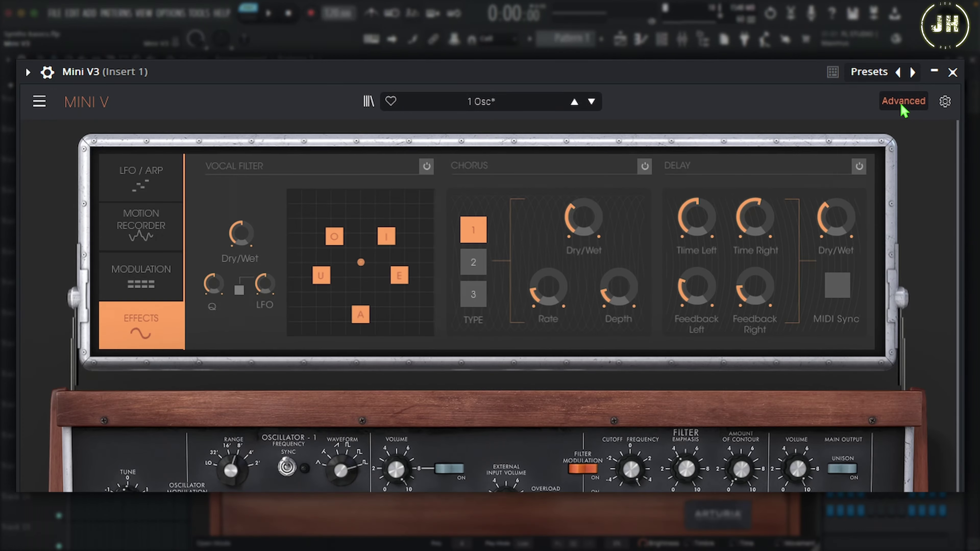
{"action": "left_click", "coordinate": [133, 171]}
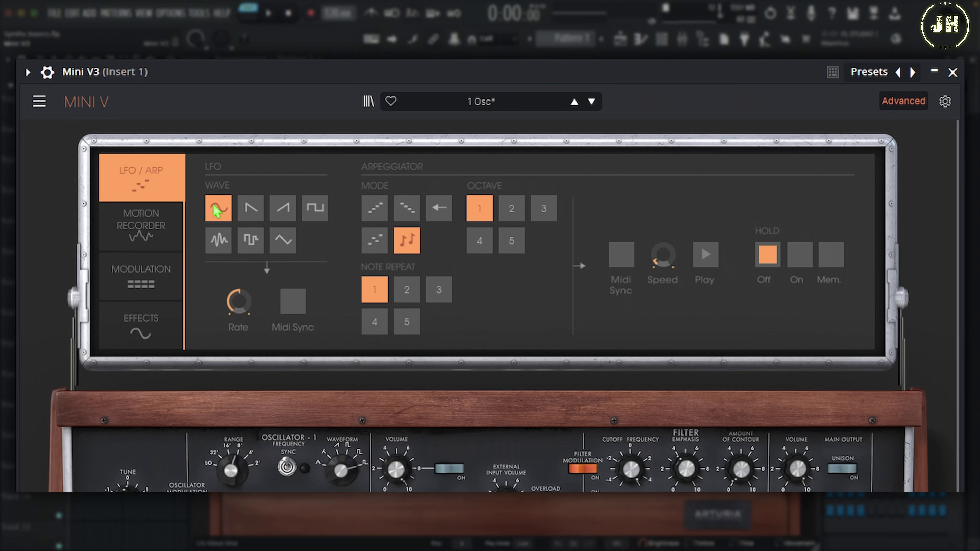
- Try several LFO waveforms, ending on the irregular noise-like one, then adjust the LFO rate and enable its MIDI sync
{"action": "left_click", "coordinate": [251, 209]}
{"action": "left_click", "coordinate": [290, 212]}
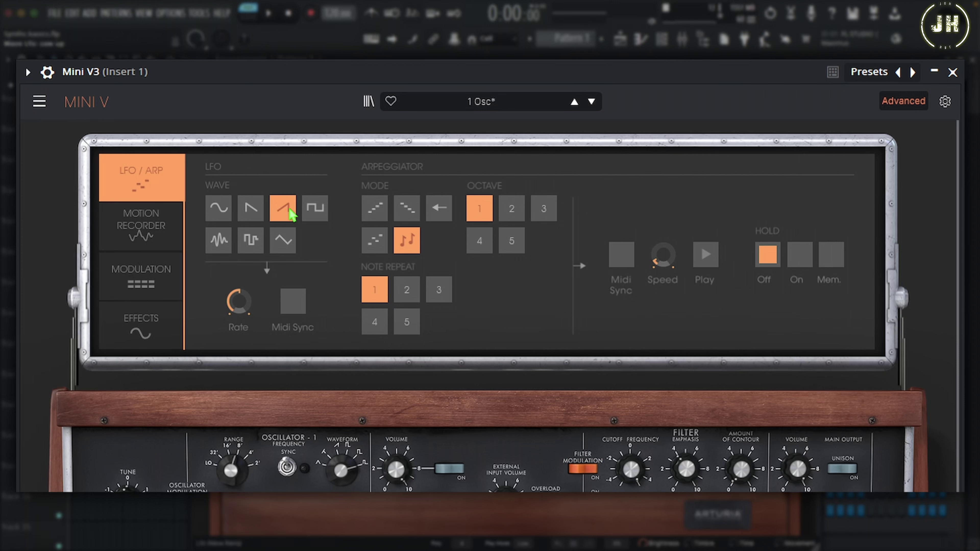
{"action": "left_click", "coordinate": [313, 211]}
{"action": "left_click", "coordinate": [210, 241]}
{"action": "left_click_drag", "start_coordinate": [243, 309], "coordinate": [242, 305]}
{"action": "left_click", "coordinate": [293, 299]}
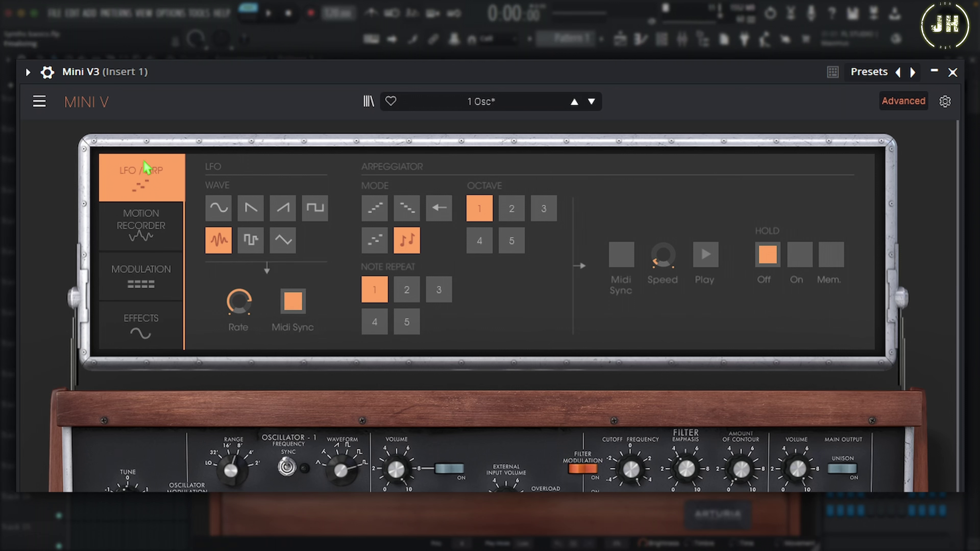
- Route the LFO to CutOff in the first modulation matrix slot with an amount of about 0.576
{"action": "left_click", "coordinate": [148, 285]}
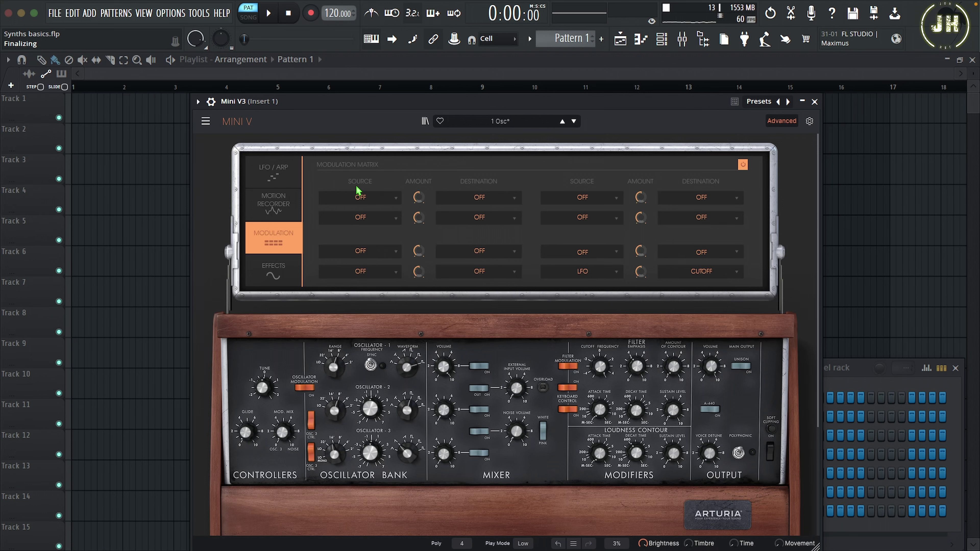
{"action": "left_click", "coordinate": [388, 198]}
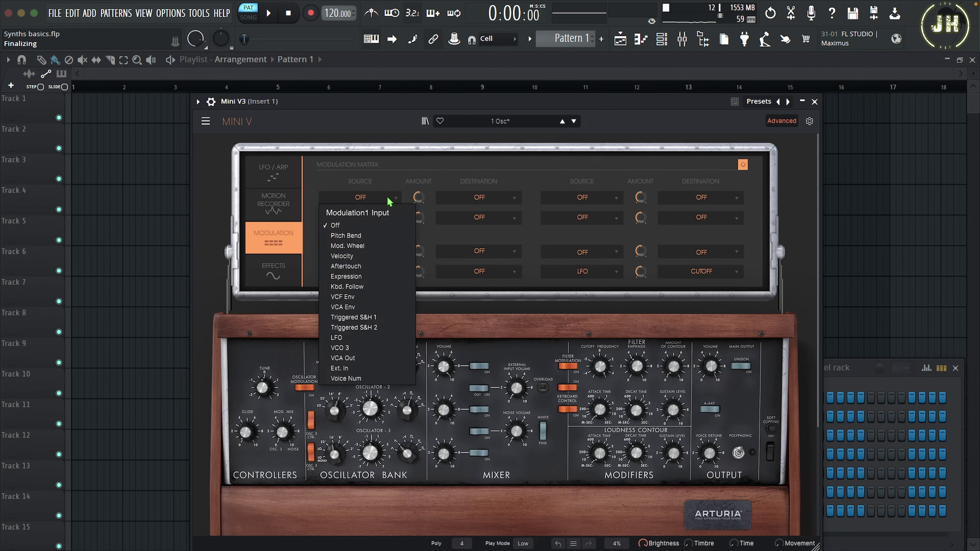
{"action": "left_click", "coordinate": [343, 338]}
{"action": "mouse_move", "coordinate": [419, 199]}
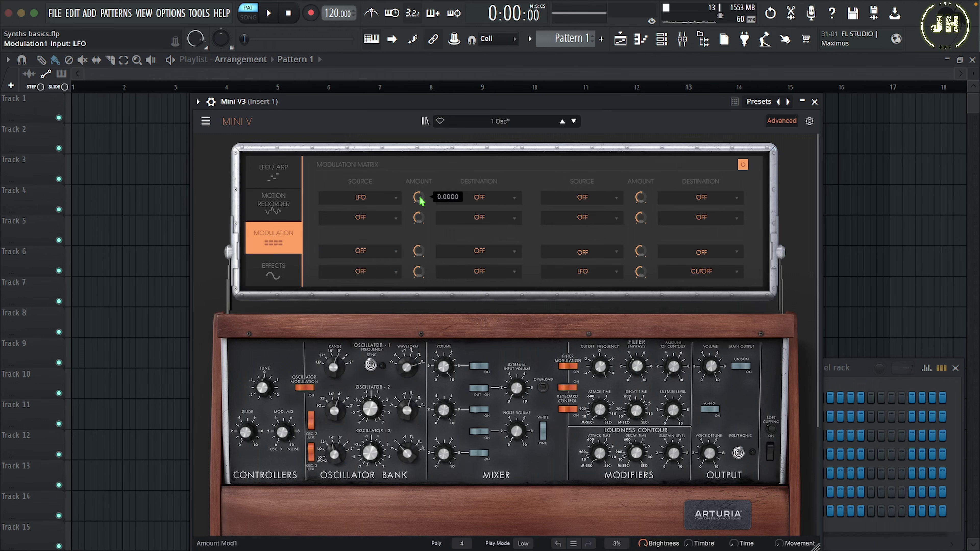
{"action": "left_click_drag", "start_coordinate": [422, 200], "coordinate": [446, 182]}
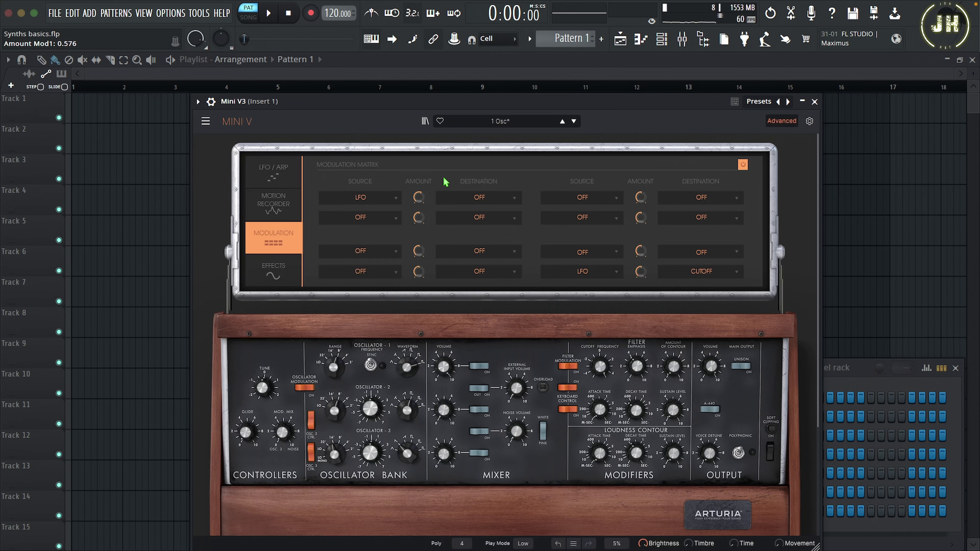
{"action": "left_click", "coordinate": [491, 200]}
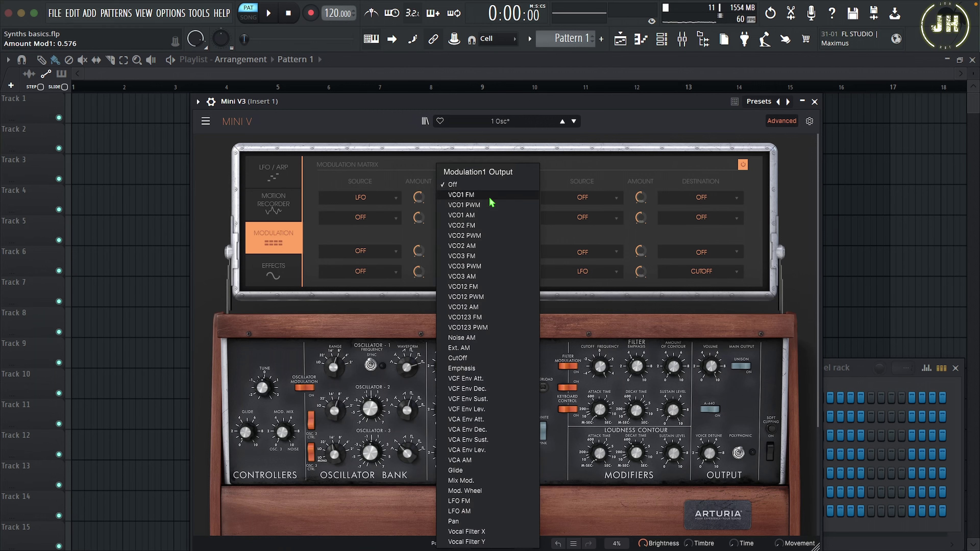
{"action": "left_click", "coordinate": [463, 359]}
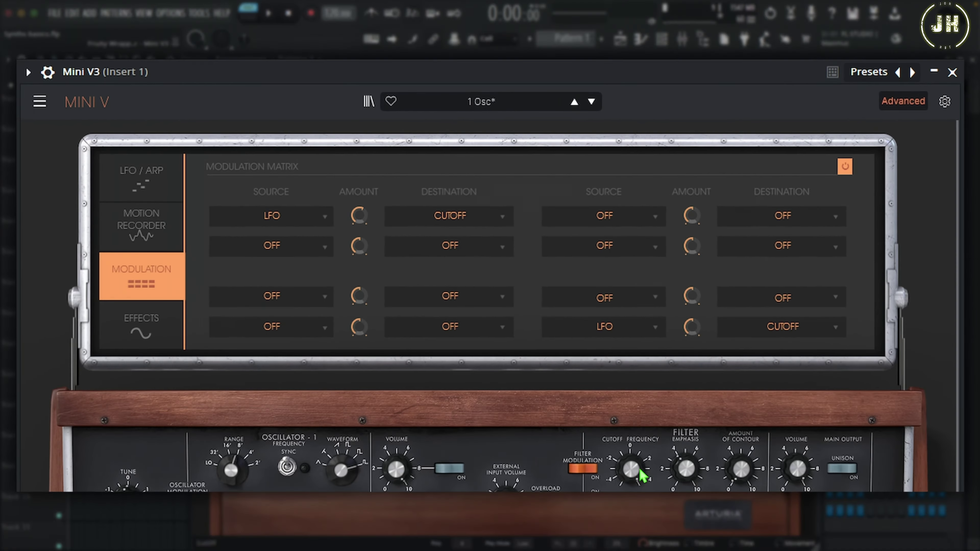
- Lower the filter cutoff frequency to 40 Hz and set the first slot's LFO amount to about 0.19
{"action": "mouse_move", "coordinate": [600, 366]}
{"action": "left_click_drag", "start_coordinate": [631, 469], "coordinate": [631, 511]}
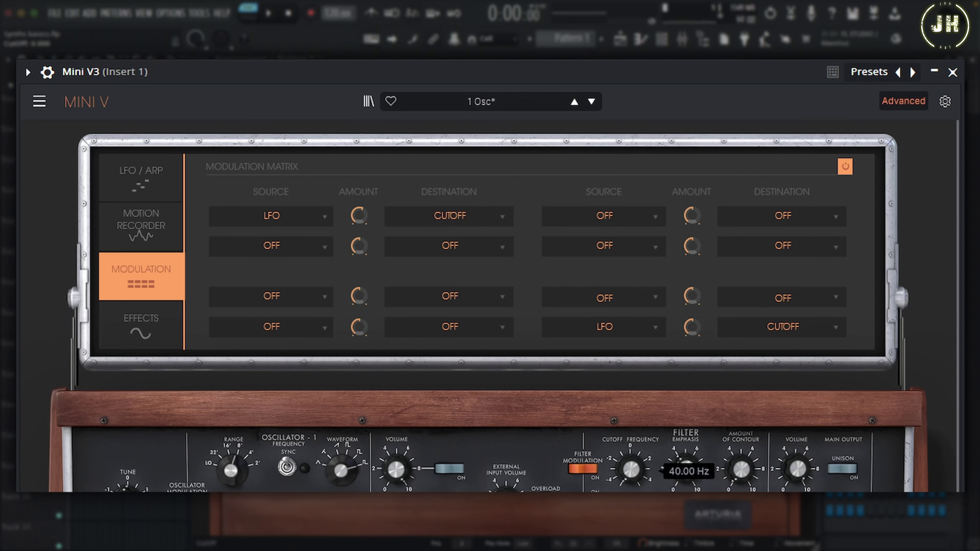
{"action": "left_click_drag", "start_coordinate": [358, 215], "coordinate": [359, 197]}
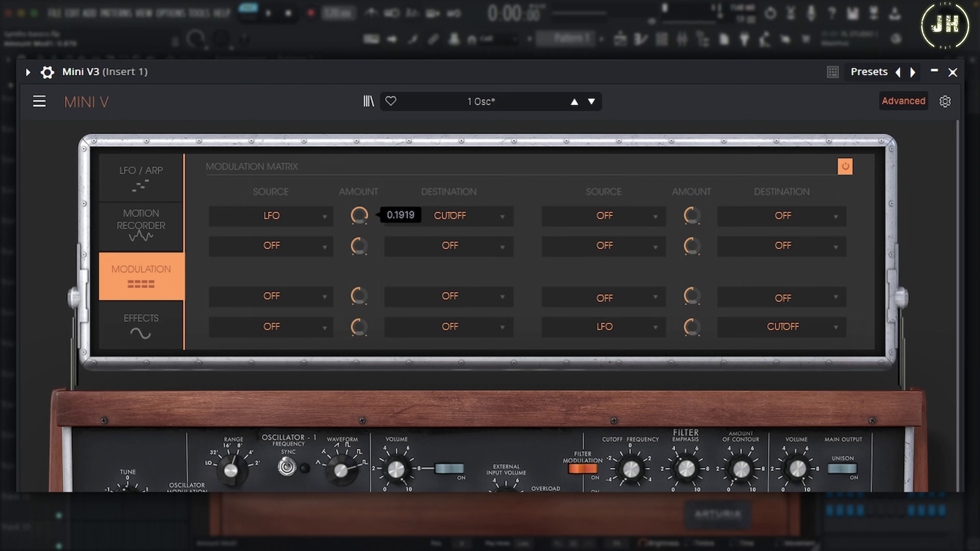
- Change the LFO waveform to the descending ramp and raise the filter cutoff frequency while a note plays
{"action": "left_click", "coordinate": [148, 181]}
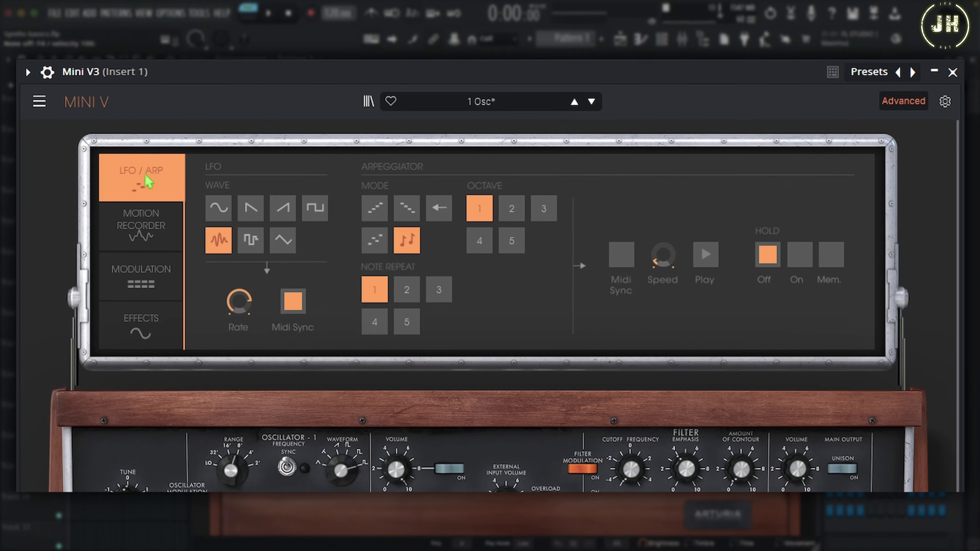
{"action": "left_click", "coordinate": [251, 209]}
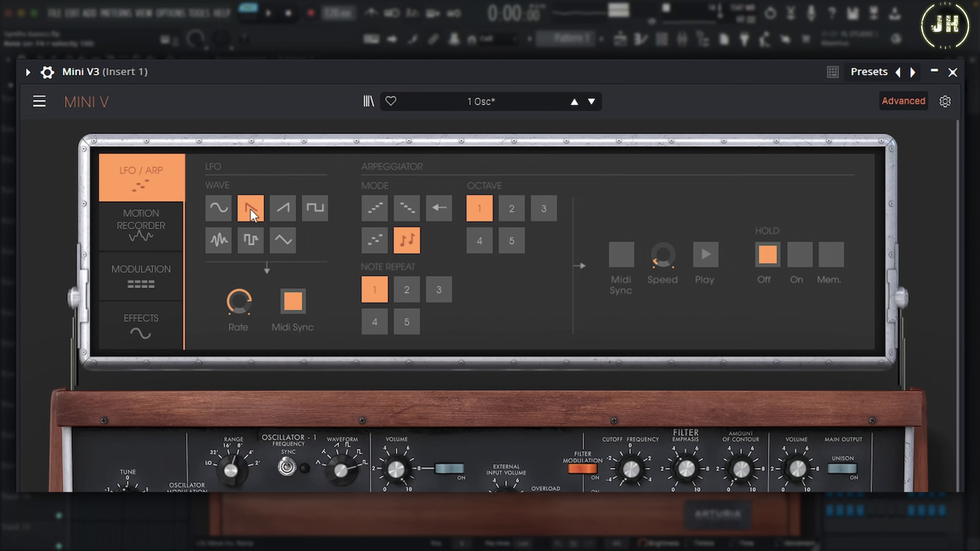
{"action": "mouse_move", "coordinate": [686, 468]}
{"action": "left_click_drag", "start_coordinate": [632, 469], "coordinate": [631, 447]}
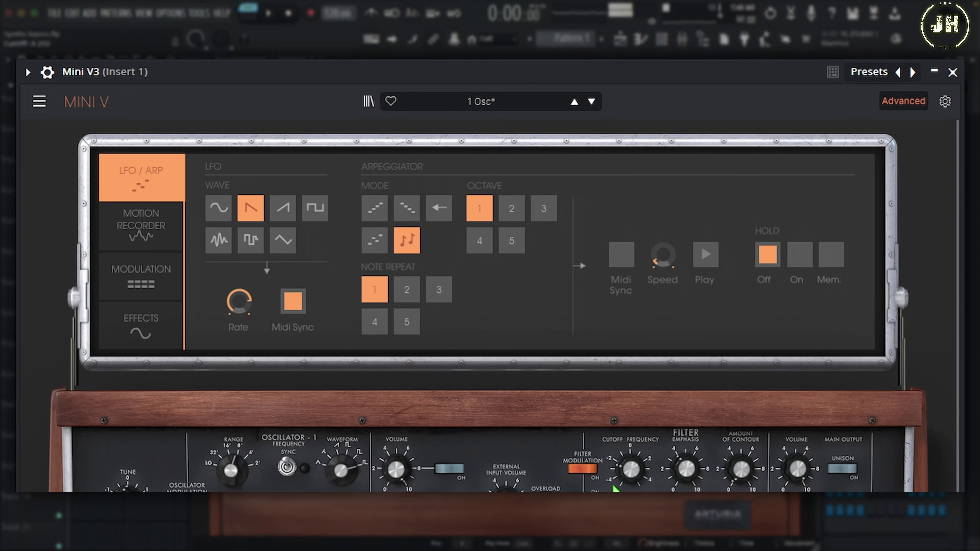
- Adjust the LFO to cutoff amount in the first modulation matrix slot to about 0.37
{"action": "left_click", "coordinate": [151, 287]}
{"action": "left_click_drag", "start_coordinate": [361, 212], "coordinate": [357, 238]}
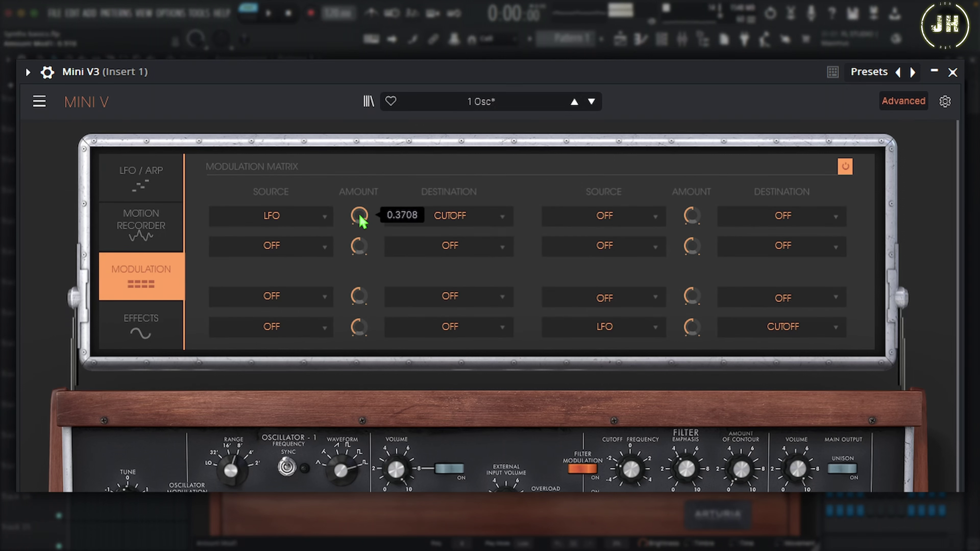
- Return to the LFO settings, lower the LFO rate and turn off its MIDI sync
{"action": "left_click", "coordinate": [145, 185]}
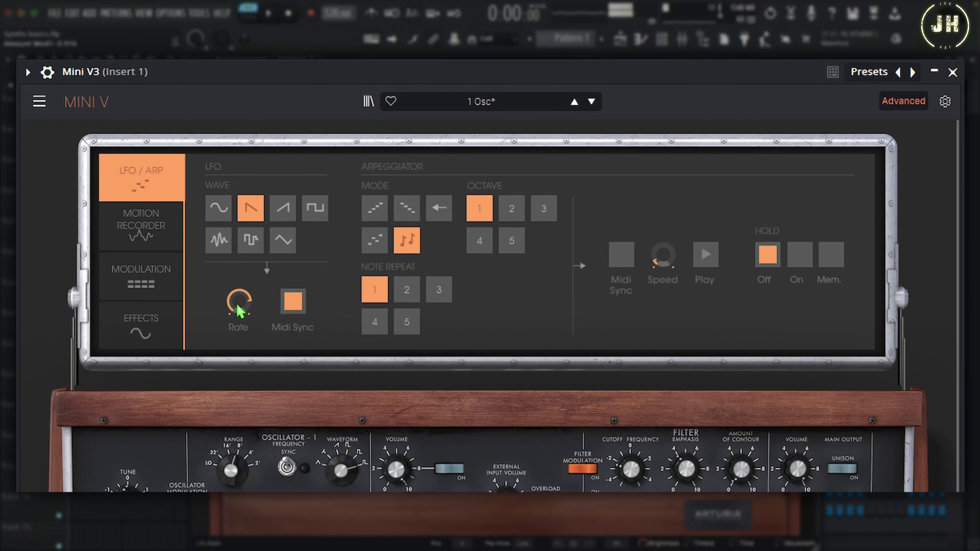
{"action": "mouse_move", "coordinate": [239, 309]}
{"action": "left_mouse_down"}
{"action": "mouse_move", "coordinate": [239, 290]}
{"action": "mouse_move", "coordinate": [239, 302]}
{"action": "left_mouse_up"}
{"action": "left_click", "coordinate": [294, 307]}
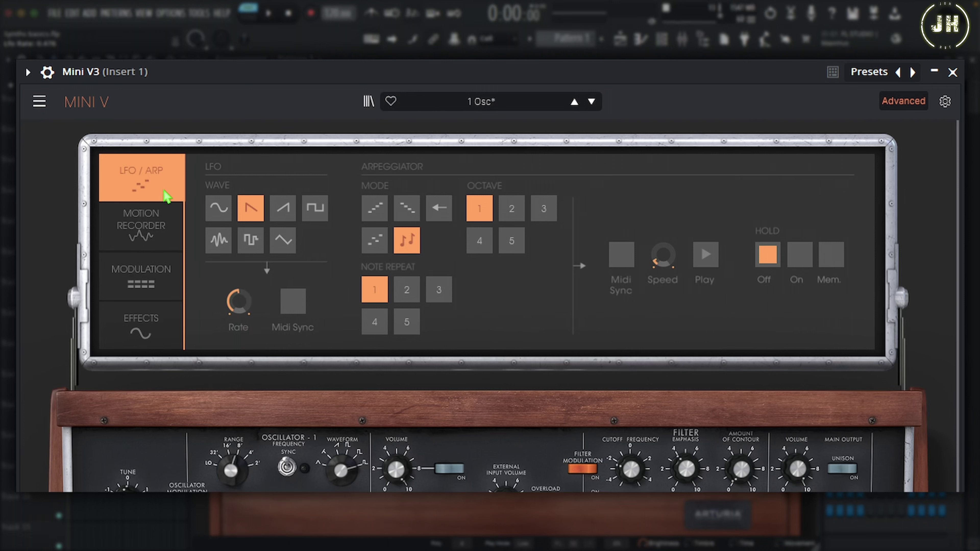
- Review the modulation matrix, close Mini V3 and open the Jup-8 V4 synth
{"action": "left_click", "coordinate": [138, 281]}
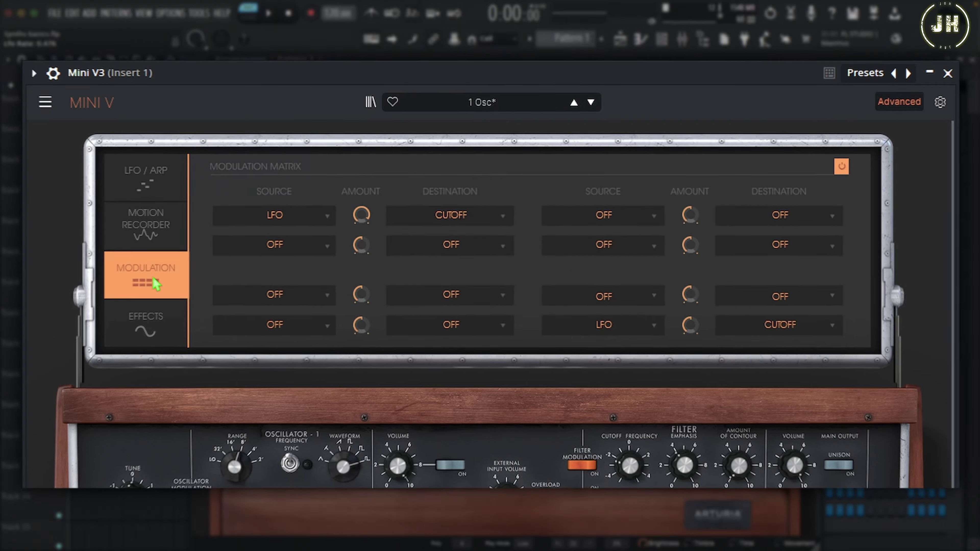
{"action": "left_click", "coordinate": [782, 121]}
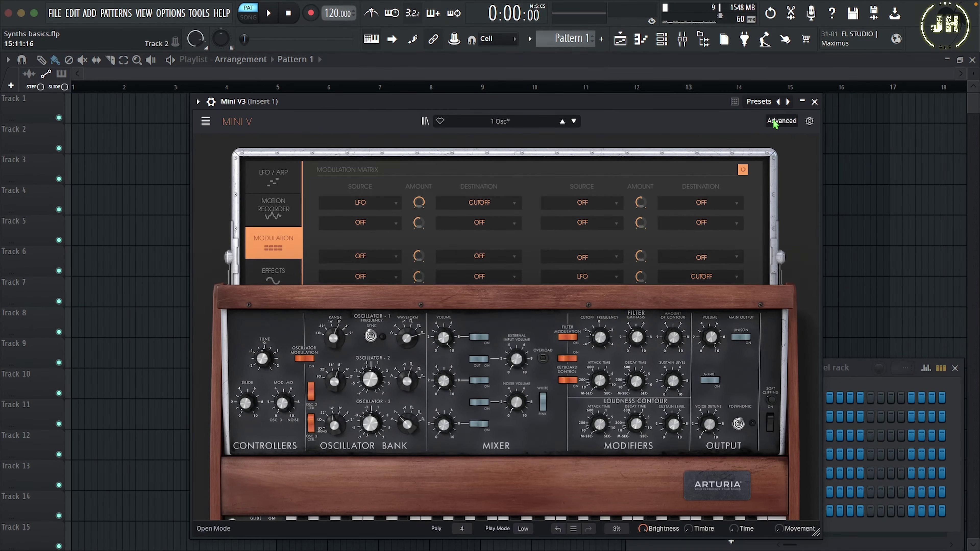
{"action": "left_click", "coordinate": [815, 101]}
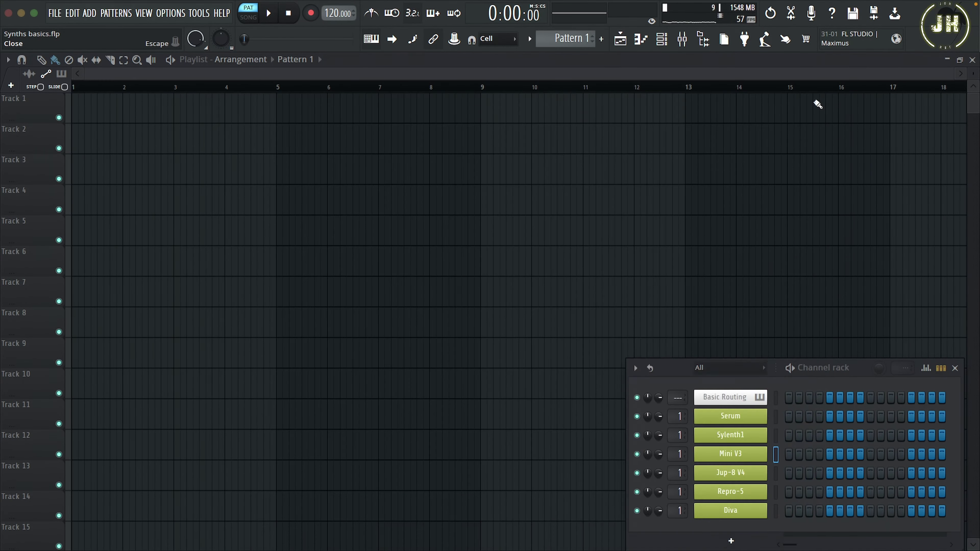
{"action": "left_click", "coordinate": [733, 475]}
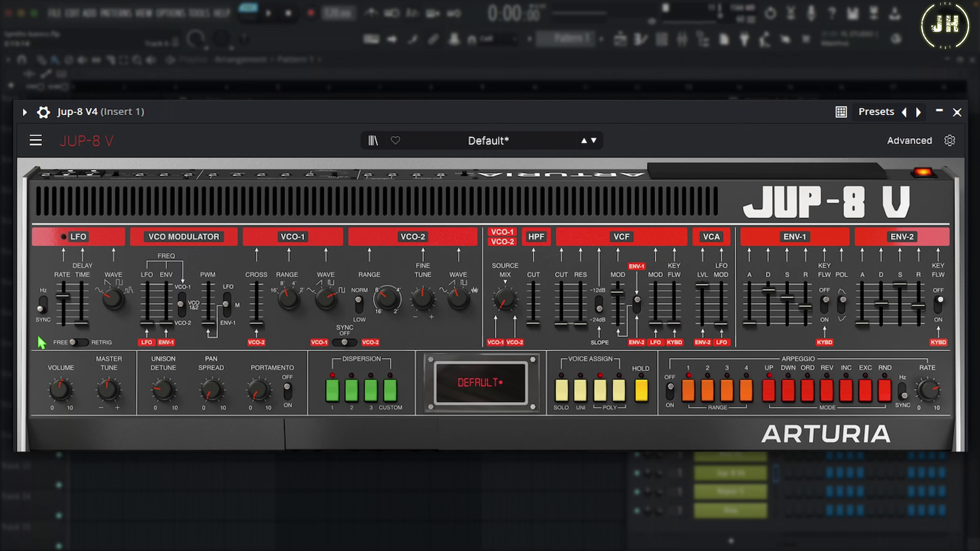
- Examine LFO 2, LFO 3 and the Modulation Mixer in the advanced modulation settings, and close the advanced view
{"action": "left_click", "coordinate": [910, 141]}
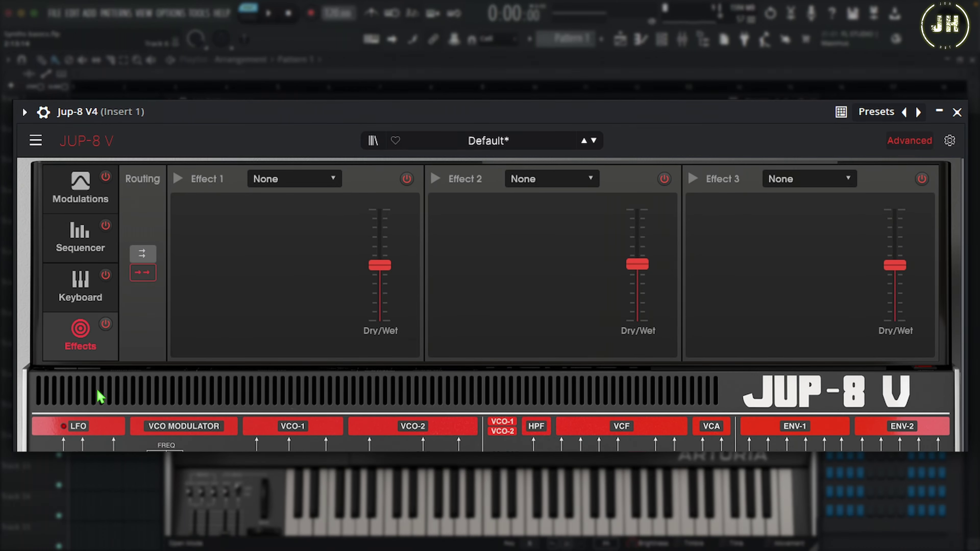
{"action": "left_click", "coordinate": [82, 186]}
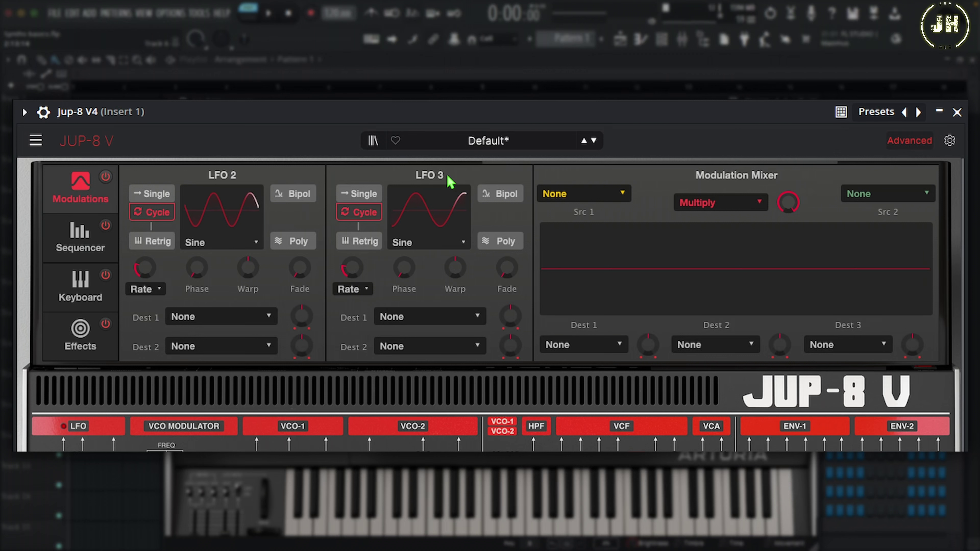
{"action": "left_click", "coordinate": [921, 144]}
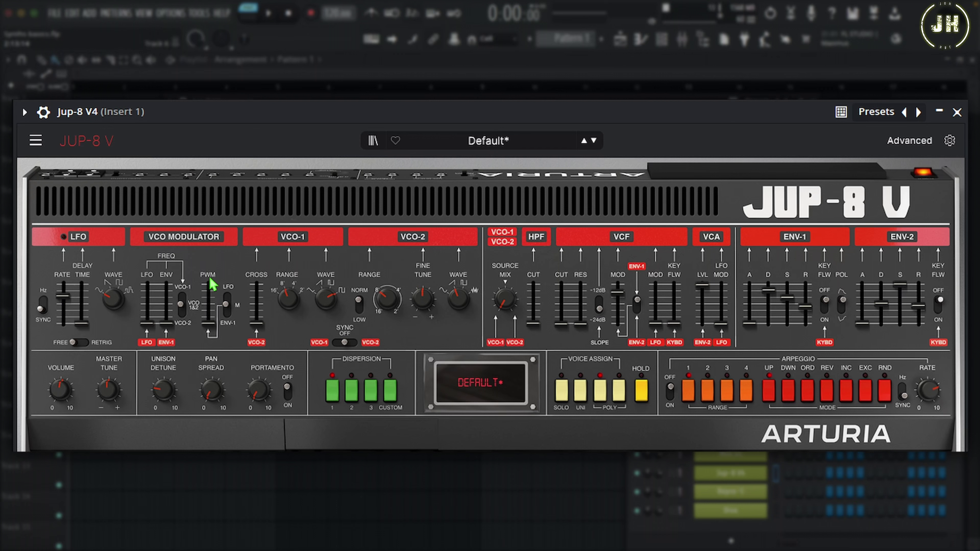
- Set the VCO-1 waveform to Rectangle and the pulse width modulation source to LFO
{"action": "mouse_move", "coordinate": [333, 309]}
{"action": "mouse_move", "coordinate": [208, 293]}
{"action": "left_click_drag", "start_coordinate": [320, 298], "coordinate": [337, 300]}
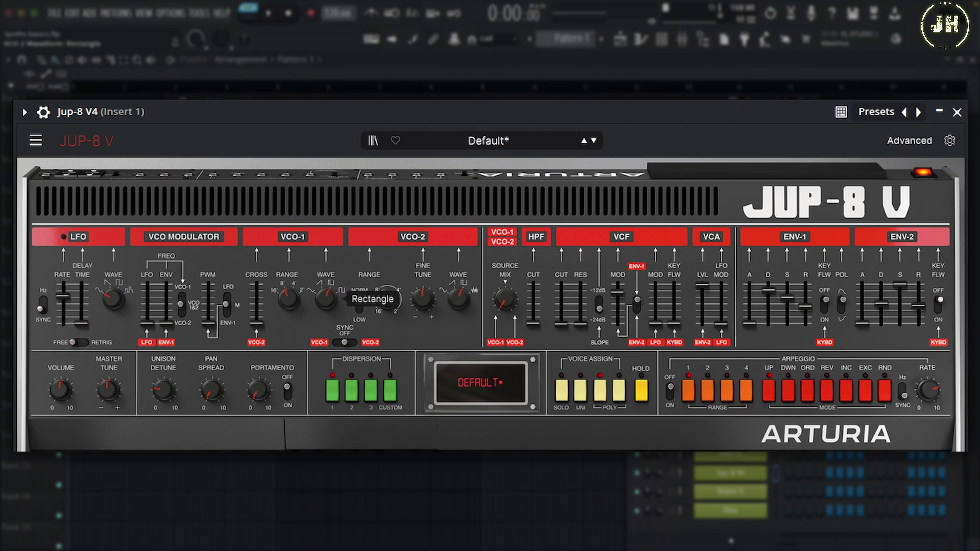
{"action": "left_click", "coordinate": [227, 305]}
{"action": "left_click", "coordinate": [226, 298]}
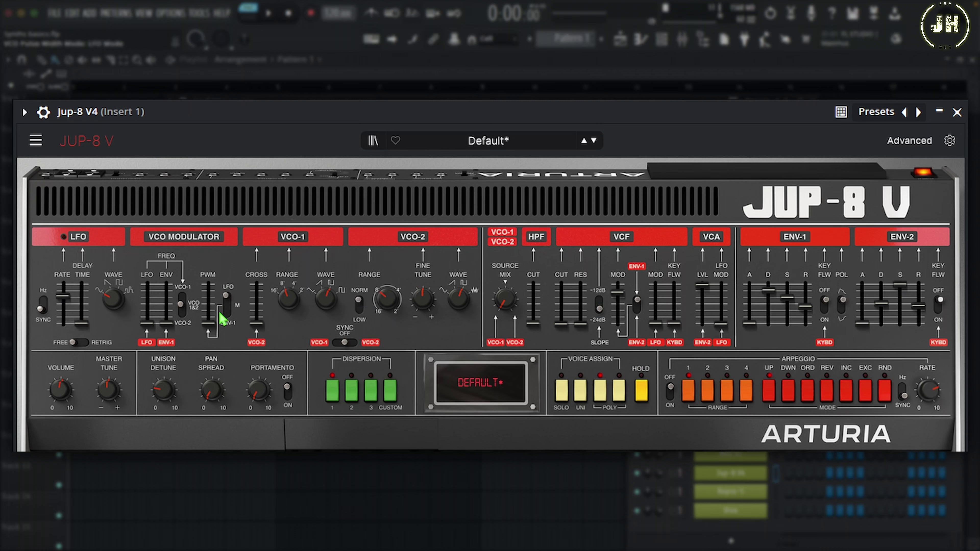
- Raise the VCO pulse width modulation to about 91.6% and bring it back down to 0%
{"action": "mouse_move", "coordinate": [209, 327]}
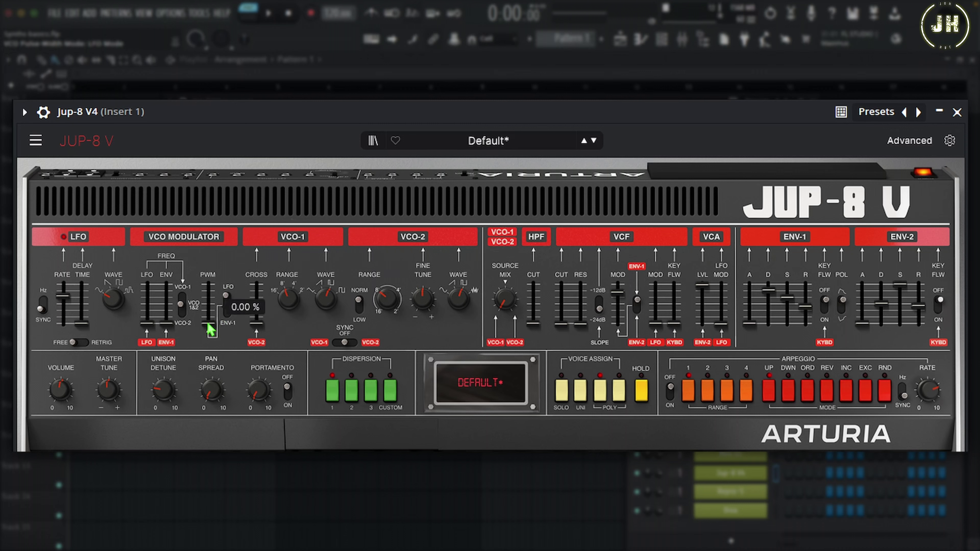
{"action": "left_click_drag", "start_coordinate": [208, 324], "coordinate": [212, 297]}
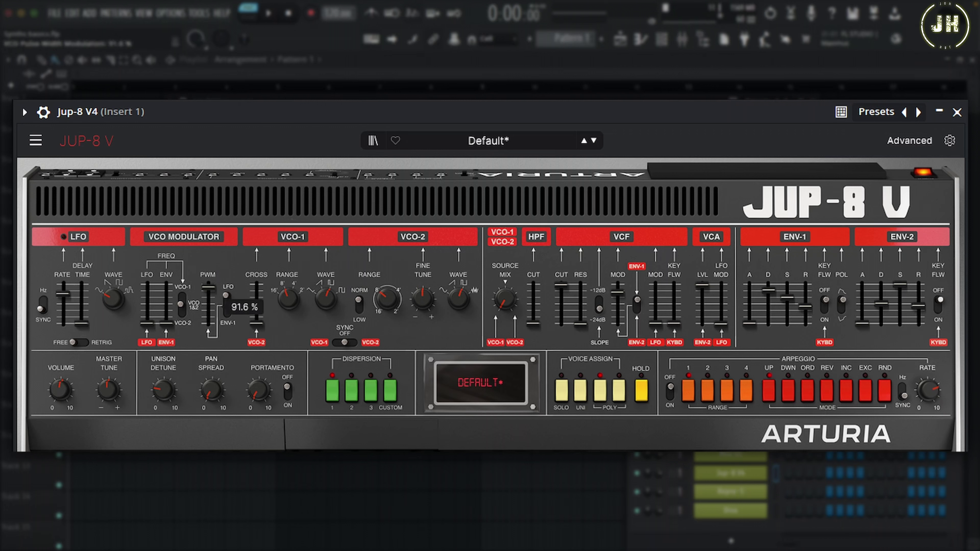
{"action": "left_click_drag", "start_coordinate": [207, 290], "coordinate": [212, 331]}
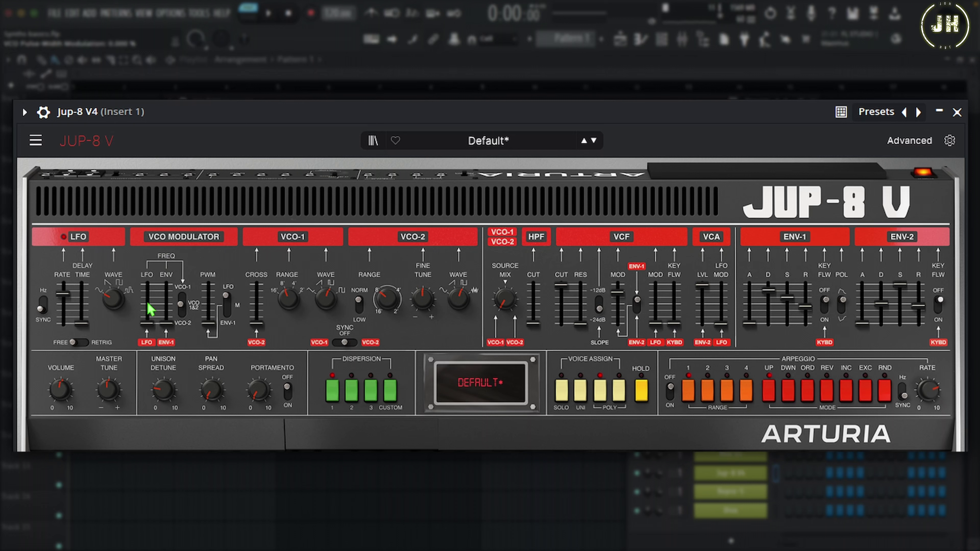
- Try the VCO modulator's target options and leave the frequency modulation assigned to VCO-1
{"action": "left_click", "coordinate": [180, 302]}
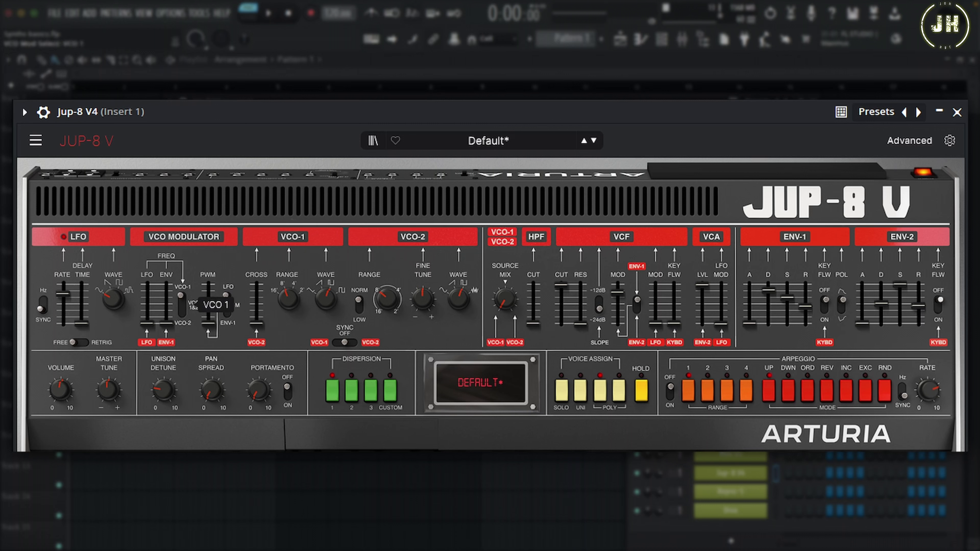
{"action": "left_click", "coordinate": [182, 312]}
{"action": "left_click", "coordinate": [181, 305]}
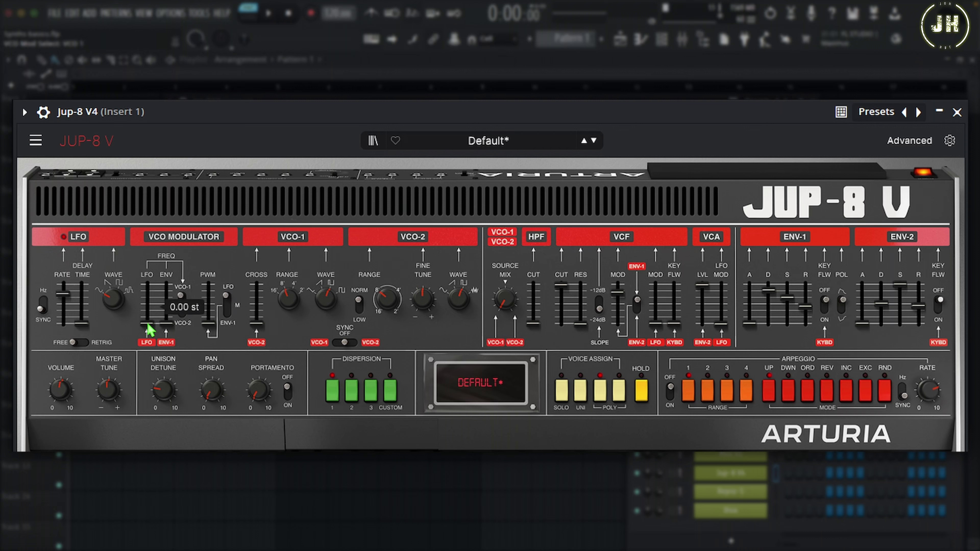
- Try the LFO frequency modulation on VCO-1 while playing a note and return its amount to 0 st
{"action": "mouse_move", "coordinate": [175, 327]}
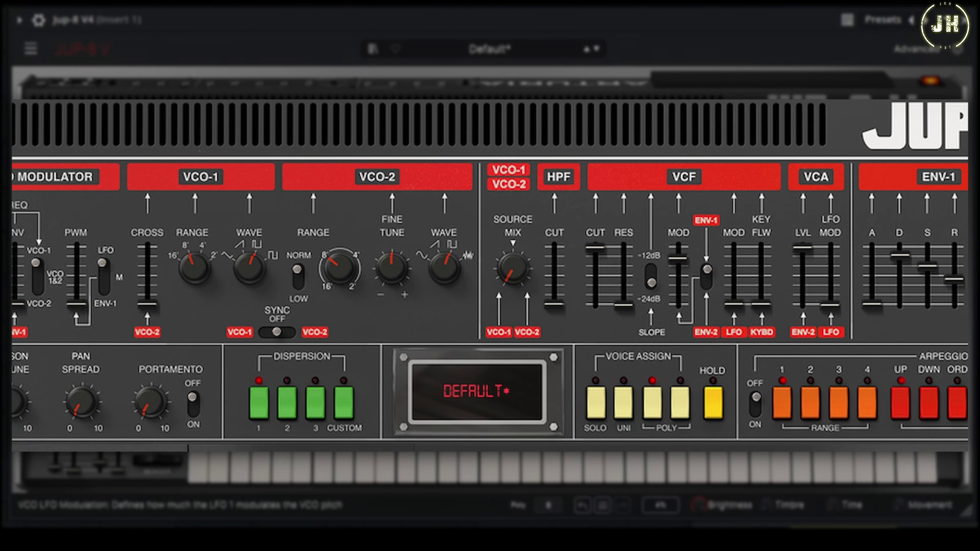
{"action": "mouse_move", "coordinate": [148, 307]}
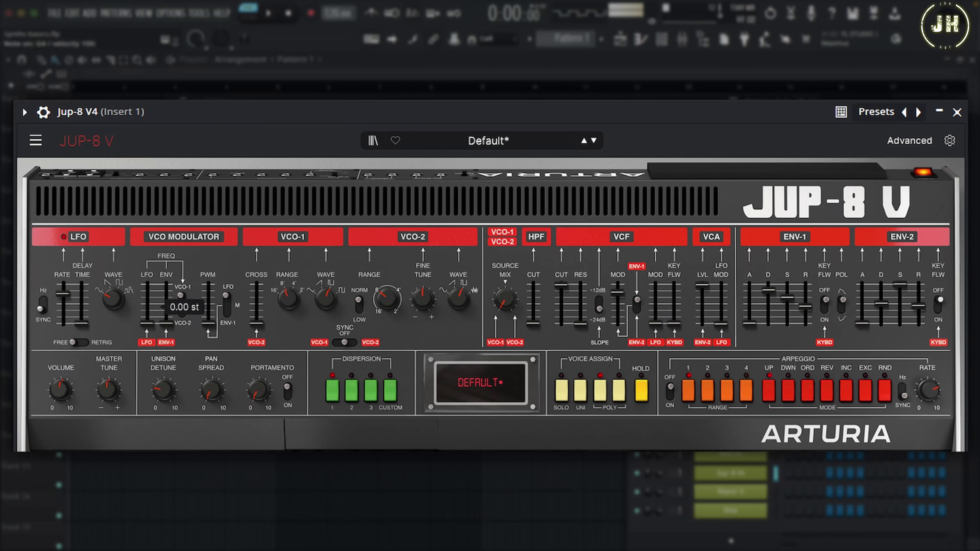
{"action": "mouse_move", "coordinate": [147, 326]}
{"action": "left_mouse_down"}
{"action": "mouse_move", "coordinate": [146, 301]}
{"action": "mouse_move", "coordinate": [147, 340]}
{"action": "left_mouse_up"}
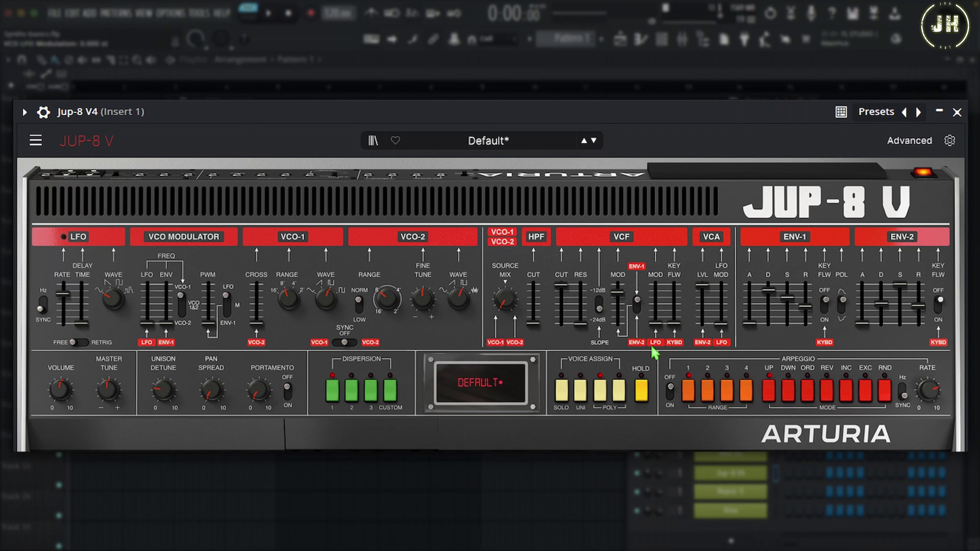
- Lower the VCF cutoff to its minimum and raise the VCF's LFO modulation amount to maximum
{"action": "mouse_move", "coordinate": [660, 330]}
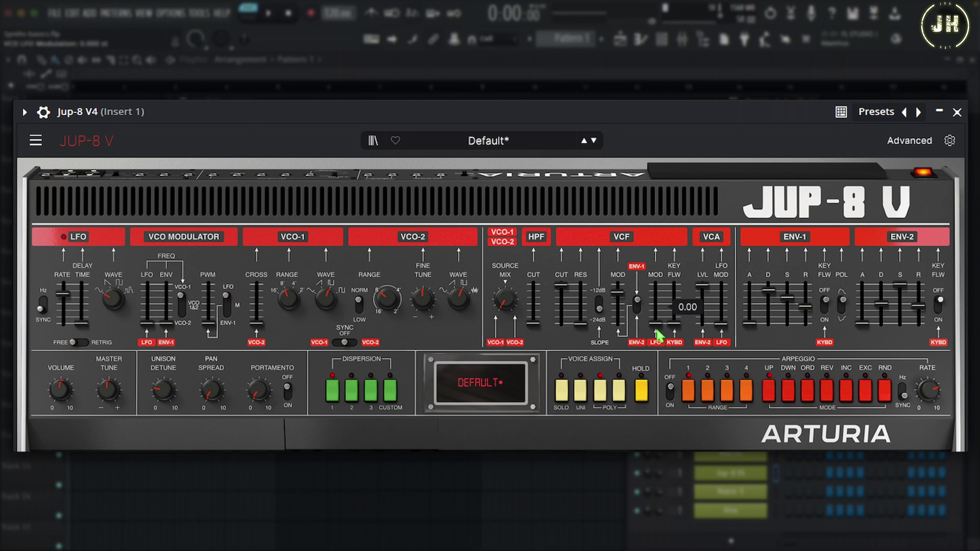
{"action": "left_click_drag", "start_coordinate": [563, 286], "coordinate": [562, 324]}
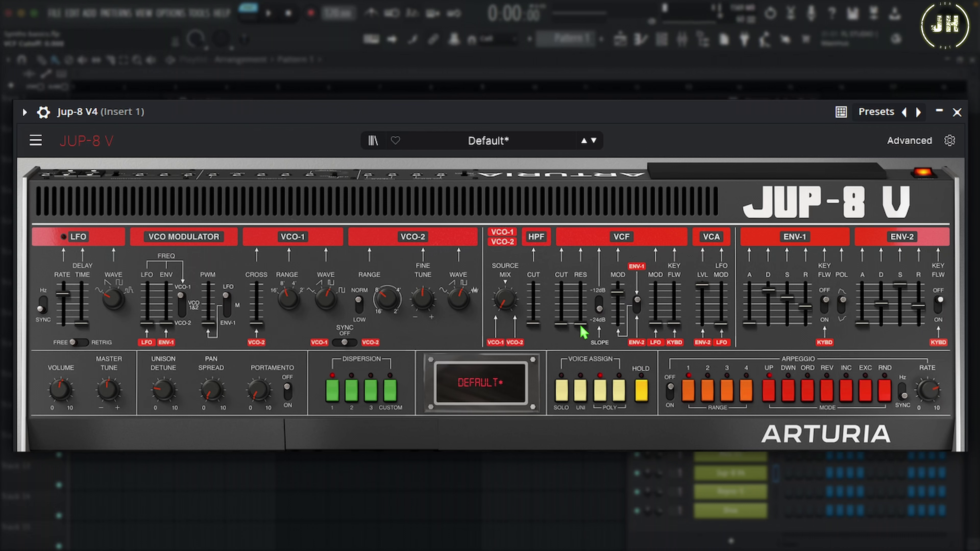
{"action": "mouse_move", "coordinate": [654, 324]}
{"action": "left_click", "coordinate": [654, 327]}
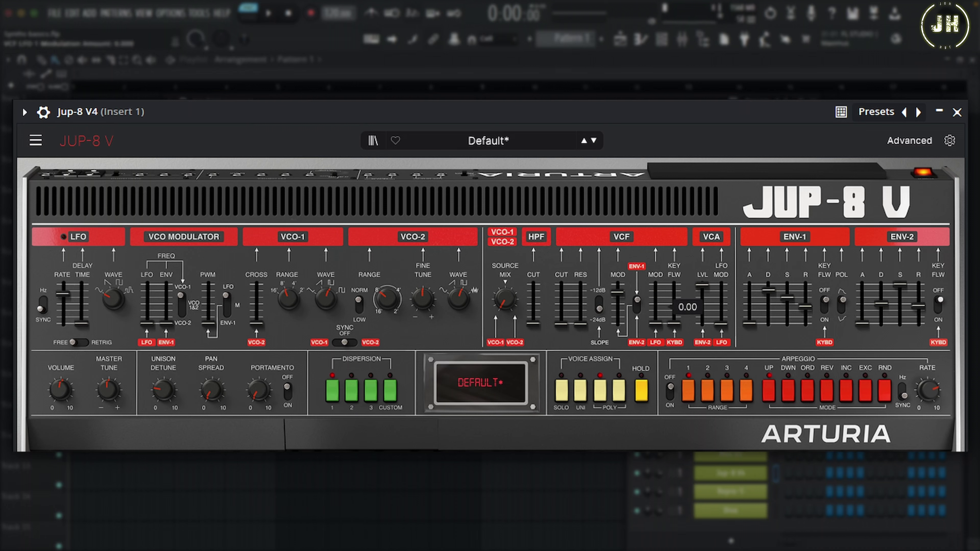
{"action": "left_click_drag", "start_coordinate": [655, 323], "coordinate": [655, 284]}
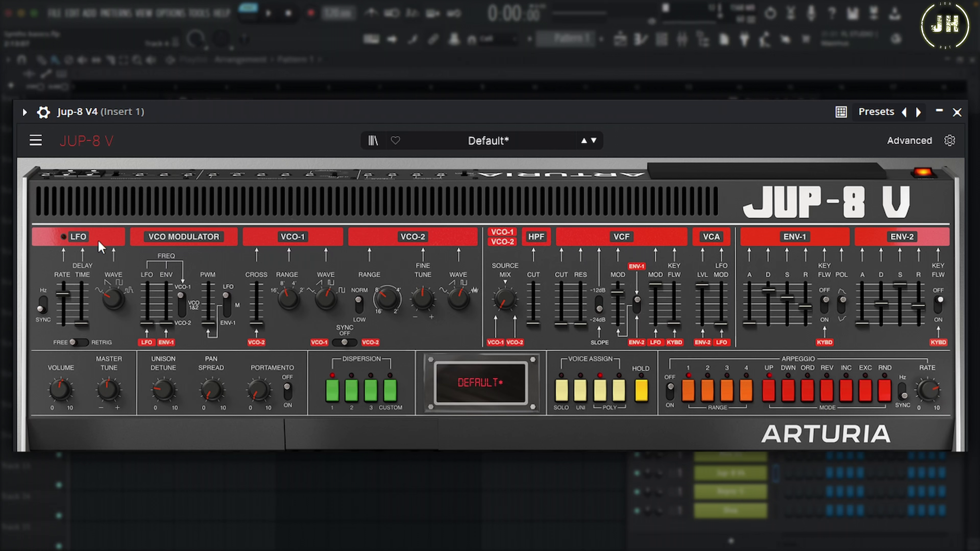
- Switch the main LFO's rate from sync to Hz and lower the VCF's LFO modulation amount to its minimum
{"action": "mouse_move", "coordinate": [117, 304]}
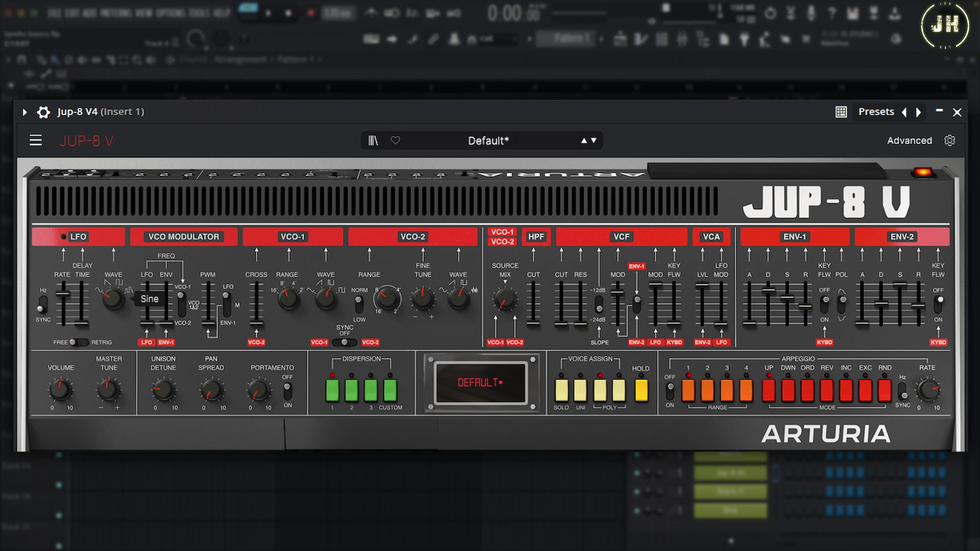
{"action": "left_click_drag", "start_coordinate": [113, 299], "coordinate": [62, 294]}
{"action": "left_click", "coordinate": [40, 305]}
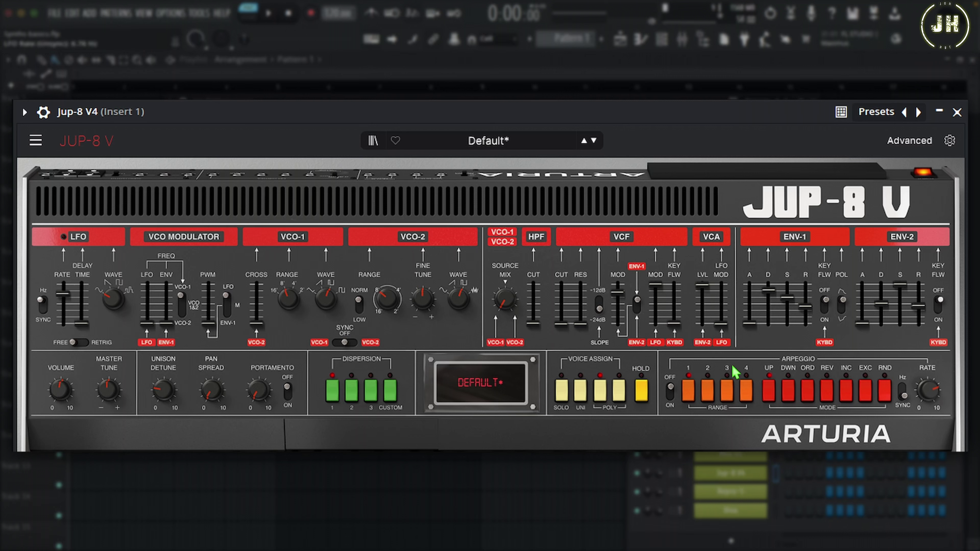
{"action": "left_click", "coordinate": [655, 285]}
{"action": "left_click_drag", "start_coordinate": [655, 285], "coordinate": [655, 324]}
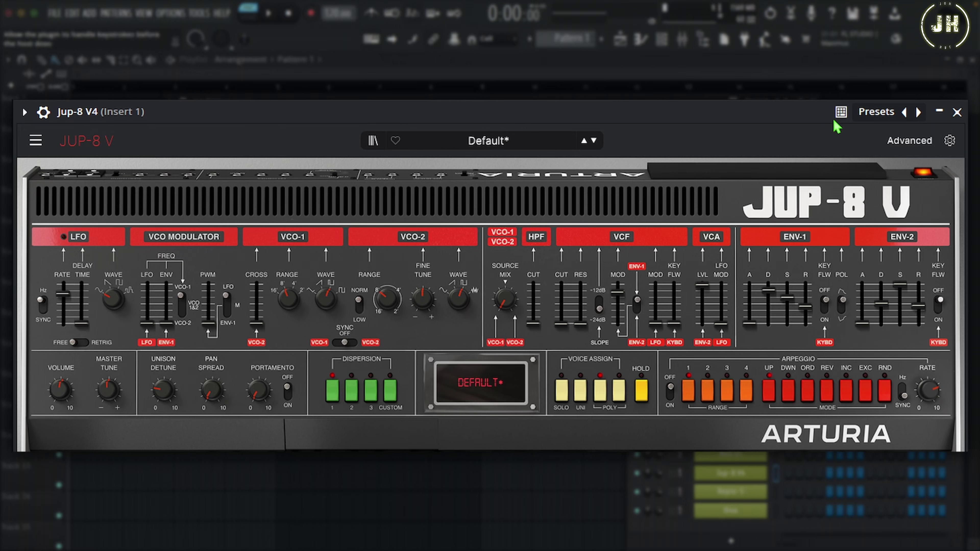
- Set LFO 2's waveform to Saw Down in the advanced modulation settings, and try its unipolar mode before restoring bipolar
{"action": "left_click", "coordinate": [910, 142]}
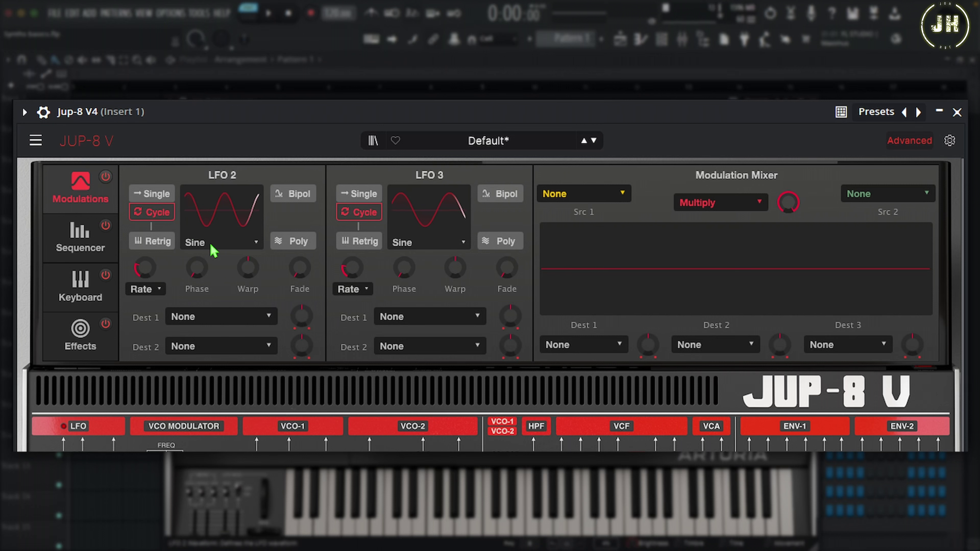
{"action": "left_click", "coordinate": [254, 243]}
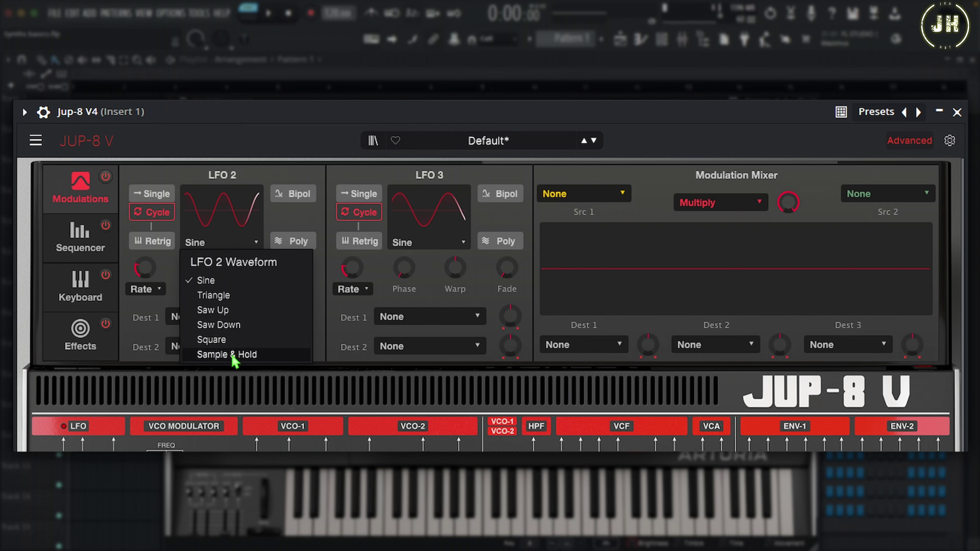
{"action": "left_click", "coordinate": [230, 326]}
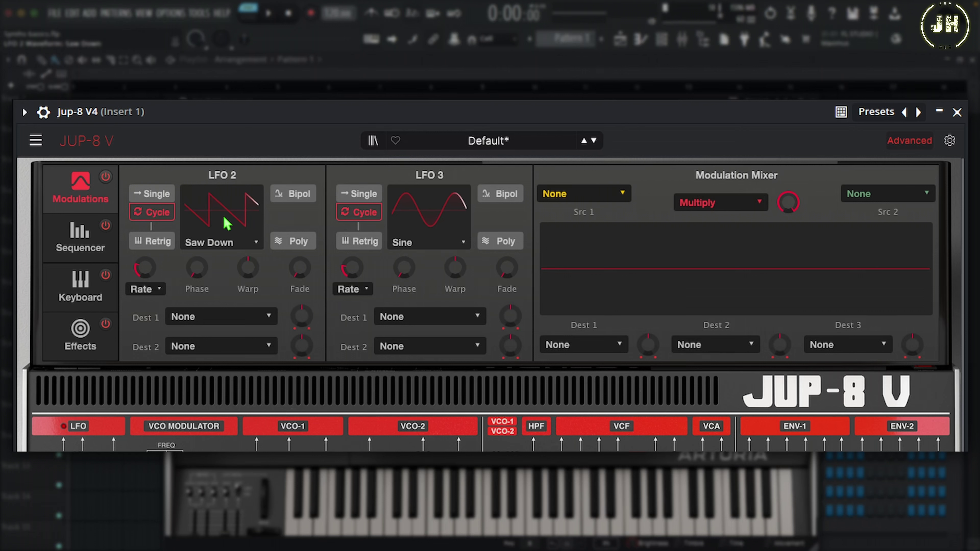
{"action": "left_click", "coordinate": [298, 200]}
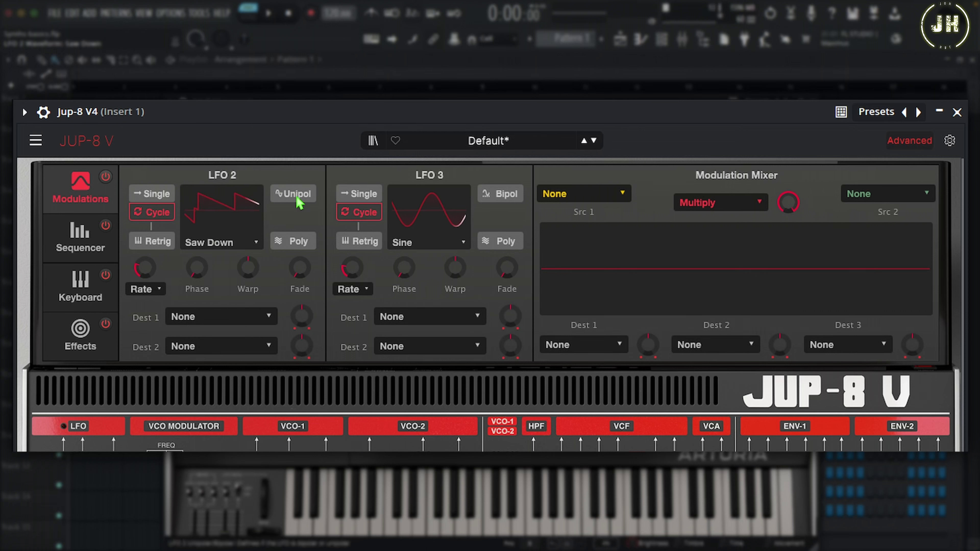
{"action": "left_click", "coordinate": [299, 200]}
- Set the LFO 2 rate to about 5.15 Hz and switch the rate to tempo sync
{"action": "mouse_move", "coordinate": [149, 272]}
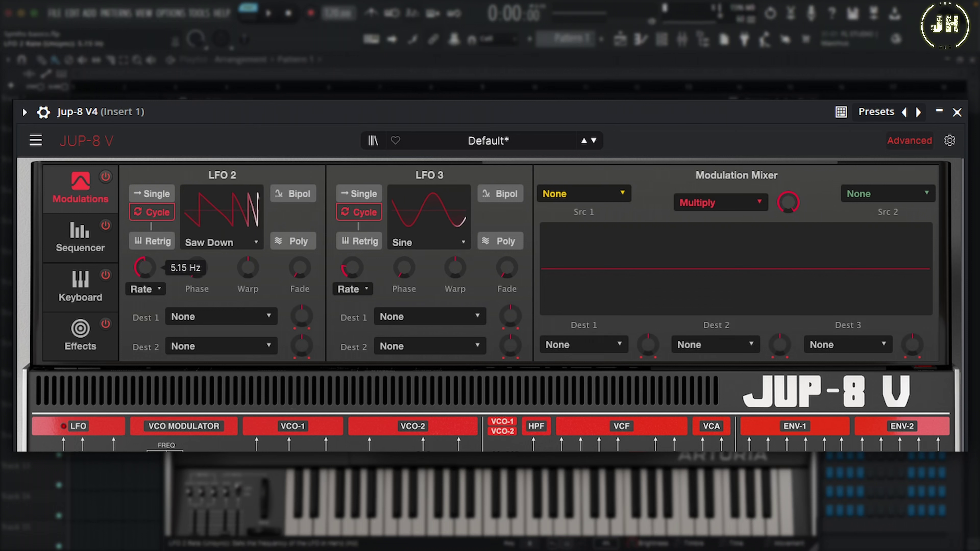
{"action": "left_click", "coordinate": [145, 290]}
{"action": "left_click", "coordinate": [167, 342]}
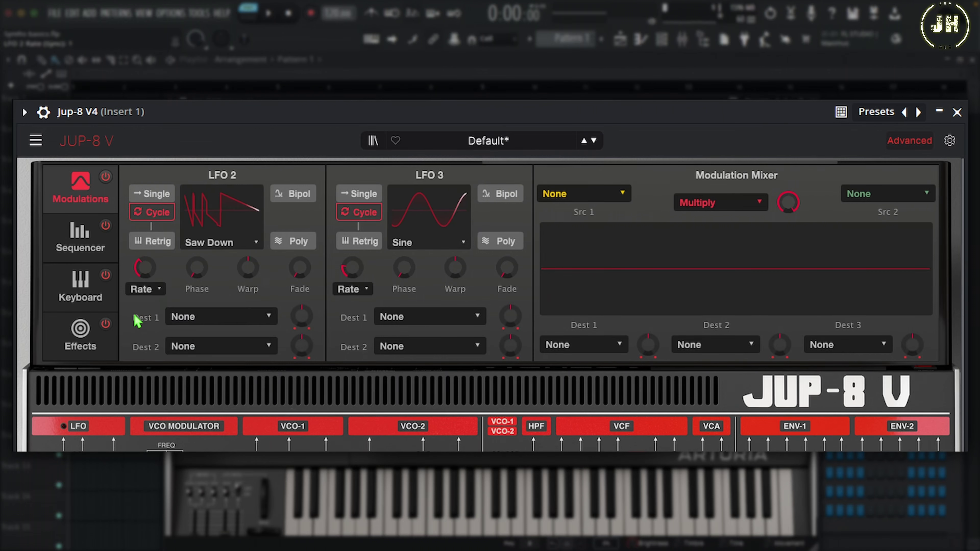
- Review the available targets for LFO 2's Destination 1, leave it at None and nudge its modulation amount to 0.002
{"action": "left_click", "coordinate": [246, 317]}
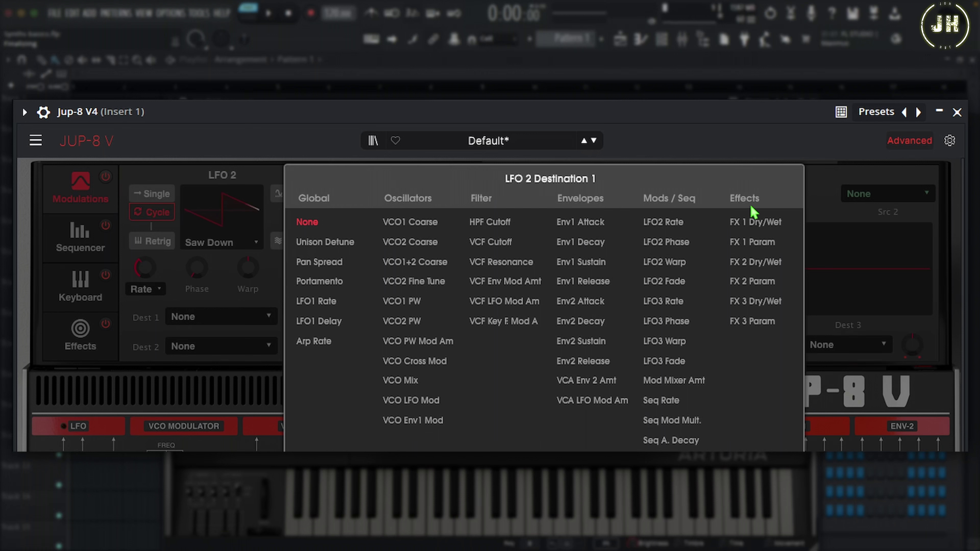
{"action": "left_click", "coordinate": [758, 211]}
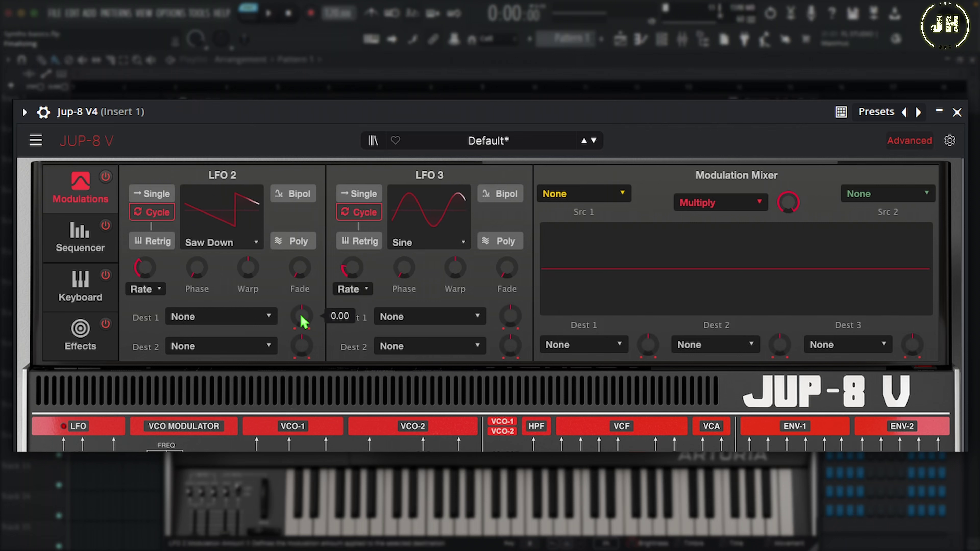
{"action": "mouse_move", "coordinate": [302, 316]}
{"action": "left_mouse_down"}
{"action": "mouse_move", "coordinate": [302, 307]}
{"action": "mouse_move", "coordinate": [302, 317]}
{"action": "left_mouse_up"}
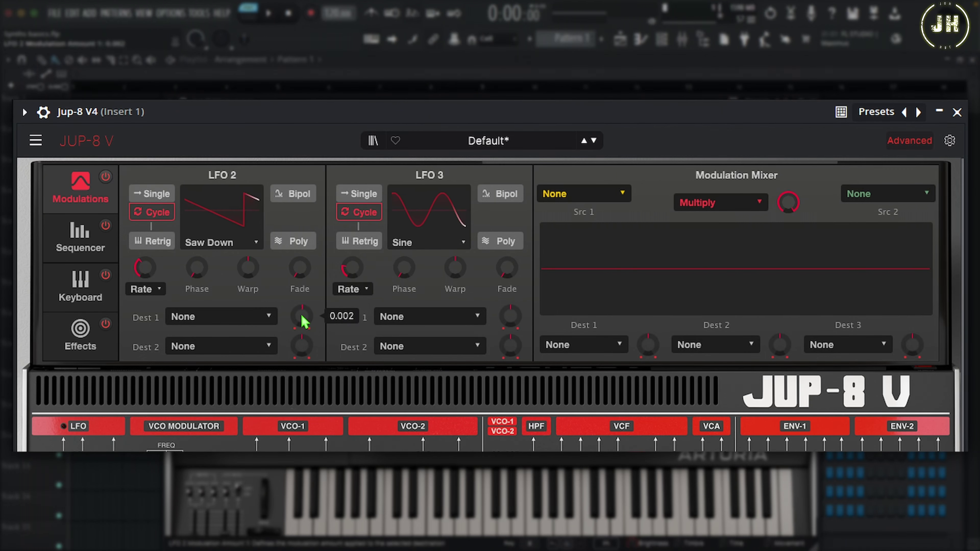
- Route LFO 2's Destination 1 to VCF Cutoff with a modulation amount of about 0.41, and raise the LFO's synced rate
{"action": "left_click", "coordinate": [256, 327]}
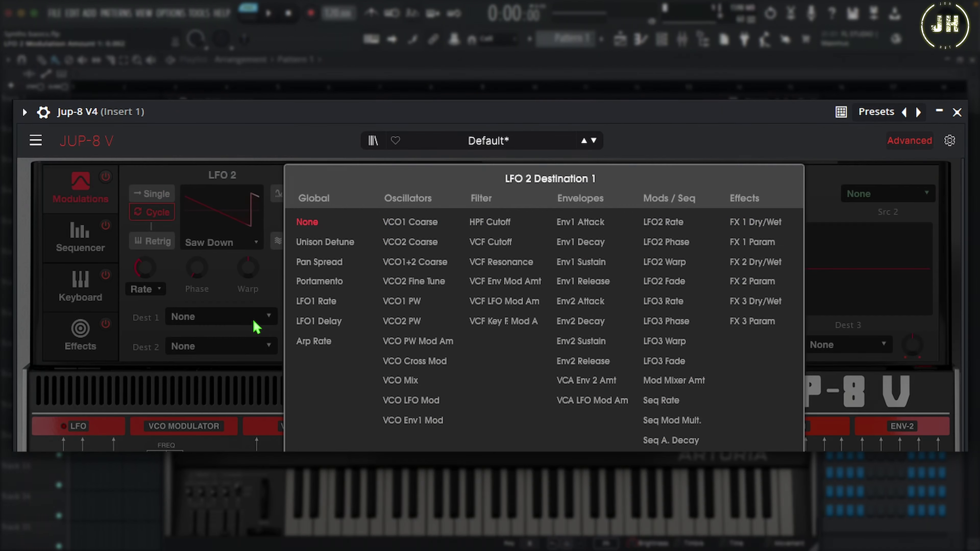
{"action": "left_click", "coordinate": [500, 244]}
{"action": "left_click_drag", "start_coordinate": [318, 317], "coordinate": [302, 301]}
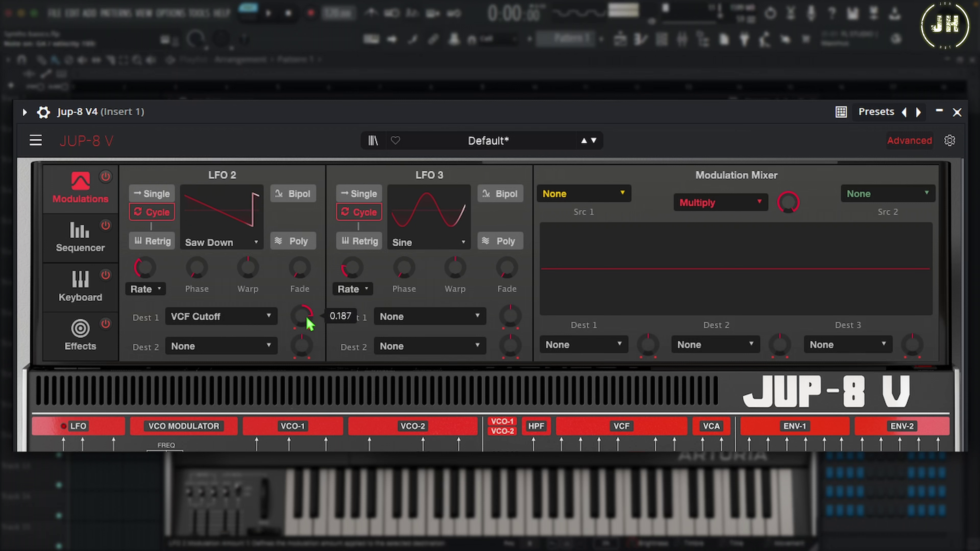
{"action": "left_click_drag", "start_coordinate": [155, 275], "coordinate": [155, 263]}
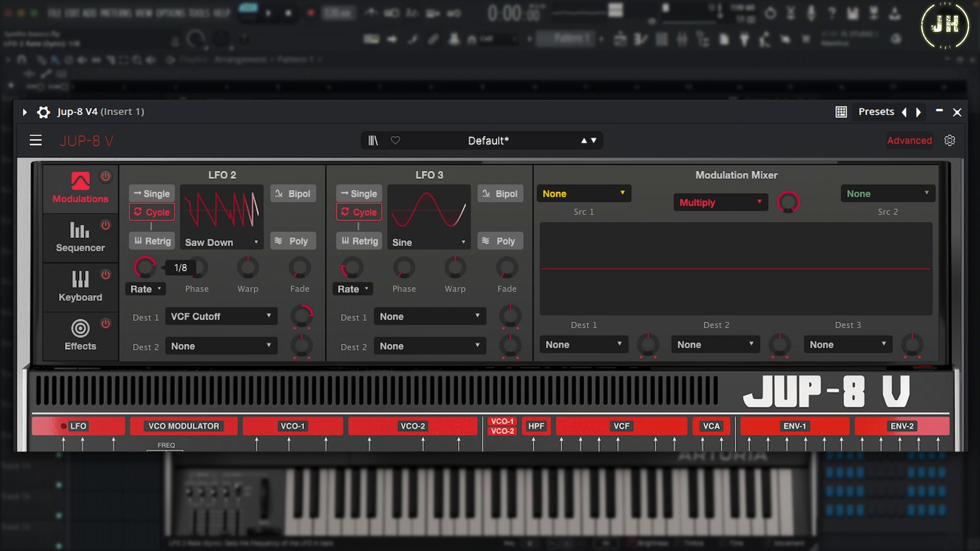
{"action": "left_click_drag", "start_coordinate": [301, 314], "coordinate": [300, 308]}
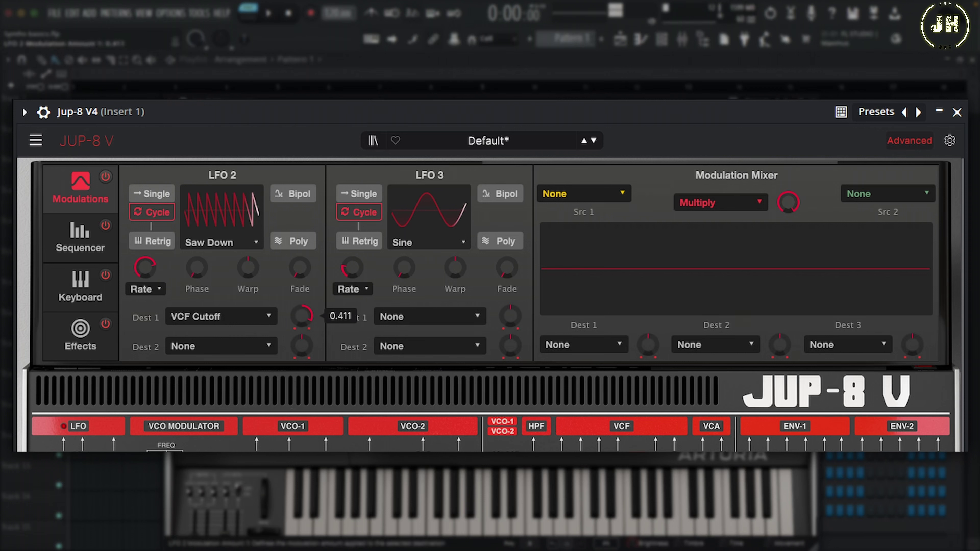
- Switch LFO 2's rate from tempo sync to Hertz and adjust its speed
{"action": "left_click", "coordinate": [146, 289]}
{"action": "left_click", "coordinate": [154, 327]}
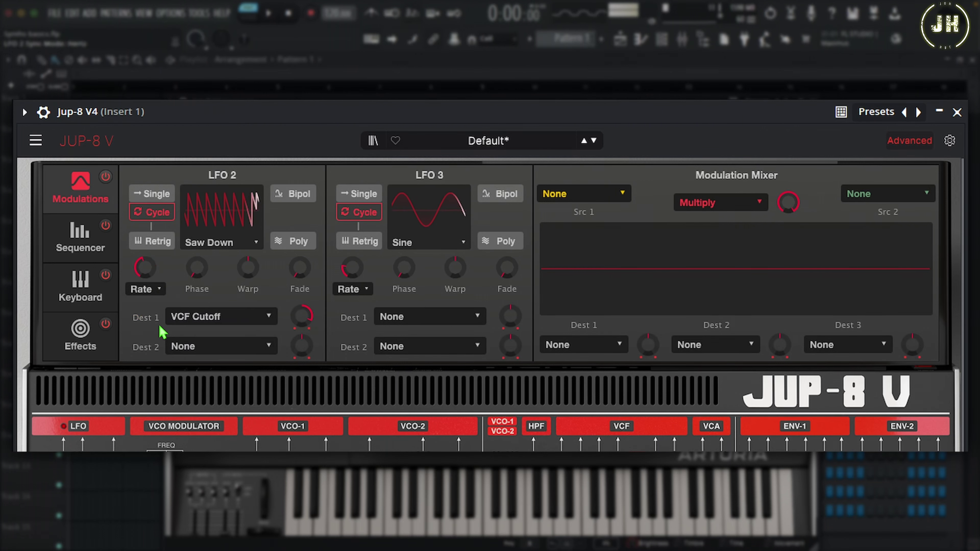
{"action": "mouse_move", "coordinate": [145, 268]}
{"action": "left_mouse_down"}
{"action": "mouse_move", "coordinate": [144, 236]}
{"action": "mouse_move", "coordinate": [145, 259]}
{"action": "left_mouse_up"}
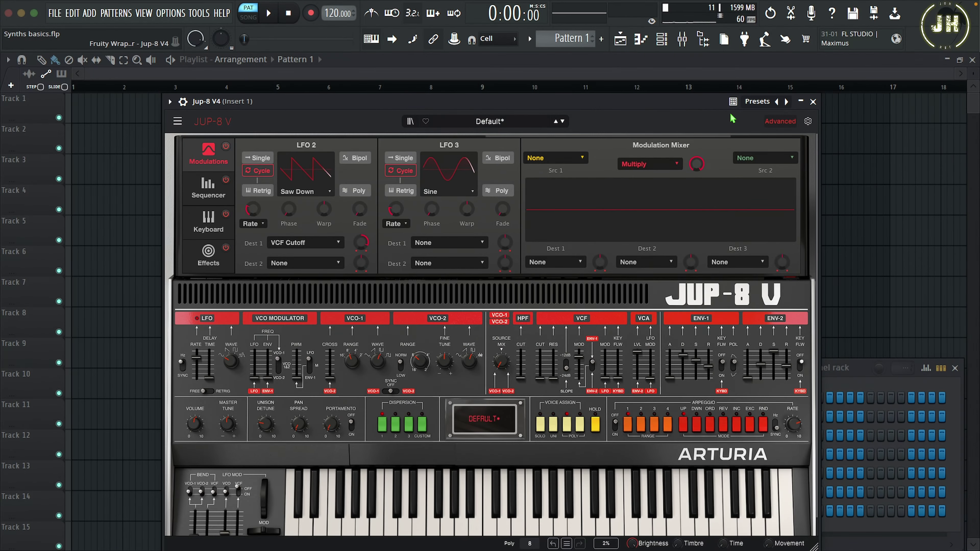
- Collapse the advanced settings, close Jup-8 V4 and open the Repro-5 synth
{"action": "left_click", "coordinate": [781, 122]}
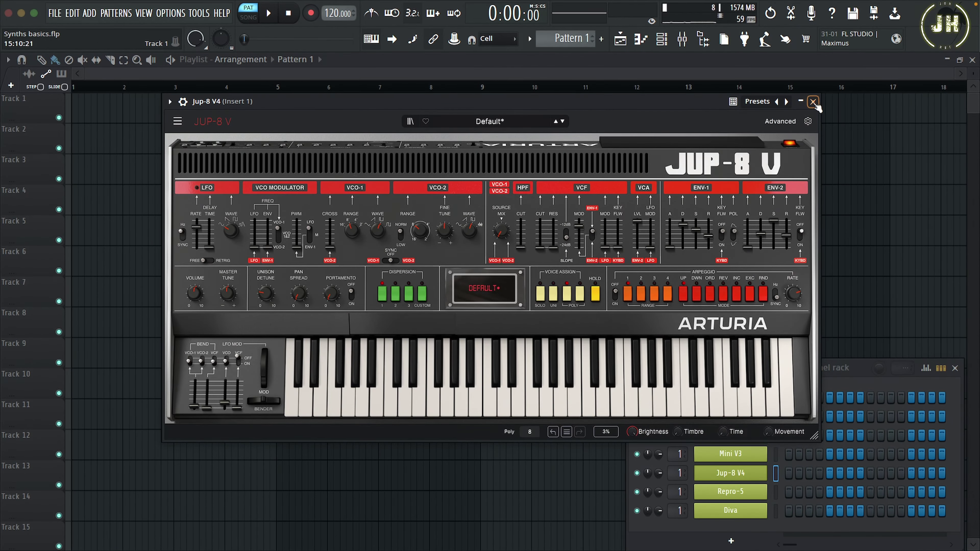
{"action": "left_click", "coordinate": [813, 101]}
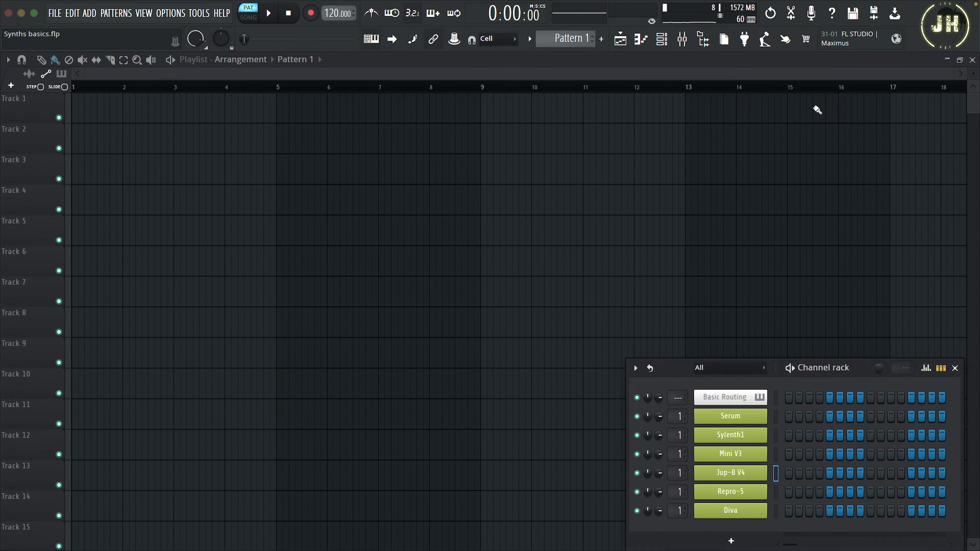
{"action": "left_click", "coordinate": [724, 497]}
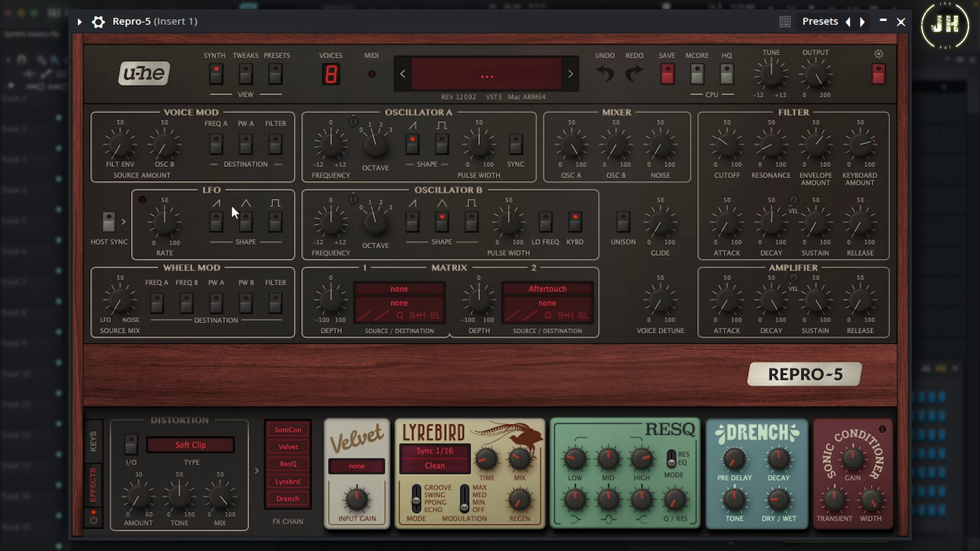
- Try the LFO's saw and triangle shapes one at a time, switching each on and off
{"action": "left_click", "coordinate": [213, 225]}
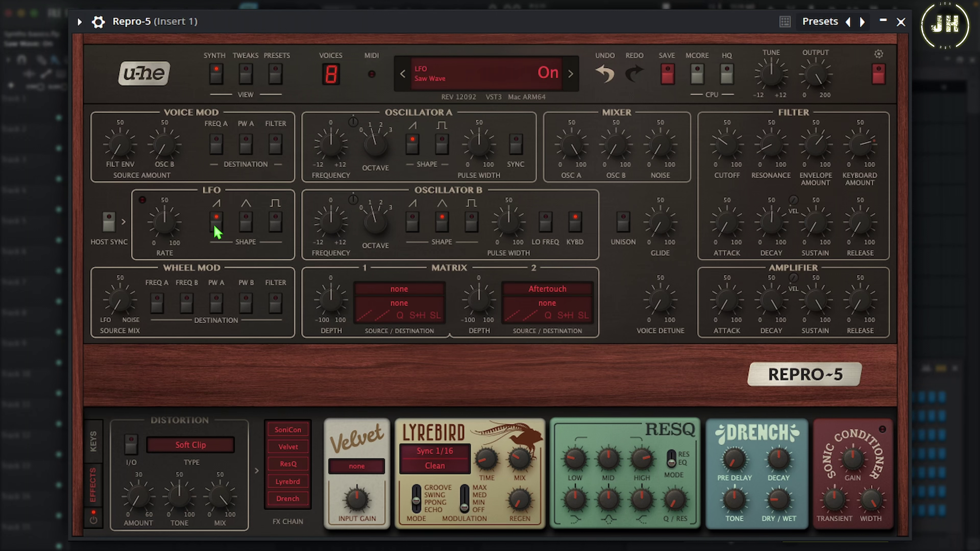
{"action": "left_click", "coordinate": [217, 230]}
{"action": "left_click", "coordinate": [250, 231]}
{"action": "left_click", "coordinate": [250, 231]}
{"action": "left_click", "coordinate": [220, 231]}
{"action": "left_click", "coordinate": [220, 231]}
{"action": "left_click", "coordinate": [249, 230]}
{"action": "left_click", "coordinate": [249, 230]}
- Combine the LFO's square, triangle and saw shapes, and switch square and triangle off to keep only the saw
{"action": "left_click", "coordinate": [276, 224]}
{"action": "left_click", "coordinate": [246, 226]}
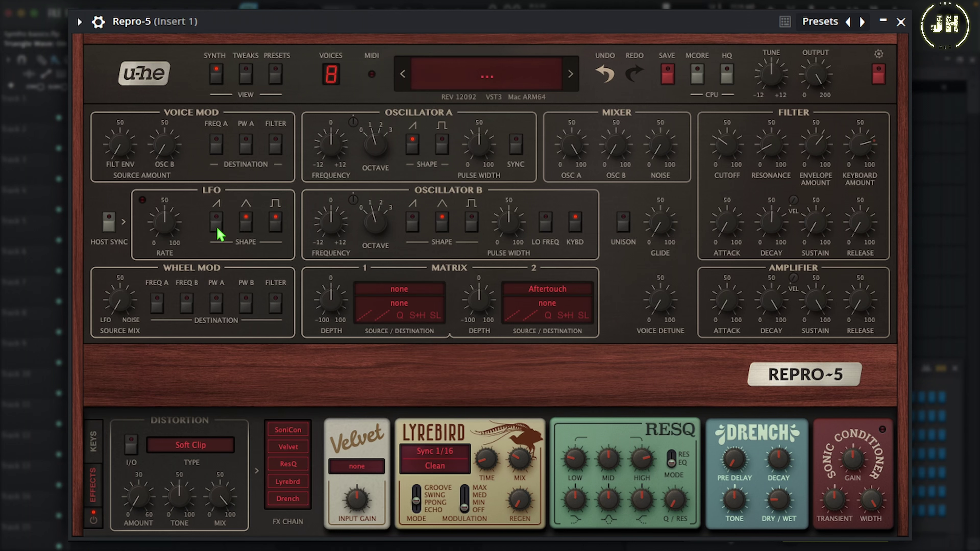
{"action": "left_click", "coordinate": [217, 228]}
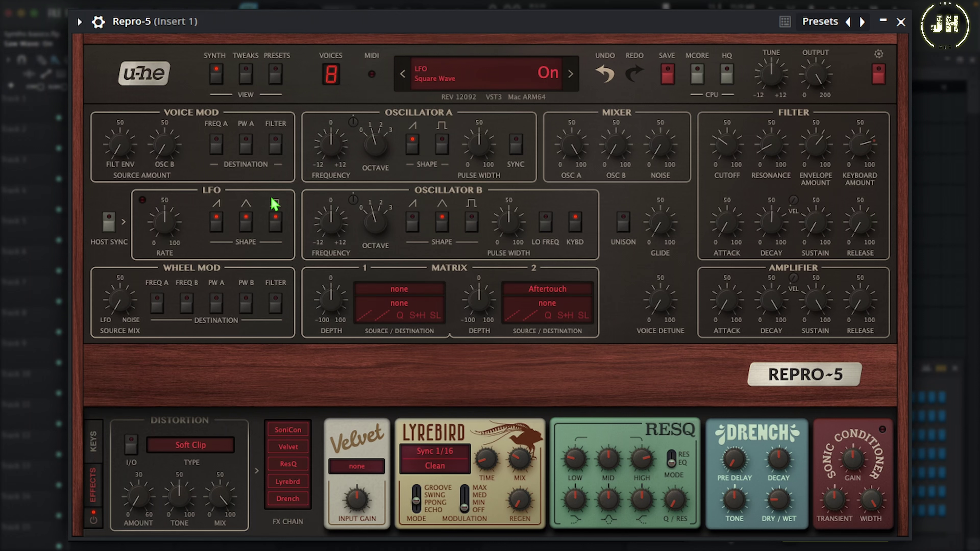
{"action": "left_click", "coordinate": [275, 223]}
{"action": "left_click", "coordinate": [246, 223]}
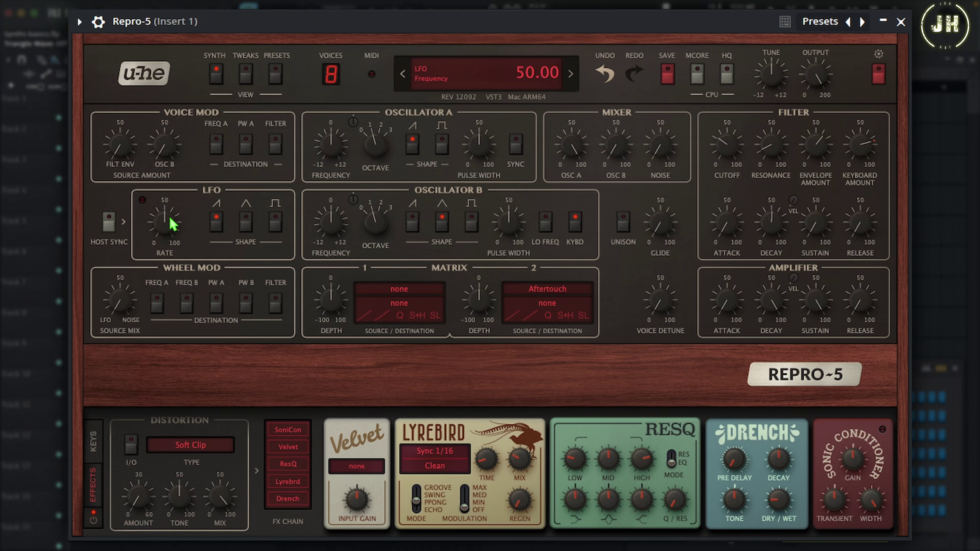
- Vary the LFO's rate, turn on host sync and adjust its time base
{"action": "left_click_drag", "start_coordinate": [167, 227], "coordinate": [188, 197]}
{"action": "left_click", "coordinate": [110, 226]}
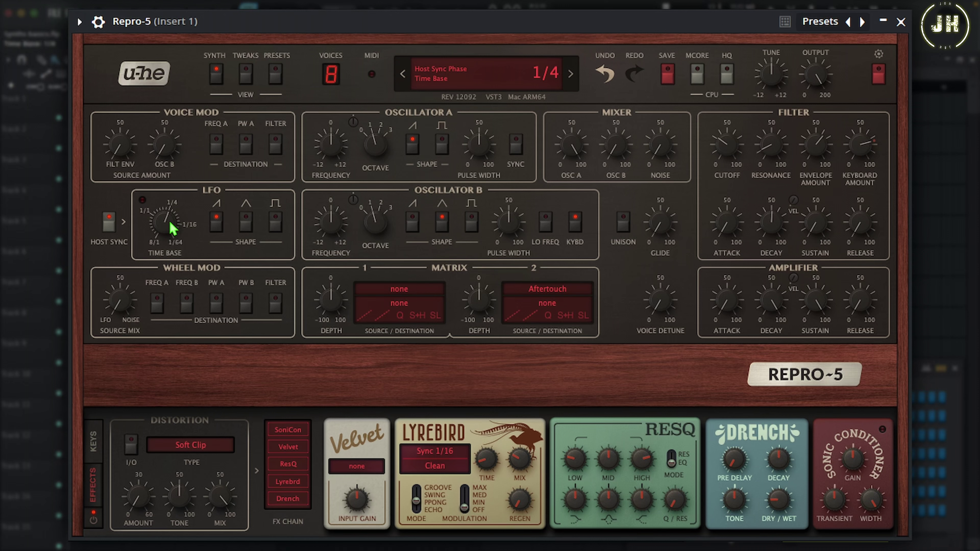
{"action": "left_click_drag", "start_coordinate": [173, 229], "coordinate": [170, 260]}
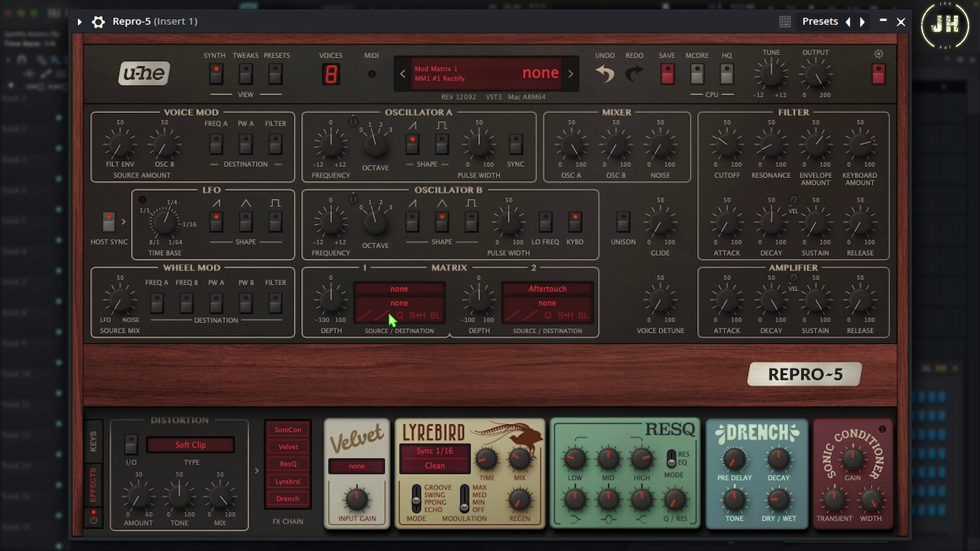
- Assign the LFO to the filter cutoff in modulation matrix slot 1 and raise the slot's depth to about 76
{"action": "left_click", "coordinate": [400, 293]}
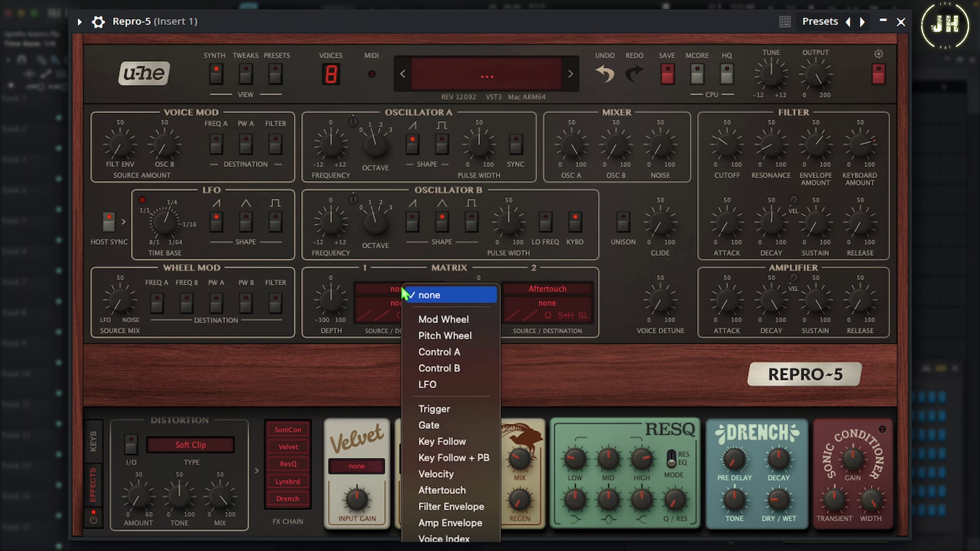
{"action": "left_click", "coordinate": [437, 384]}
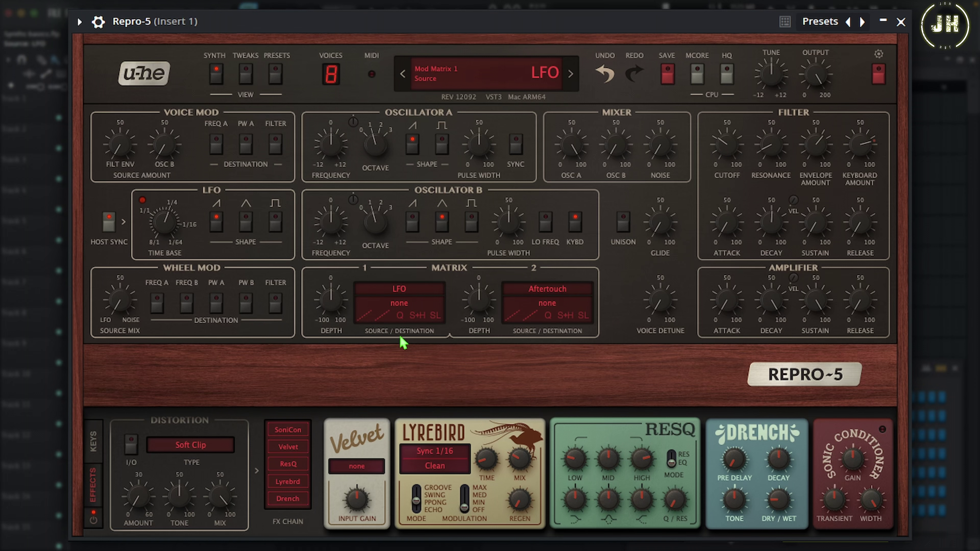
{"action": "left_click", "coordinate": [400, 305]}
{"action": "left_click_drag", "start_coordinate": [401, 304], "coordinate": [732, 146]}
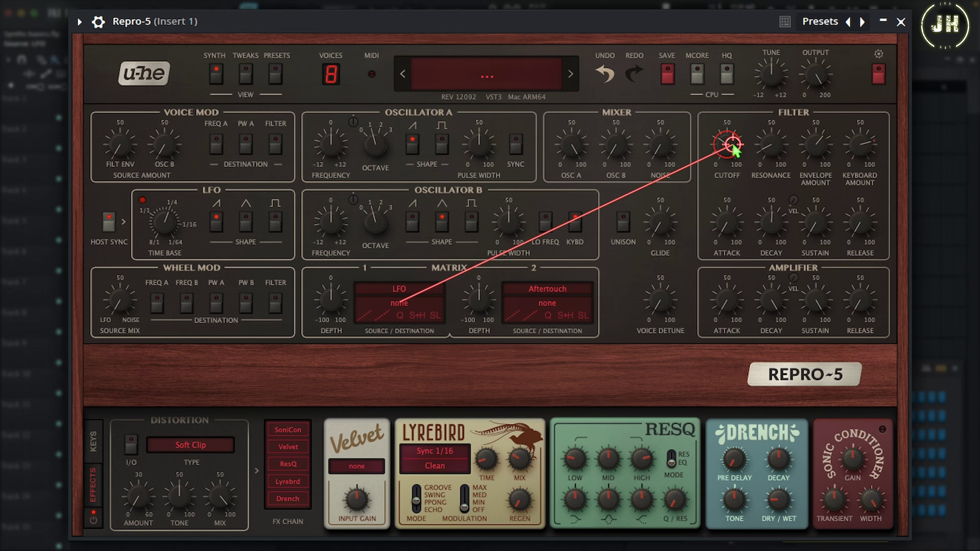
{"action": "left_click_drag", "start_coordinate": [733, 147], "coordinate": [735, 148]}
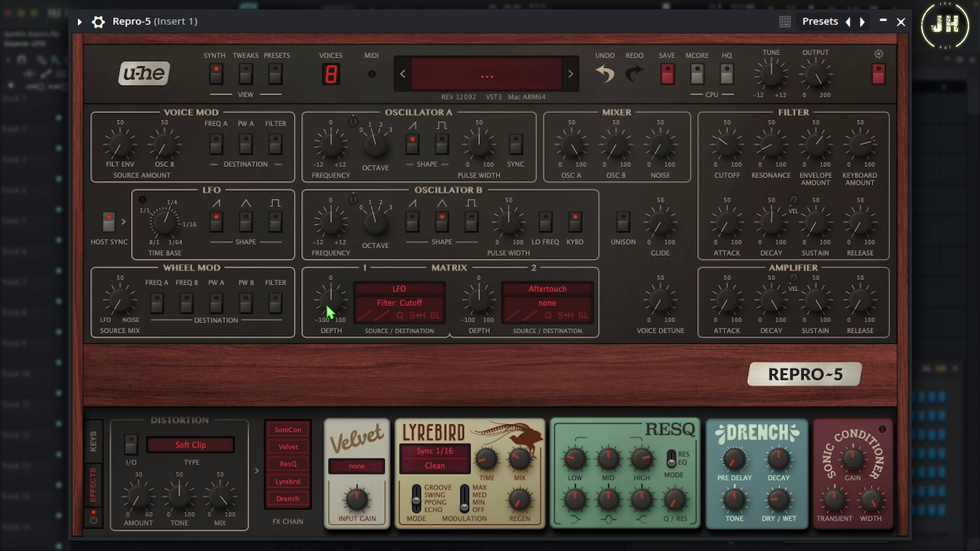
{"action": "left_click_drag", "start_coordinate": [328, 311], "coordinate": [338, 228]}
- Change the LFO's shape from saw to triangle, turn off host sync and set its rate to about 51
{"action": "left_click", "coordinate": [246, 222]}
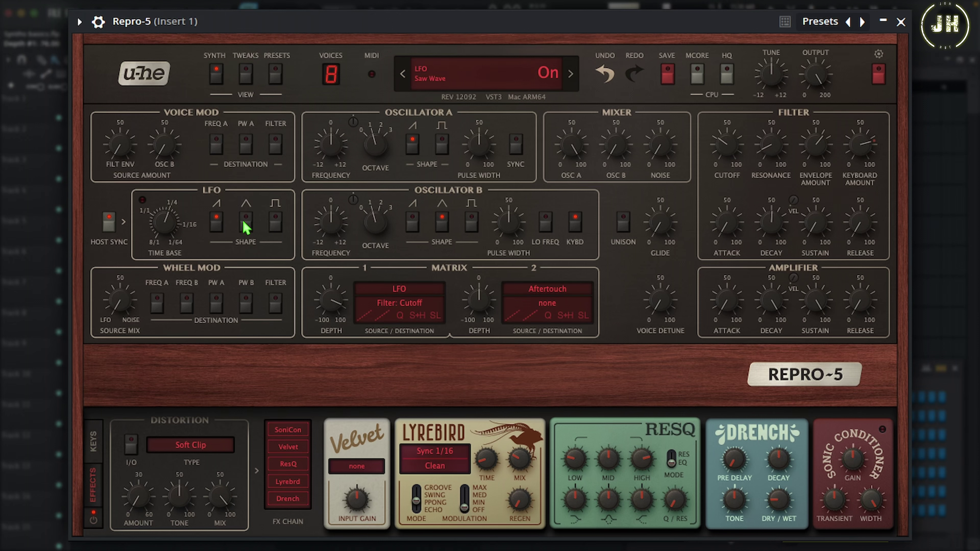
{"action": "left_click", "coordinate": [217, 222]}
{"action": "left_click_drag", "start_coordinate": [165, 221], "coordinate": [153, 263]}
{"action": "left_click", "coordinate": [109, 223]}
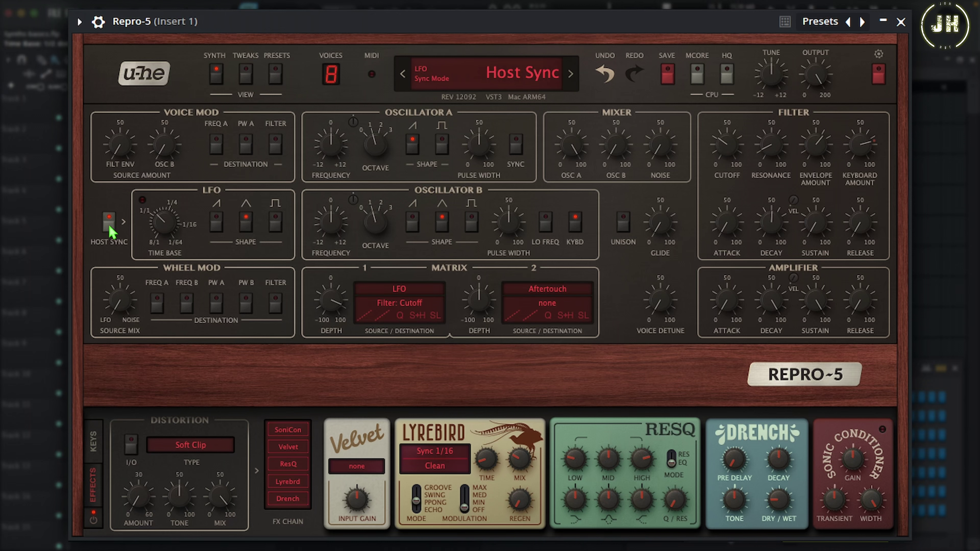
{"action": "left_click_drag", "start_coordinate": [159, 228], "coordinate": [160, 249]}
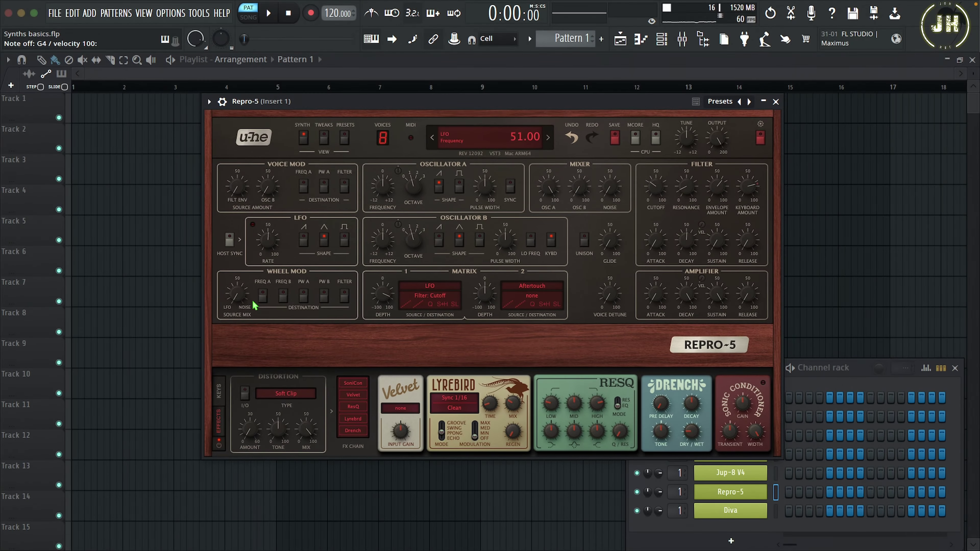
- Close Repro-5, open the Diva synth and set LFO 1's waveform to sine
{"action": "left_click", "coordinate": [777, 102]}
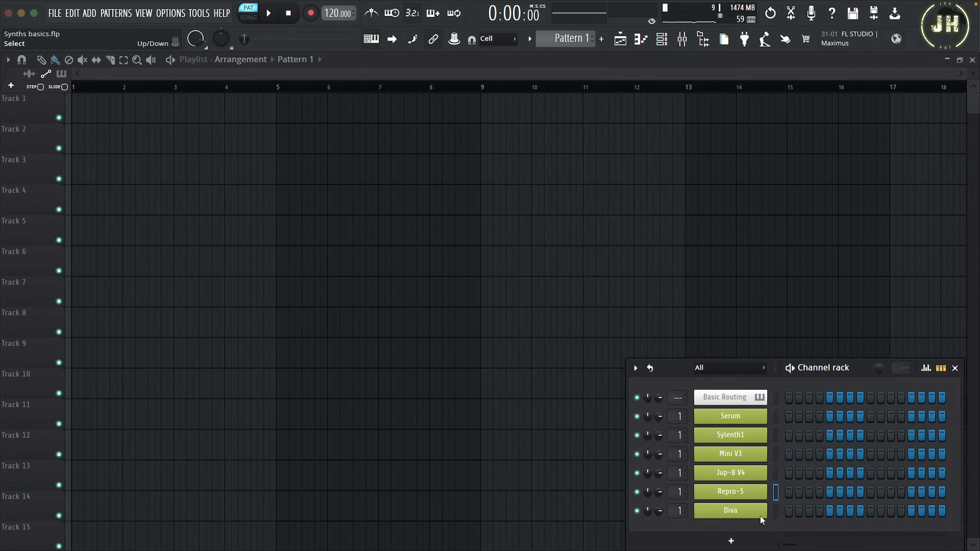
{"action": "left_click", "coordinate": [734, 515]}
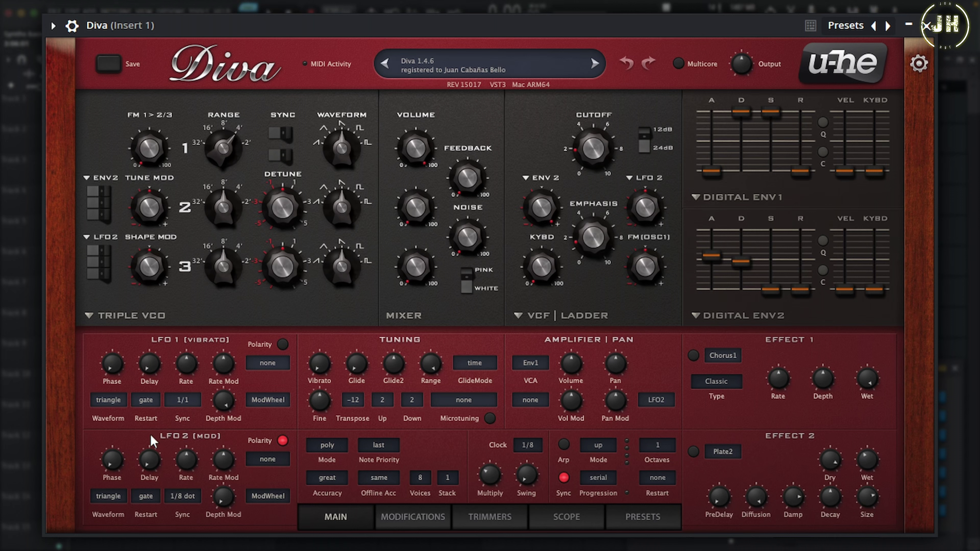
{"action": "left_click", "coordinate": [112, 405]}
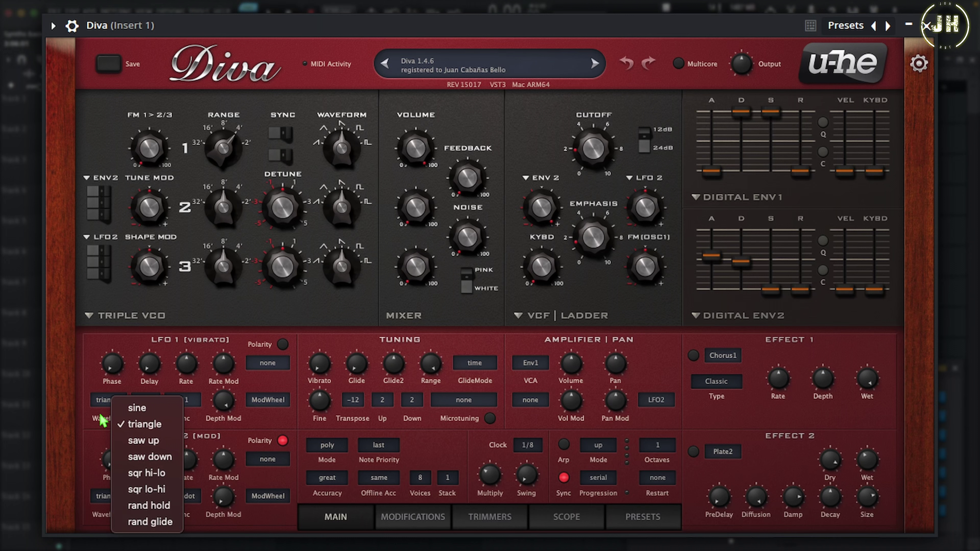
{"action": "left_click", "coordinate": [137, 407]}
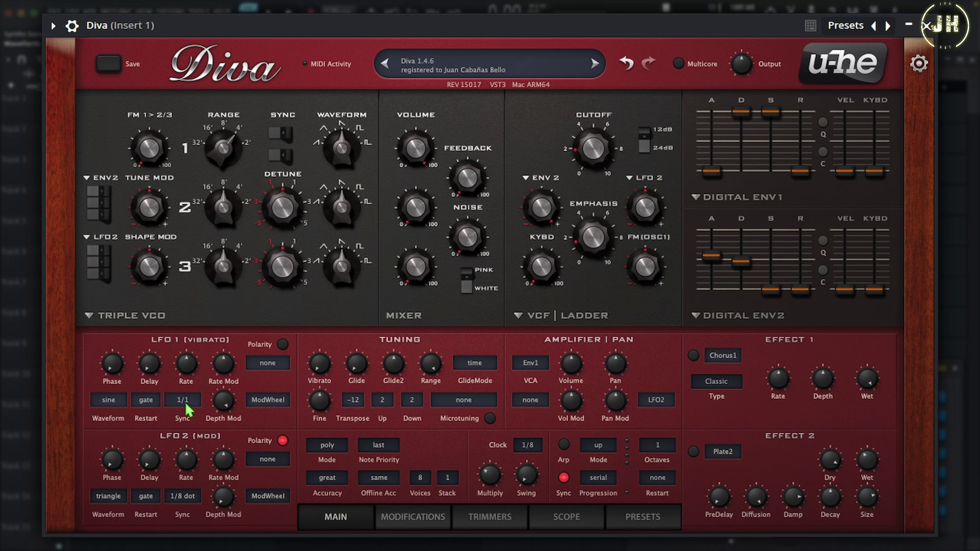
- Set LFO 1's sync to 1s and adjust its depth modulation
{"action": "left_click", "coordinate": [186, 404]}
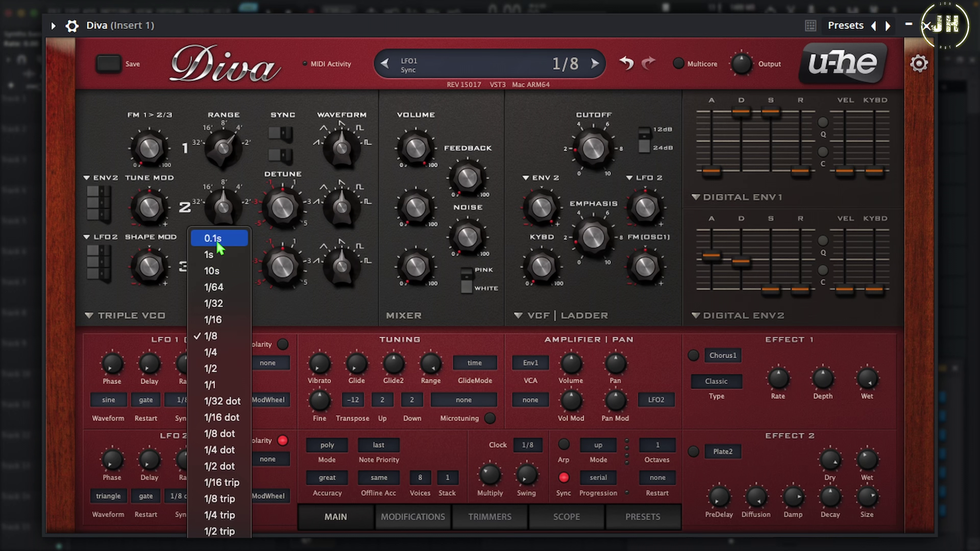
{"action": "left_click", "coordinate": [211, 254]}
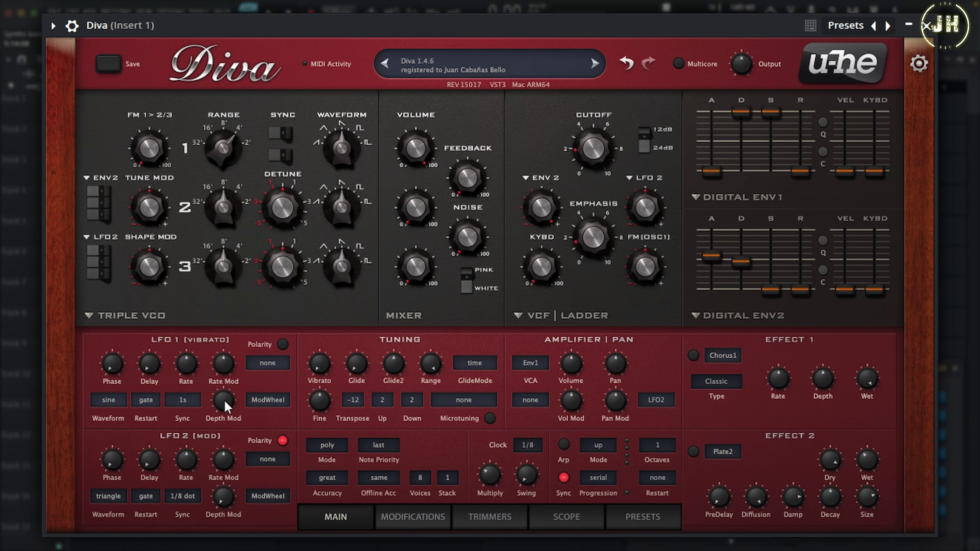
{"action": "left_click_drag", "start_coordinate": [224, 402], "coordinate": [240, 431]}
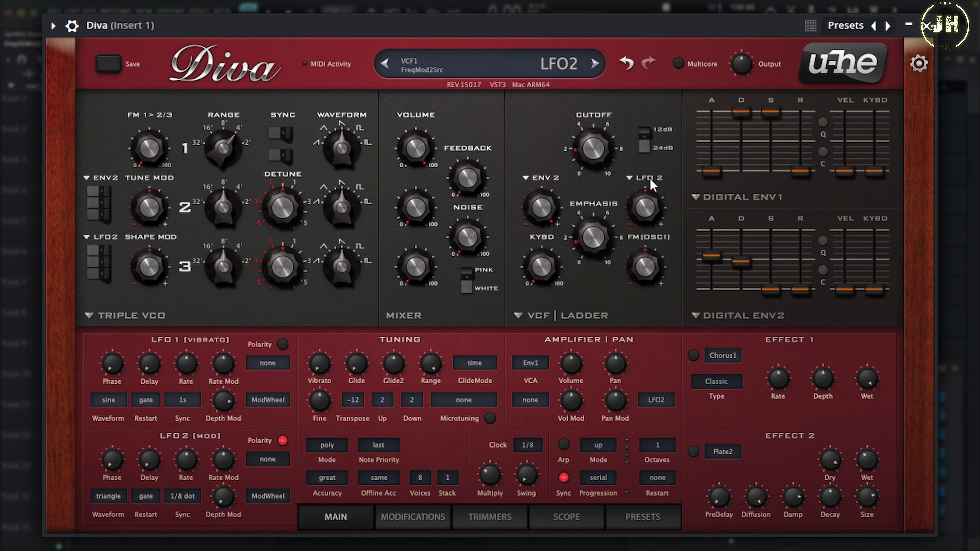
- Change the filter's second cutoff modulation source from LFO2 to LFO1 and raise its modulation amount
{"action": "left_click", "coordinate": [630, 178]}
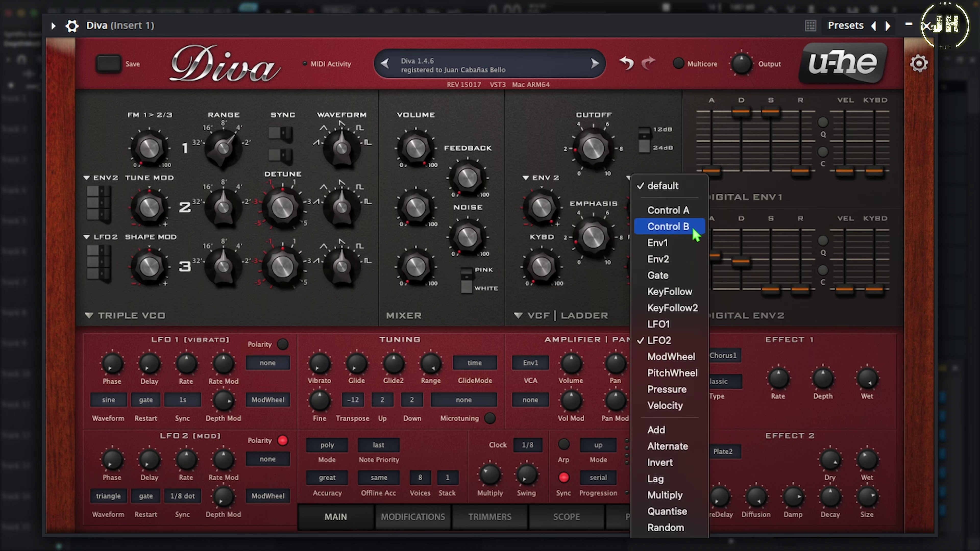
{"action": "left_click", "coordinate": [666, 328]}
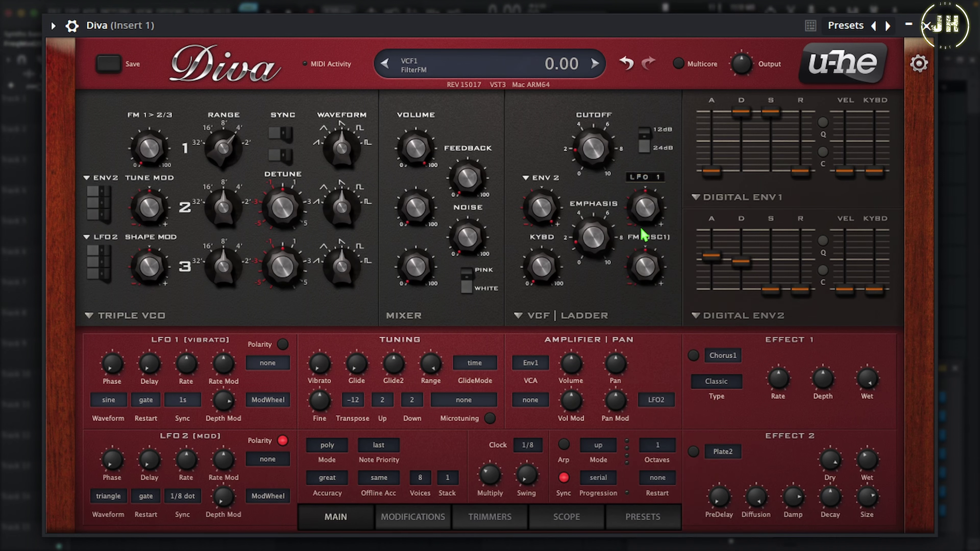
{"action": "left_click_drag", "start_coordinate": [656, 214], "coordinate": [655, 157]}
- Set LFO 1's depth modulation to about 83.5 and raise its rate
{"action": "left_click_drag", "start_coordinate": [224, 402], "coordinate": [223, 401]}
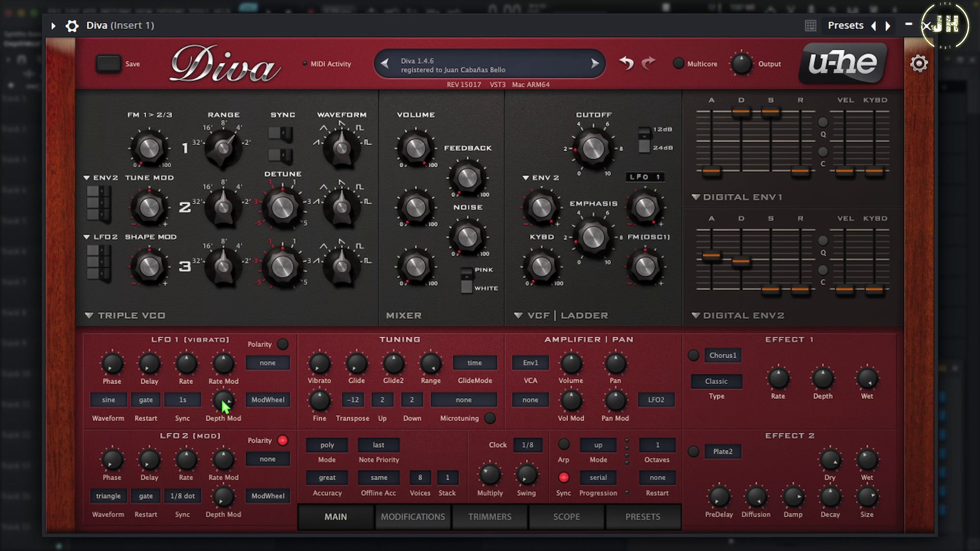
{"action": "mouse_move", "coordinate": [372, 402]}
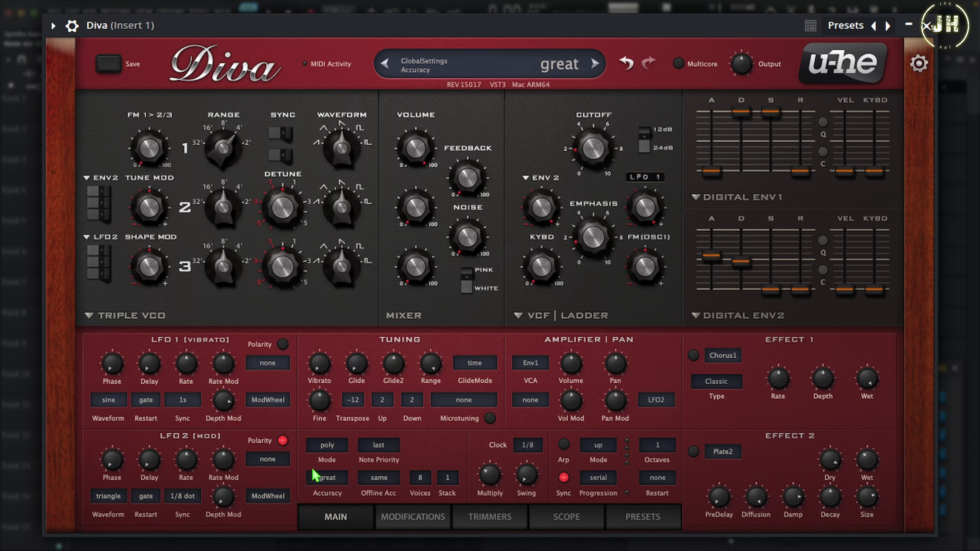
{"action": "mouse_move", "coordinate": [218, 402]}
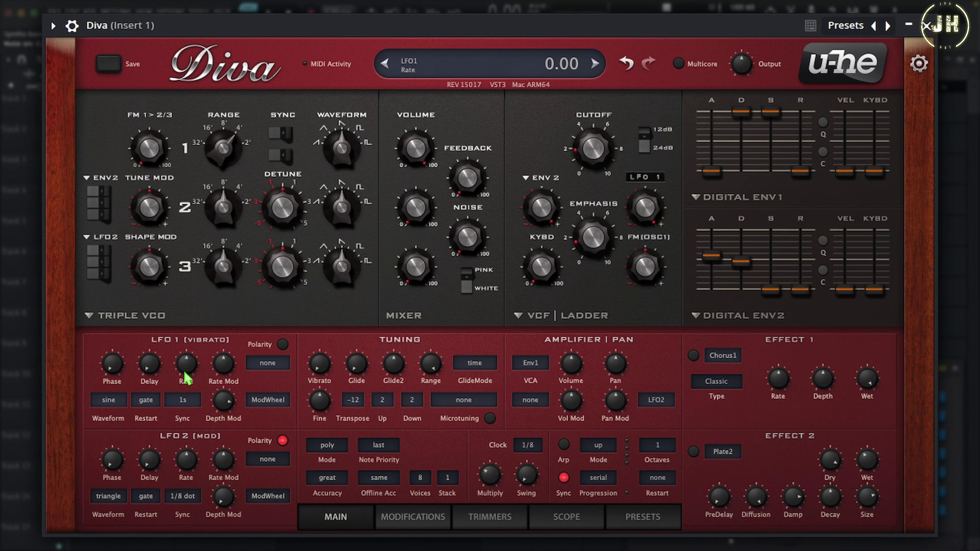
{"action": "left_click_drag", "start_coordinate": [181, 382], "coordinate": [193, 345]}
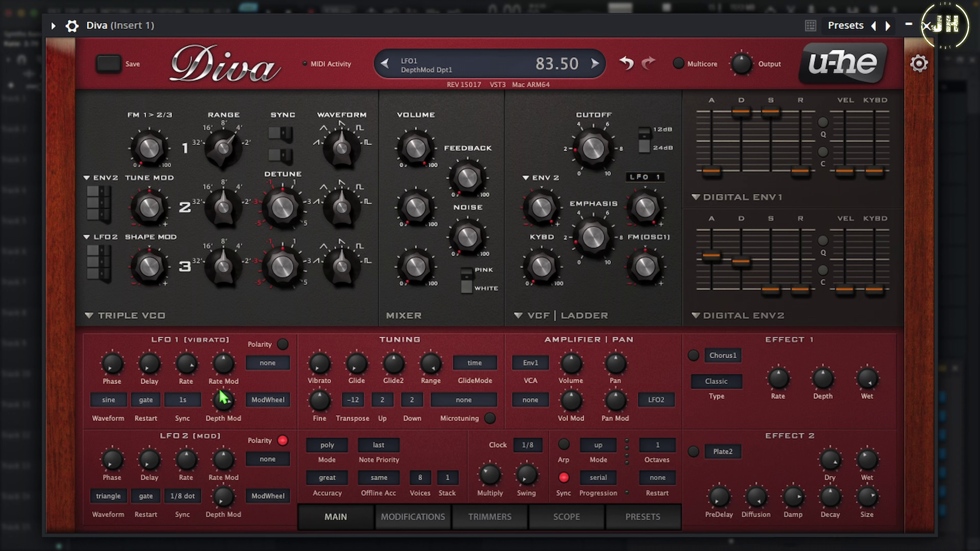
- Lower LFO 1's depth modulation and rate in Diva, and try its polarity and the filter controls
{"action": "left_click_drag", "start_coordinate": [225, 392], "coordinate": [216, 468]}
{"action": "mouse_move", "coordinate": [180, 388]}
{"action": "left_mouse_down"}
{"action": "mouse_move", "coordinate": [181, 400]}
{"action": "mouse_move", "coordinate": [197, 384]}
{"action": "left_mouse_up"}
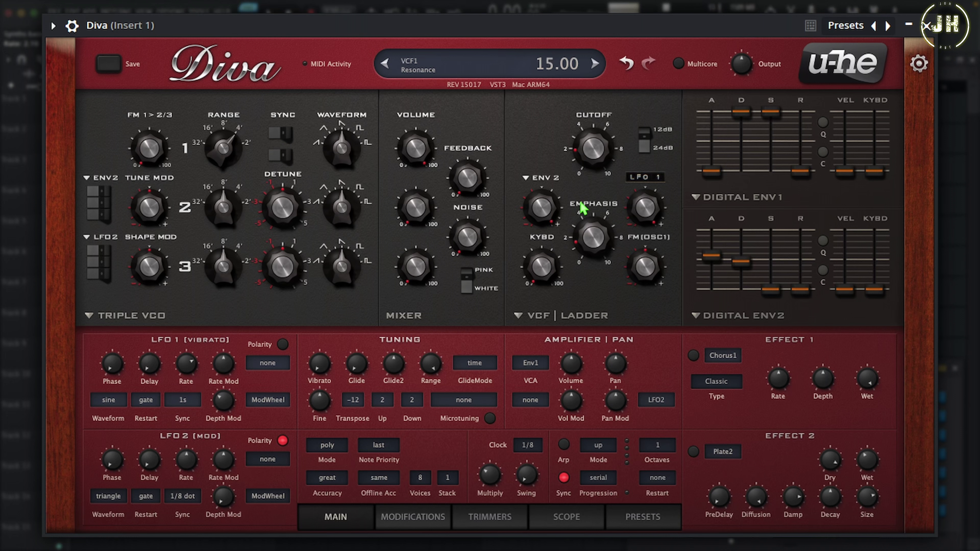
{"action": "left_click_drag", "start_coordinate": [592, 152], "coordinate": [593, 149]}
{"action": "mouse_move", "coordinate": [193, 371]}
{"action": "left_mouse_down"}
{"action": "mouse_move", "coordinate": [186, 378]}
{"action": "mouse_move", "coordinate": [194, 356]}
{"action": "mouse_move", "coordinate": [195, 366]}
{"action": "left_mouse_up"}
{"action": "left_click", "coordinate": [282, 345]}
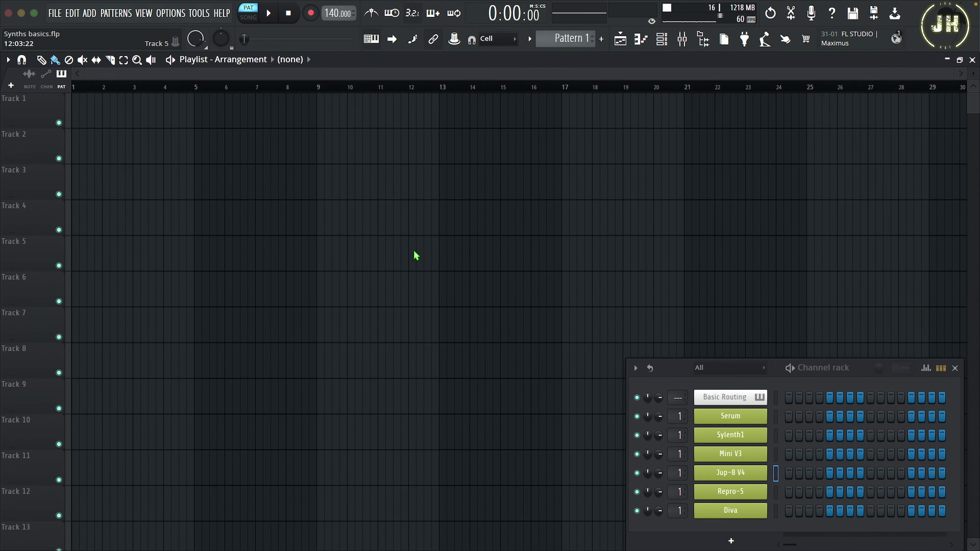
- Open the Basic Routing patch from the channel rack to view the synth signal flow
{"action": "left_click", "coordinate": [725, 401]}
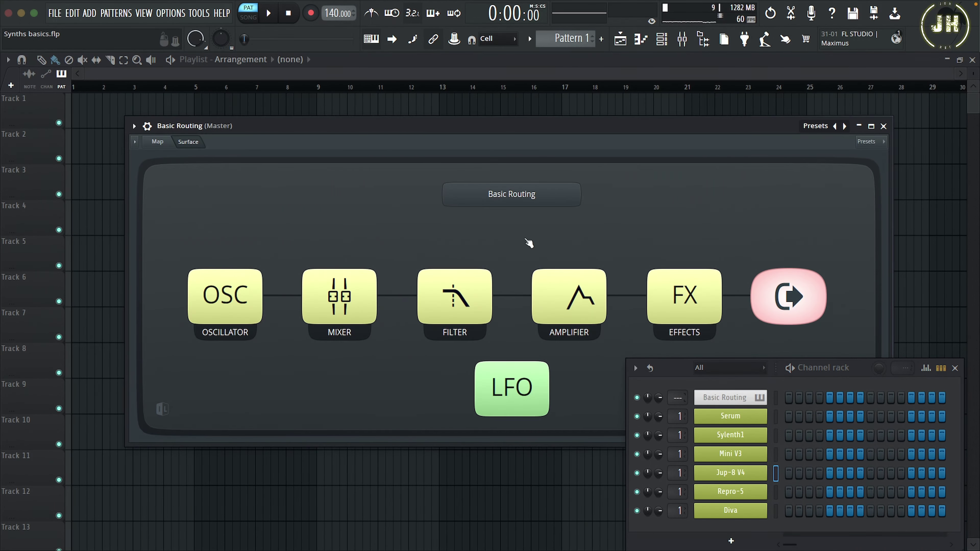
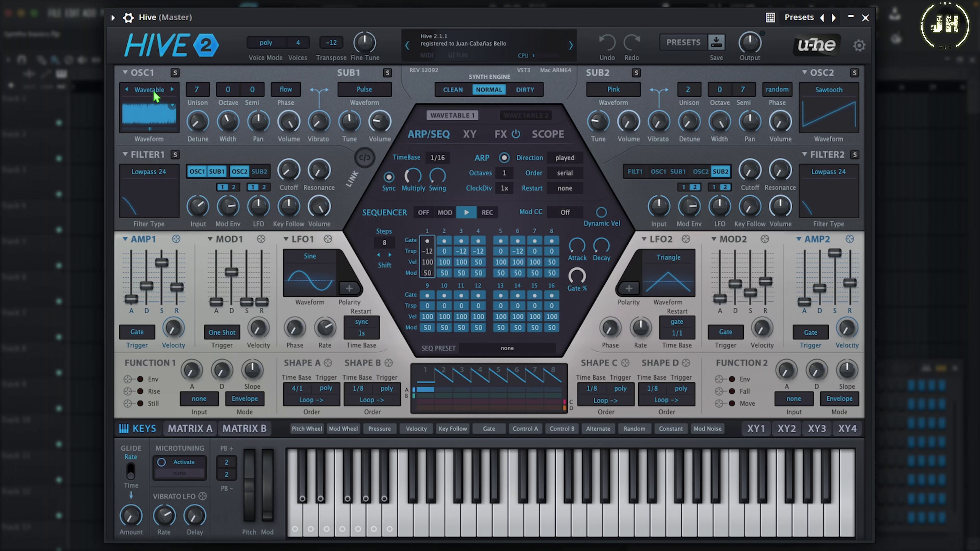
- Set Hive's oscillator 1 waveform to Sine and try its octave, semitone and detune controls
{"action": "left_click", "coordinate": [151, 95]}
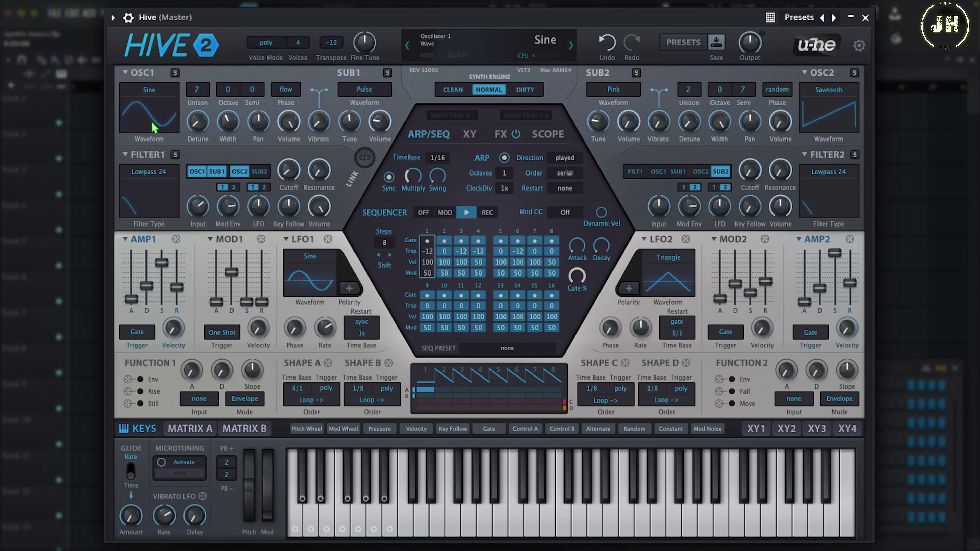
{"action": "left_click", "coordinate": [230, 95]}
{"action": "left_click", "coordinate": [231, 97]}
{"action": "left_click", "coordinate": [258, 93]}
{"action": "left_click", "coordinate": [259, 95]}
{"action": "left_click_drag", "start_coordinate": [206, 110], "coordinate": [208, 139]}
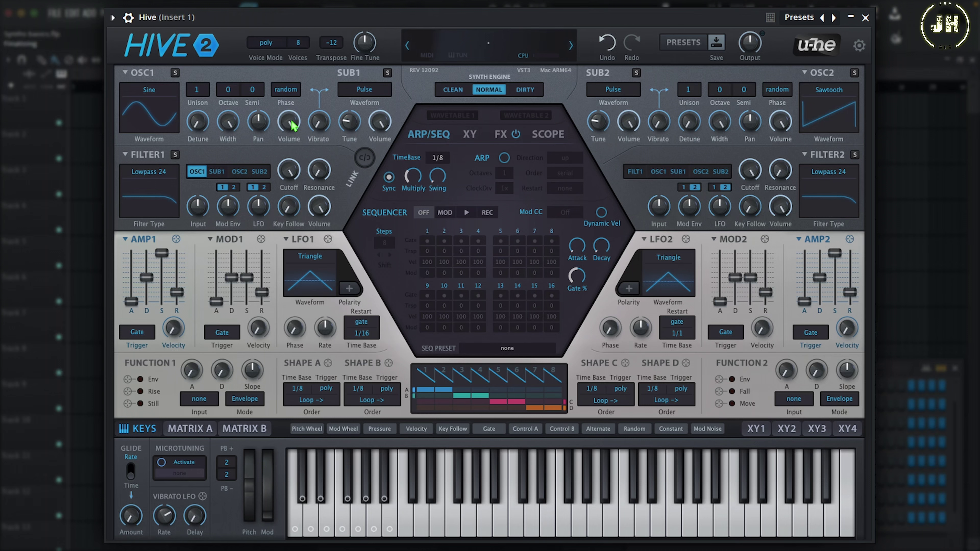
- Try the volume controls of OSC1, SUB1, SUB2 and OSC2
{"action": "left_click_drag", "start_coordinate": [293, 126], "coordinate": [304, 102]}
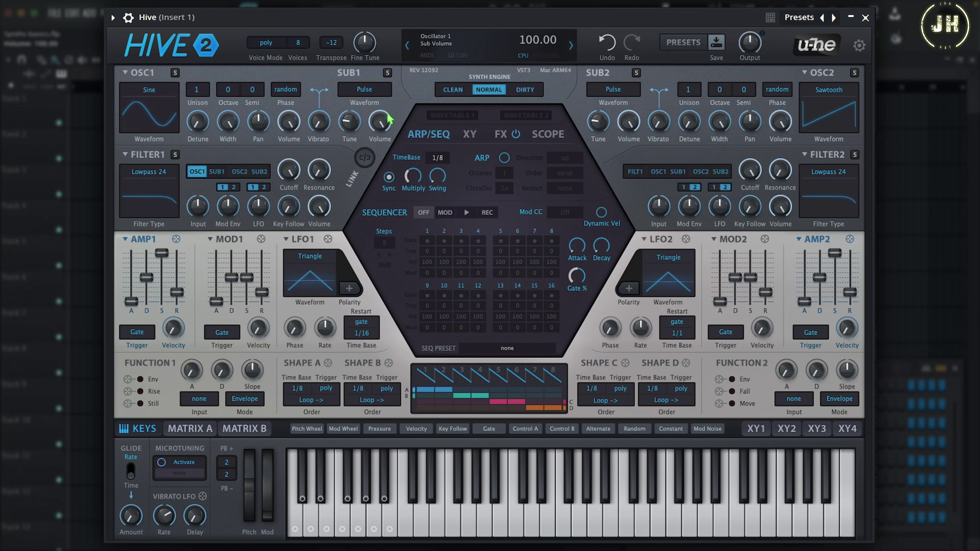
{"action": "mouse_move", "coordinate": [383, 124]}
{"action": "left_mouse_down"}
{"action": "mouse_move", "coordinate": [392, 177]}
{"action": "mouse_move", "coordinate": [401, 121]}
{"action": "left_mouse_up"}
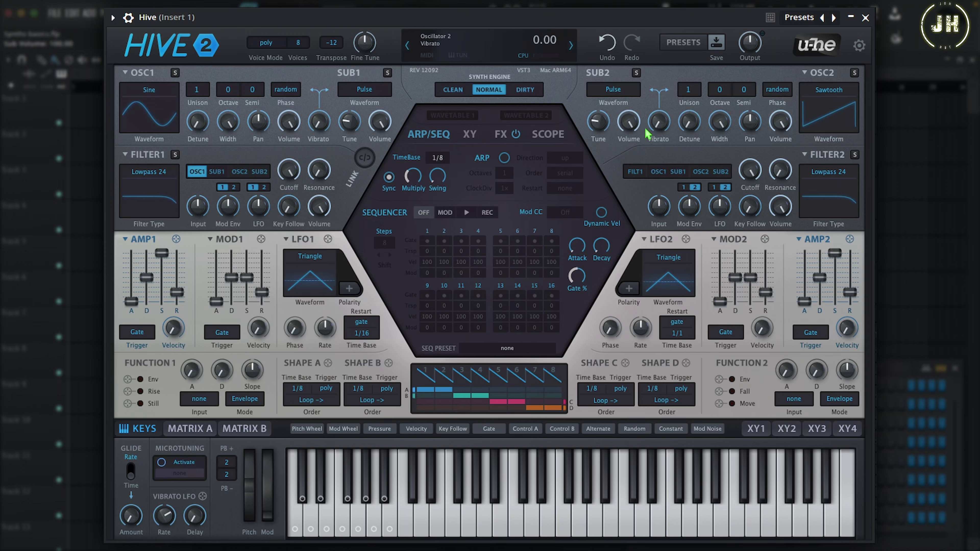
{"action": "mouse_move", "coordinate": [631, 123]}
{"action": "left_mouse_down"}
{"action": "mouse_move", "coordinate": [630, 157]}
{"action": "mouse_move", "coordinate": [632, 121]}
{"action": "left_mouse_up"}
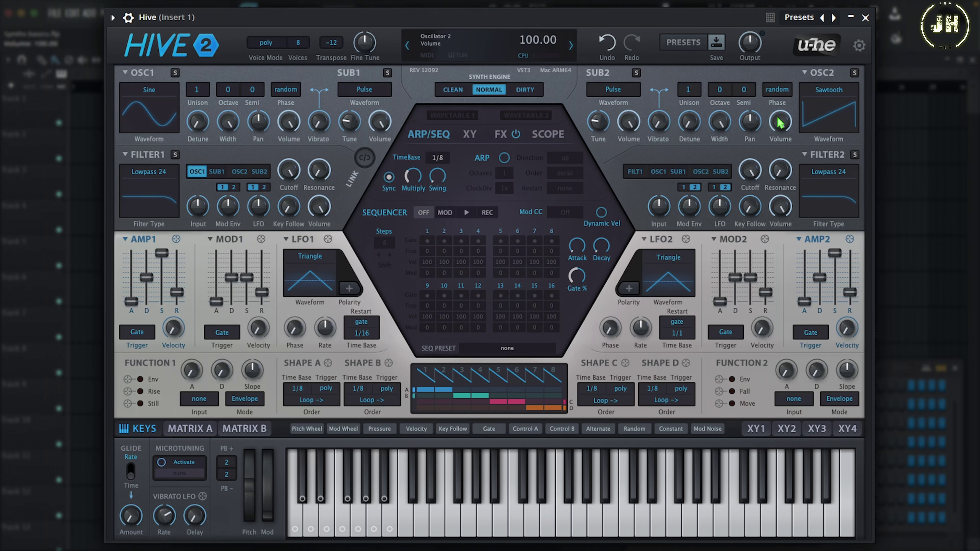
{"action": "mouse_move", "coordinate": [777, 124]}
{"action": "left_mouse_down"}
{"action": "mouse_move", "coordinate": [777, 190]}
{"action": "mouse_move", "coordinate": [783, 122]}
{"action": "left_mouse_up"}
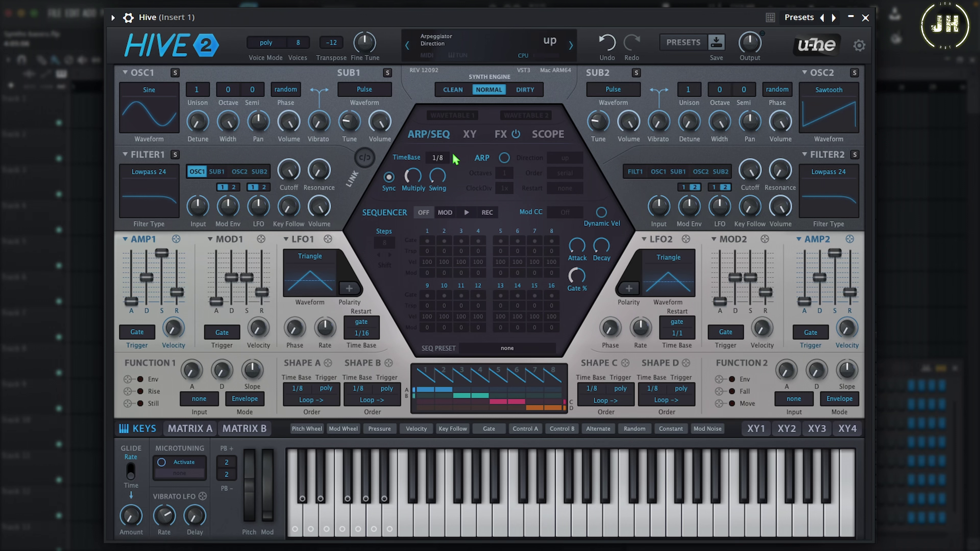
- Examine Filter 1's type options, keeping Lowpass 24, and try its cutoff and mod envelope depth
{"action": "left_click", "coordinate": [150, 176]}
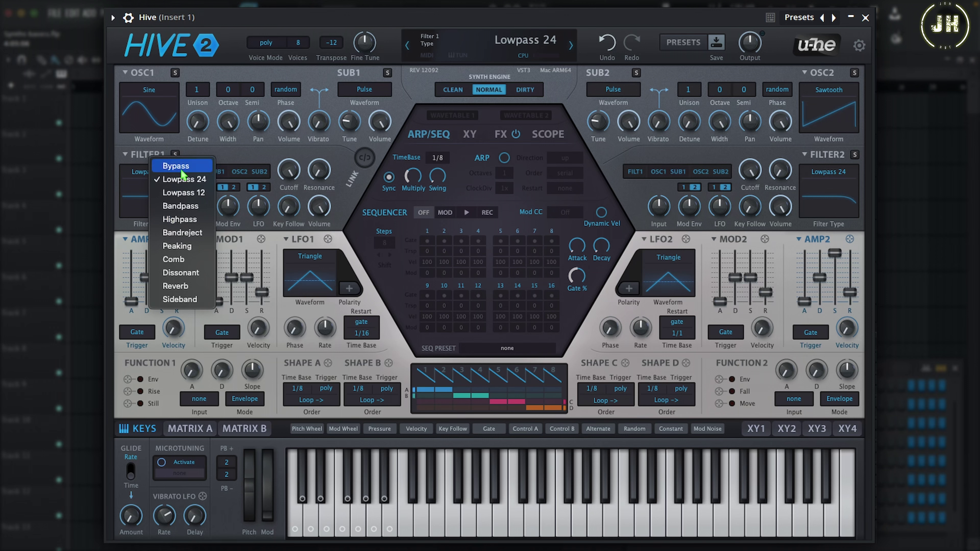
{"action": "left_click", "coordinate": [156, 179]}
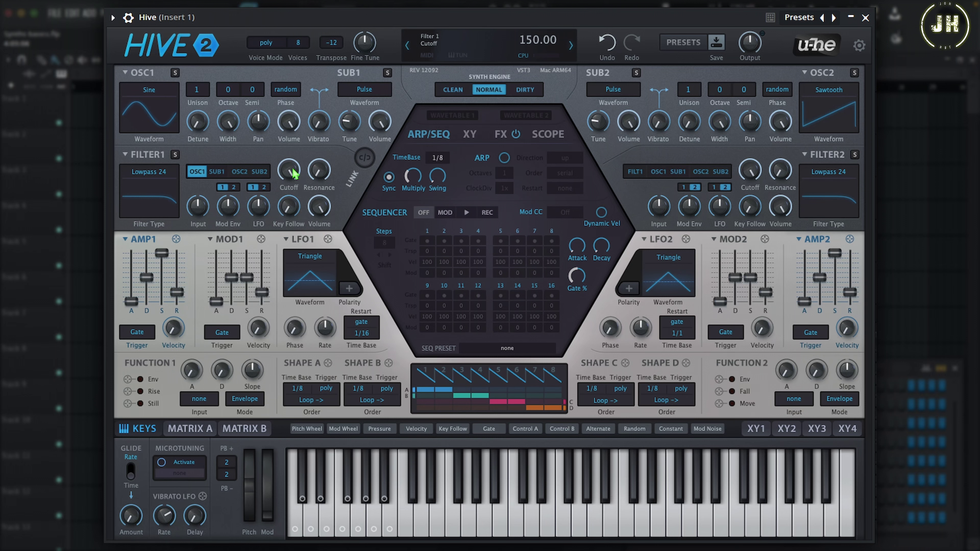
{"action": "left_click_drag", "start_coordinate": [288, 172], "coordinate": [327, 176]}
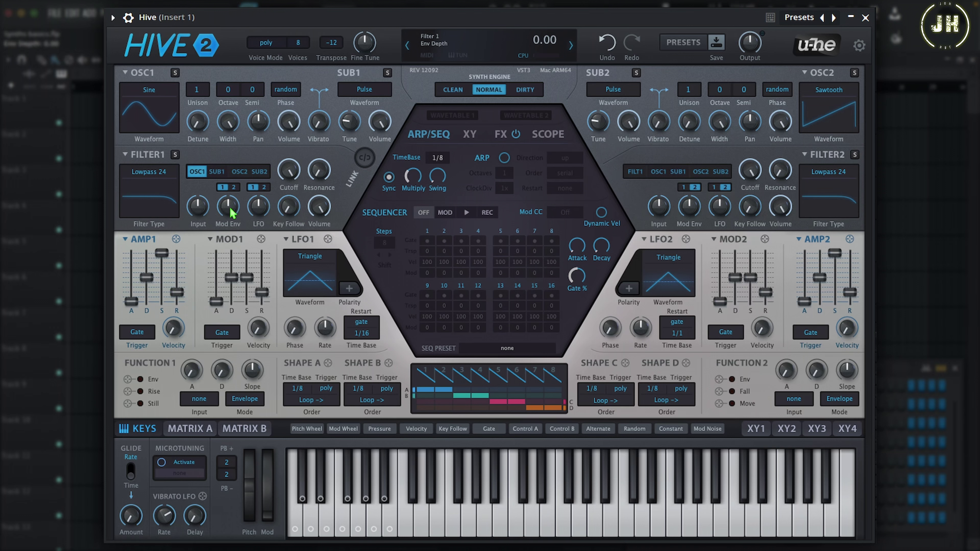
{"action": "mouse_move", "coordinate": [231, 212]}
{"action": "left_mouse_down"}
{"action": "mouse_move", "coordinate": [239, 190]}
{"action": "mouse_move", "coordinate": [237, 212]}
{"action": "left_mouse_up"}
- Lower AMP1's sustain and MOD1's decay, and raise Filter 1's mod envelope depth
{"action": "left_click_drag", "start_coordinate": [161, 253], "coordinate": [162, 267]}
{"action": "mouse_move", "coordinate": [177, 300]}
{"action": "left_mouse_down"}
{"action": "mouse_move", "coordinate": [177, 288]}
{"action": "mouse_move", "coordinate": [177, 297]}
{"action": "left_mouse_up"}
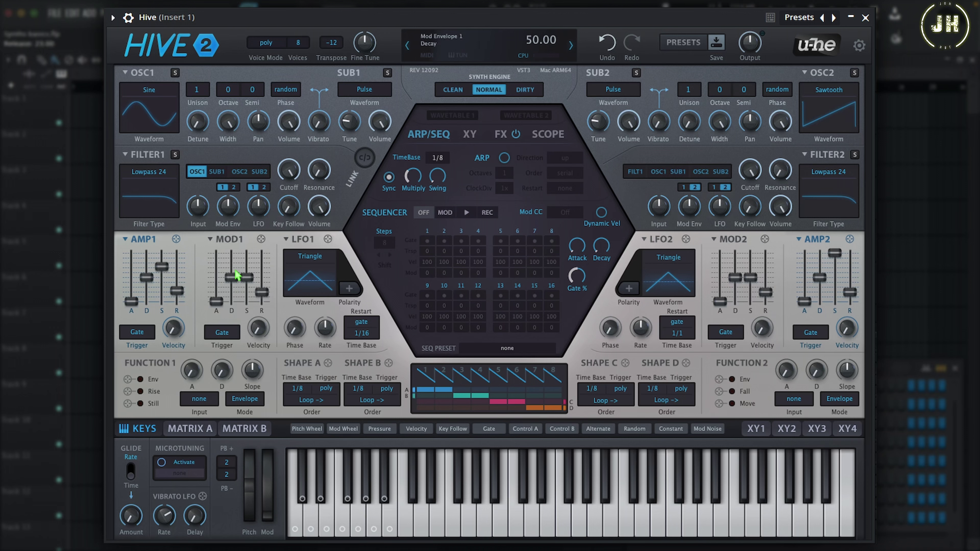
{"action": "left_click_drag", "start_coordinate": [232, 277], "coordinate": [263, 286]}
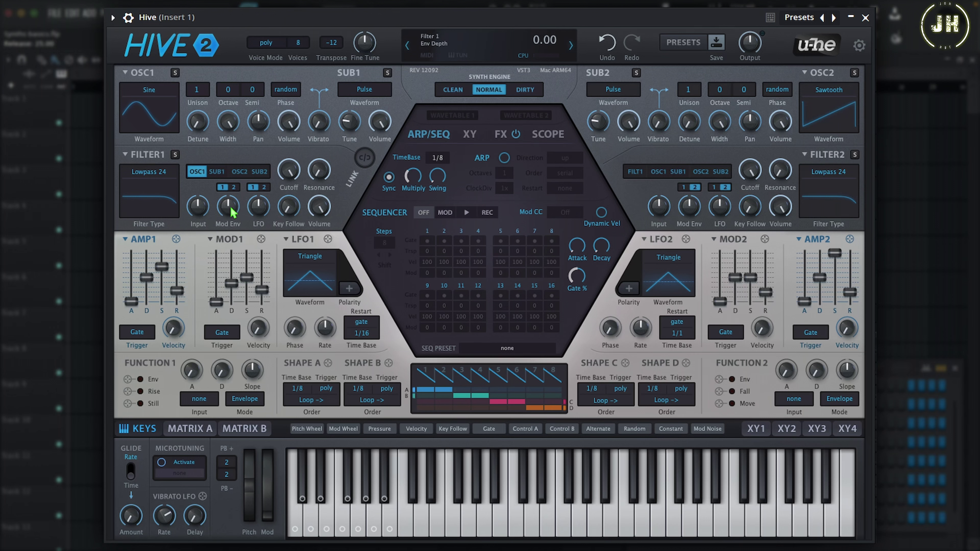
{"action": "left_click_drag", "start_coordinate": [233, 212], "coordinate": [243, 169]}
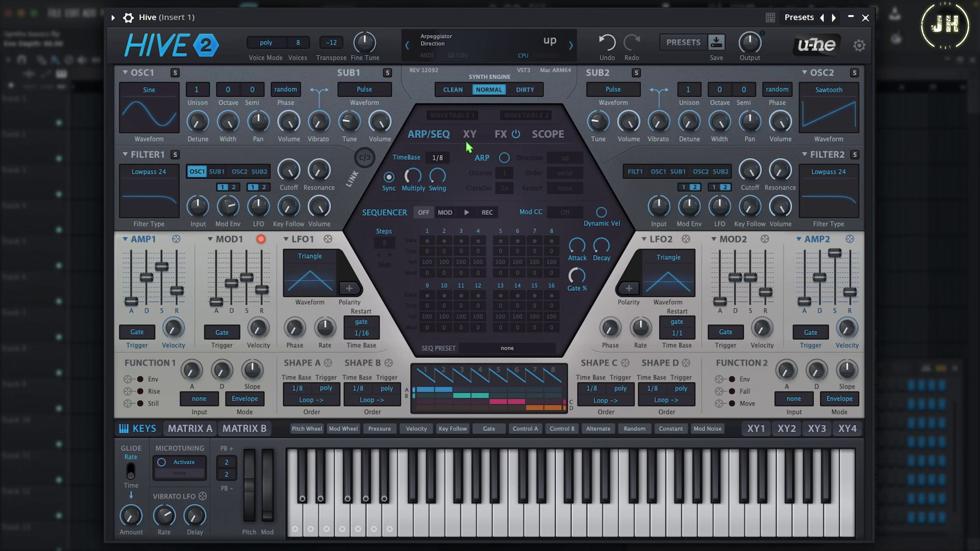
- Open the effects section and enable Distort, Chorus, Reverb, Phaser, EQ, Comp and Delay
{"action": "left_click", "coordinate": [501, 135]}
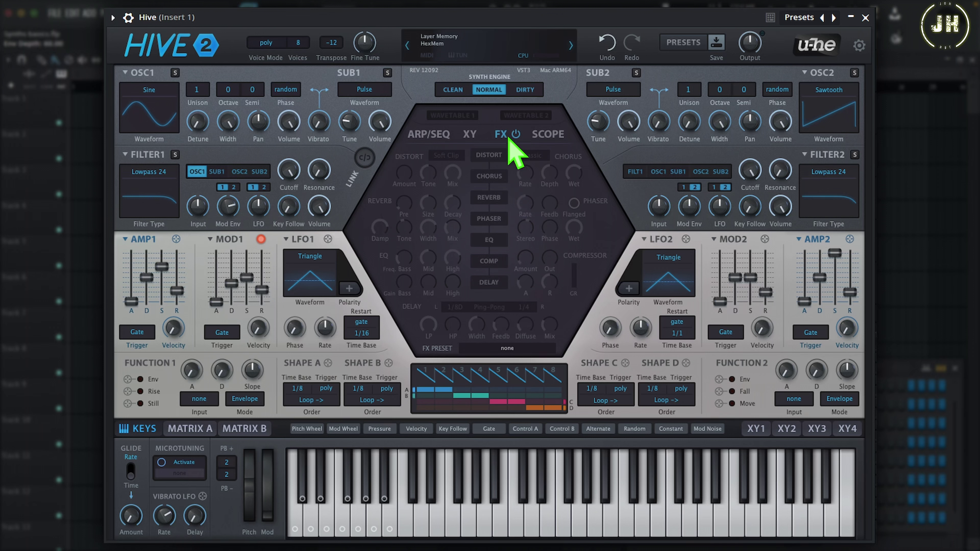
{"action": "left_click", "coordinate": [493, 156]}
{"action": "left_click", "coordinate": [490, 177]}
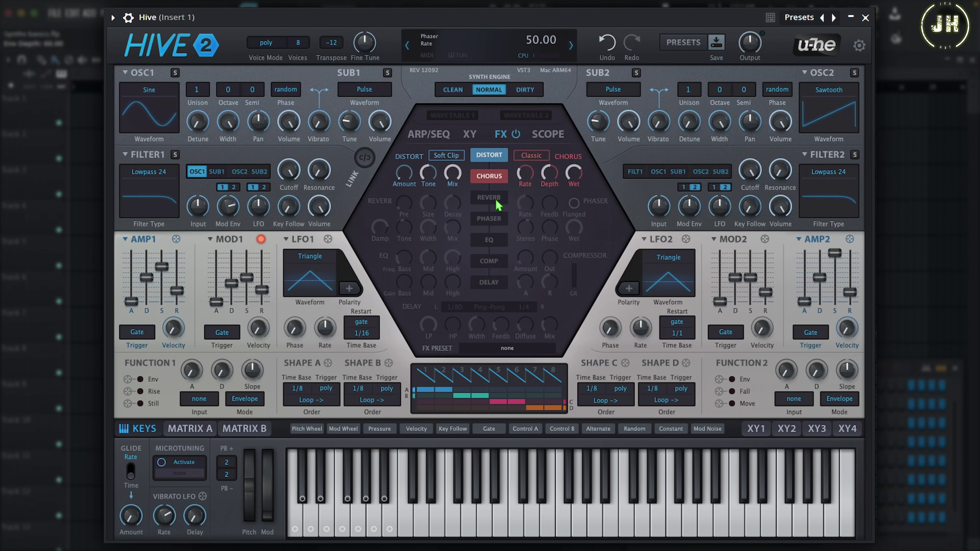
{"action": "left_click", "coordinate": [497, 200]}
{"action": "left_click", "coordinate": [501, 221]}
{"action": "left_click", "coordinate": [499, 243]}
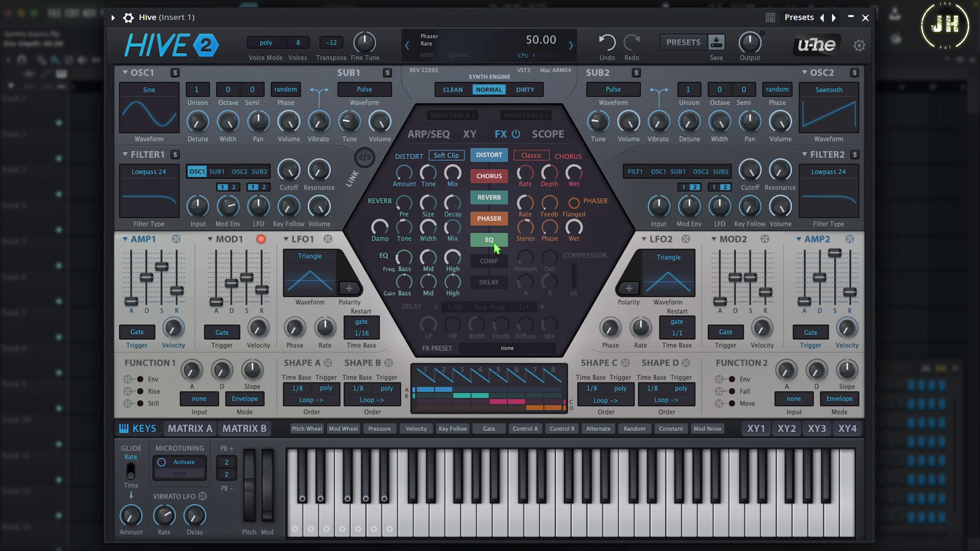
{"action": "left_click", "coordinate": [501, 263]}
{"action": "left_click", "coordinate": [500, 285]}
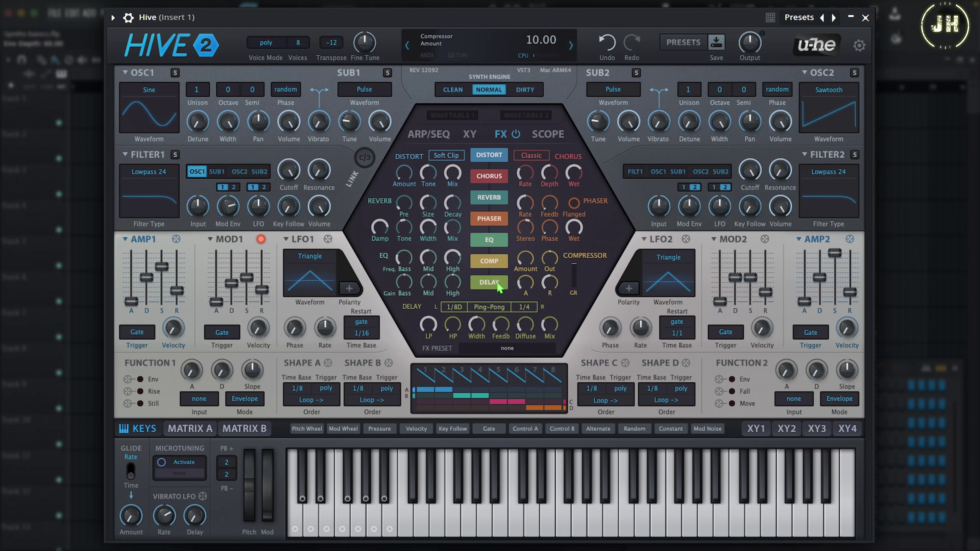
{"action": "mouse_move", "coordinate": [492, 289]}
{"action": "left_mouse_down"}
{"action": "mouse_move", "coordinate": [492, 241]}
{"action": "mouse_move", "coordinate": [489, 292]}
{"action": "left_mouse_up"}
- Disable all seven effects again, from Delay back up to Distort
{"action": "left_click", "coordinate": [490, 288]}
{"action": "left_click", "coordinate": [493, 263]}
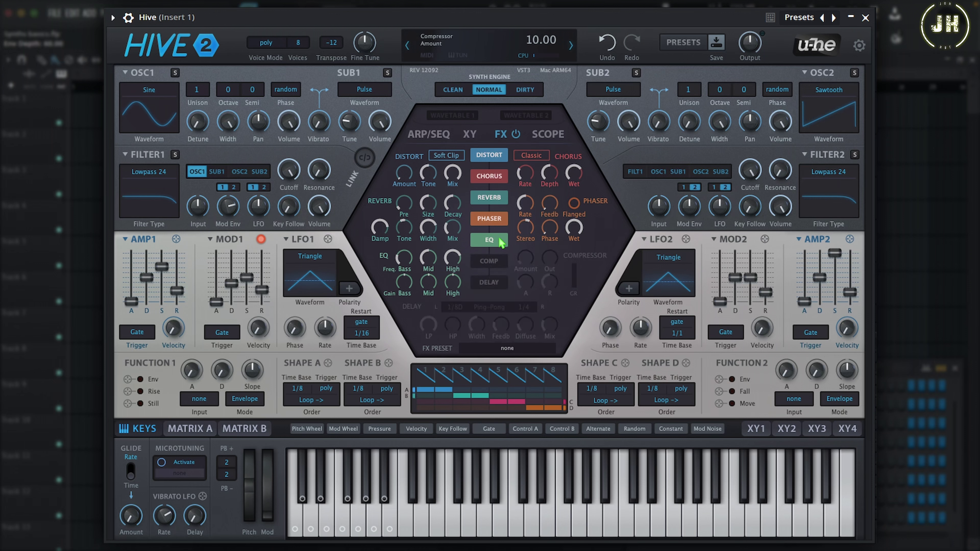
{"action": "left_click", "coordinate": [497, 241]}
{"action": "left_click", "coordinate": [497, 221]}
{"action": "left_click", "coordinate": [495, 200]}
{"action": "left_click", "coordinate": [495, 176]}
{"action": "left_click", "coordinate": [496, 156]}
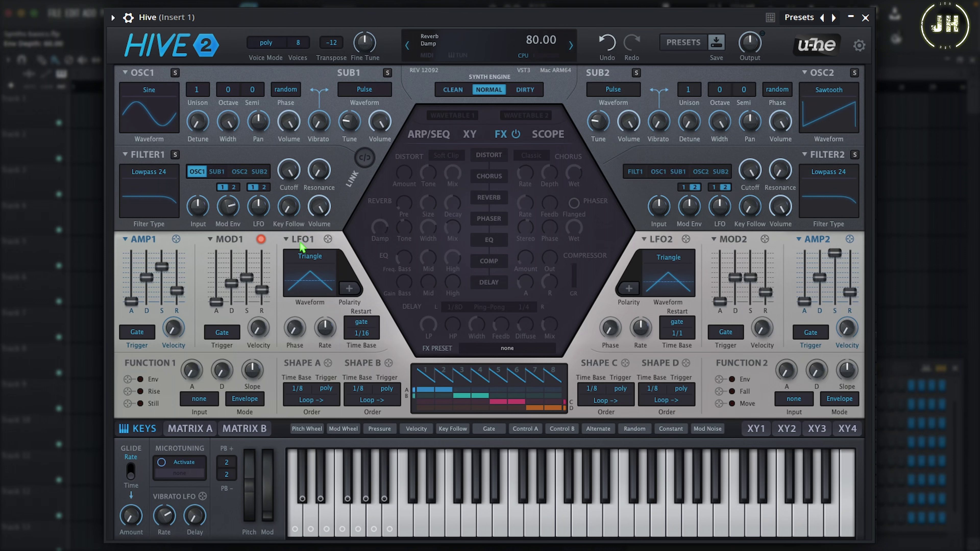
- Examine LFO 1's waveform choices, polarity, rate and time base options, keeping Triangle and 1/16
{"action": "left_click", "coordinate": [317, 262]}
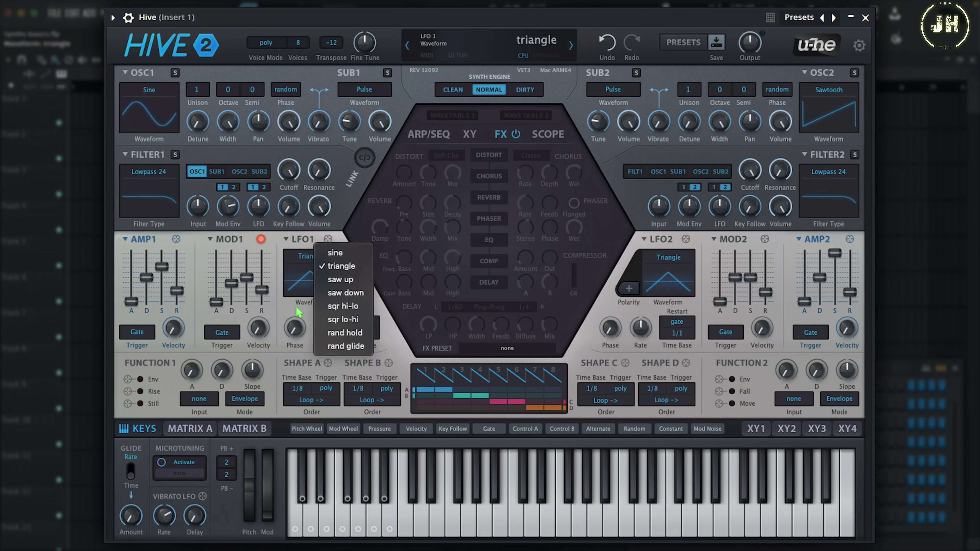
{"action": "left_click", "coordinate": [300, 315]}
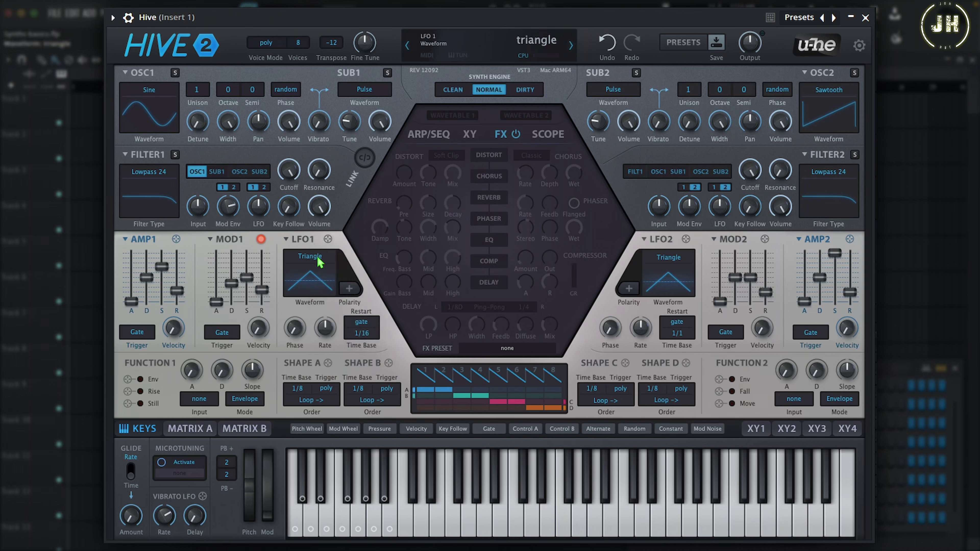
{"action": "left_click", "coordinate": [350, 289]}
{"action": "left_click", "coordinate": [349, 289]}
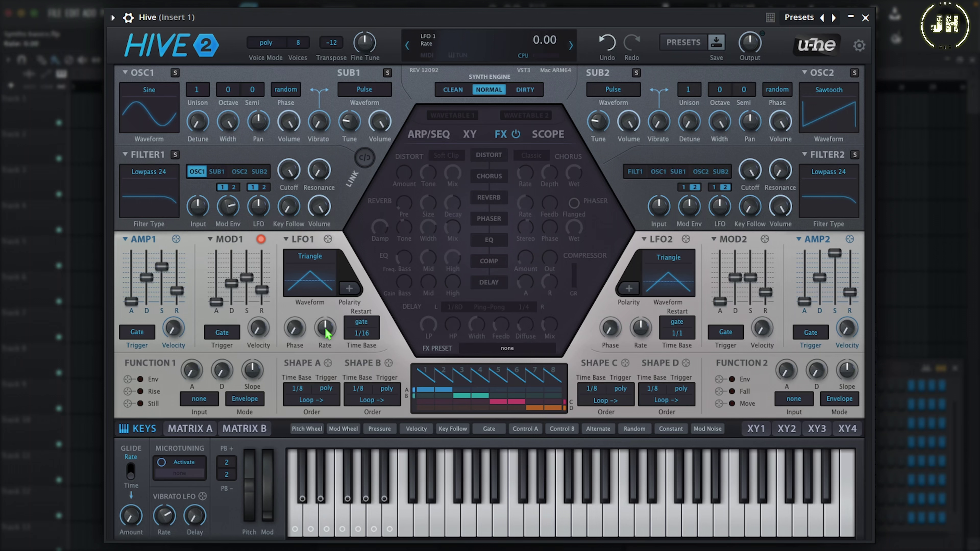
{"action": "mouse_move", "coordinate": [326, 330]}
{"action": "left_mouse_down"}
{"action": "mouse_move", "coordinate": [324, 350]}
{"action": "mouse_move", "coordinate": [328, 340]}
{"action": "left_mouse_up"}
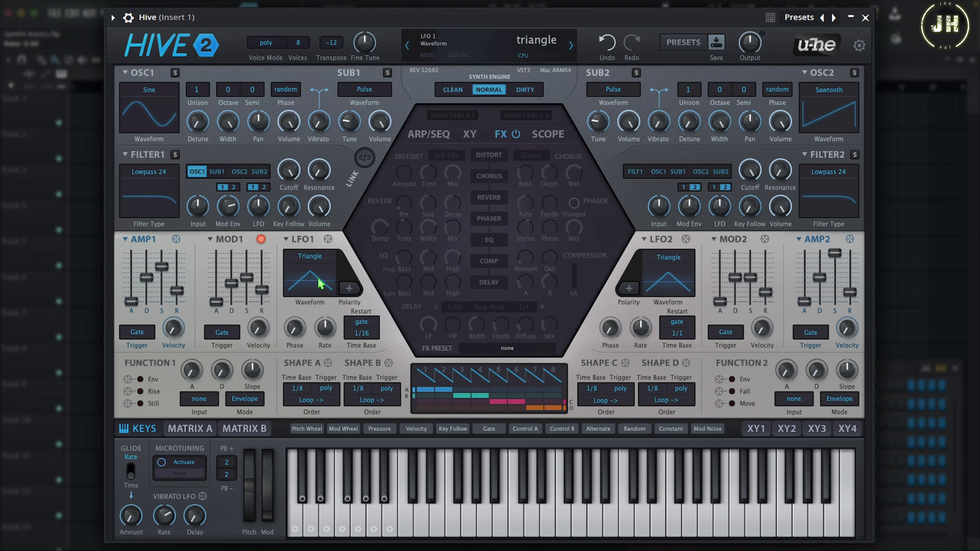
{"action": "left_click", "coordinate": [361, 333]}
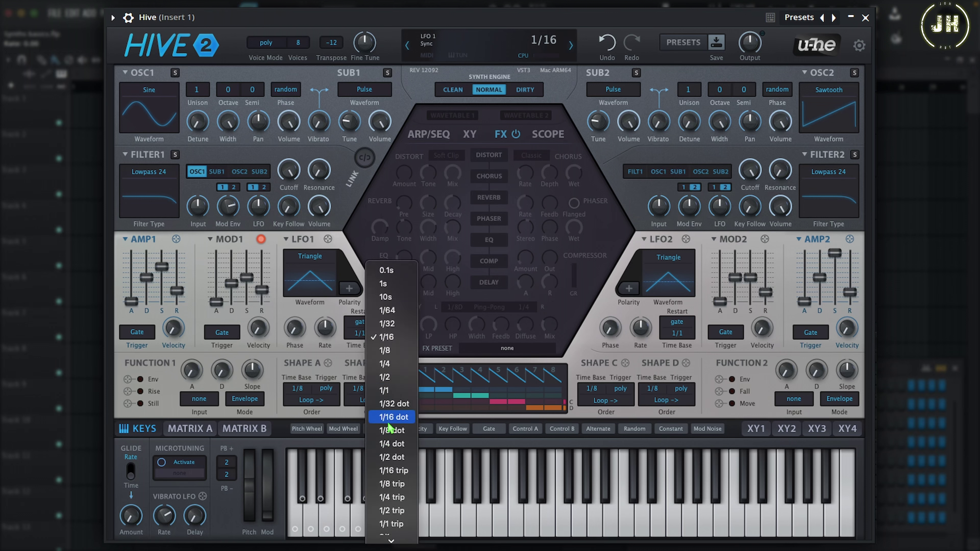
{"action": "scroll", "coordinate": [390, 429], "scroll_direction": "down", "scroll_amount": 1}
{"action": "scroll", "coordinate": [389, 429], "scroll_direction": "down", "scroll_amount": 5}
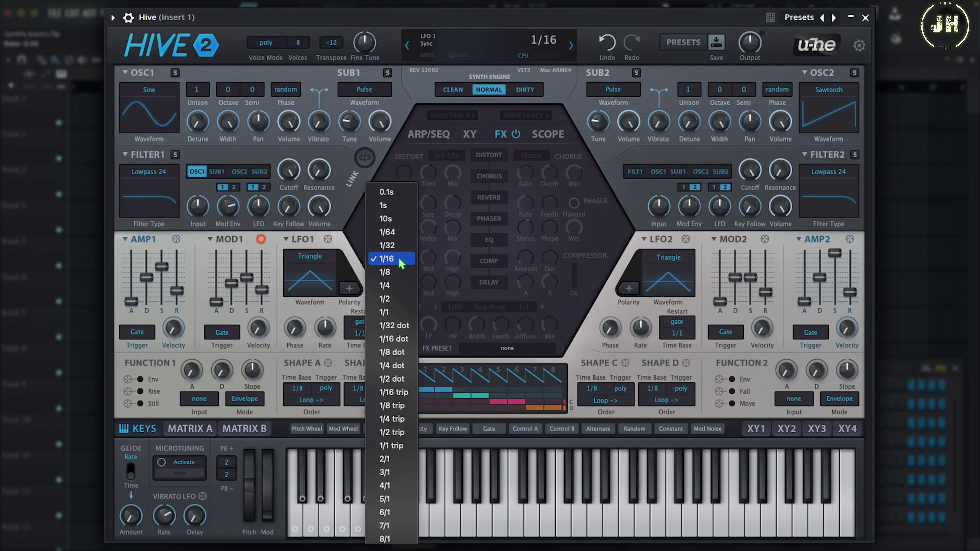
{"action": "left_click", "coordinate": [352, 339]}
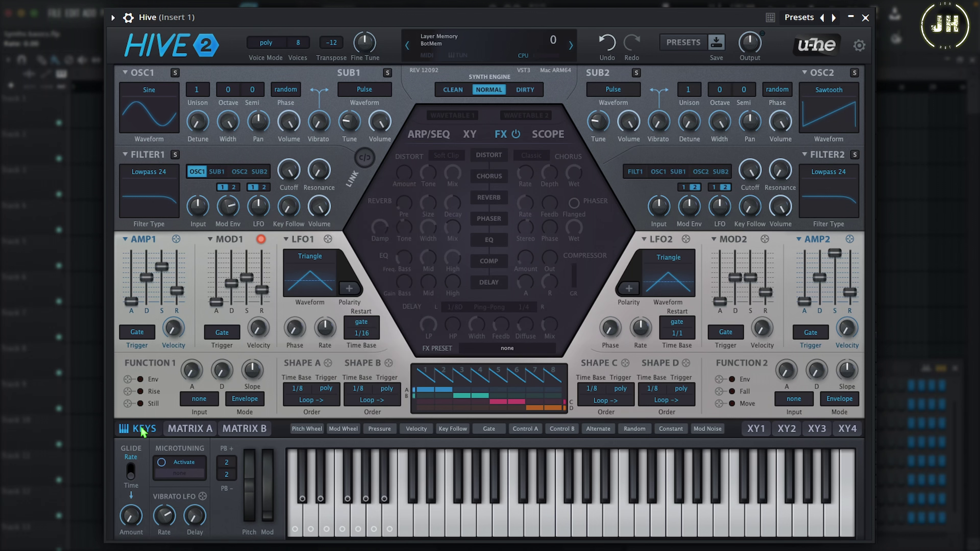
- View the modulation slots of Matrix A and Matrix B, and return to Matrix A
{"action": "left_click", "coordinate": [194, 430]}
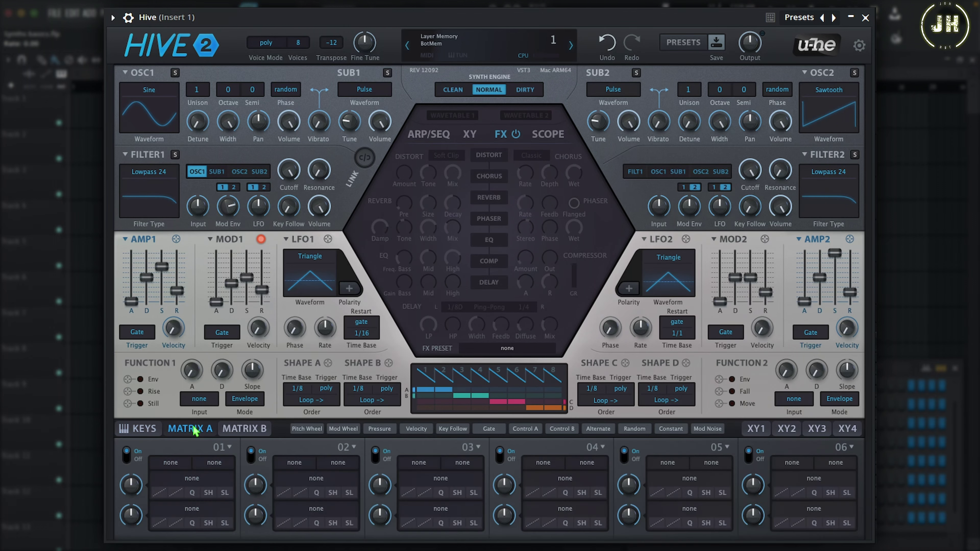
{"action": "left_click", "coordinate": [253, 429]}
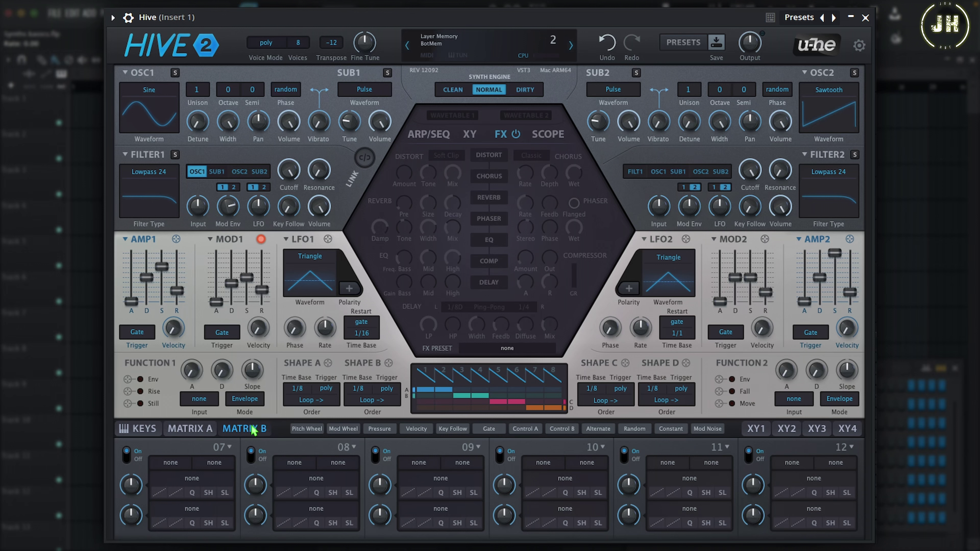
{"action": "left_click", "coordinate": [191, 432]}
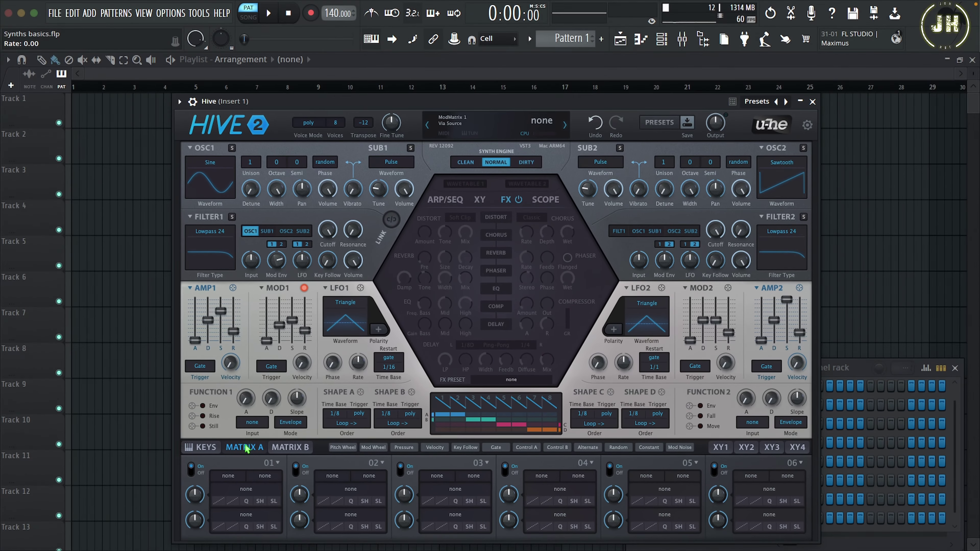
- Close Hive and add the Arturia analog synth OP-Xa V as a new channel in the channel rack
{"action": "left_click", "coordinate": [813, 101]}
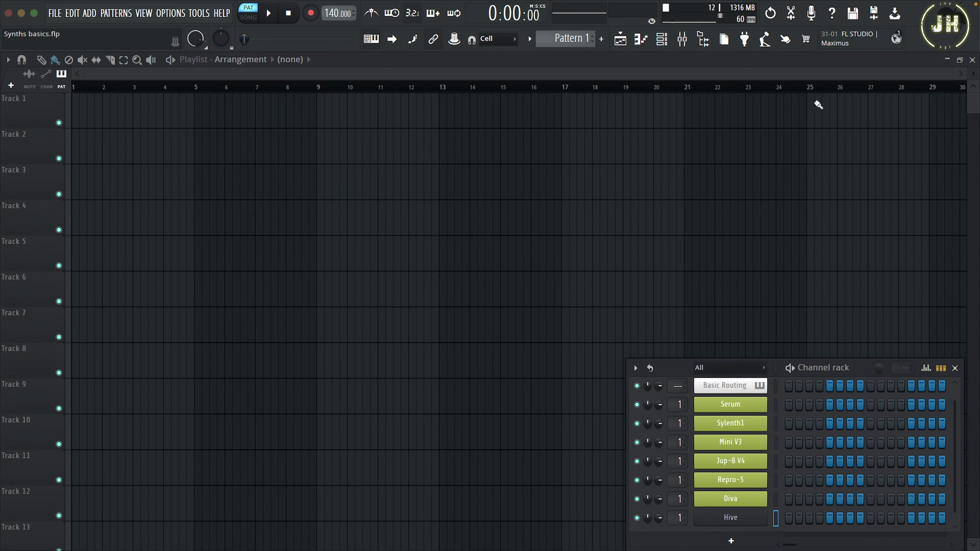
{"action": "left_click", "coordinate": [730, 541]}
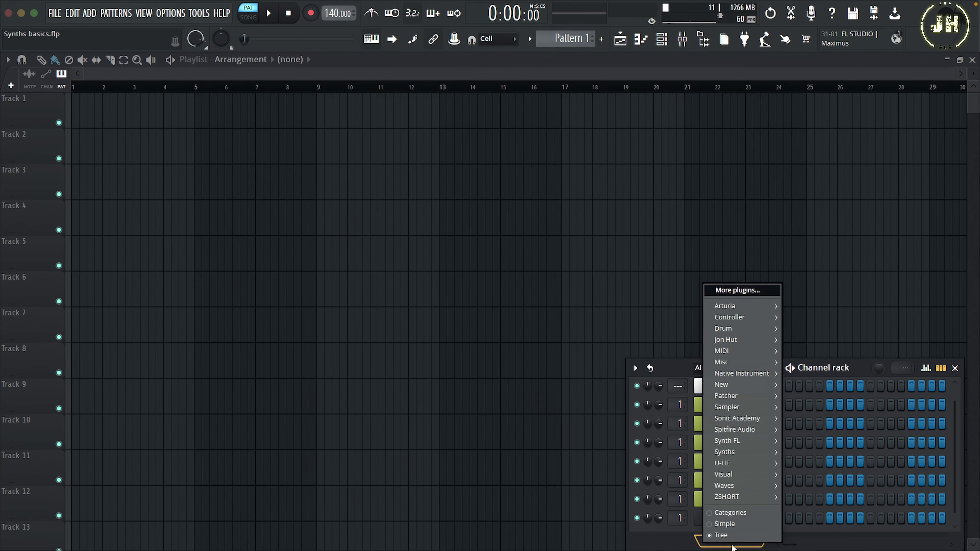
{"action": "mouse_move", "coordinate": [733, 307]}
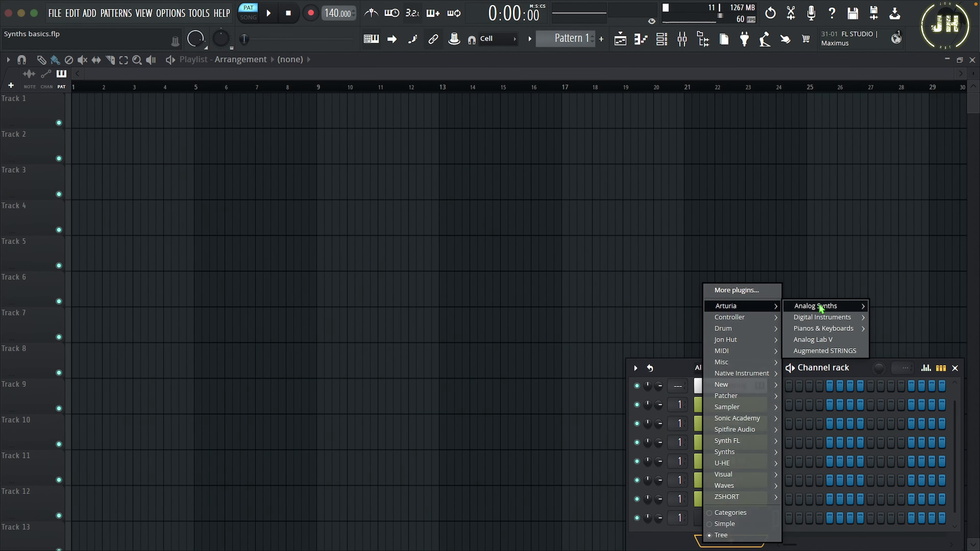
{"action": "mouse_move", "coordinate": [826, 307]}
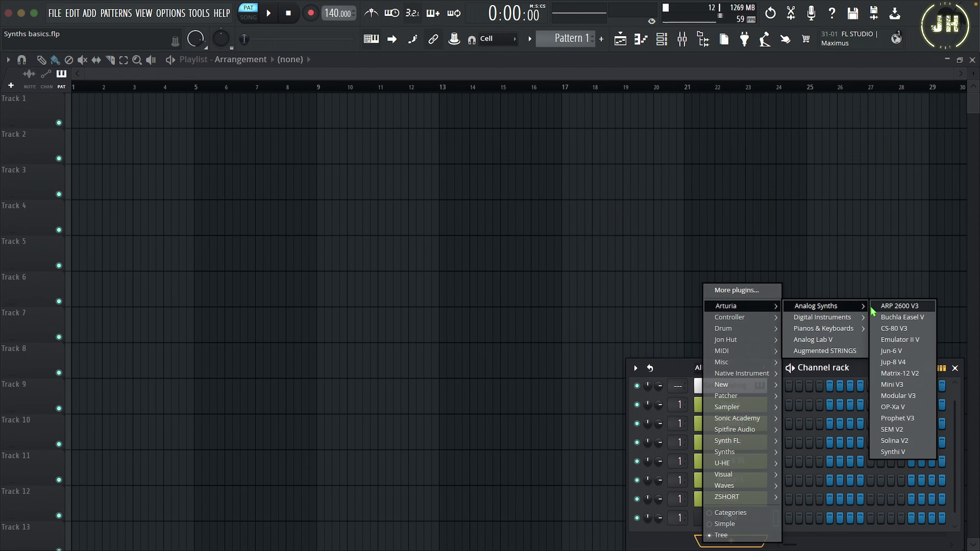
{"action": "left_click", "coordinate": [897, 410]}
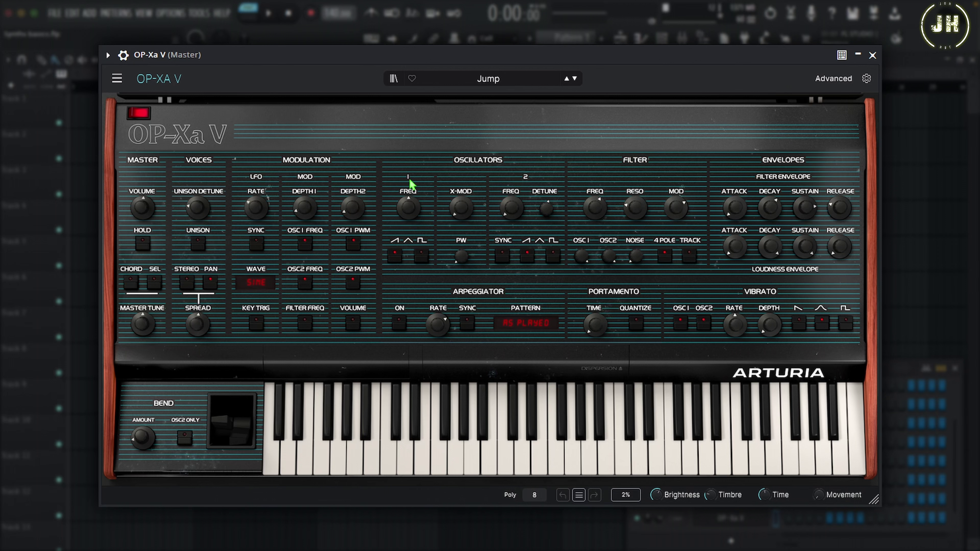
- Try Oscillator 1's saw and pulse waveforms, leave only pulse on, and try its frequency control
{"action": "left_click", "coordinate": [395, 259]}
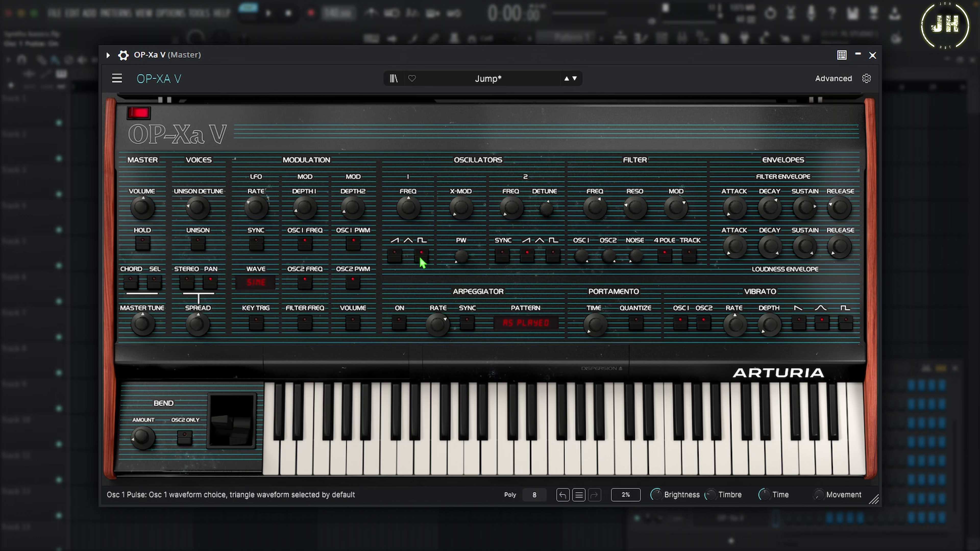
{"action": "left_click", "coordinate": [395, 260]}
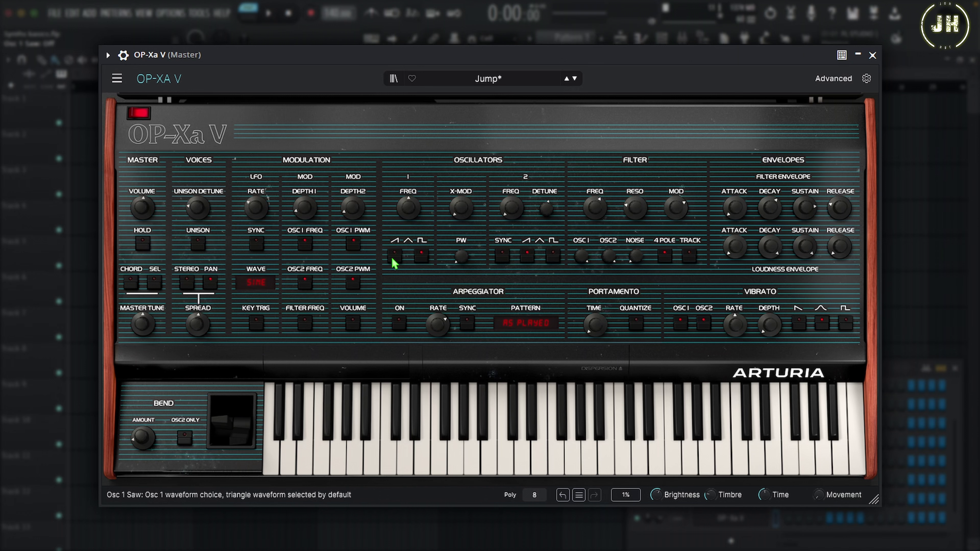
{"action": "left_click", "coordinate": [416, 211]}
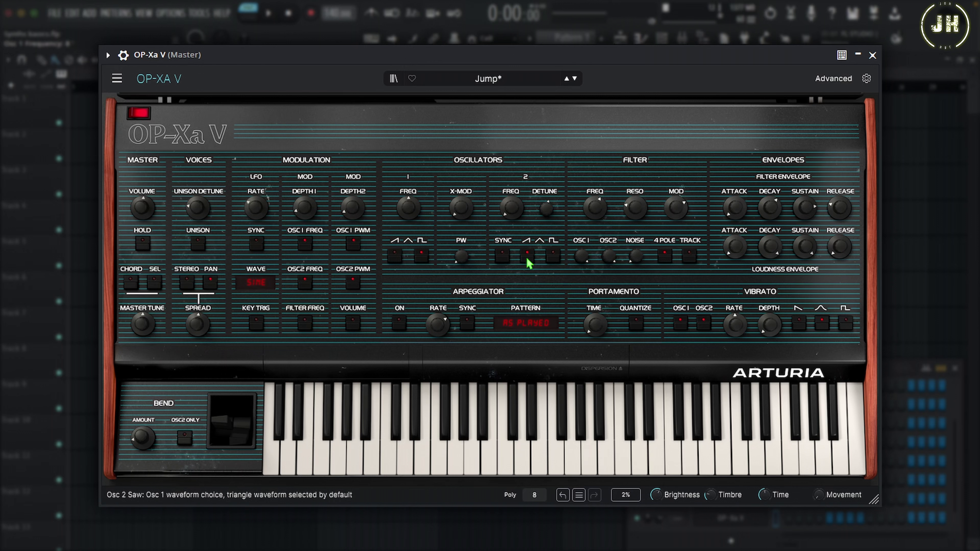
- Toggle Oscillator 2's pulse waveform, leaving it on, and try its frequency up to 24 semitones along with its detune
{"action": "left_click", "coordinate": [554, 256]}
{"action": "mouse_move", "coordinate": [517, 210]}
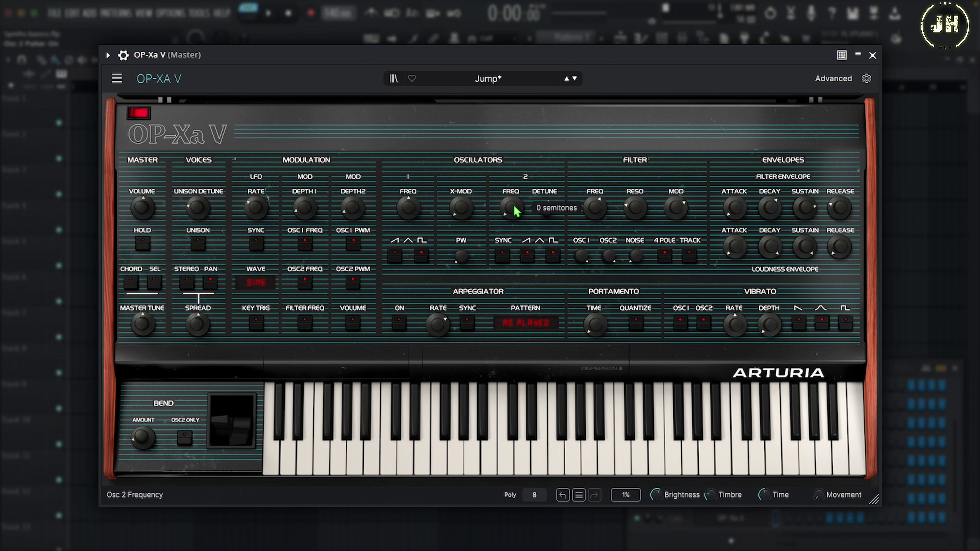
{"action": "left_click_drag", "start_coordinate": [516, 211], "coordinate": [516, 181]}
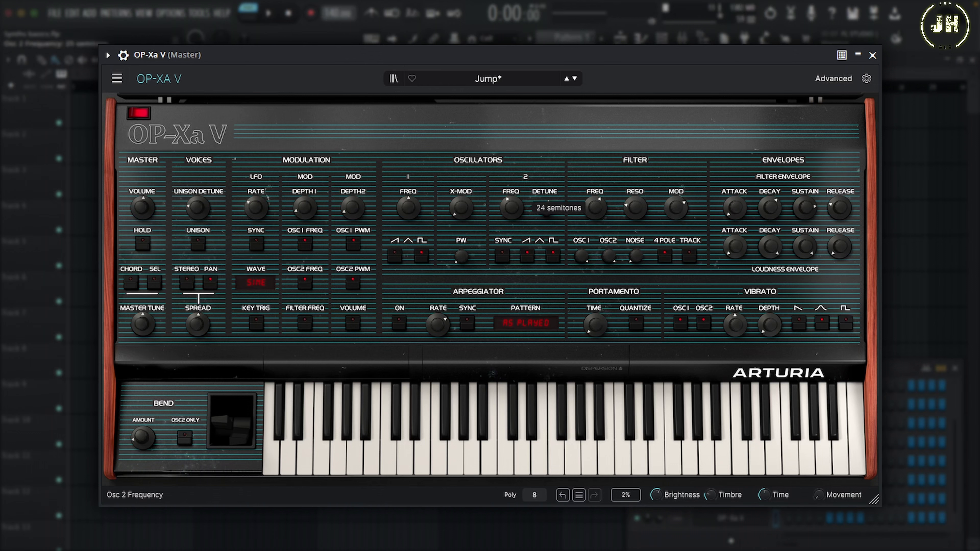
{"action": "mouse_move", "coordinate": [553, 214]}
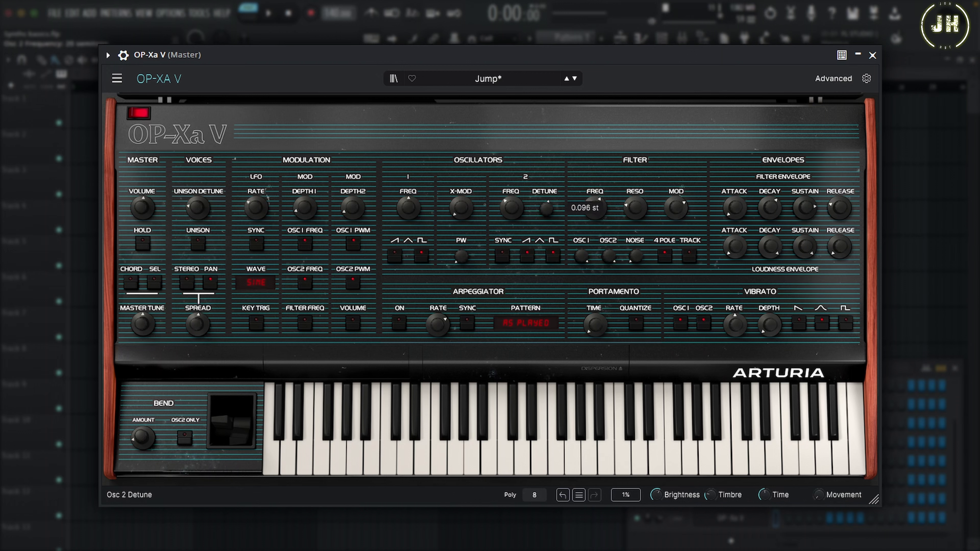
{"action": "left_click_drag", "start_coordinate": [546, 209], "coordinate": [546, 204]}
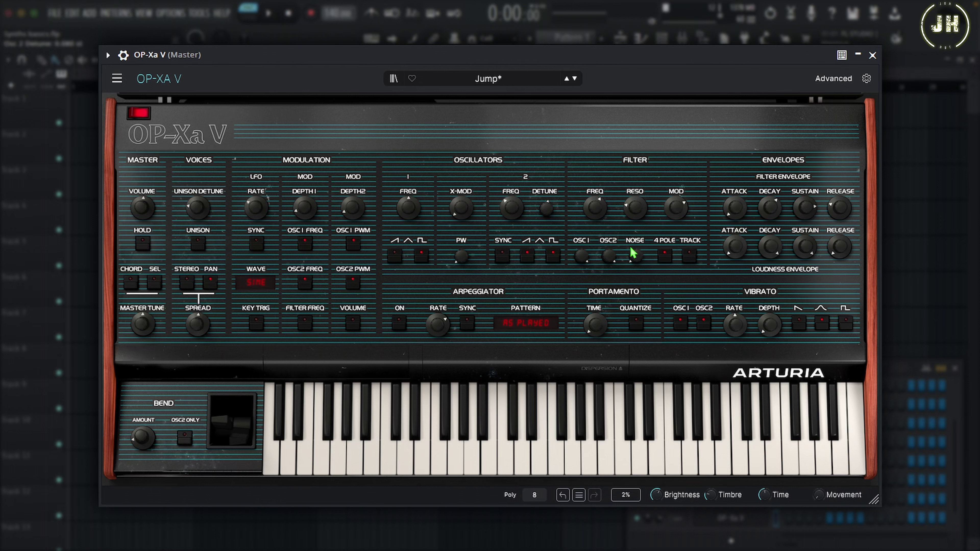
- Adjust the Oscillator 1, Oscillator 2 and noise levels, leaving noise at 0
{"action": "mouse_move", "coordinate": [584, 261]}
{"action": "mouse_move", "coordinate": [581, 256]}
{"action": "left_mouse_down"}
{"action": "mouse_move", "coordinate": [581, 278]}
{"action": "mouse_move", "coordinate": [581, 251]}
{"action": "left_mouse_up"}
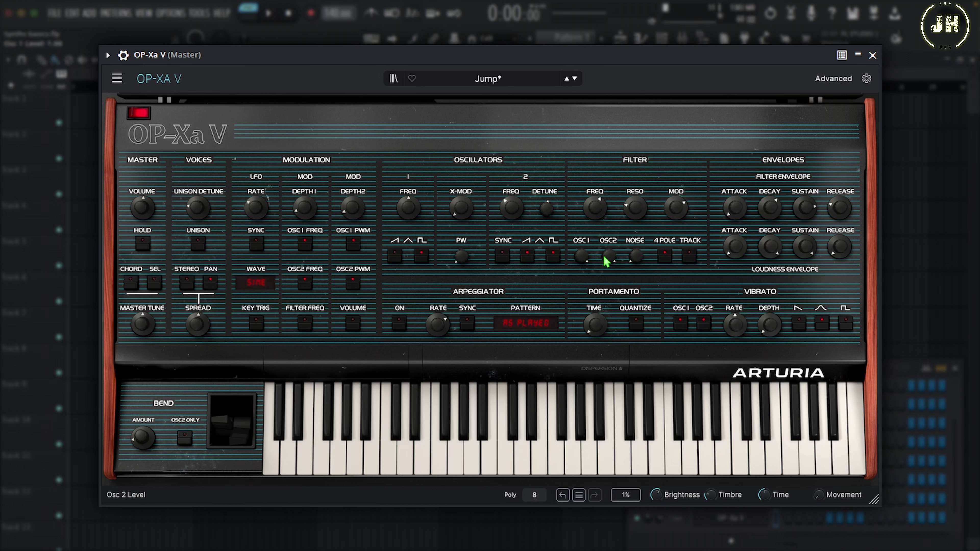
{"action": "mouse_move", "coordinate": [609, 256]}
{"action": "left_click_drag", "start_coordinate": [609, 288], "coordinate": [608, 289]}
{"action": "left_click_drag", "start_coordinate": [635, 256], "coordinate": [636, 278]}
- Adjust the filter's frequency, resonance and envelope modulation amount, and try the 4 Pole switch, leaving it on
{"action": "mouse_move", "coordinate": [598, 209]}
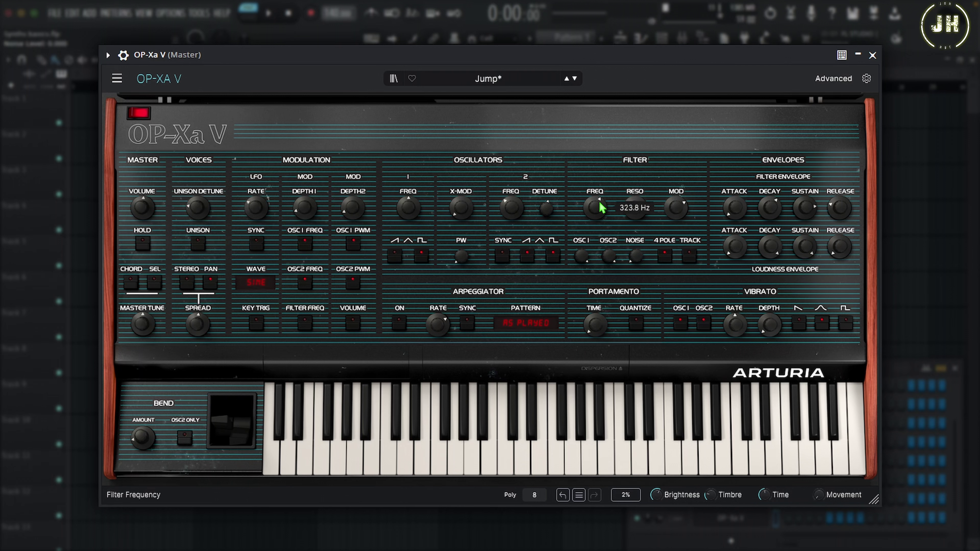
{"action": "left_click_drag", "start_coordinate": [599, 209], "coordinate": [602, 208]}
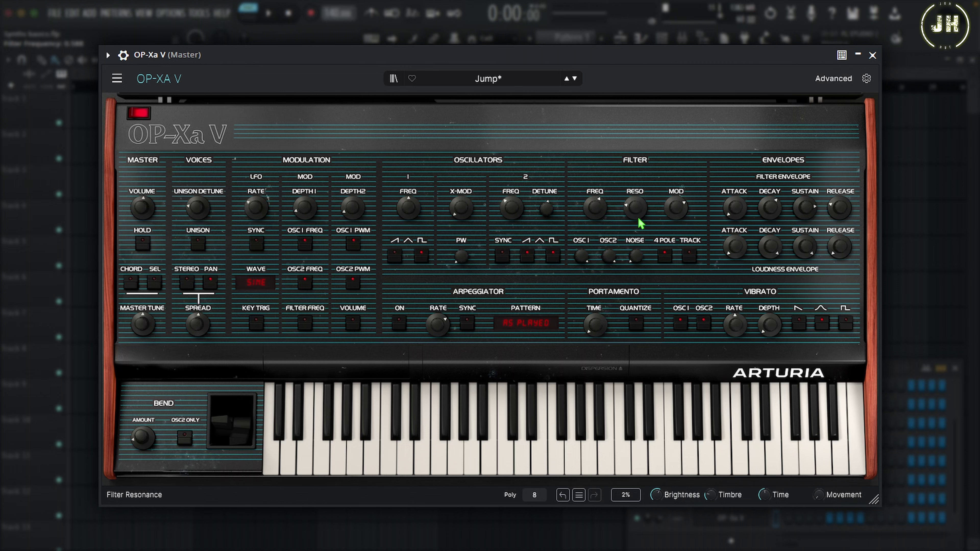
{"action": "mouse_move", "coordinate": [639, 214]}
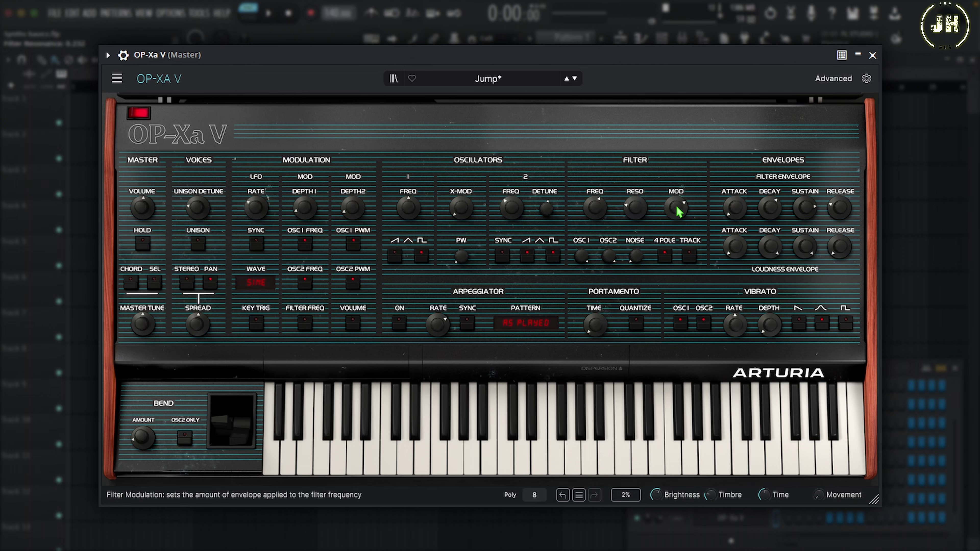
{"action": "mouse_move", "coordinate": [679, 211]}
{"action": "left_click_drag", "start_coordinate": [676, 209], "coordinate": [676, 206]}
{"action": "left_click", "coordinate": [666, 259]}
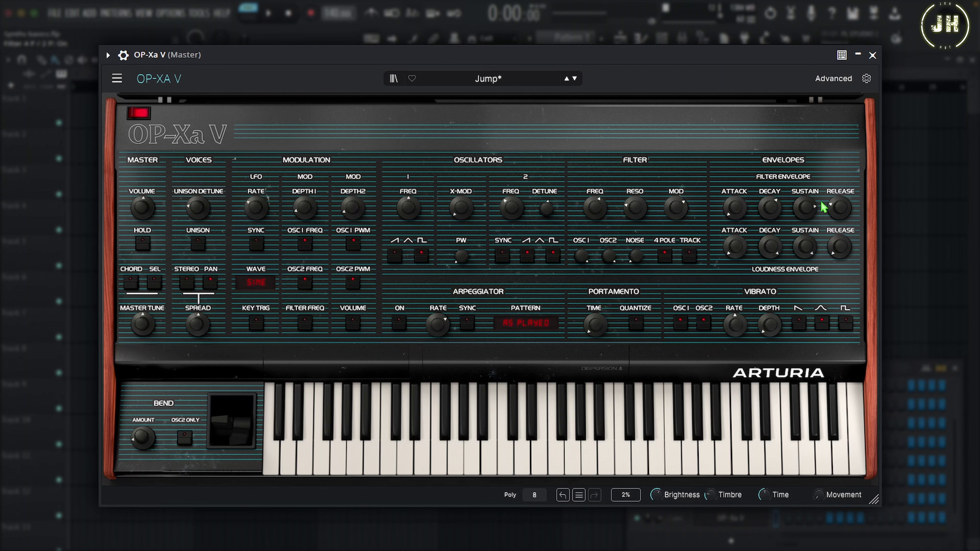
- Go through the filter envelope controls and adjust the loudness envelope's attack, decay and release
{"action": "mouse_move", "coordinate": [676, 207]}
{"action": "mouse_move", "coordinate": [770, 208]}
{"action": "mouse_move", "coordinate": [840, 207]}
{"action": "left_click_drag", "start_coordinate": [735, 248], "coordinate": [734, 243]}
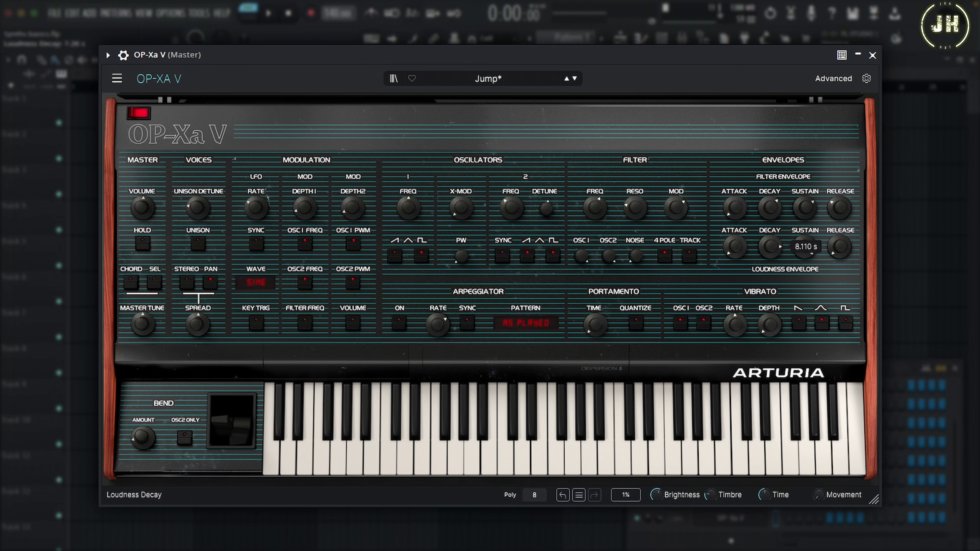
{"action": "left_click_drag", "start_coordinate": [840, 247], "coordinate": [840, 245]}
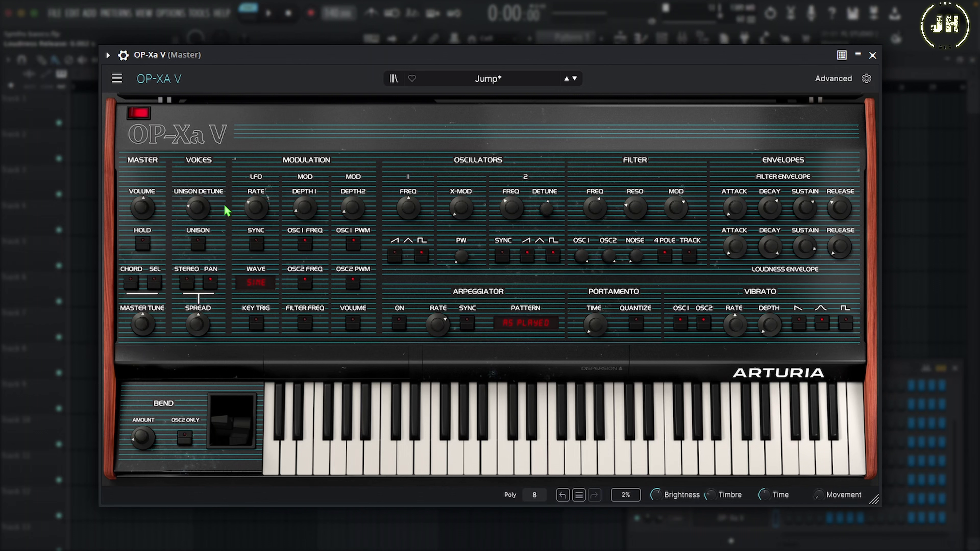
- Adjust the LFO rate, sync it to the host tempo, and look through its waveforms, keeping Sine
{"action": "mouse_move", "coordinate": [256, 211]}
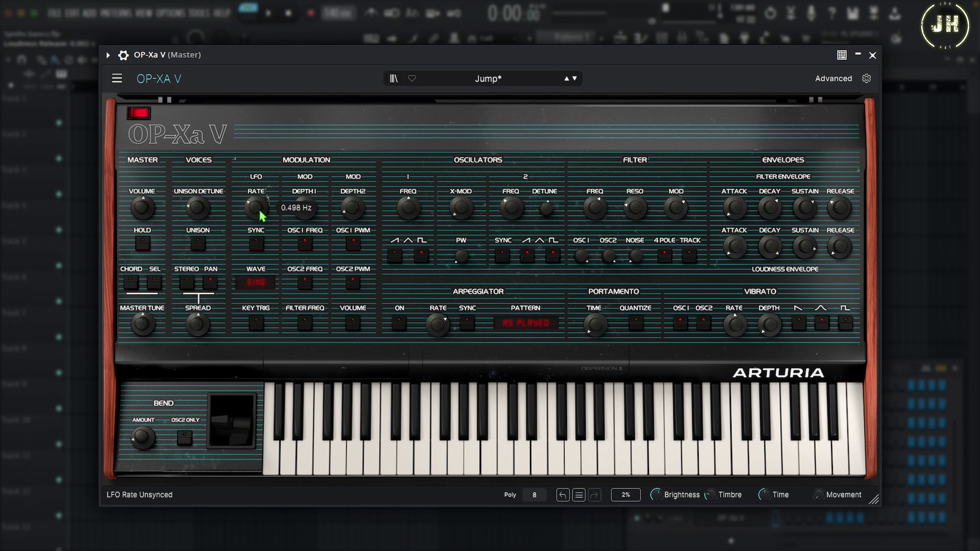
{"action": "left_click_drag", "start_coordinate": [259, 212], "coordinate": [260, 189]}
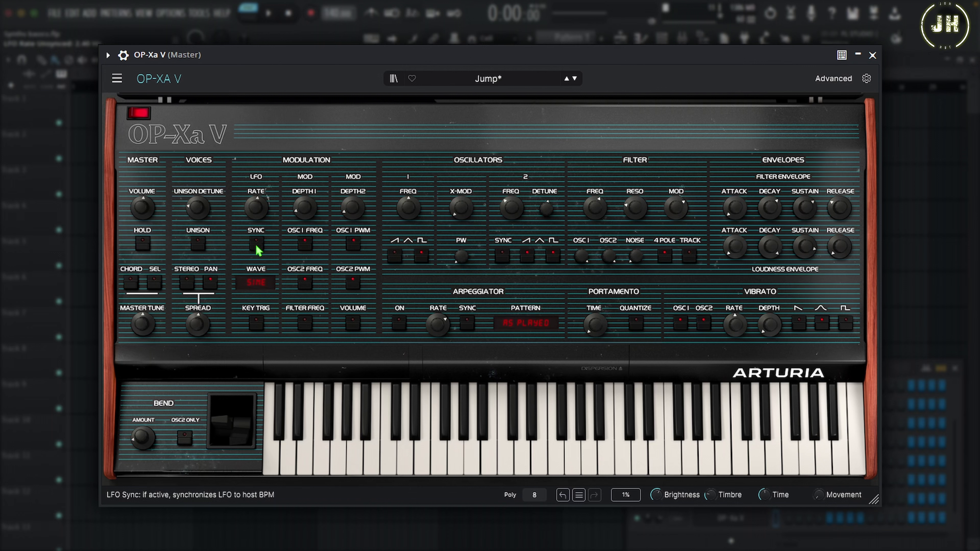
{"action": "left_click", "coordinate": [256, 244]}
{"action": "left_click_drag", "start_coordinate": [256, 208], "coordinate": [256, 202]}
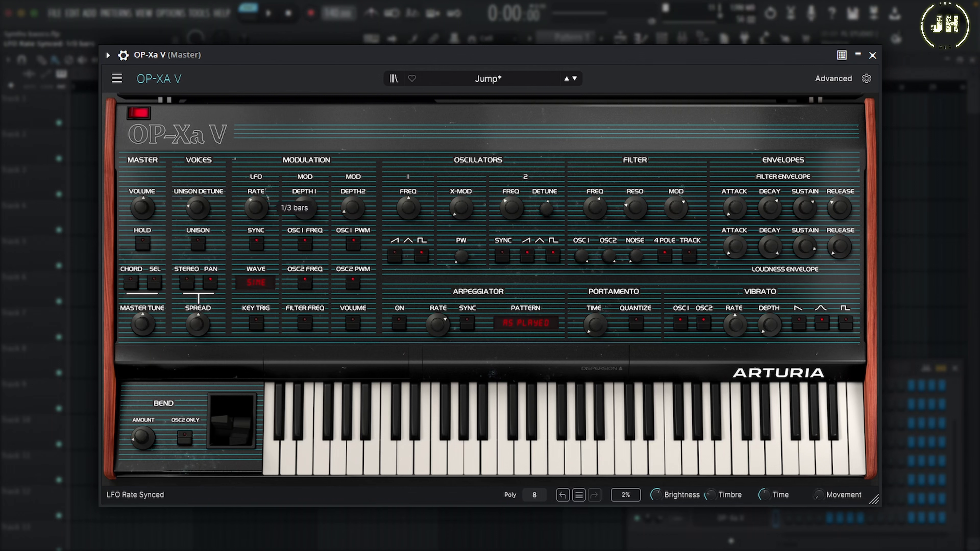
{"action": "left_click", "coordinate": [258, 287]}
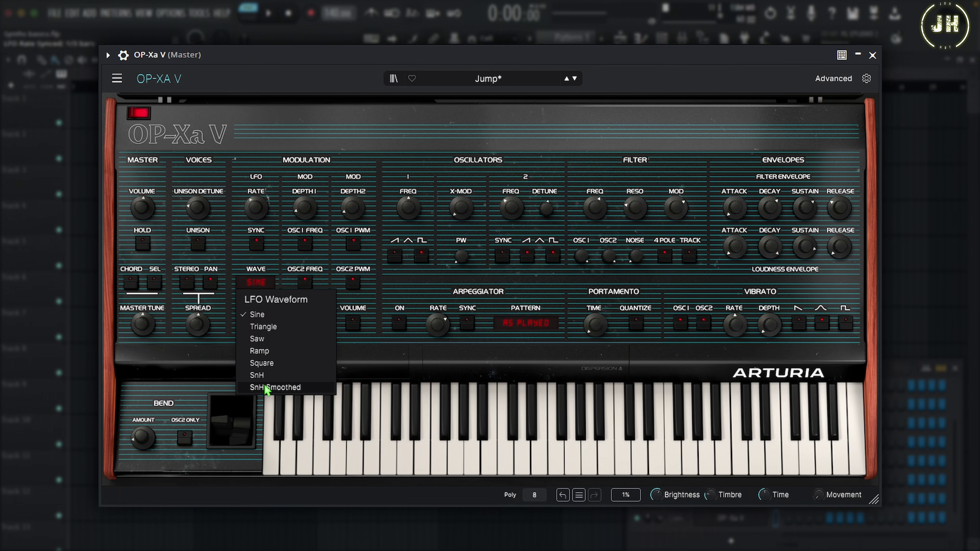
{"action": "left_click", "coordinate": [263, 315]}
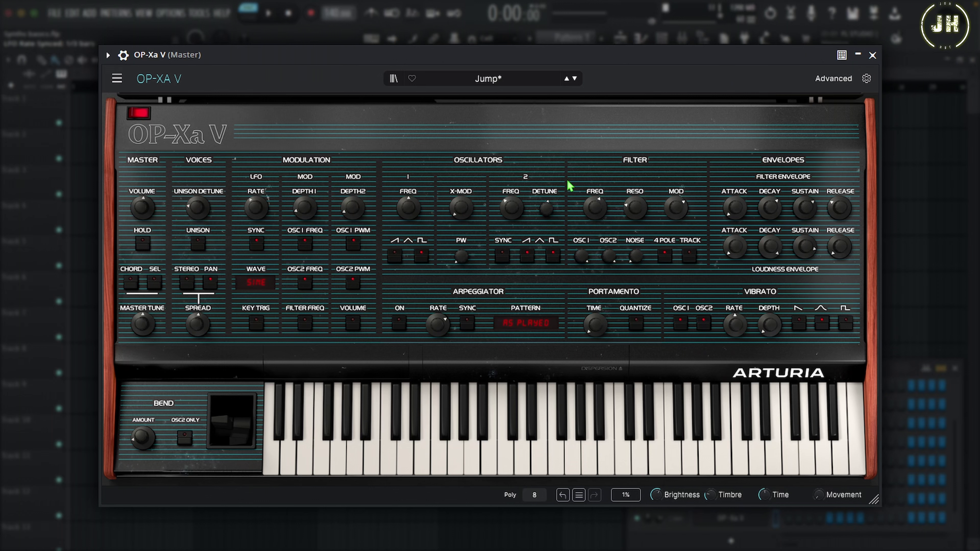
- Show the advanced modulation section and try Function 1's sine, saw and square preset shapes, ending on sine
{"action": "left_click", "coordinate": [840, 82]}
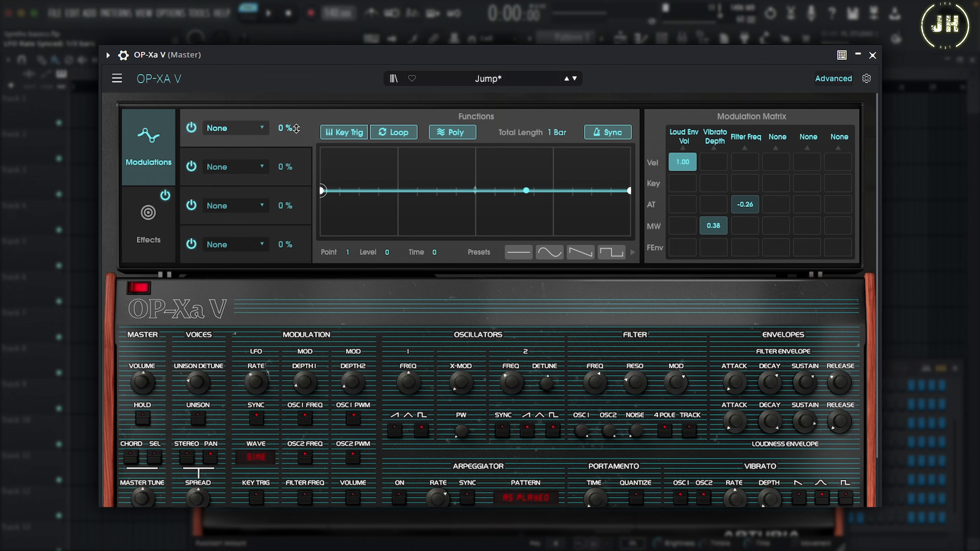
{"action": "left_click", "coordinate": [551, 254]}
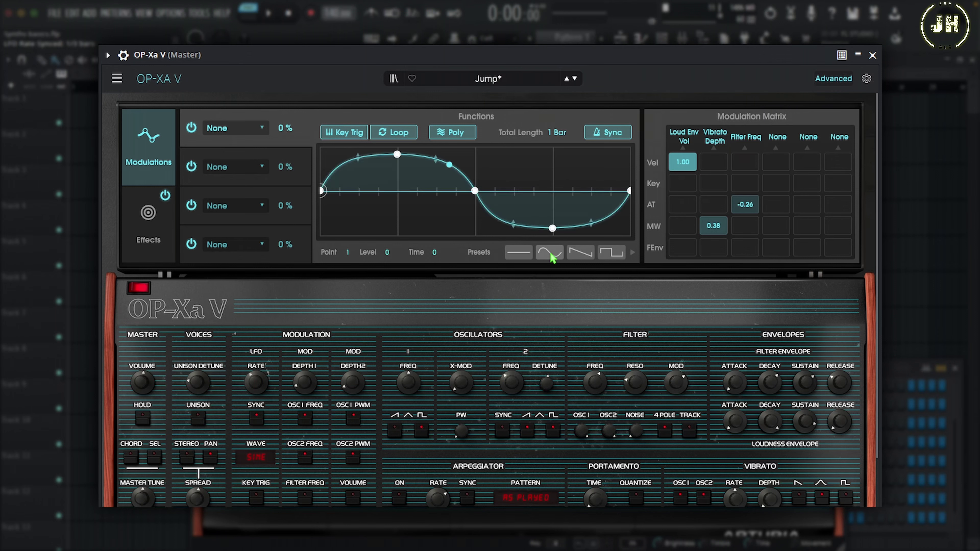
{"action": "left_click", "coordinate": [584, 254]}
{"action": "left_click", "coordinate": [612, 256]}
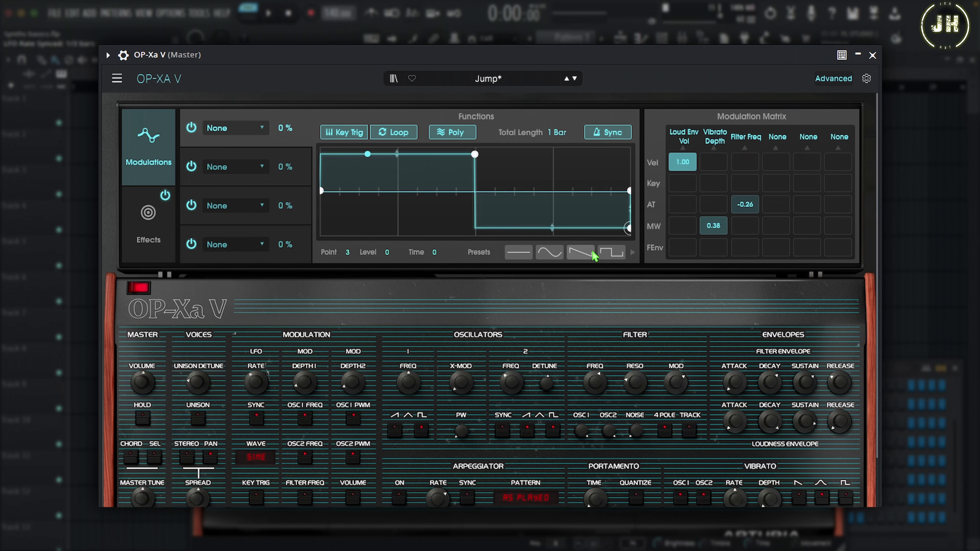
{"action": "left_click", "coordinate": [576, 257]}
{"action": "left_click", "coordinate": [548, 254]}
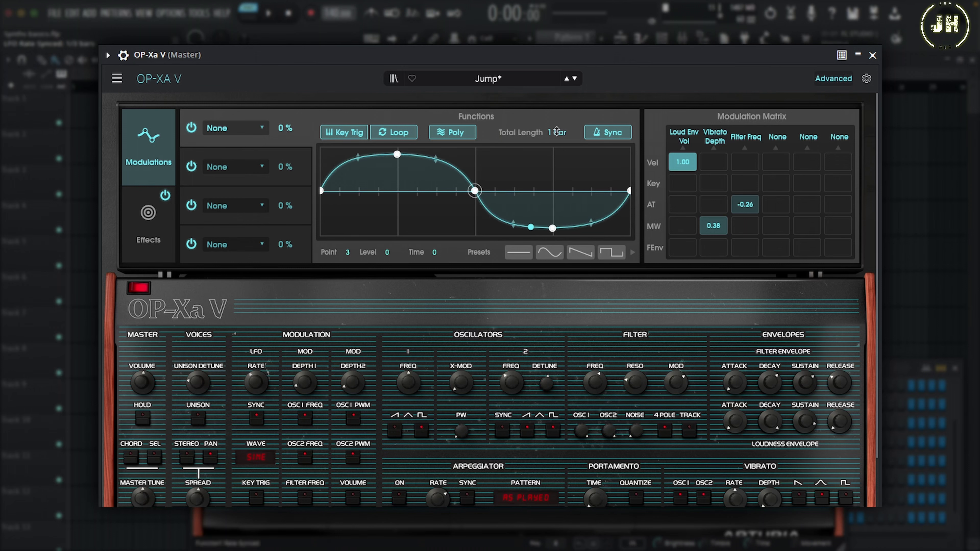
- Turn off Function 1's sync, vary its unsynced total length, and turn sync back on
{"action": "left_click", "coordinate": [613, 135]}
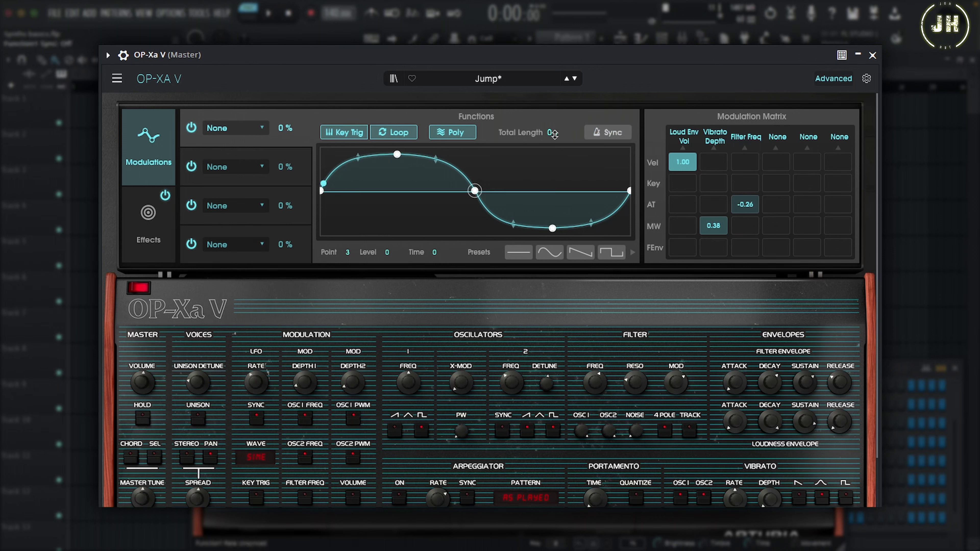
{"action": "left_click_drag", "start_coordinate": [552, 133], "coordinate": [553, 127]}
{"action": "left_click_drag", "start_coordinate": [552, 133], "coordinate": [552, 124]}
{"action": "left_click", "coordinate": [607, 132]}
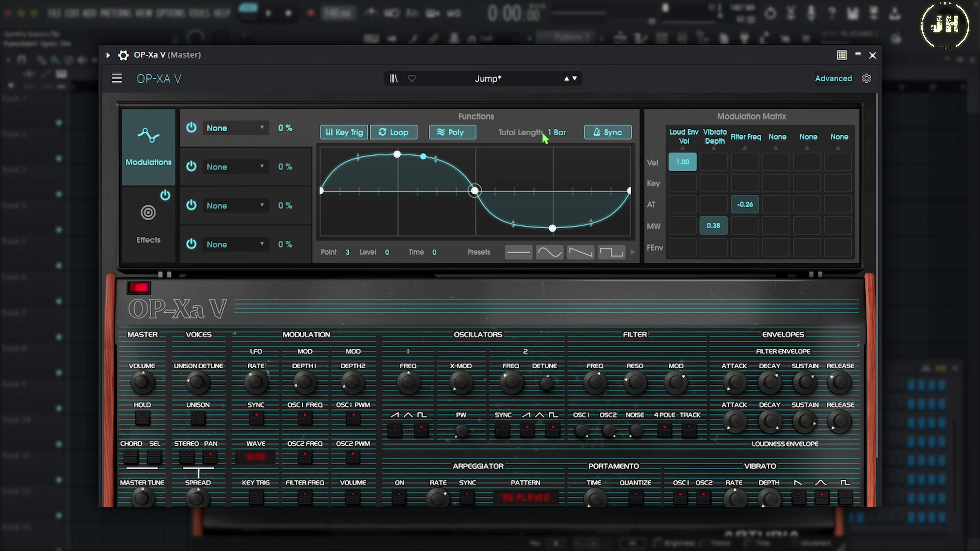
- Raise Function 1's amount to about 85% and view its modulation destinations, leaving the target at None
{"action": "left_click_drag", "start_coordinate": [279, 133], "coordinate": [279, 102]}
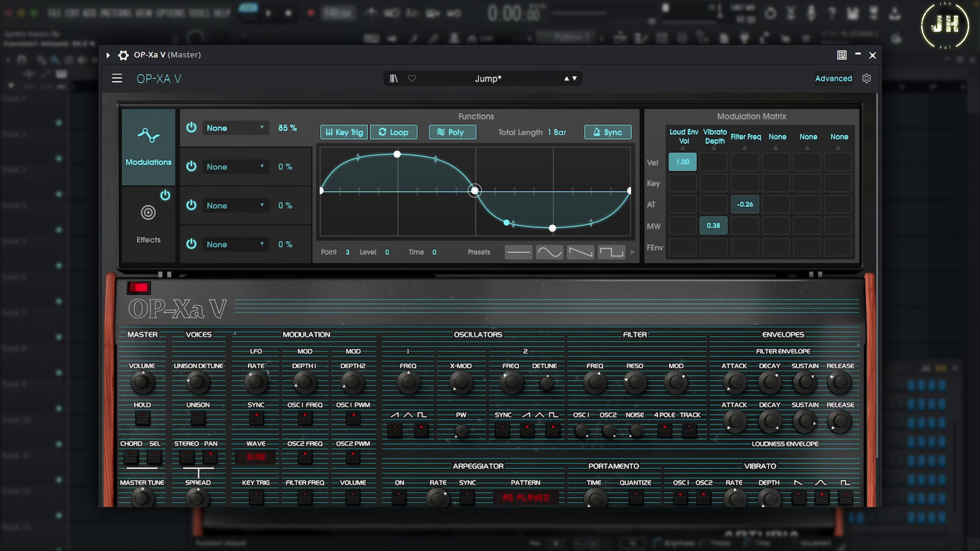
{"action": "left_click", "coordinate": [263, 131]}
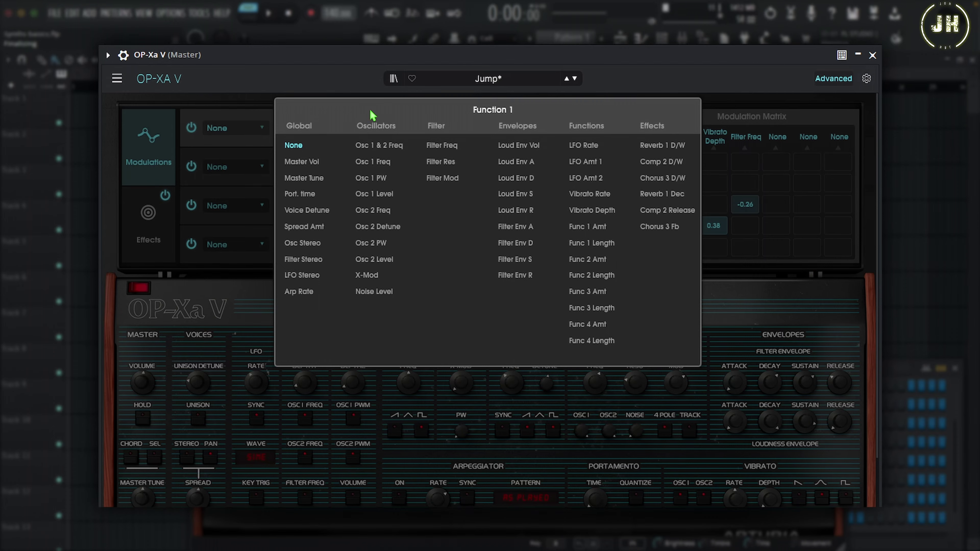
{"action": "key", "text": "Escape"}
- Hide the advanced section, close OP-Xa V, and open the Basic Routing patch from the channel rack
{"action": "left_click", "coordinate": [838, 81]}
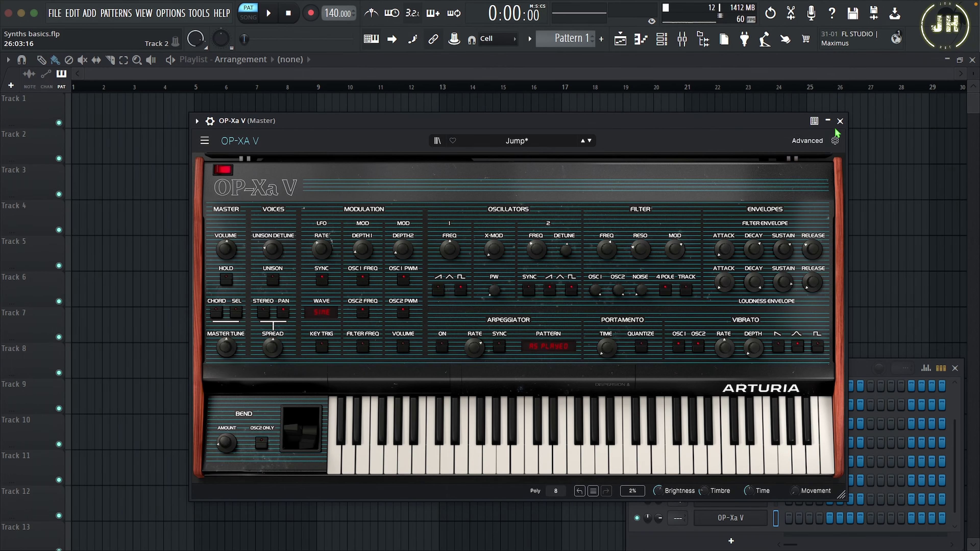
{"action": "left_click", "coordinate": [840, 121]}
{"action": "left_click", "coordinate": [727, 399]}
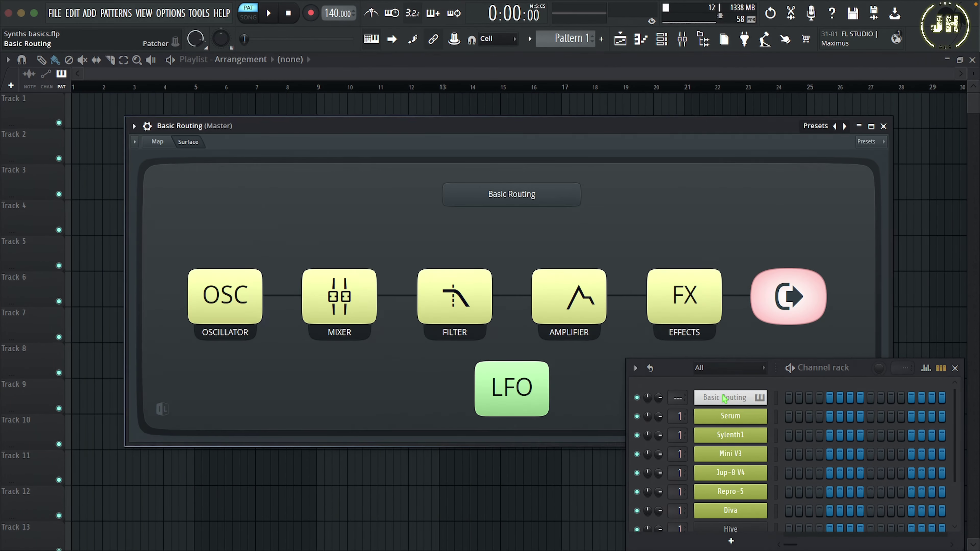